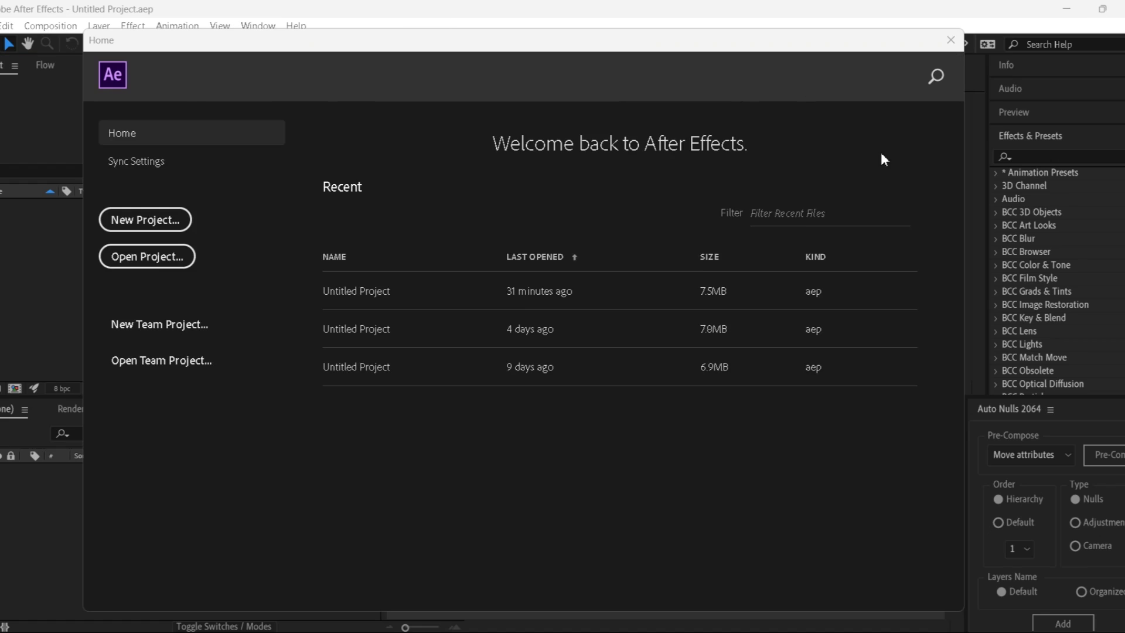
Step: Open the Untitled Project last opened nine days ago and move the 0206.mp4 layer directly above ep 16.mp4
{"action": "left_click", "coordinate": [823, 370]}
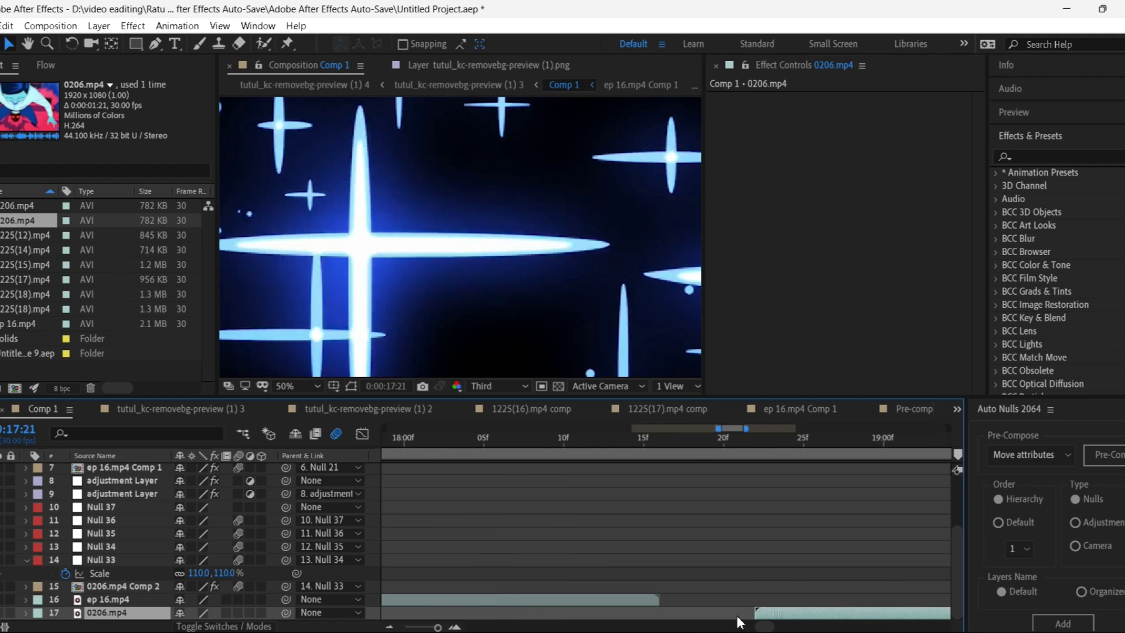
{"action": "left_click_drag", "start_coordinate": [126, 616], "coordinate": [126, 599]}
{"action": "left_click", "coordinate": [516, 536]}
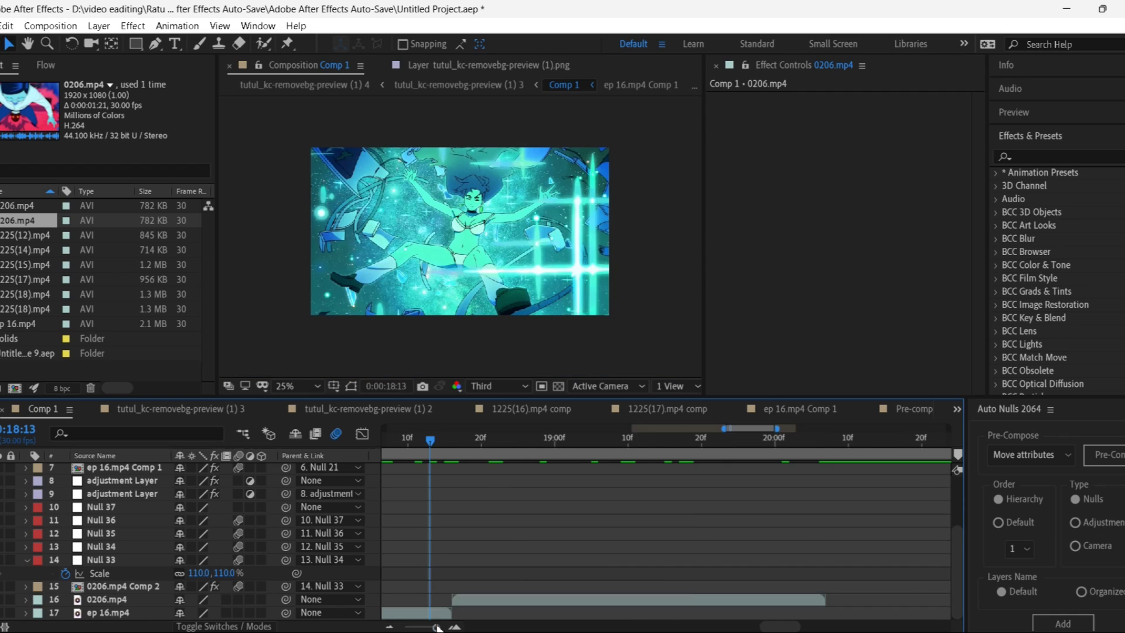
Step: Set Comp 1's work area from about 17:20 to the end of the 0206.mp4 clip
{"action": "left_click_drag", "start_coordinate": [436, 626], "coordinate": [433, 626]}
{"action": "left_click_drag", "start_coordinate": [657, 440], "coordinate": [874, 476]}
{"action": "left_click_drag", "start_coordinate": [908, 454], "coordinate": [732, 498]}
{"action": "key", "text": "equal"}
{"action": "left_click_drag", "start_coordinate": [666, 441], "coordinate": [517, 492]}
{"action": "key", "text": "b"}
{"action": "left_click_drag", "start_coordinate": [514, 454], "coordinate": [506, 454]}
Step: Pre-compose the ep 16.mp4 layer, moving all attributes into the new composition
{"action": "right_click", "coordinate": [612, 612]}
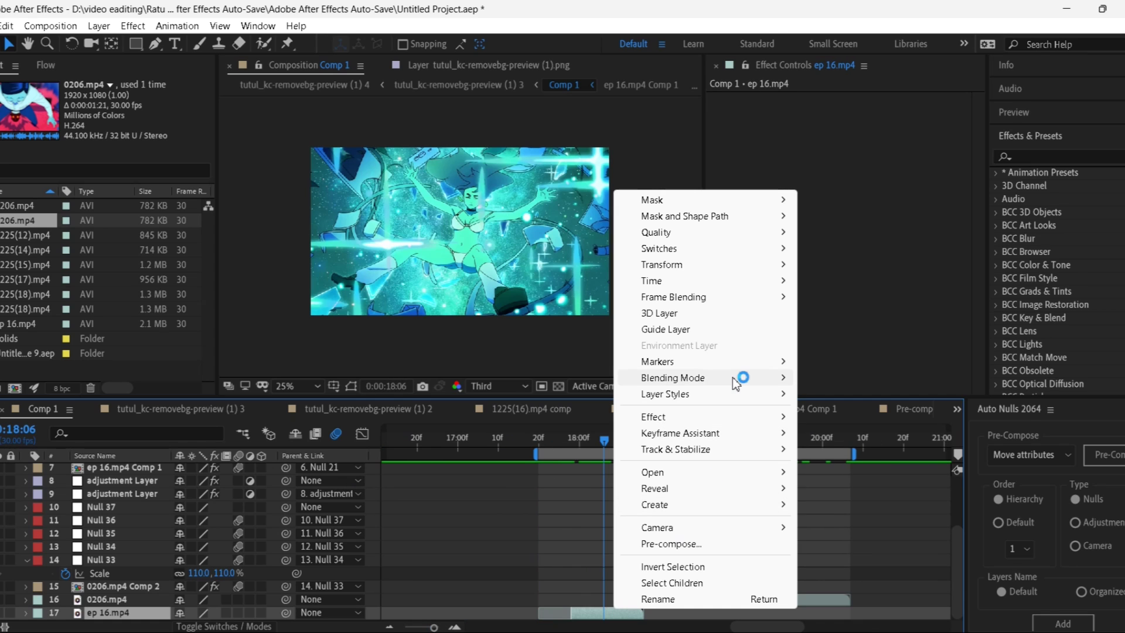
{"action": "left_click", "coordinate": [703, 544]}
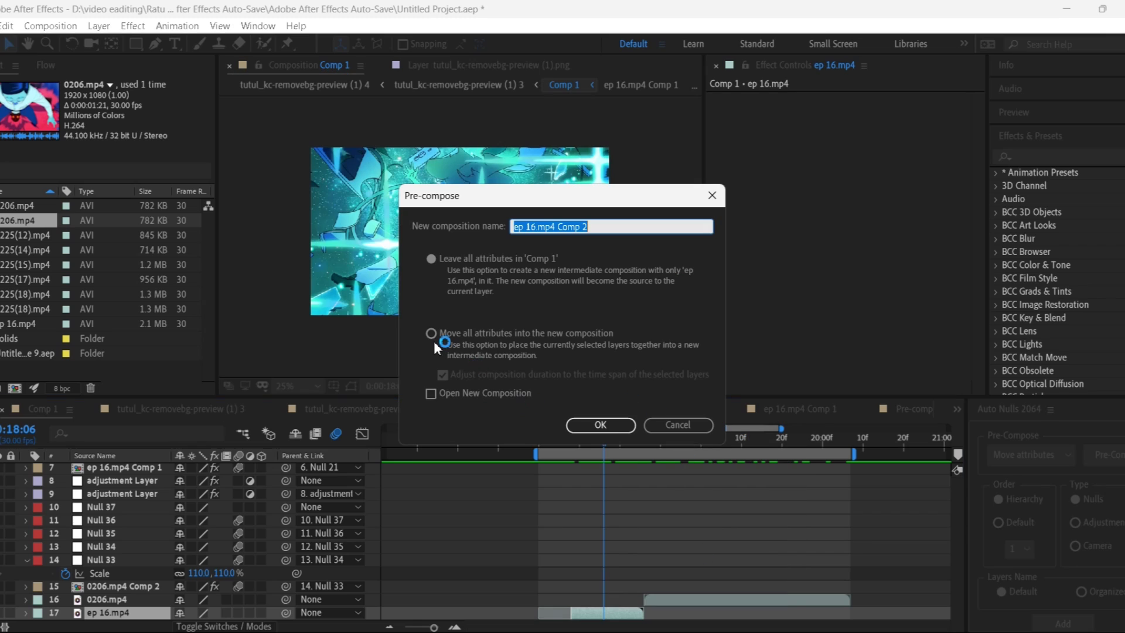
{"action": "left_click", "coordinate": [431, 332]}
{"action": "left_click", "coordinate": [600, 424]}
Step: Pre-compose the 0206.mp4 layer with all attributes moved and the duration adjusted to the layer's time span
{"action": "right_click", "coordinate": [691, 599]}
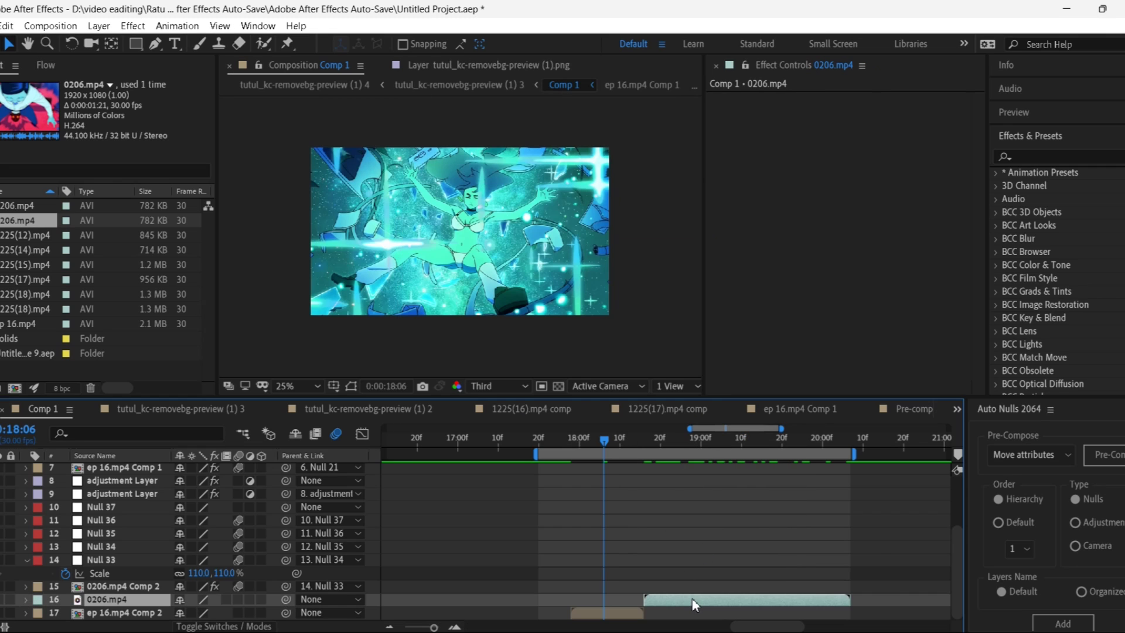
{"action": "left_click", "coordinate": [741, 532]}
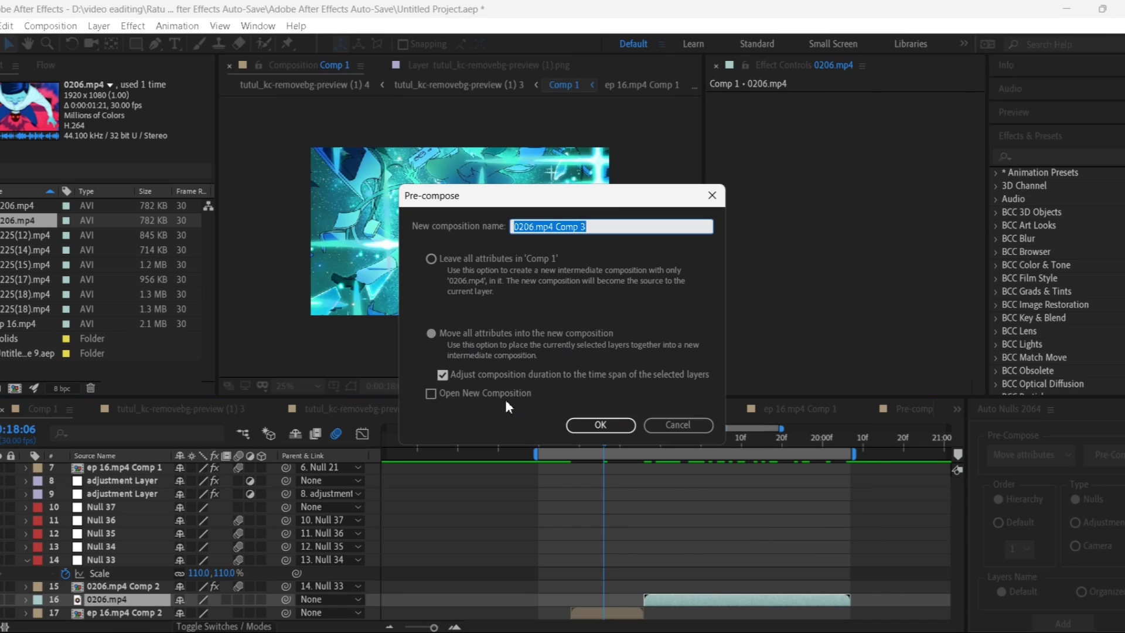
{"action": "left_click", "coordinate": [595, 423]}
Step: Trim the end of the 0206.mp4 pre-comp to about 19:15 and pre-compose the shortened layer again
{"action": "left_click_drag", "start_coordinate": [601, 442], "coordinate": [761, 501]}
{"action": "key", "text": "alt+]"}
{"action": "right_click", "coordinate": [732, 600]}
{"action": "left_click", "coordinate": [802, 534]}
{"action": "left_click", "coordinate": [595, 422]}
Step: Add a null object directly above ep 16.mp4 Comp 2, with the current time at that clip's start, 17:28
{"action": "left_click_drag", "start_coordinate": [604, 442], "coordinate": [571, 508]}
{"action": "left_click", "coordinate": [591, 612]}
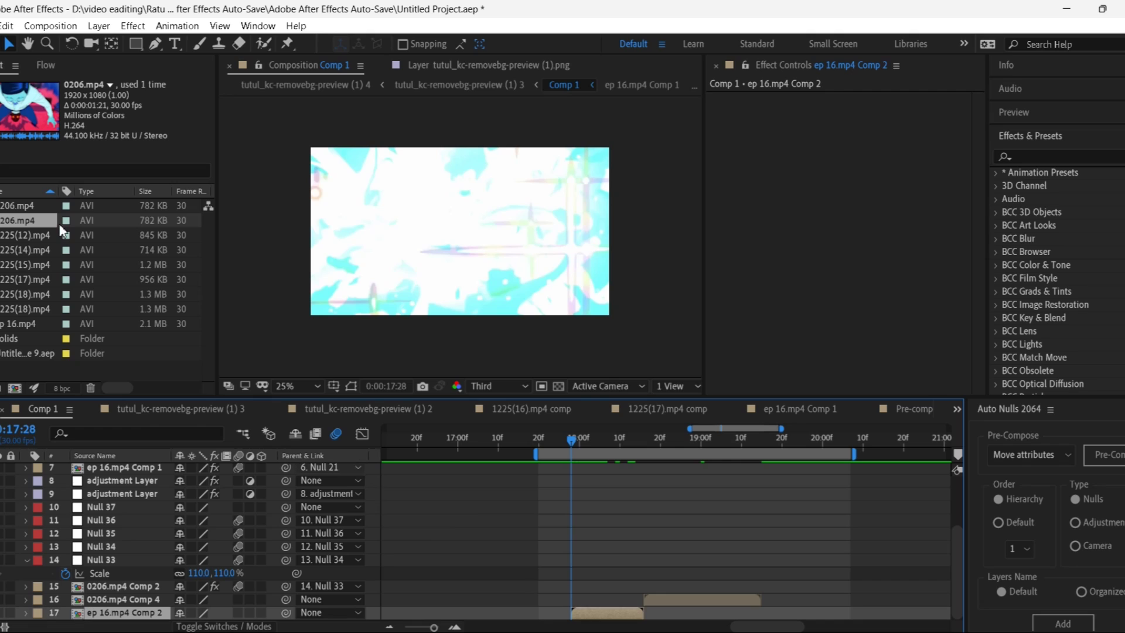
{"action": "left_click", "coordinate": [99, 26]}
{"action": "mouse_move", "coordinate": [117, 42]}
{"action": "left_click", "coordinate": [375, 107]}
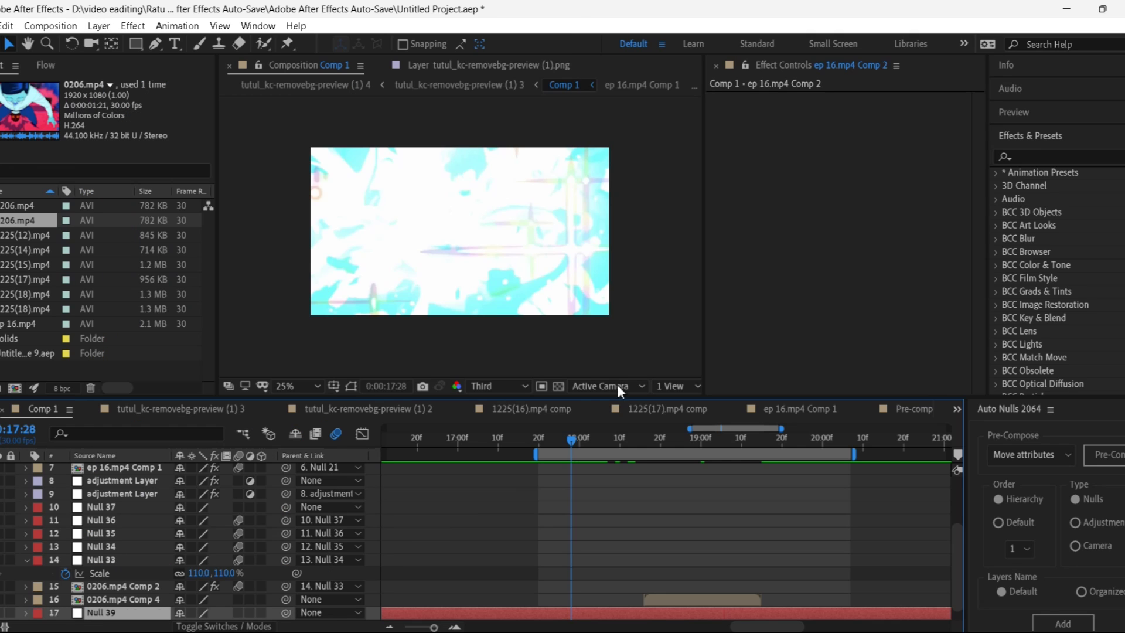
Step: Trim the new null to ep 16.mp4 Comp 2's span by splitting it at 17:28 and 18:16 and deleting the excess parts
{"action": "scroll", "coordinate": [593, 536], "scroll_direction": "down", "scroll_amount": 1}
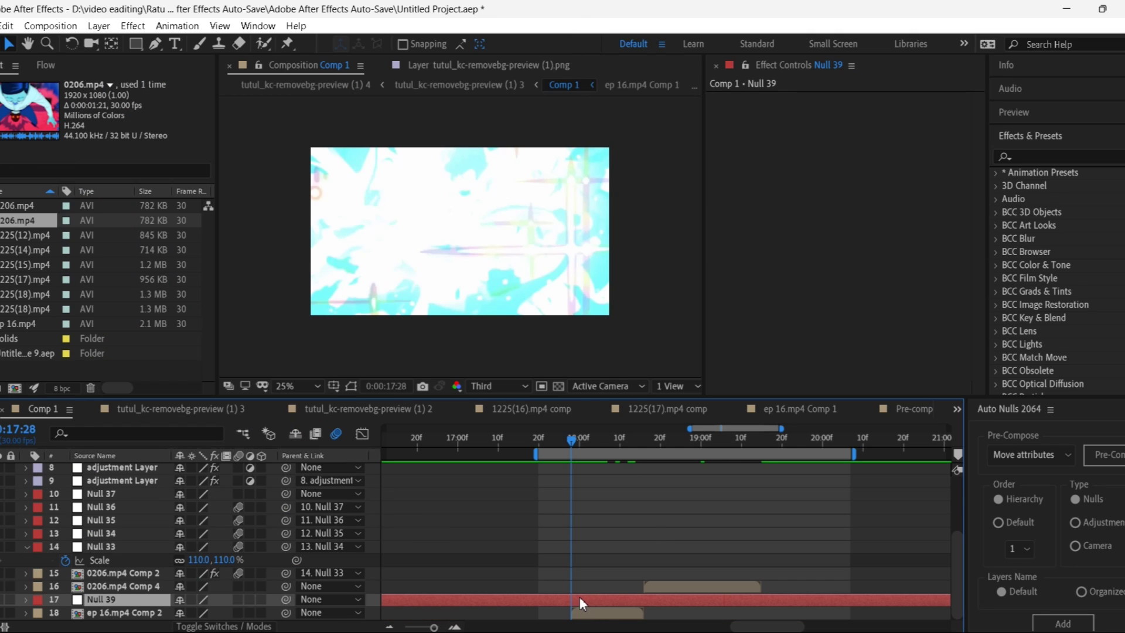
{"action": "key", "text": "ctrl+shift+d"}
{"action": "left_click", "coordinate": [553, 609]}
{"action": "key", "text": "Delete"}
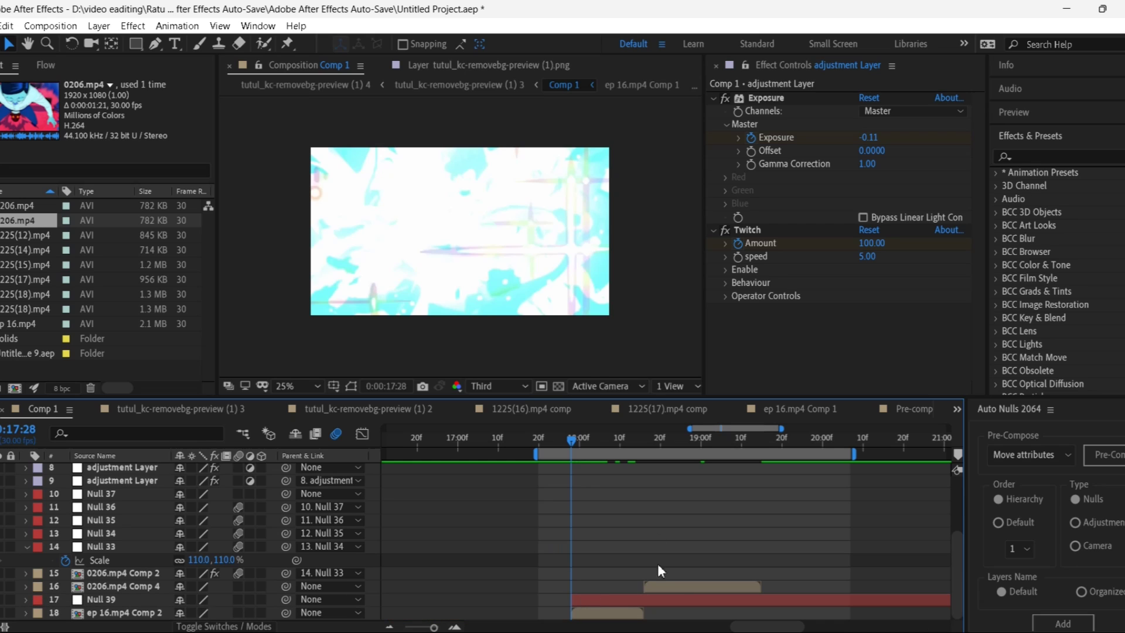
{"action": "left_click_drag", "start_coordinate": [648, 438], "coordinate": [644, 441]}
{"action": "left_click", "coordinate": [645, 600]}
{"action": "key", "text": "ctrl+shift+d"}
{"action": "key", "text": "Delete"}
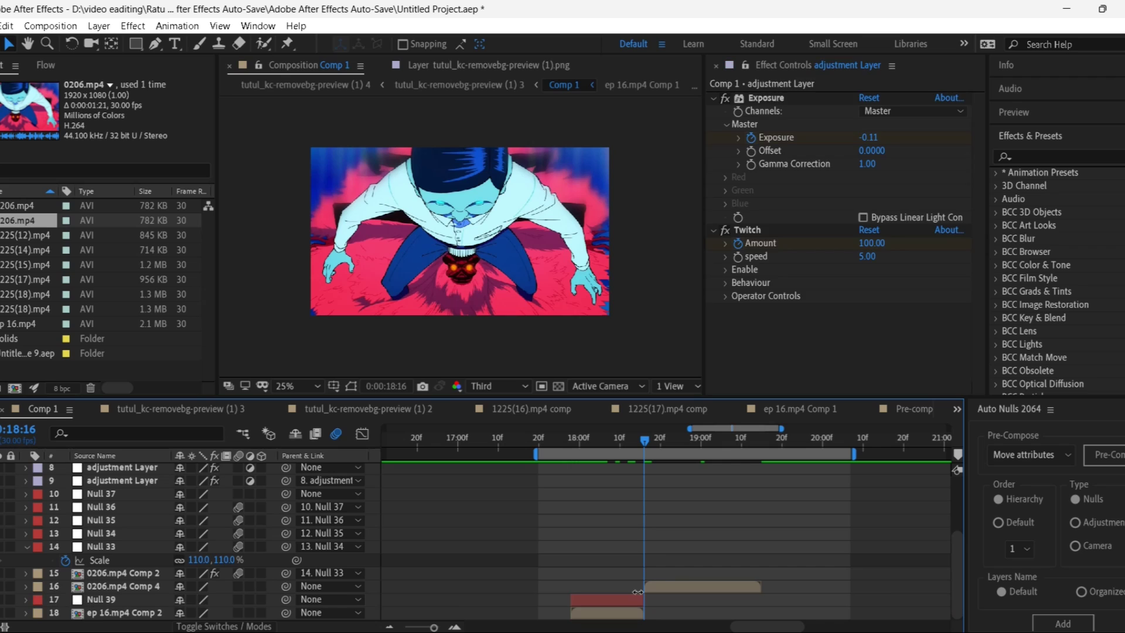
Step: Parent the ep 16.mp4 Comp 2 layer to Null 39
{"action": "left_click", "coordinate": [619, 601]}
{"action": "left_click", "coordinate": [620, 603]}
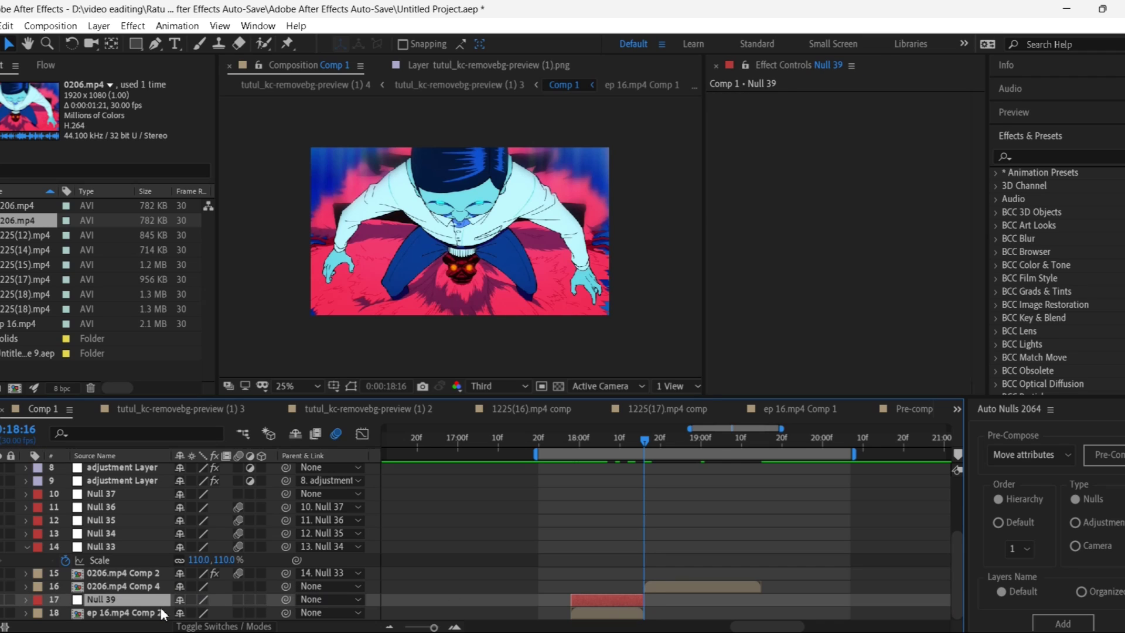
{"action": "left_click", "coordinate": [154, 613]}
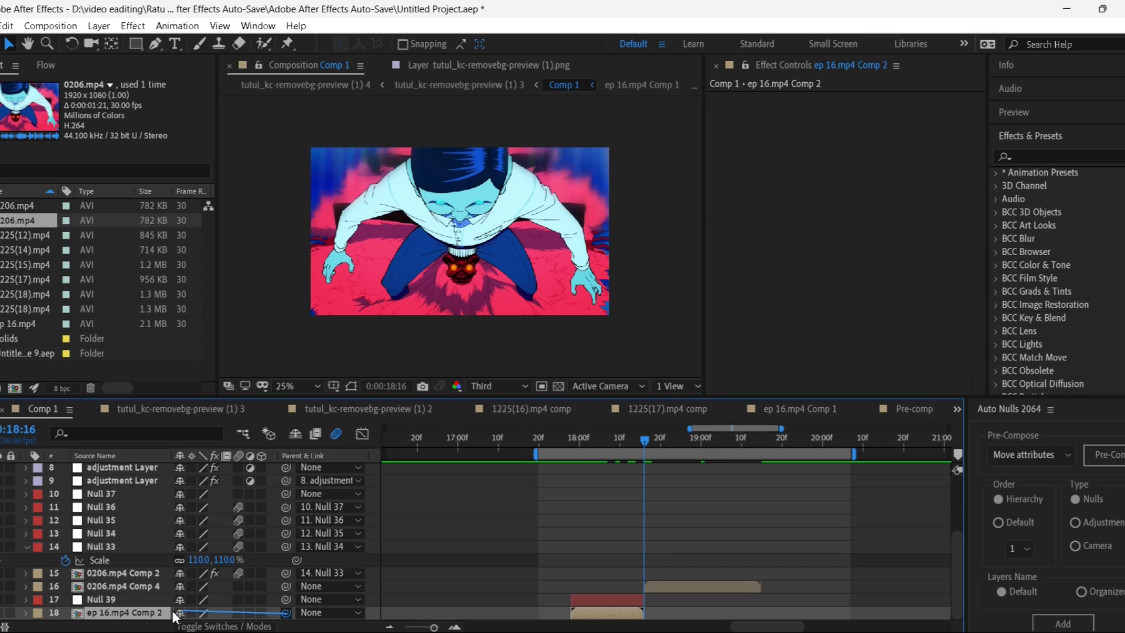
{"action": "left_click_drag", "start_coordinate": [286, 612], "coordinate": [595, 596]}
{"action": "left_click", "coordinate": [595, 596]}
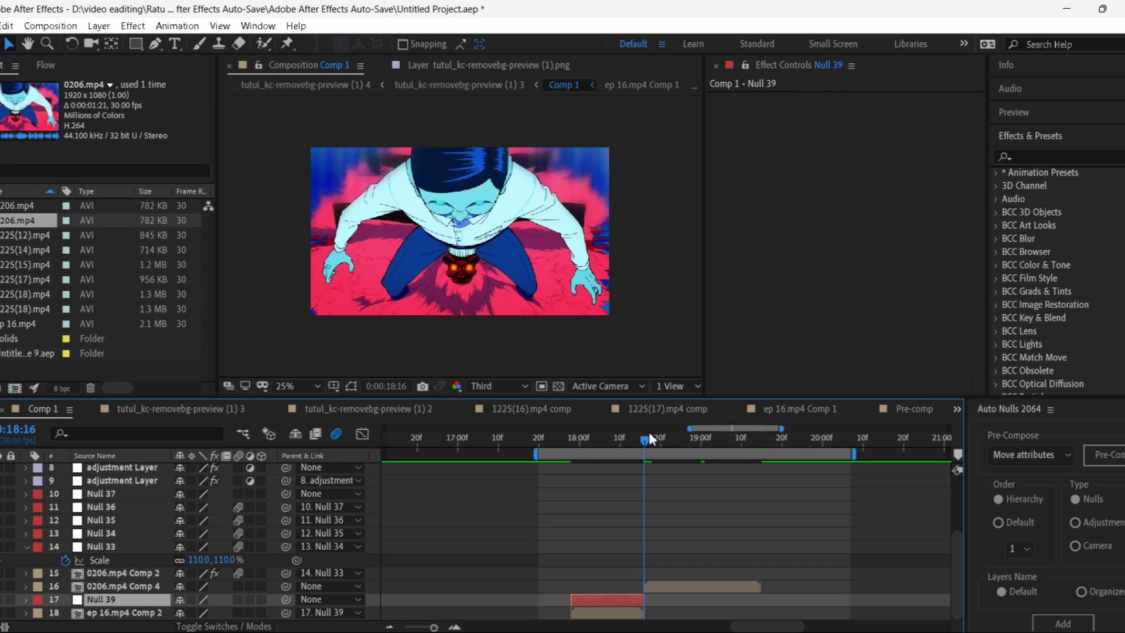
Step: Start keyframing Null 39's scale at 17:28 with a value of 150%
{"action": "left_click_drag", "start_coordinate": [586, 460], "coordinate": [572, 470]}
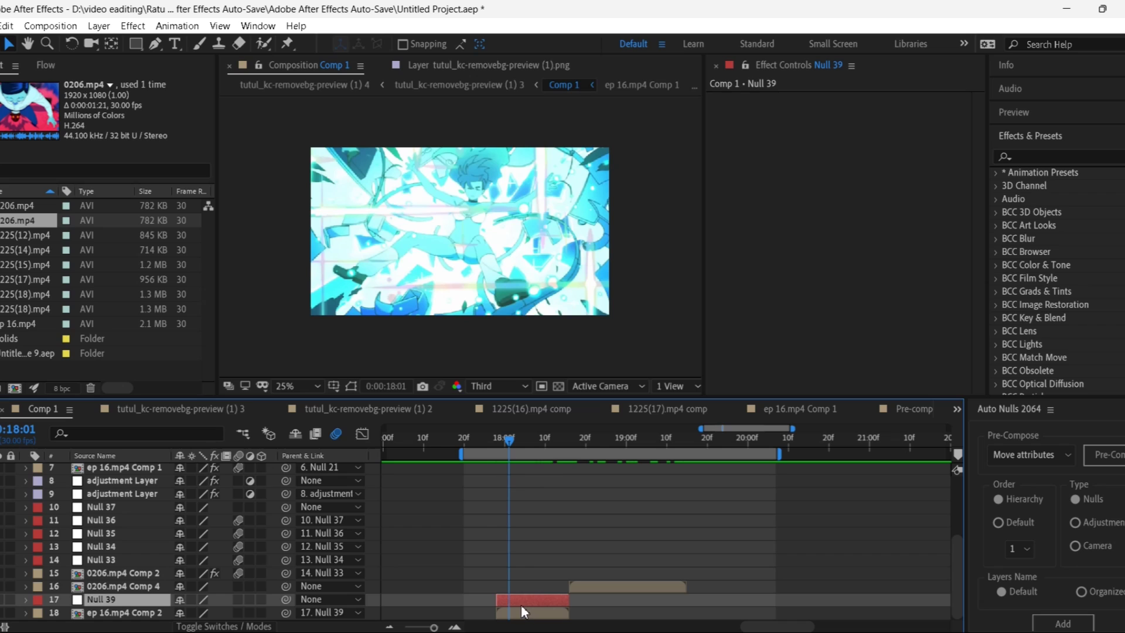
{"action": "key", "text": "s"}
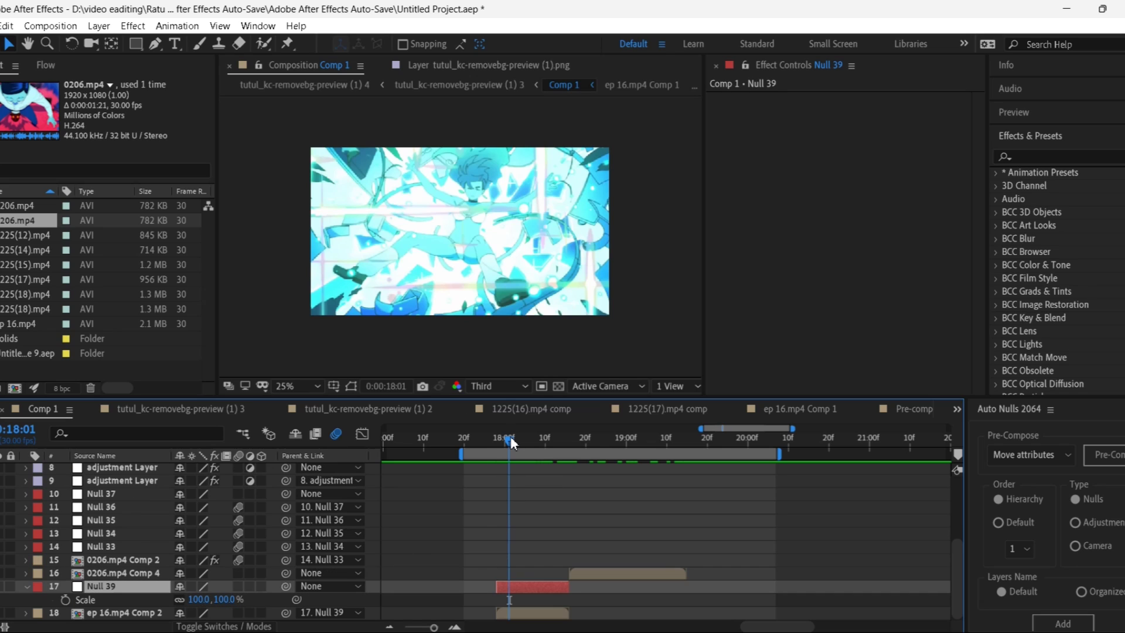
{"action": "left_click_drag", "start_coordinate": [511, 442], "coordinate": [496, 446]}
{"action": "left_click", "coordinate": [65, 600]}
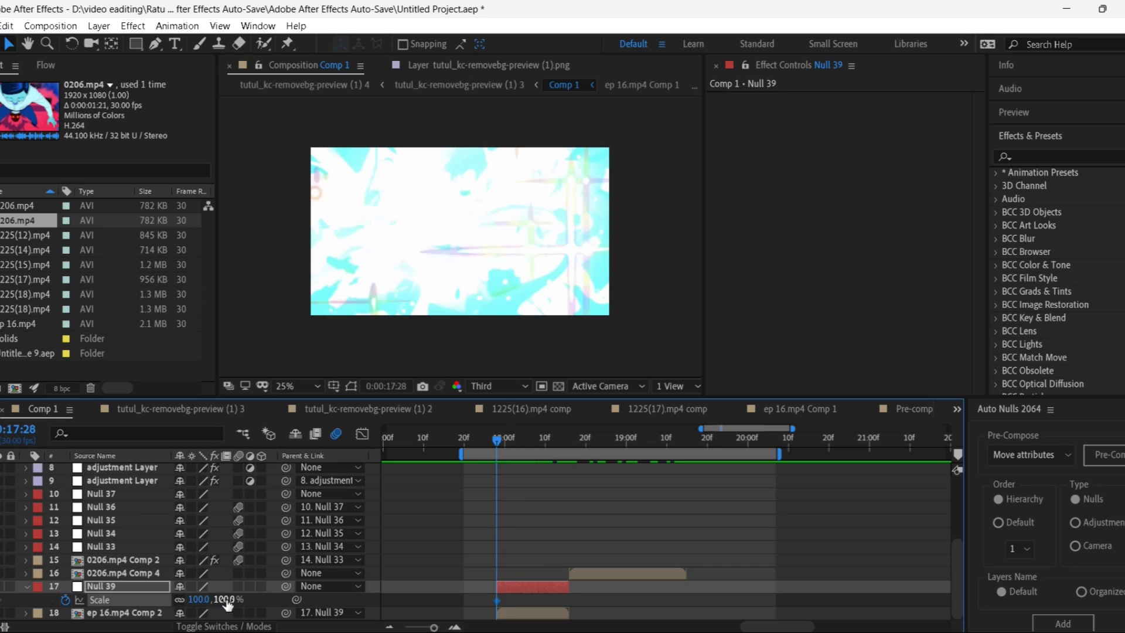
{"action": "left_click", "coordinate": [226, 599]}
{"action": "type", "text": "150"}
{"action": "key", "text": "Return"}
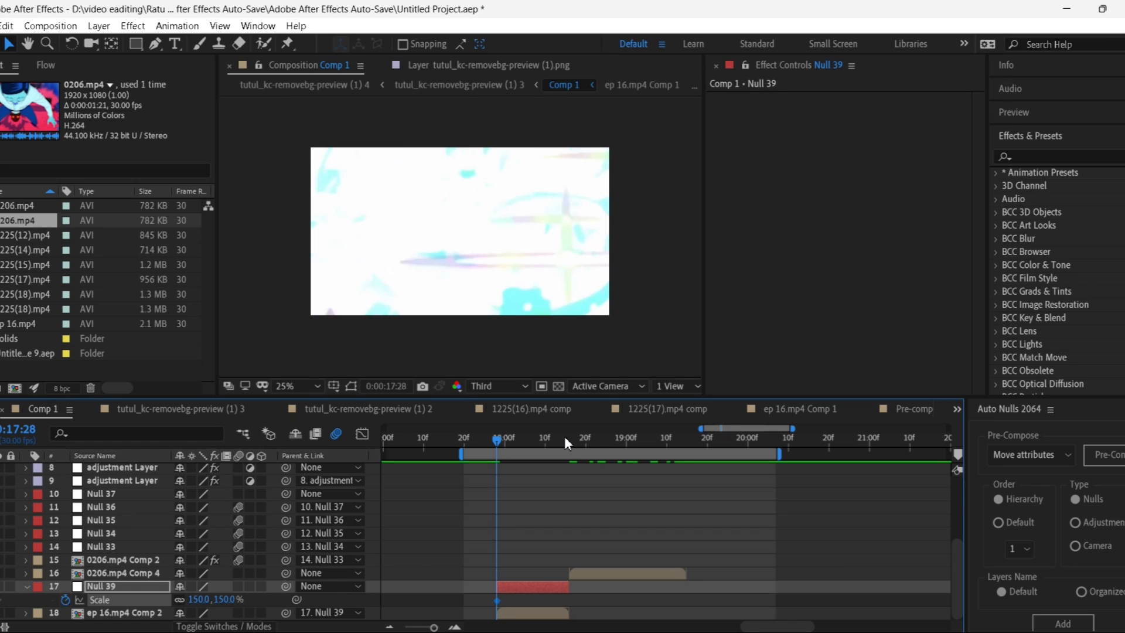
Step: Add a 100% scale keyframe to Null 39 at 18:15
{"action": "left_click", "coordinate": [566, 440]}
{"action": "left_click", "coordinate": [225, 599]}
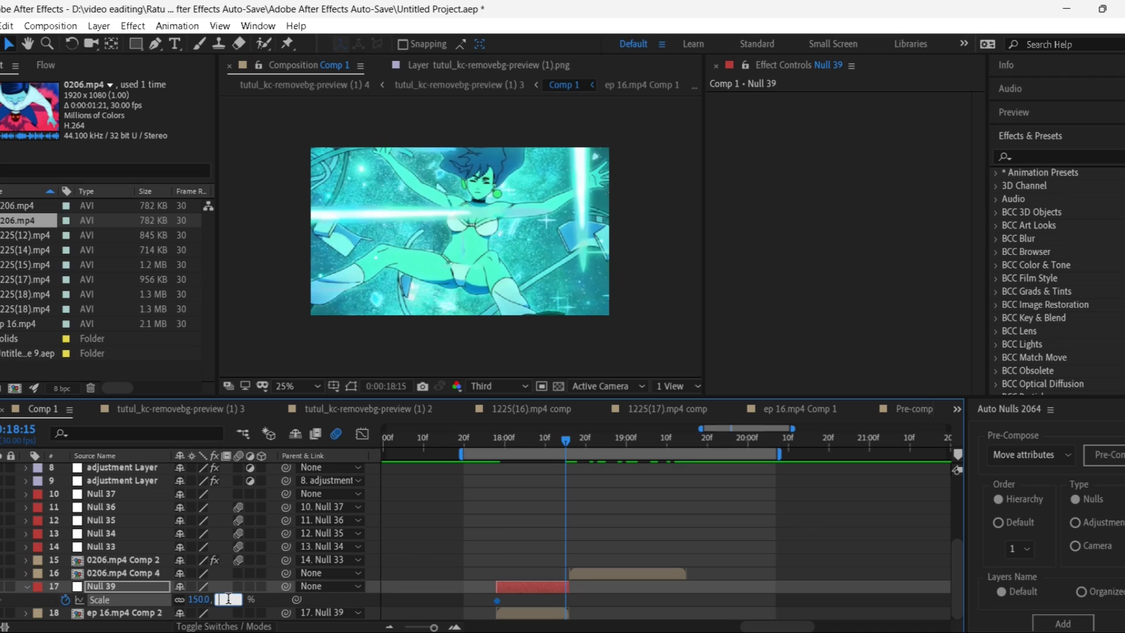
{"action": "key", "text": "Return"}
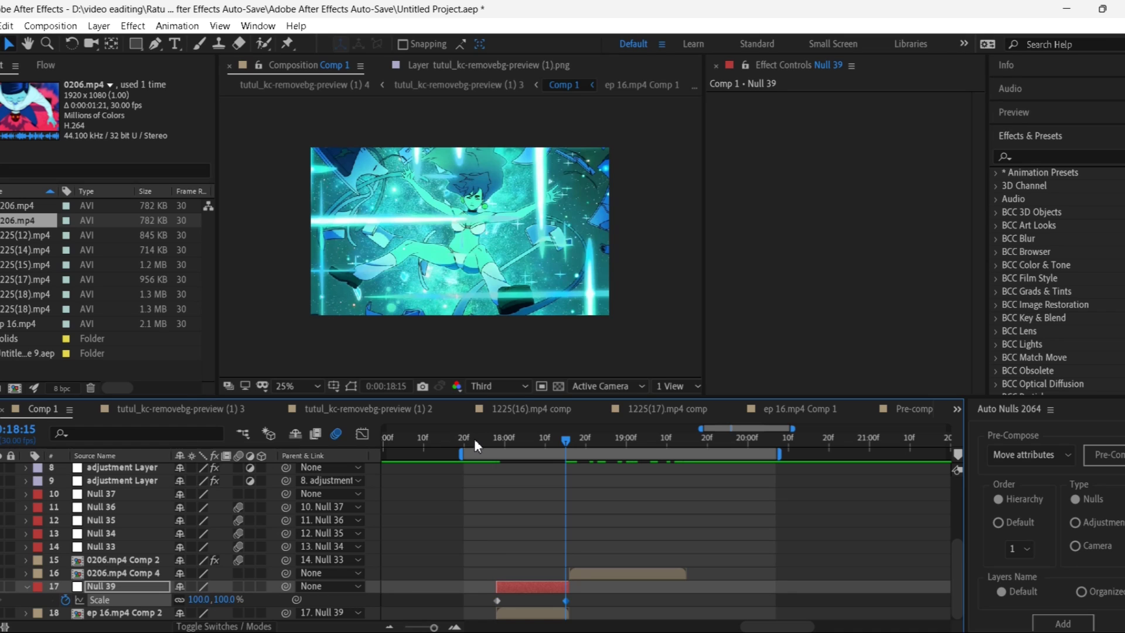
Step: Show Null 39's rotation alongside its scale and place a 0° rotation keyframe at 18:15, aligned with the last scale keyframe
{"action": "left_click", "coordinate": [495, 438]}
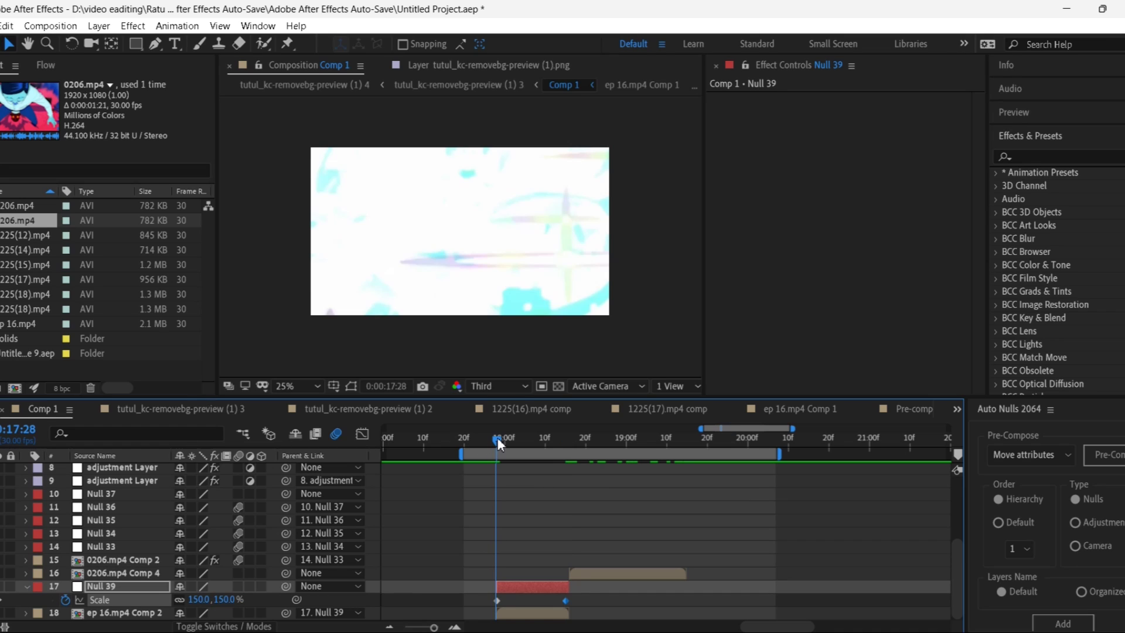
{"action": "right_click", "coordinate": [129, 599]}
{"action": "left_click", "coordinate": [441, 593]}
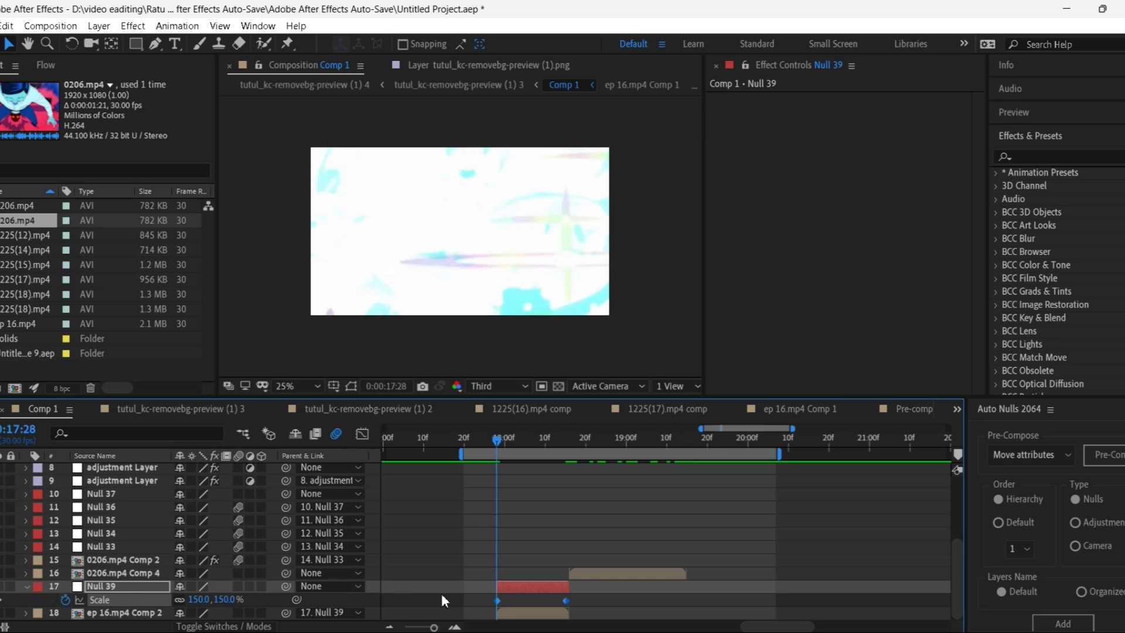
{"action": "left_click", "coordinate": [497, 586]}
{"action": "key", "text": "r"}
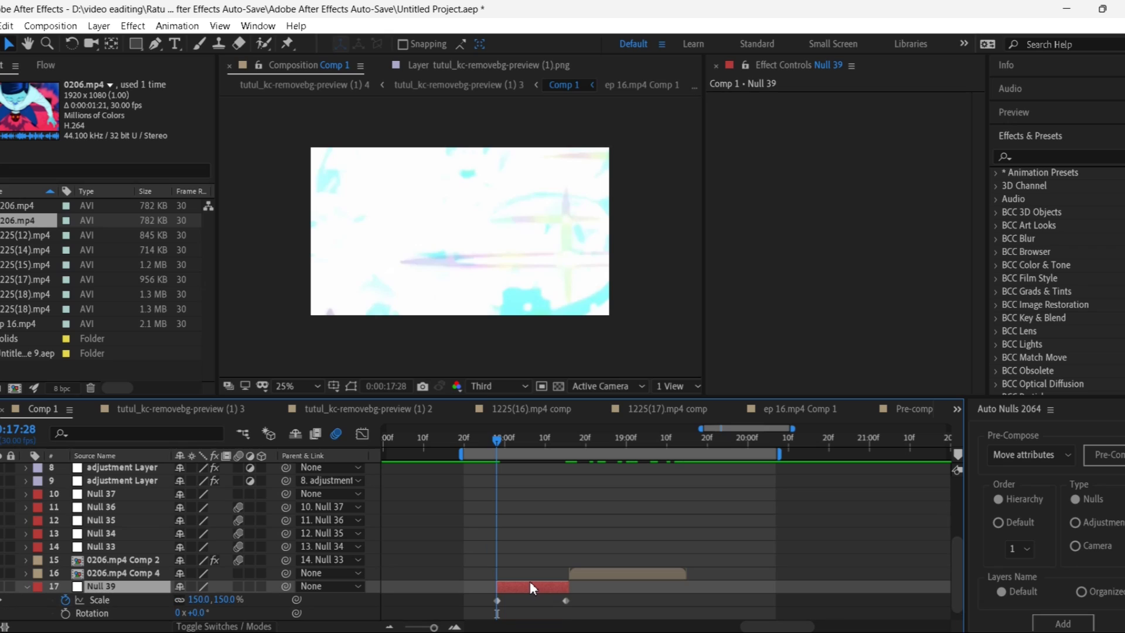
{"action": "key", "text": "shift+s"}
{"action": "left_click", "coordinate": [65, 599]}
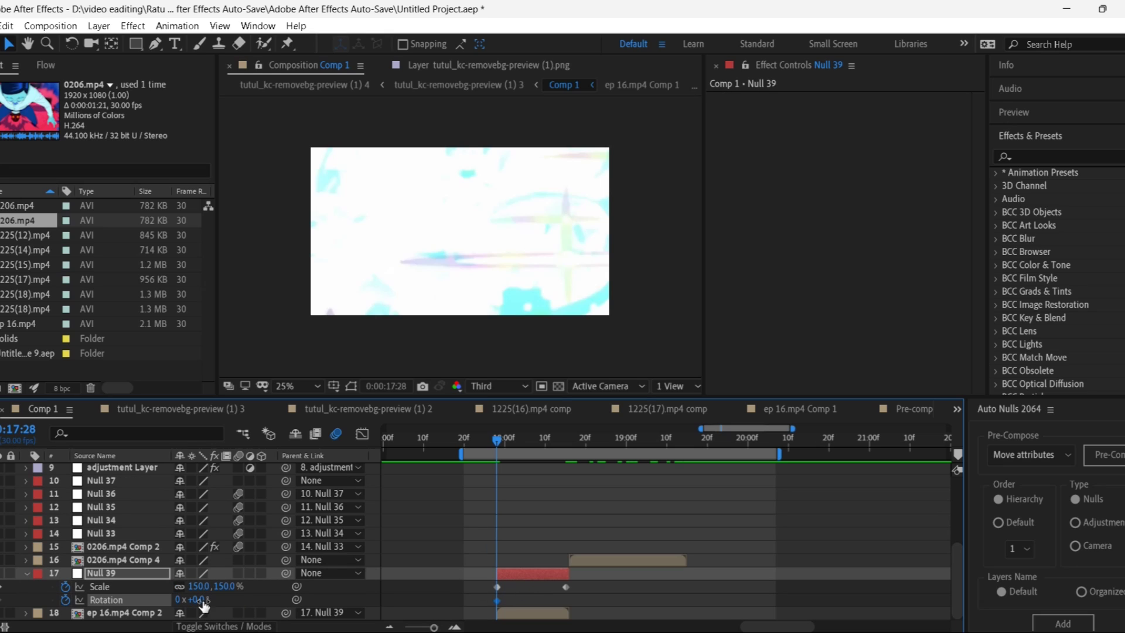
{"action": "left_click", "coordinate": [199, 599]}
{"action": "left_click", "coordinate": [404, 560]}
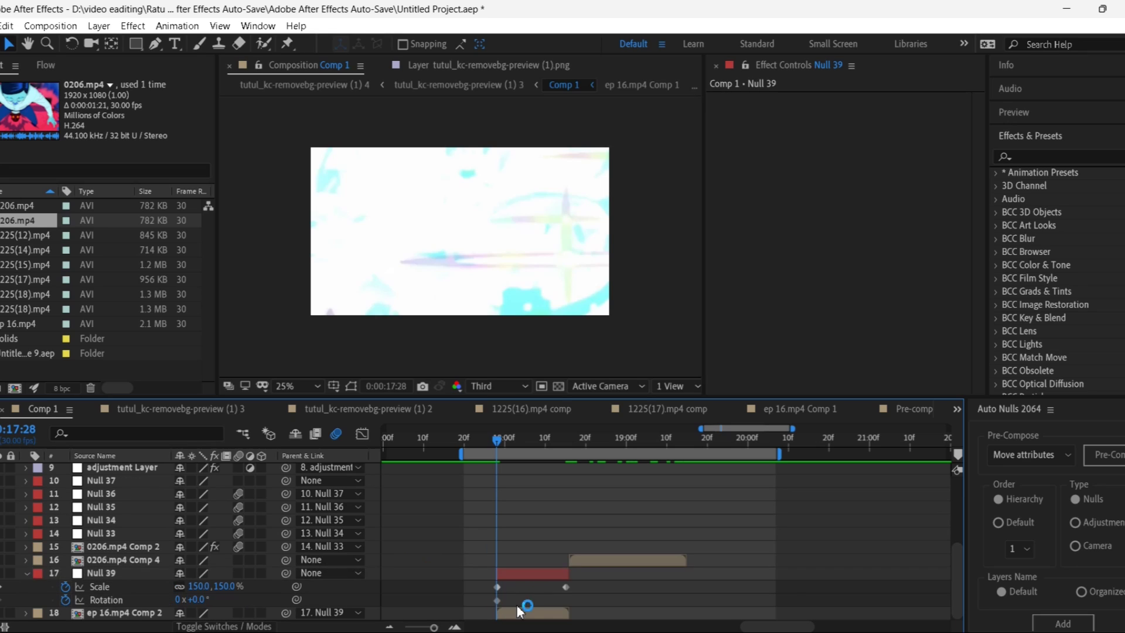
{"action": "left_click_drag", "start_coordinate": [496, 600], "coordinate": [566, 601]}
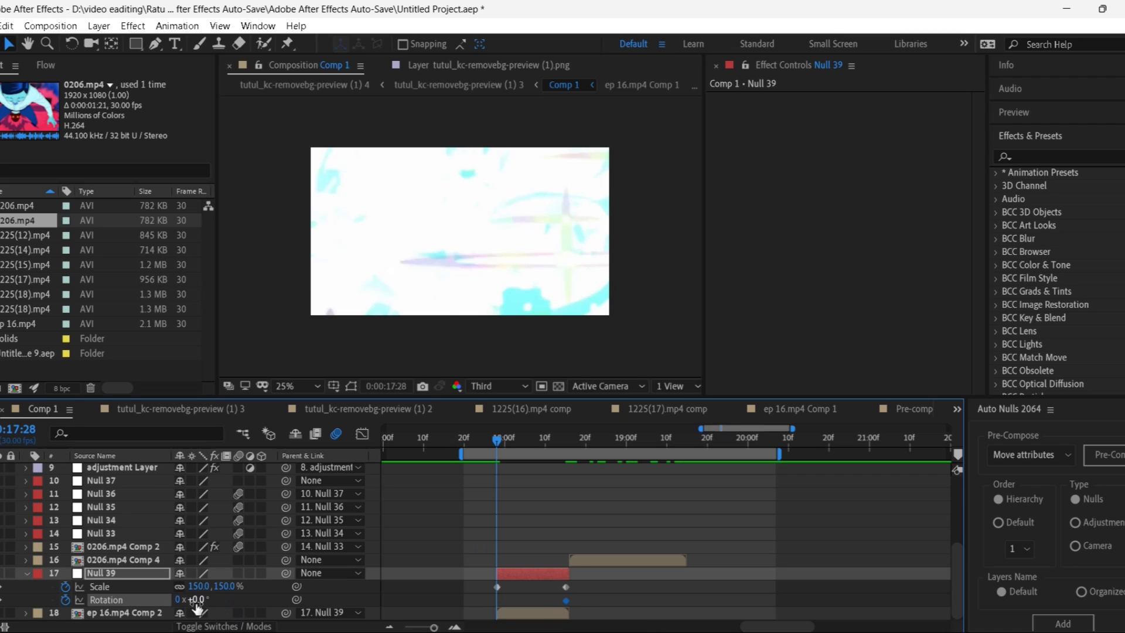
Step: Set Null 39's rotation to 16° at 17:28 and preview the zoom and spin
{"action": "left_click", "coordinate": [195, 599]}
{"action": "type", "text": "16"}
{"action": "key", "text": "Return"}
{"action": "key", "text": "space"}
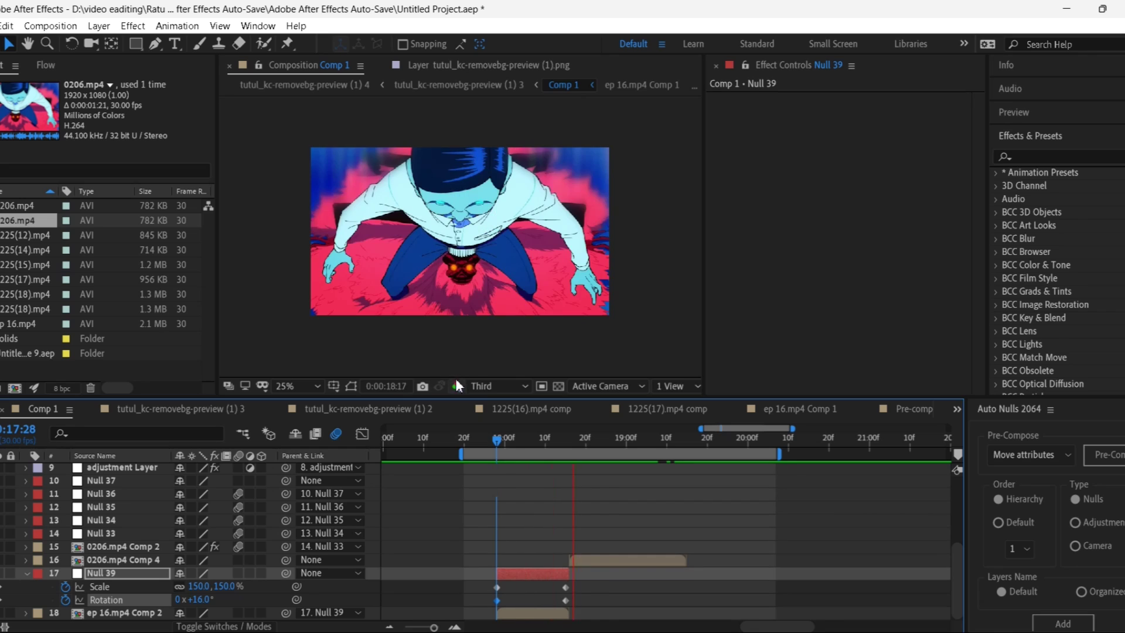
{"action": "left_click_drag", "start_coordinate": [506, 439], "coordinate": [540, 445]}
{"action": "left_click", "coordinate": [540, 444]}
Step: Apply Easy Ease to all of Null 39's scale and rotation keyframes and scrub through the clip's start
{"action": "left_click_drag", "start_coordinate": [583, 589], "coordinate": [494, 598]}
{"action": "right_click", "coordinate": [497, 599]}
{"action": "mouse_move", "coordinate": [624, 593]}
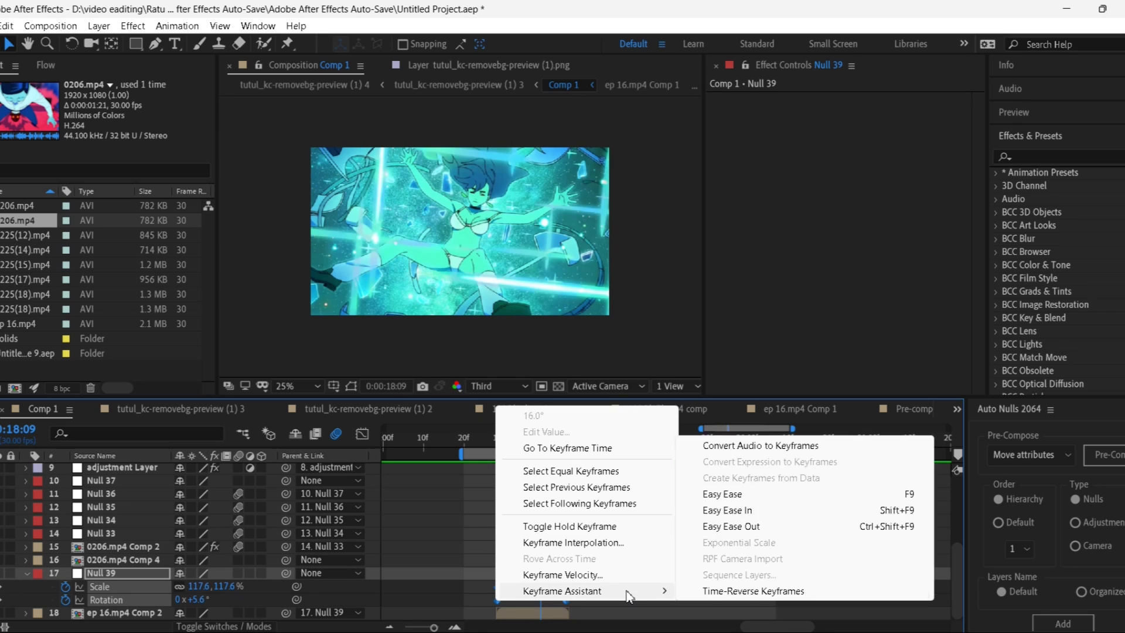
{"action": "left_click", "coordinate": [720, 499]}
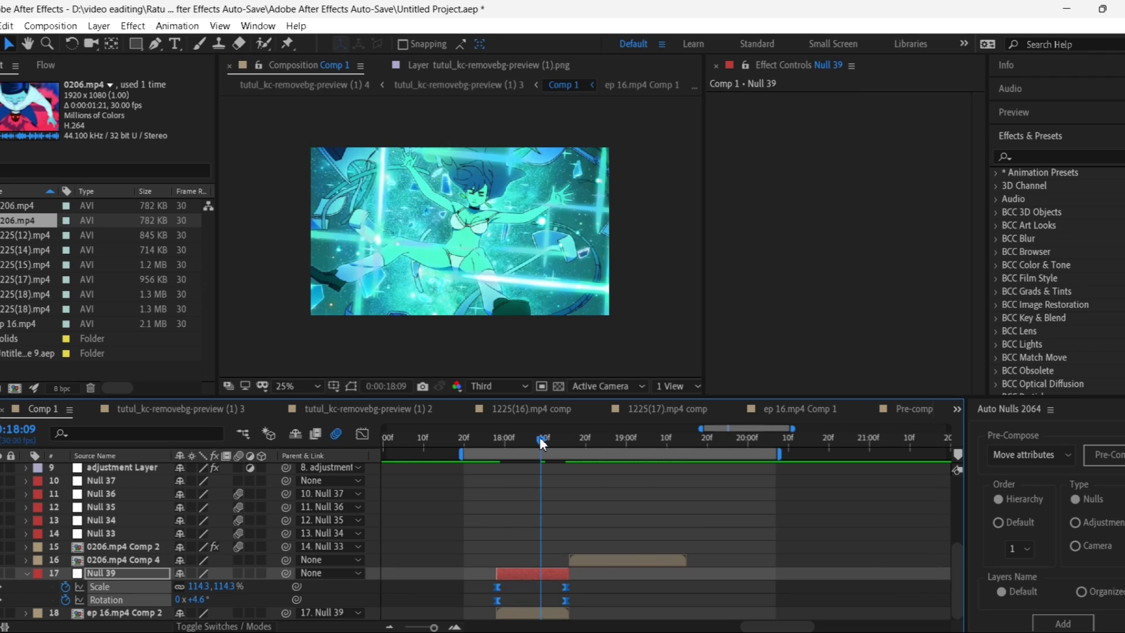
{"action": "left_click_drag", "start_coordinate": [542, 443], "coordinate": [493, 445]}
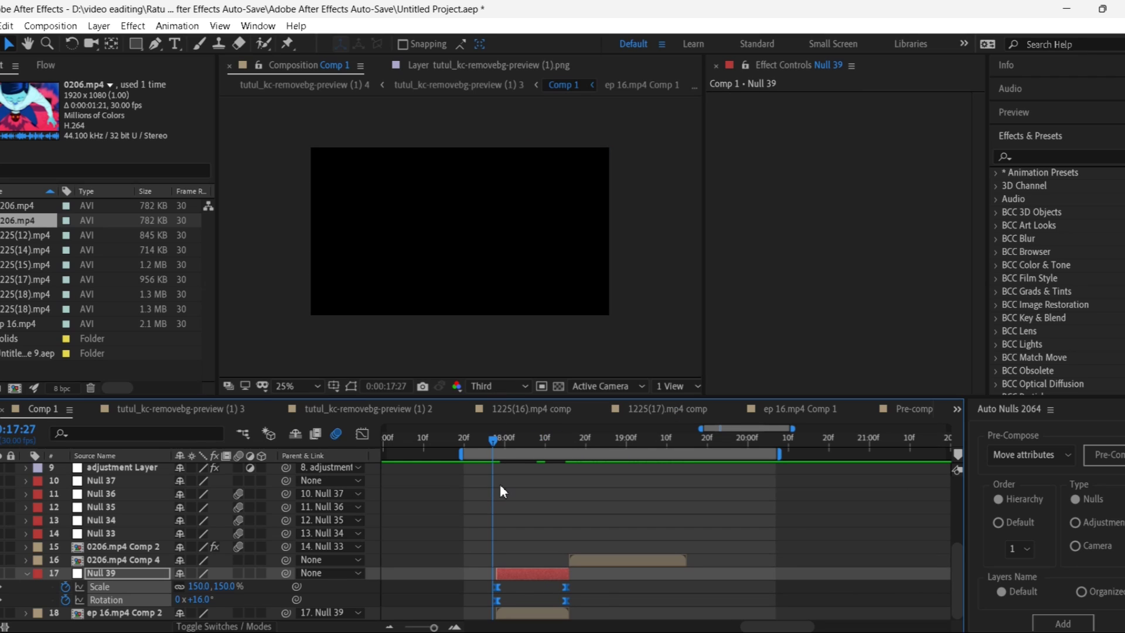
{"action": "left_click", "coordinate": [544, 586]}
{"action": "left_click_drag", "start_coordinate": [490, 435], "coordinate": [501, 440]}
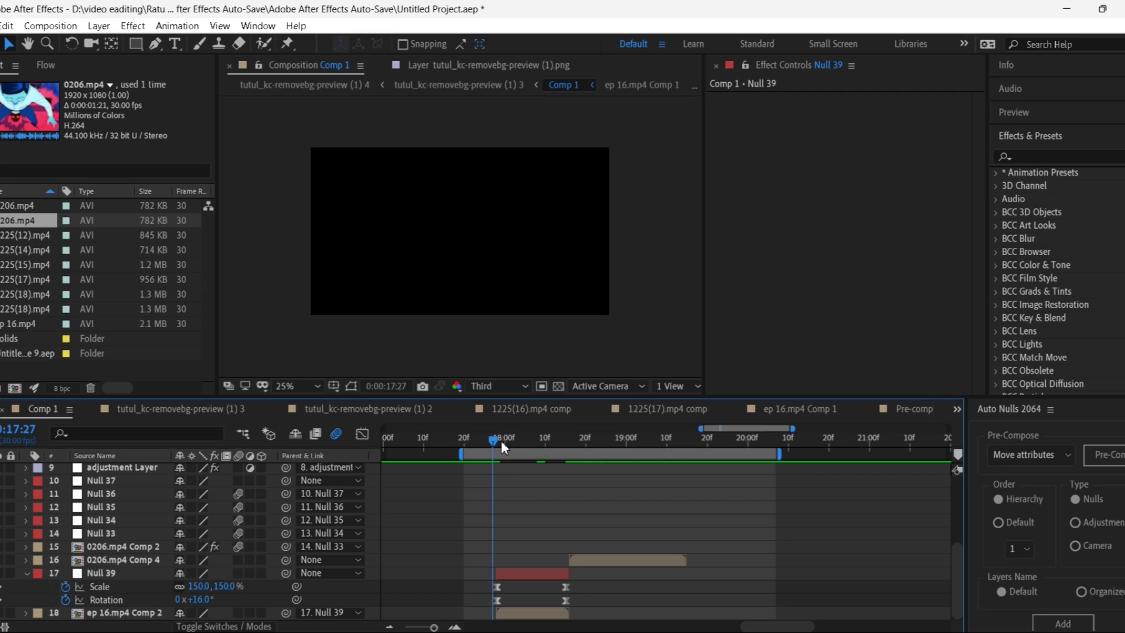
Step: Reshape Null 39's scale curve in the Graph Editor so it drops steeply from 150% and settles slowly at 100%
{"action": "left_click", "coordinate": [496, 586]}
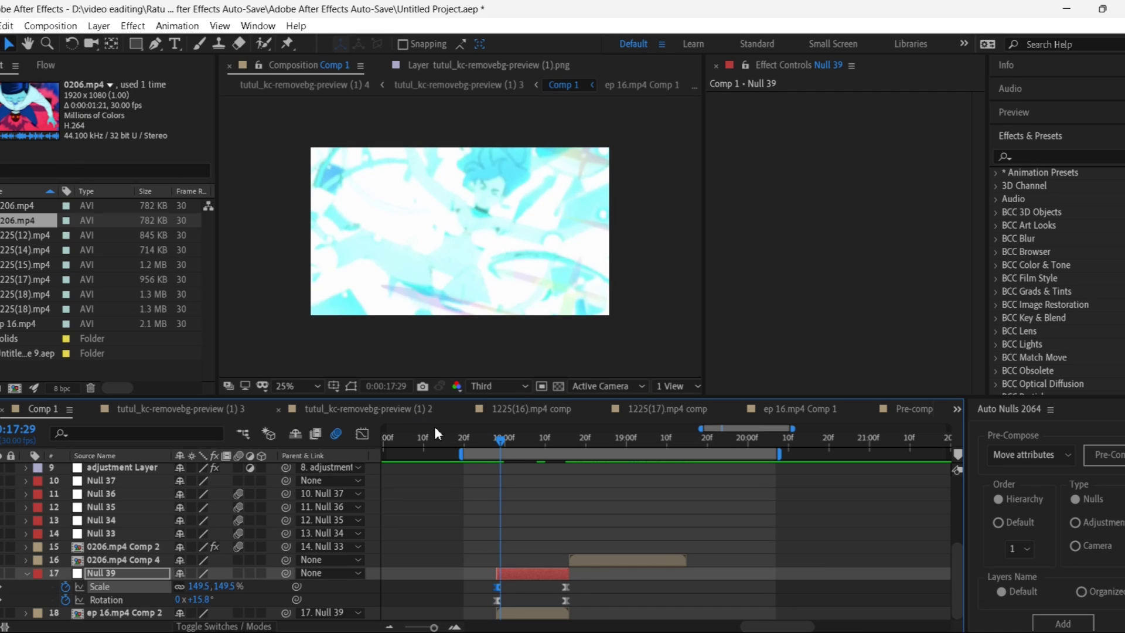
{"action": "left_click", "coordinate": [362, 434]}
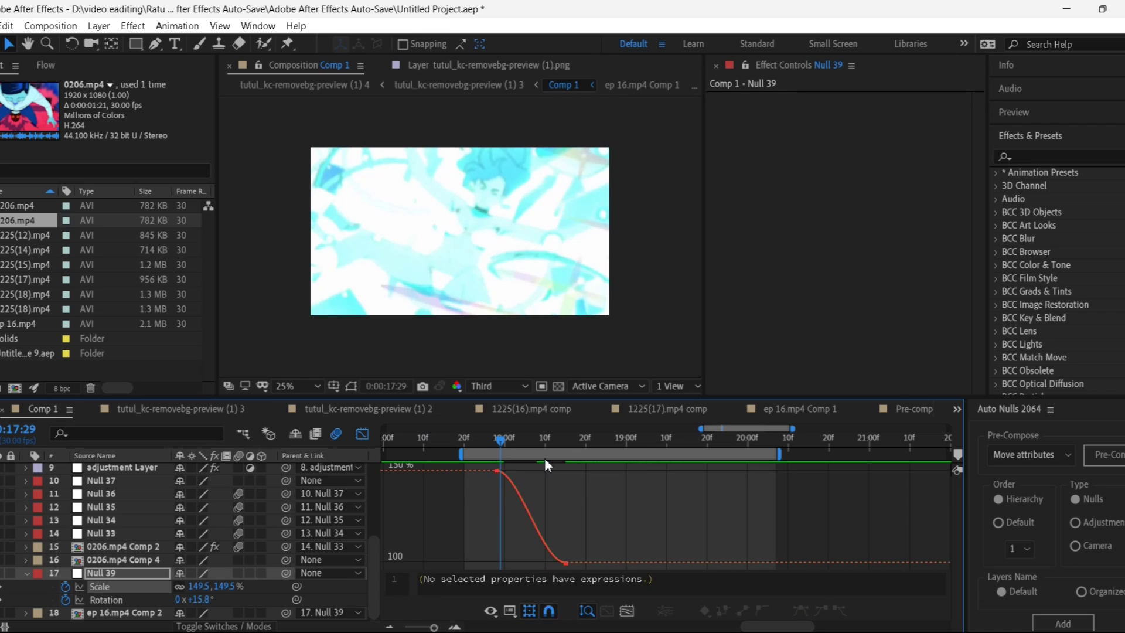
{"action": "left_click_drag", "start_coordinate": [519, 471], "coordinate": [544, 474]}
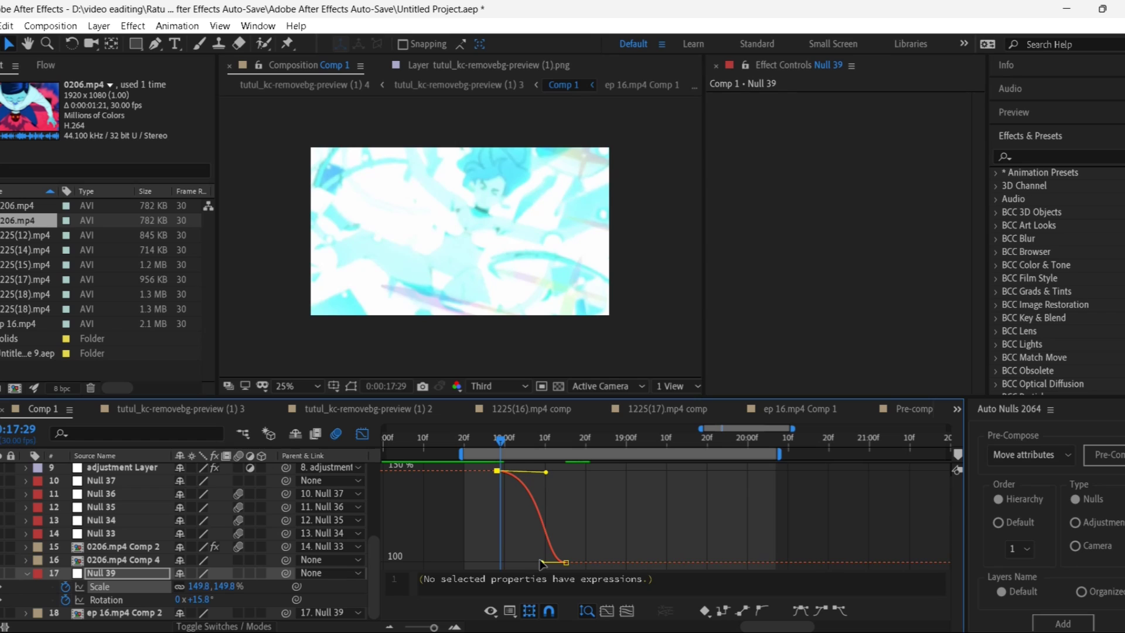
{"action": "left_click_drag", "start_coordinate": [541, 561], "coordinate": [564, 513]}
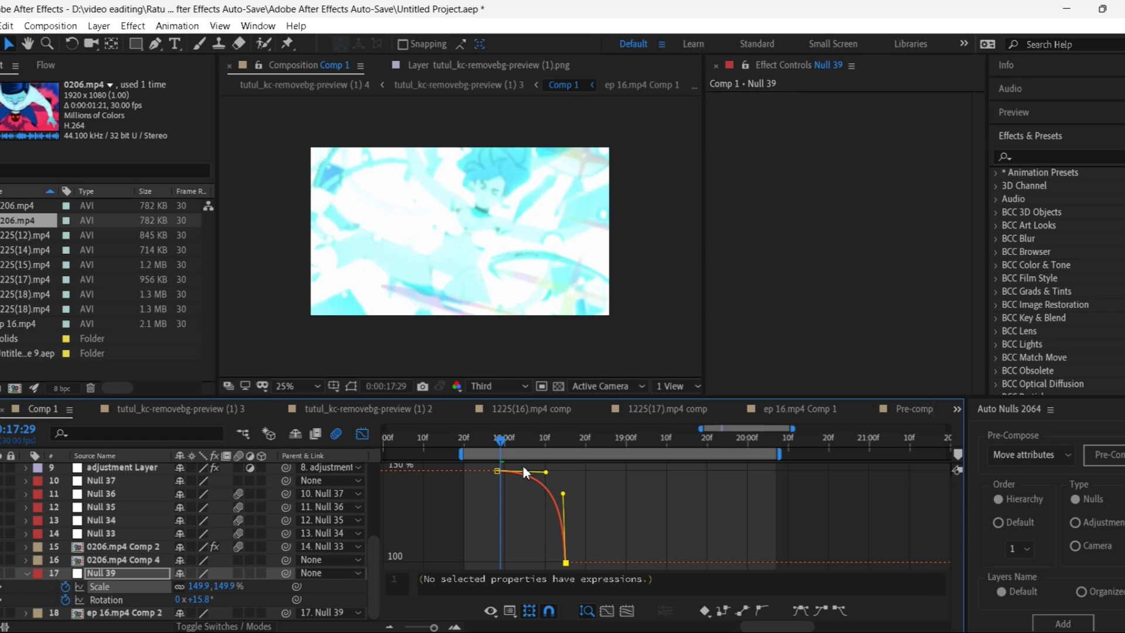
{"action": "left_click_drag", "start_coordinate": [502, 441], "coordinate": [491, 553]}
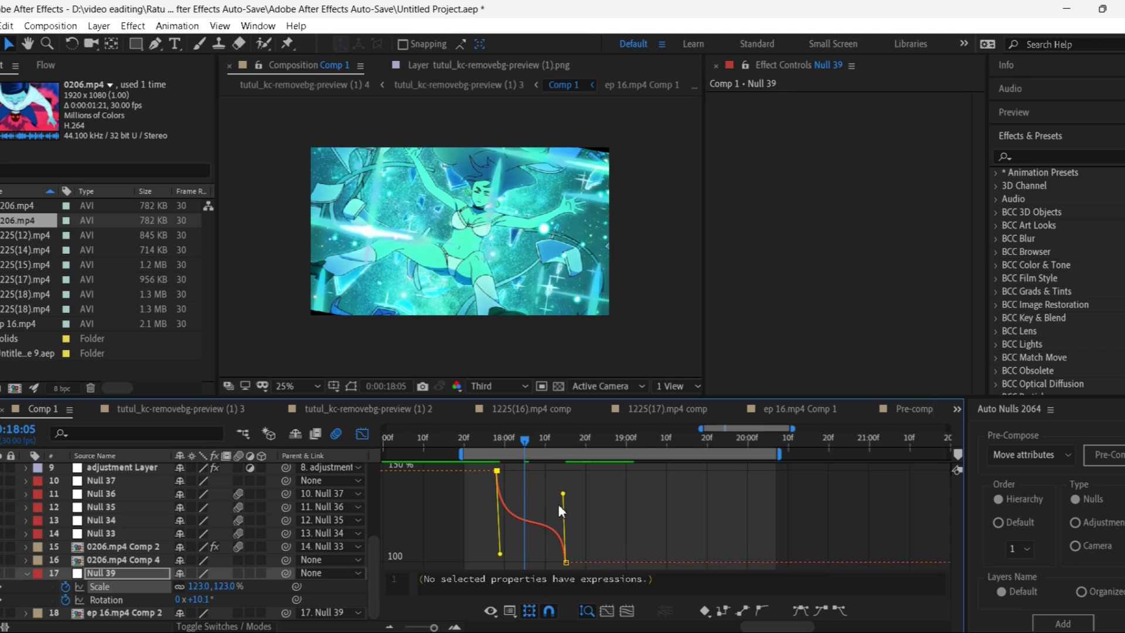
{"action": "left_click_drag", "start_coordinate": [563, 494], "coordinate": [498, 564]}
{"action": "left_click", "coordinate": [499, 552]}
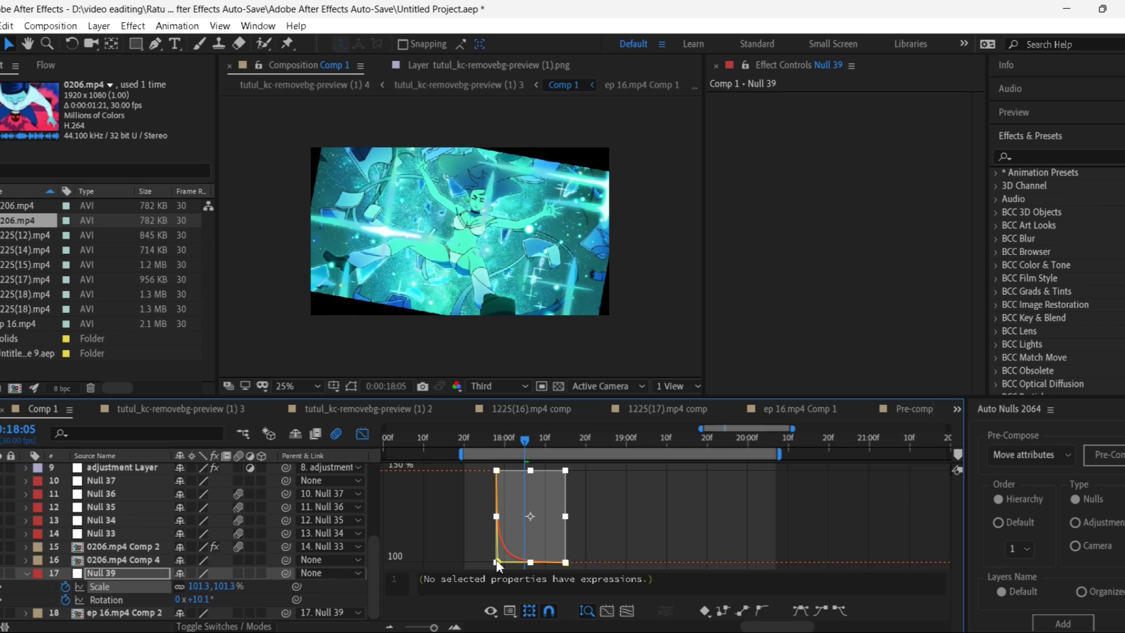
{"action": "left_click", "coordinate": [363, 434]}
Step: Apply the Motion Tile effect to the ep 16.mp4 Comp 2 layer
{"action": "left_click", "coordinate": [528, 613]}
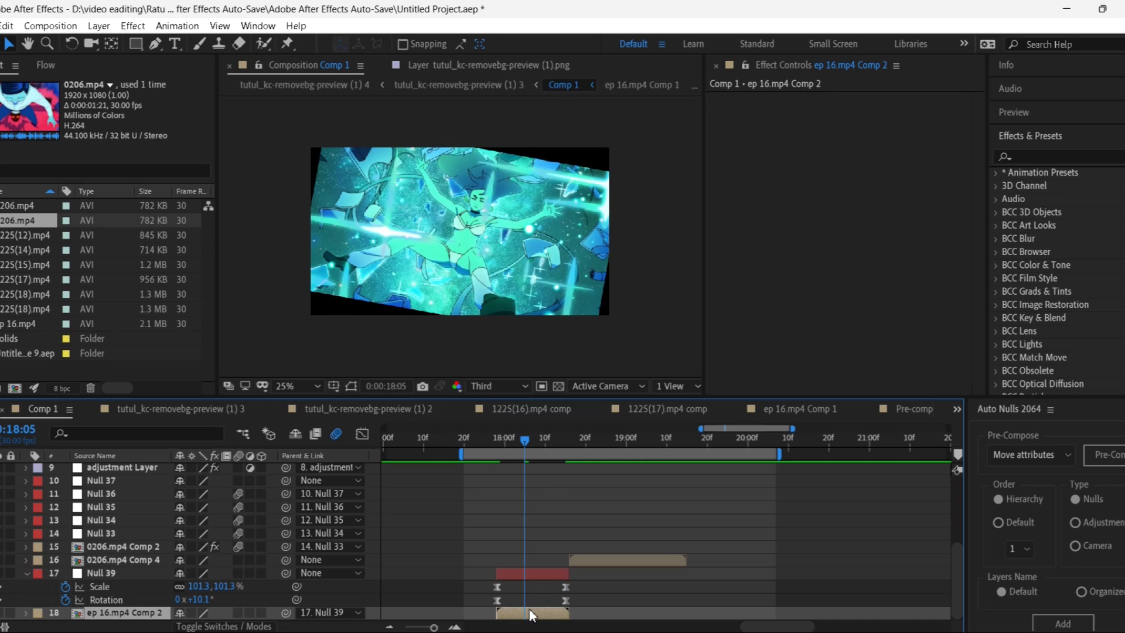
{"action": "key", "text": "ctrl+space"}
{"action": "type", "text": "motion "}
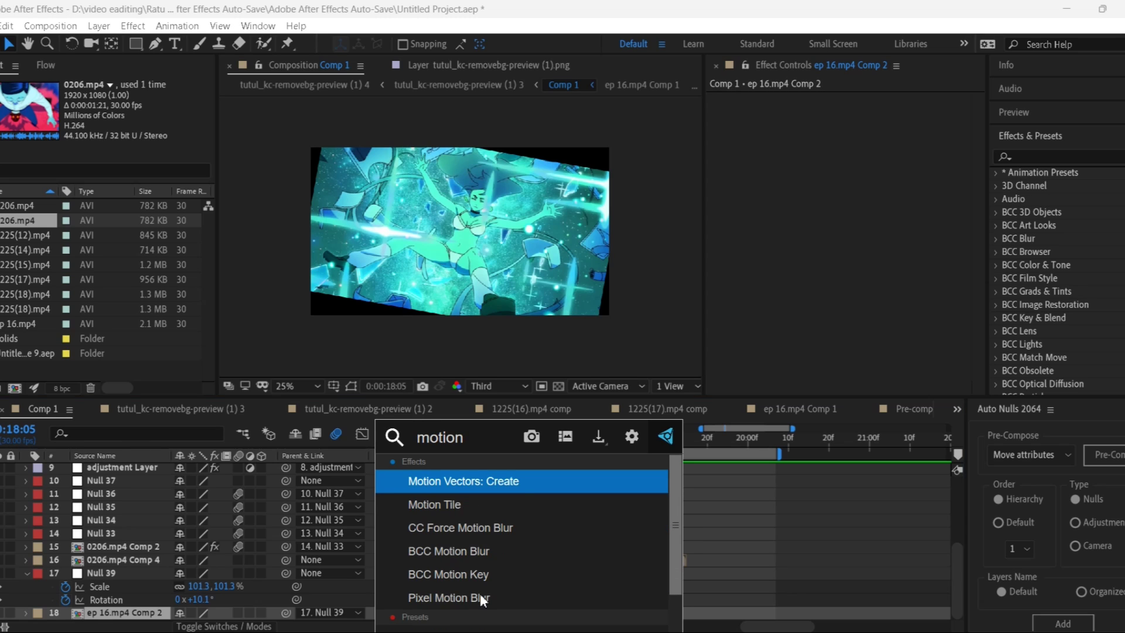
{"action": "type", "text": "tile"}
{"action": "left_click", "coordinate": [462, 481]}
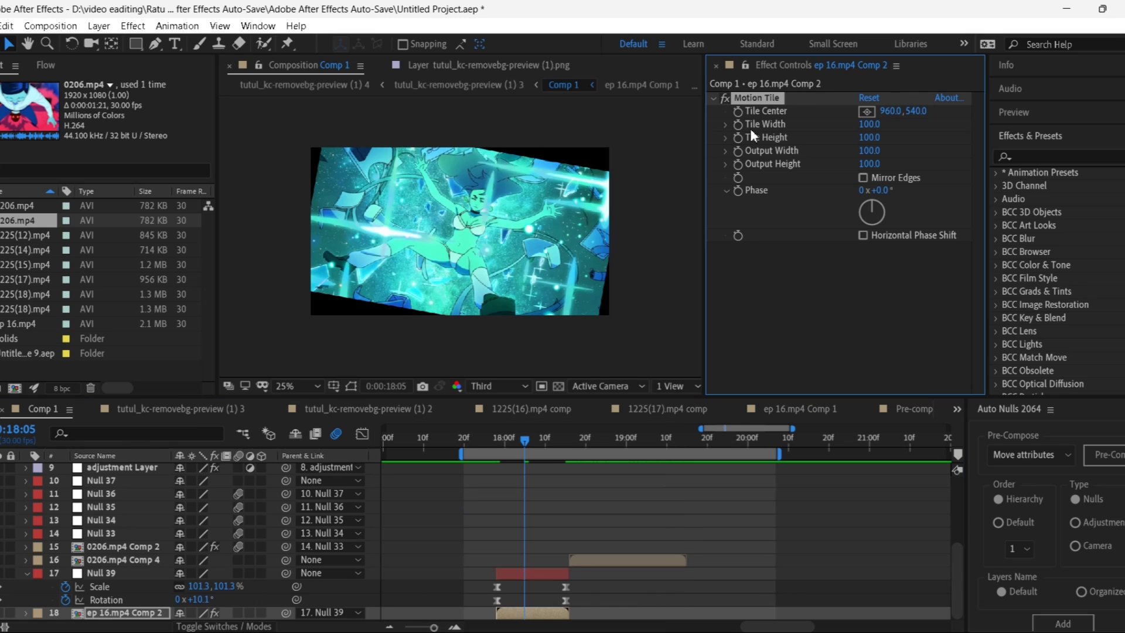
Step: Set Motion Tile's Output Width and Output Height to 650 and enable Mirror Edges
{"action": "left_click", "coordinate": [869, 151]}
{"action": "key", "text": "Return"}
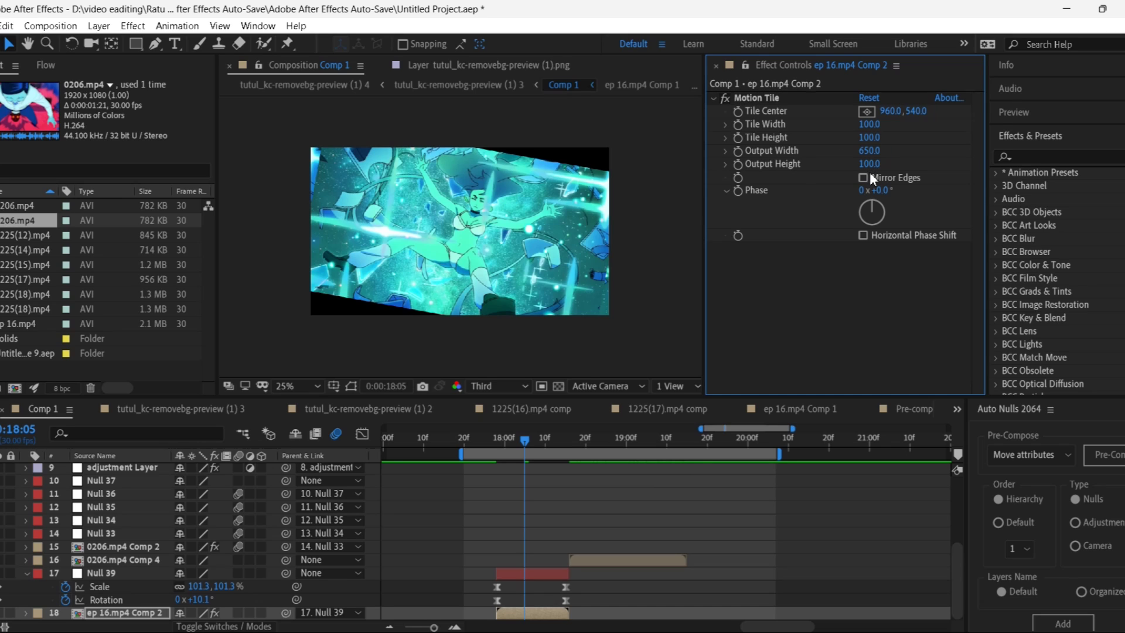
{"action": "left_click", "coordinate": [870, 163]}
{"action": "type", "text": "650"}
{"action": "key", "text": "Return"}
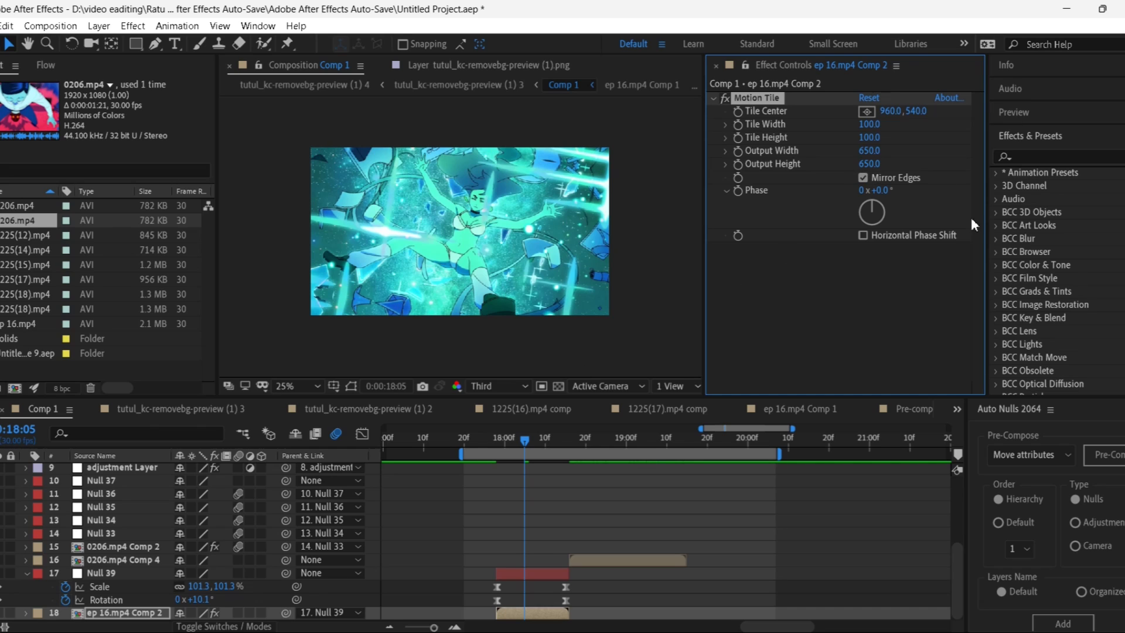
Step: Reshape Null 39's rotation curve into a steep initial drop with a slow finish, and preview the motion
{"action": "left_click", "coordinate": [475, 443]}
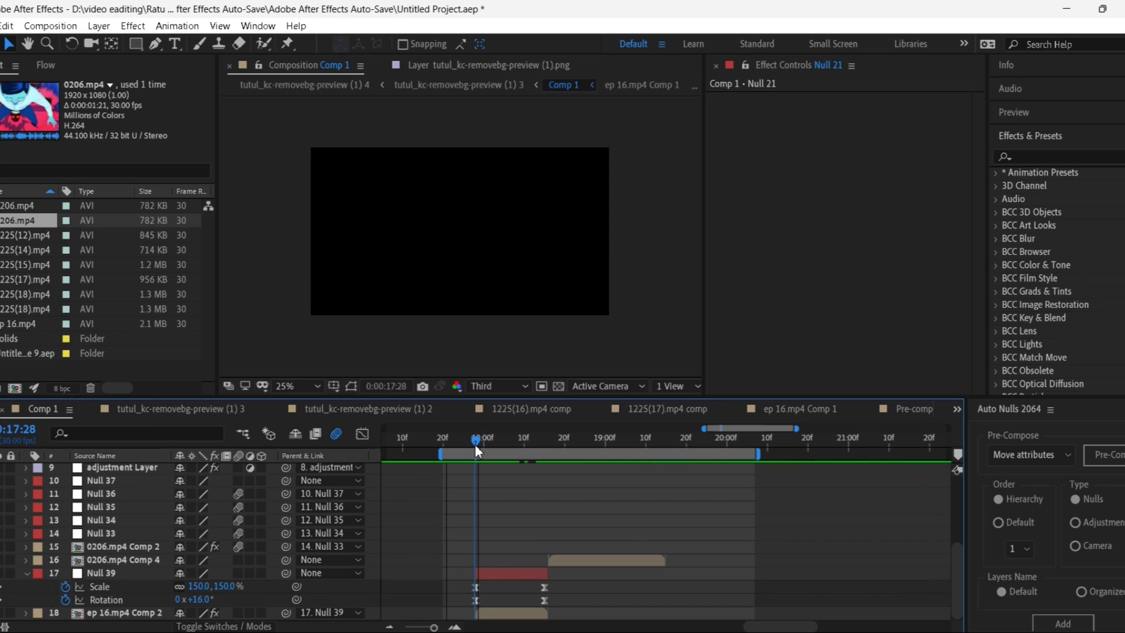
{"action": "left_click", "coordinate": [476, 600]}
{"action": "left_click", "coordinate": [362, 434]}
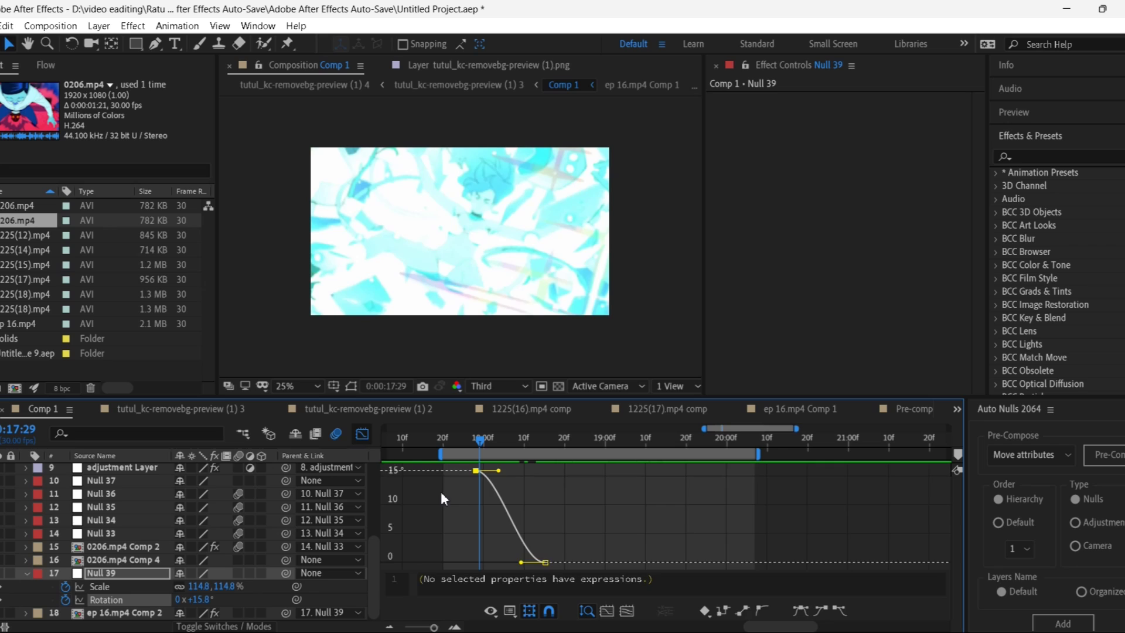
{"action": "left_click_drag", "start_coordinate": [498, 470], "coordinate": [476, 561]}
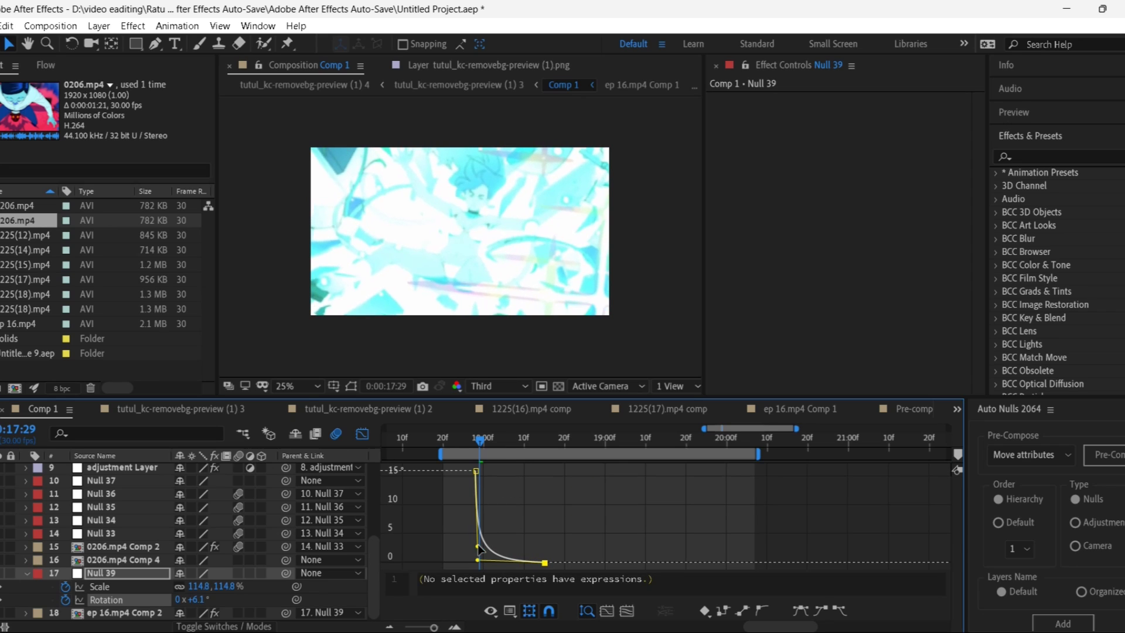
{"action": "key", "text": "space"}
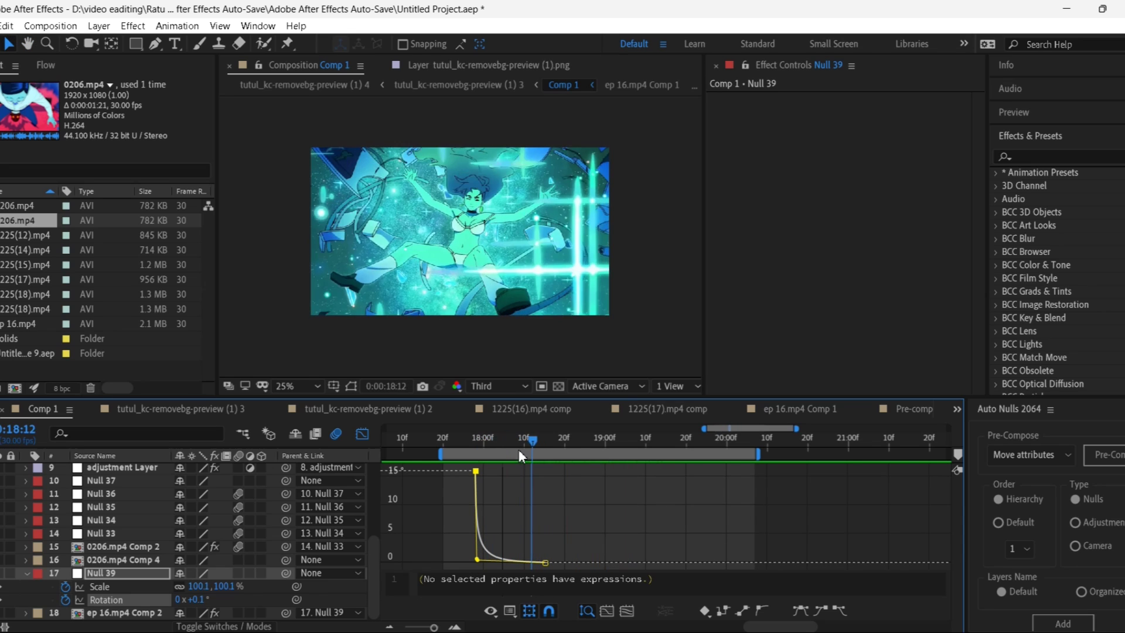
{"action": "left_click", "coordinate": [362, 434]}
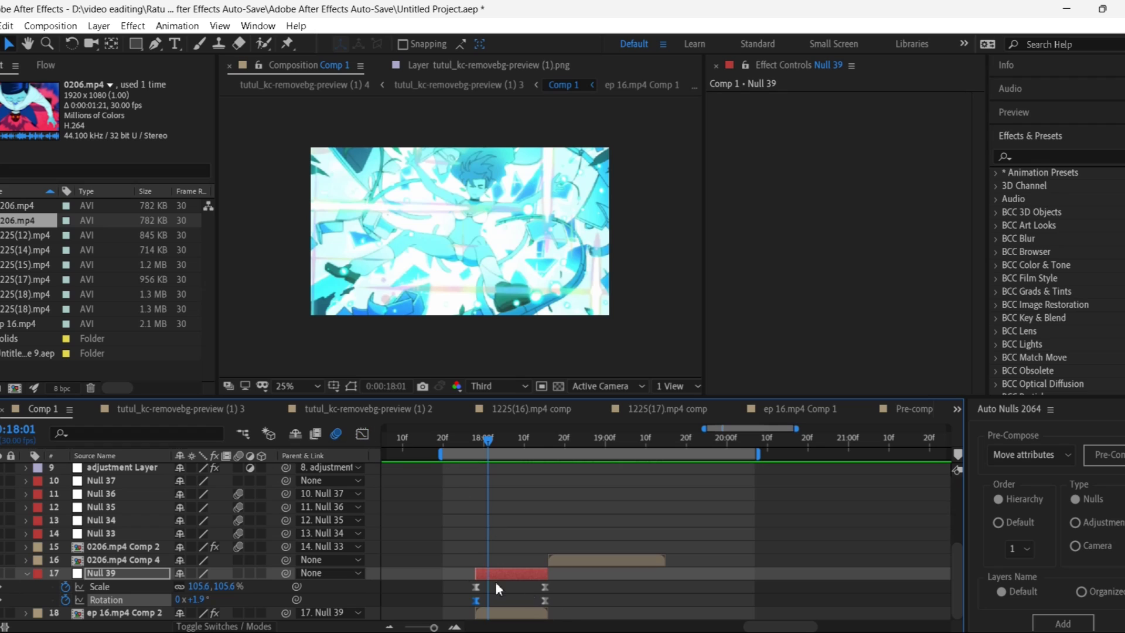
Step: Collapse Null 39's properties and add a parent null directly above it with Auto Nulls
{"action": "left_click", "coordinate": [570, 575]}
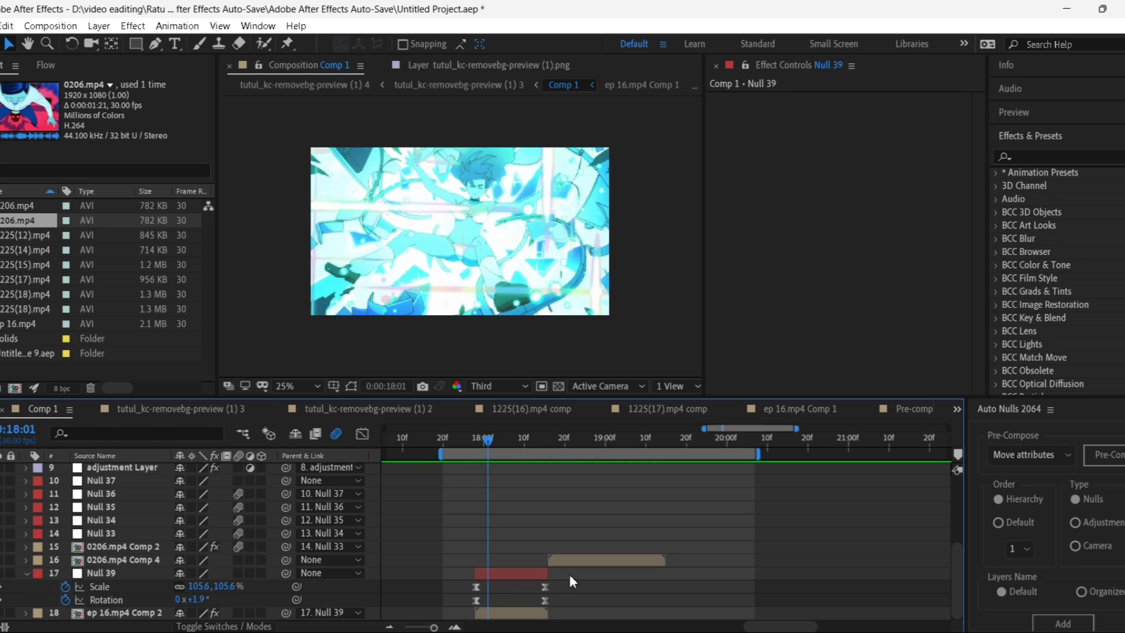
{"action": "left_click", "coordinate": [25, 573]}
{"action": "left_click", "coordinate": [493, 602]}
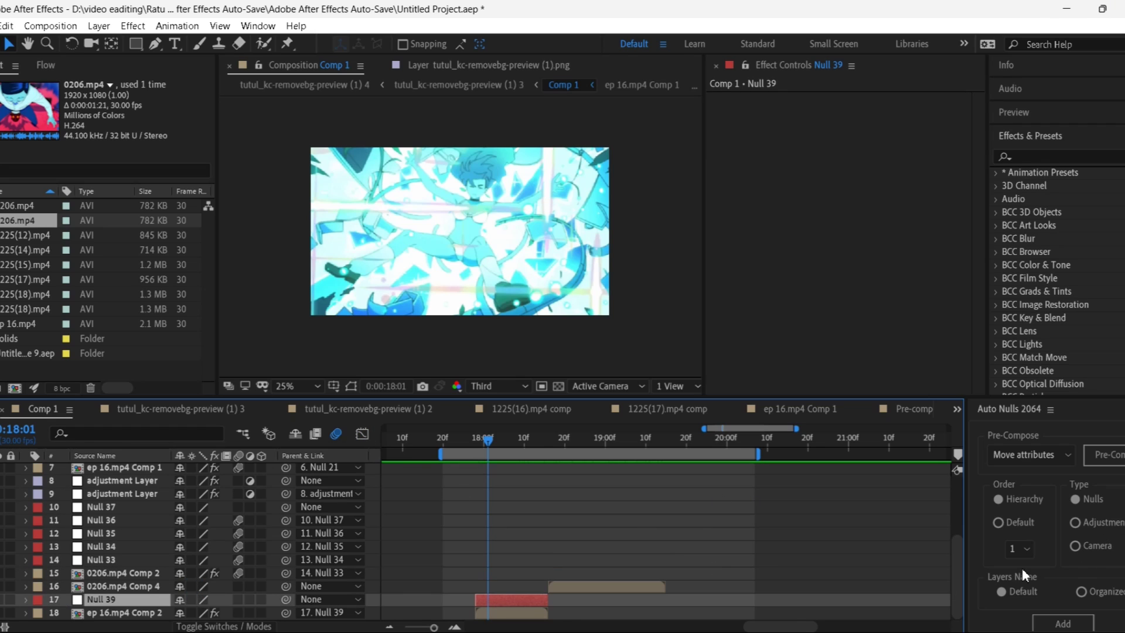
{"action": "left_click", "coordinate": [1062, 623]}
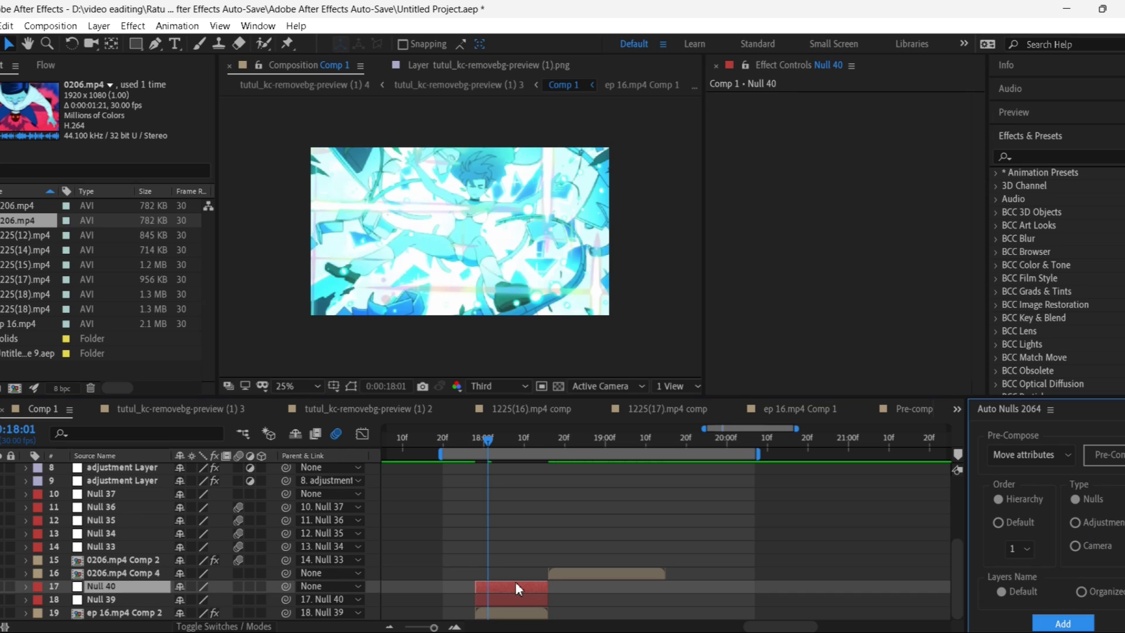
Step: Add a 100% scale keyframe to Null 40 at 17:28
{"action": "left_click", "coordinate": [486, 441]}
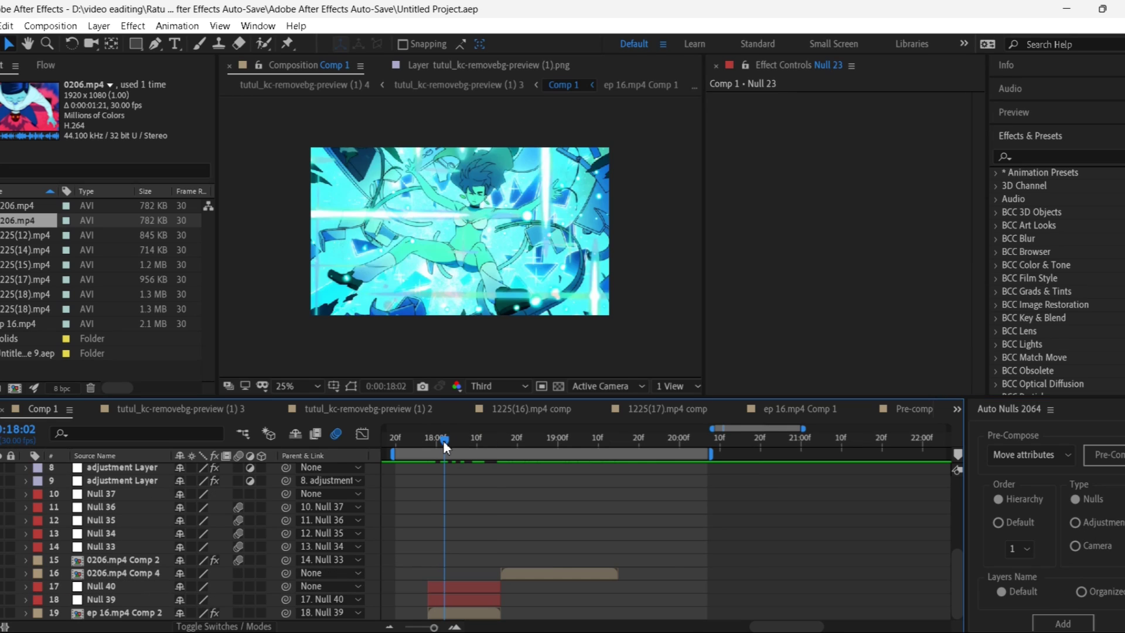
{"action": "left_click_drag", "start_coordinate": [443, 440], "coordinate": [428, 447]}
{"action": "left_click", "coordinate": [453, 589]}
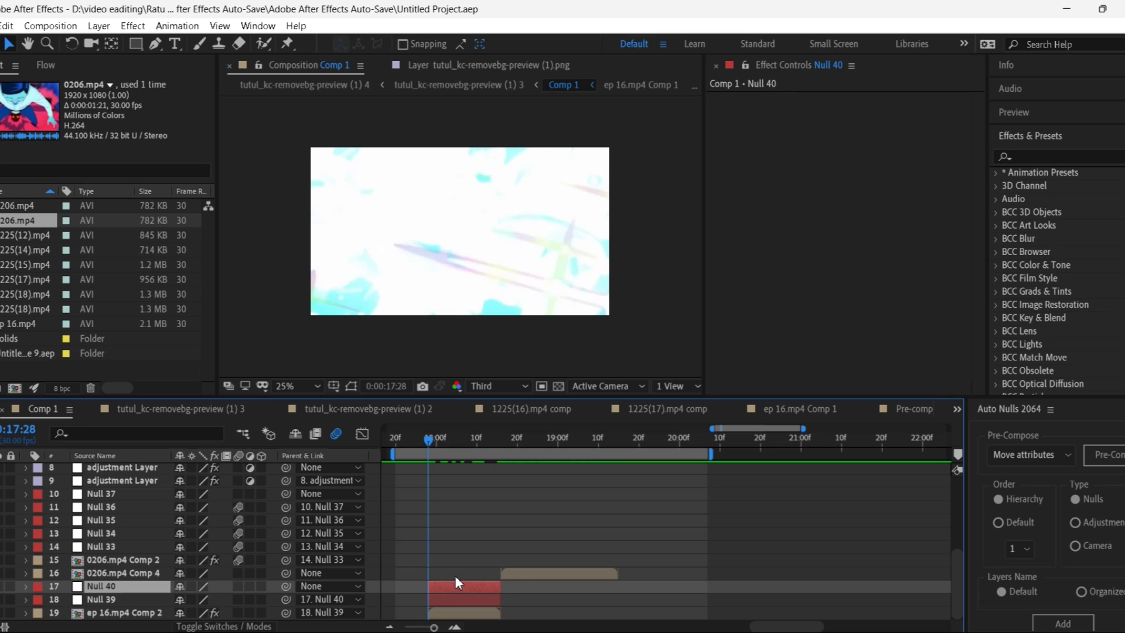
{"action": "key", "text": "s"}
{"action": "left_click", "coordinate": [65, 600]}
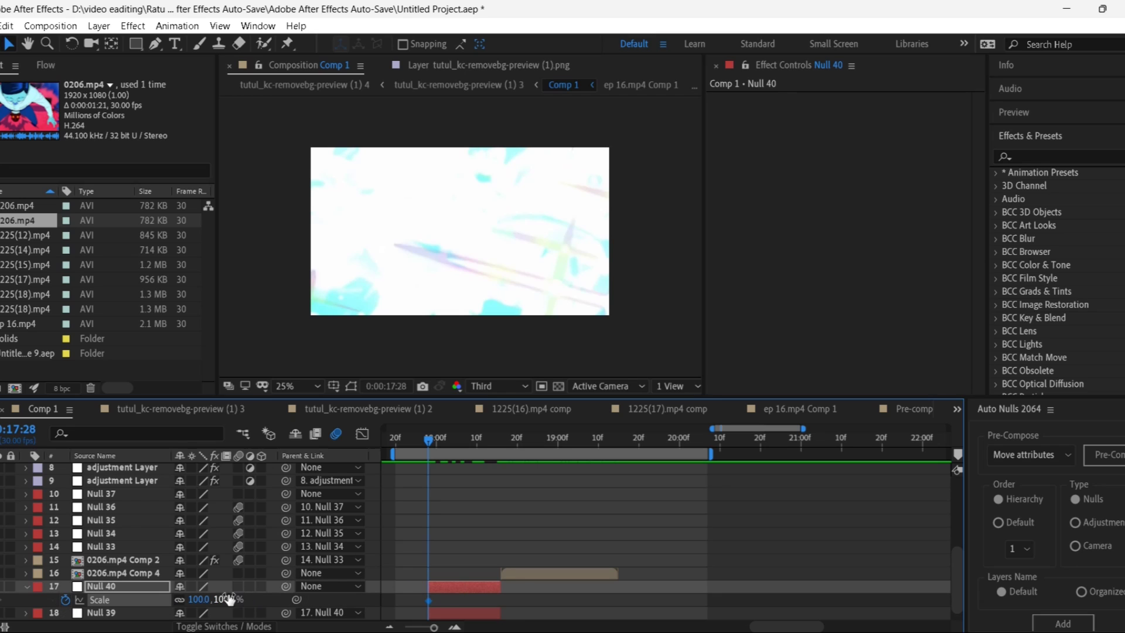
Step: Set Null 40's scale to 170% at 18:14
{"action": "left_click_drag", "start_coordinate": [429, 441], "coordinate": [492, 439]}
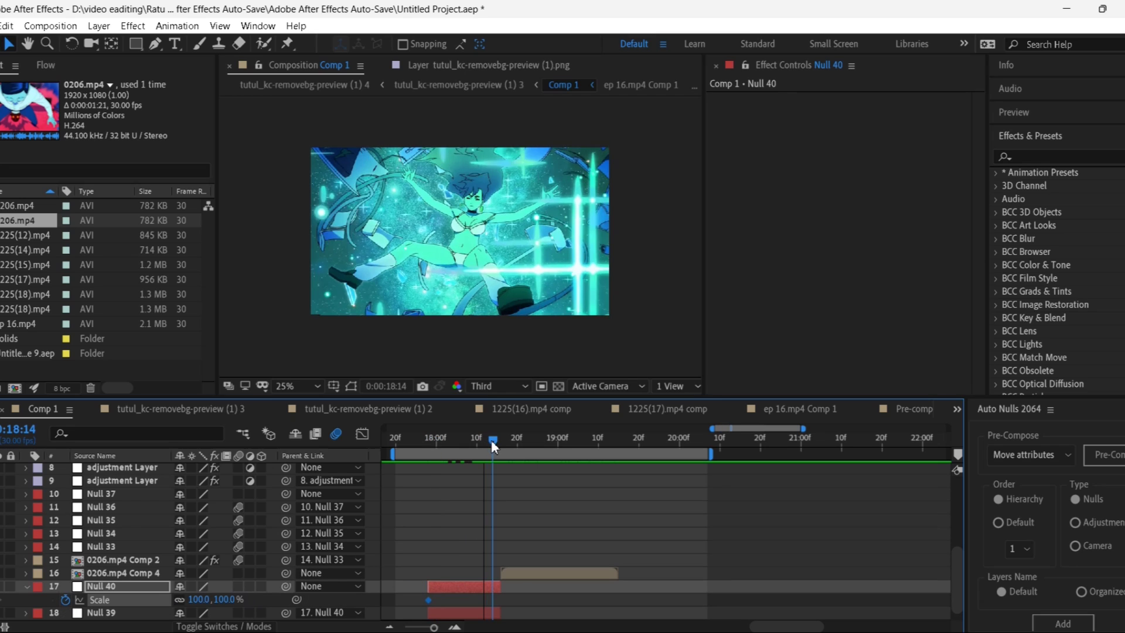
{"action": "left_click", "coordinate": [228, 599]}
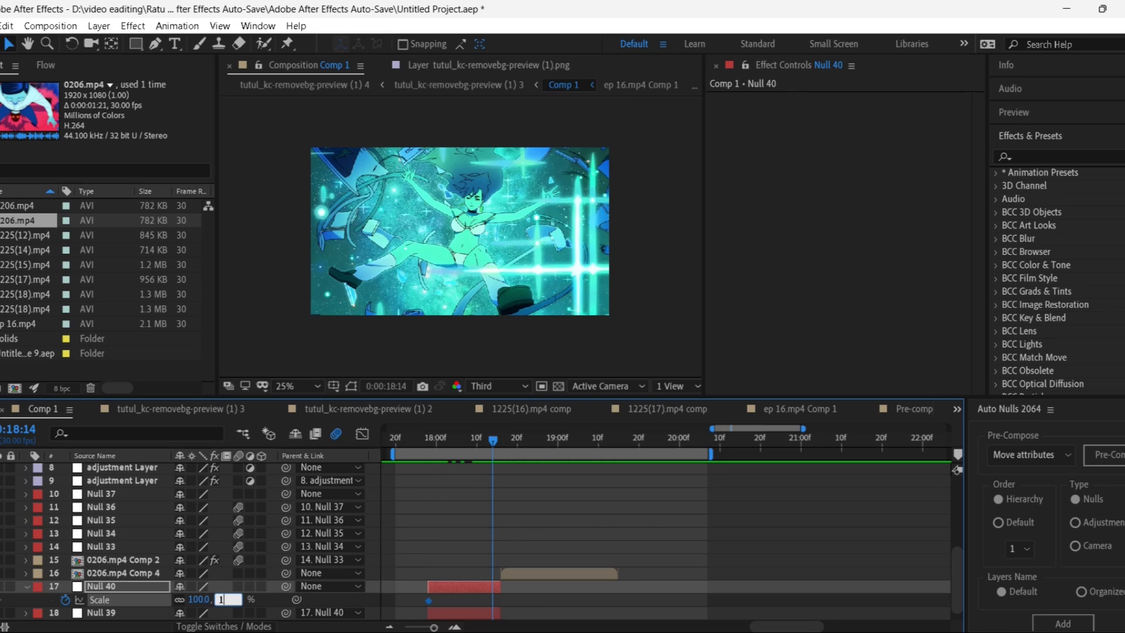
{"action": "type", "text": "170"}
{"action": "key", "text": "Return"}
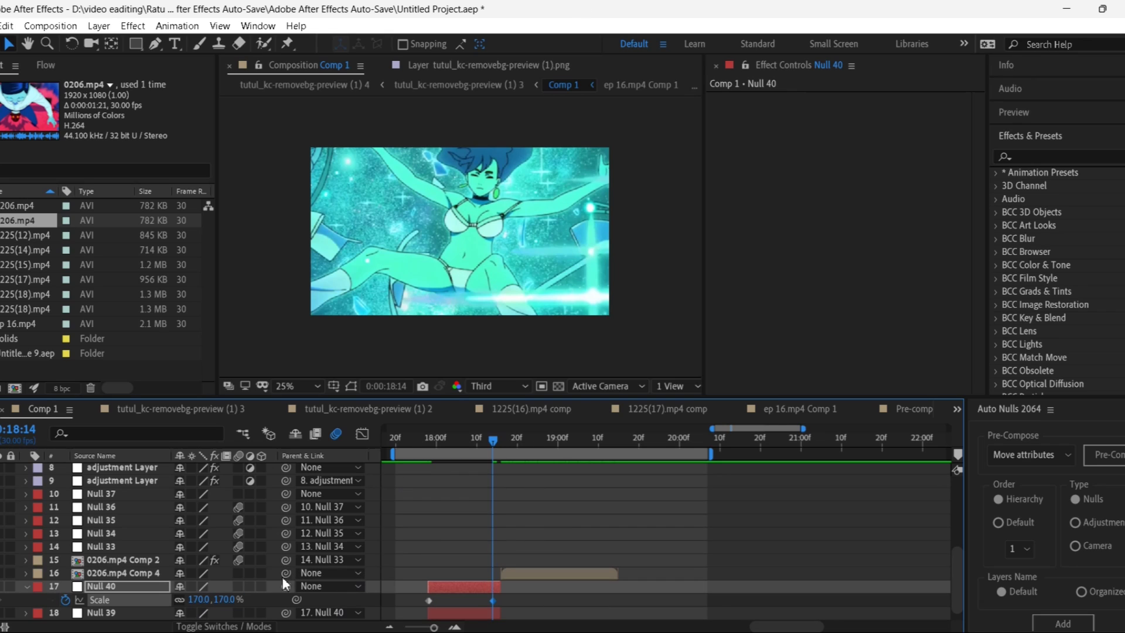
Step: Apply Easy Ease to both of Null 40's scale keyframes
{"action": "left_click_drag", "start_coordinate": [508, 610], "coordinate": [410, 597]}
{"action": "right_click", "coordinate": [429, 600]}
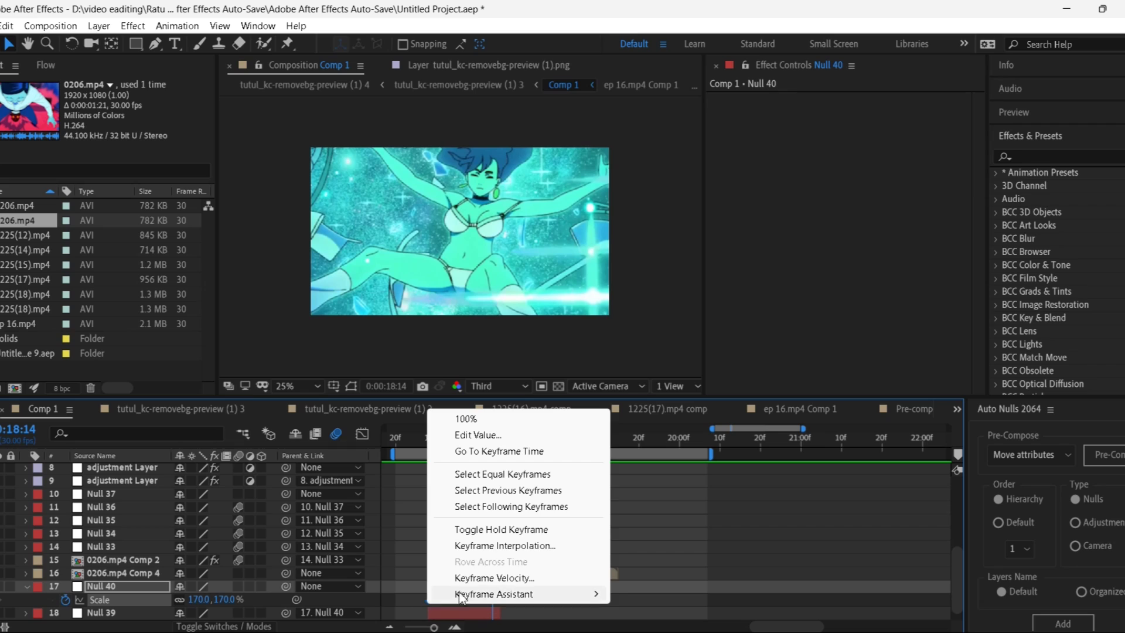
{"action": "mouse_move", "coordinate": [474, 592]}
{"action": "left_click", "coordinate": [654, 497]}
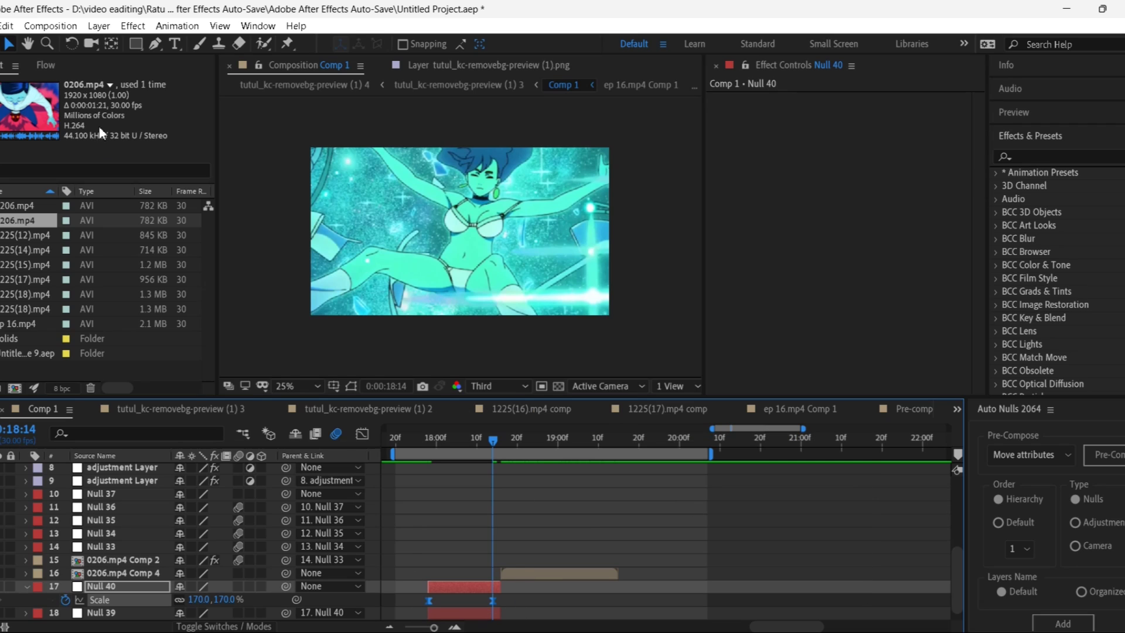
Step: Reshape Null 40's scale curve to start slowly and rise steeply at the last keyframe, and preview the transition
{"action": "left_click", "coordinate": [362, 433]}
{"action": "left_click", "coordinate": [42, 64]}
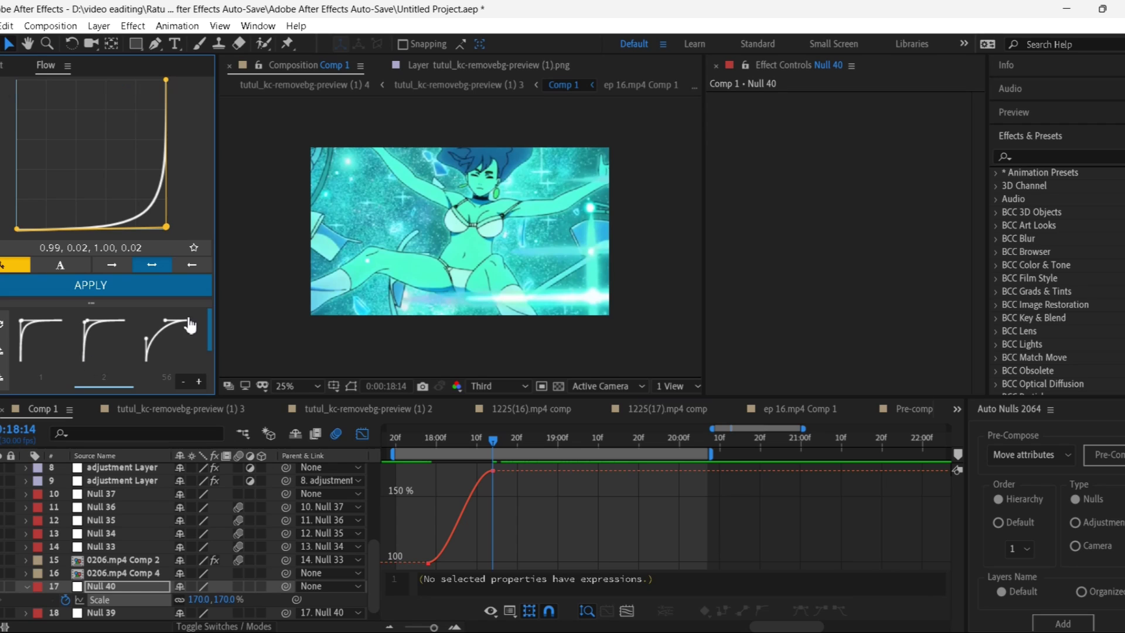
{"action": "left_click_drag", "start_coordinate": [420, 523], "coordinate": [443, 567]}
{"action": "left_click_drag", "start_coordinate": [471, 470], "coordinate": [427, 521]}
{"action": "left_click_drag", "start_coordinate": [493, 439], "coordinate": [452, 454]}
{"action": "left_click_drag", "start_coordinate": [426, 523], "coordinate": [495, 558]}
{"action": "key", "text": "ctrl+a"}
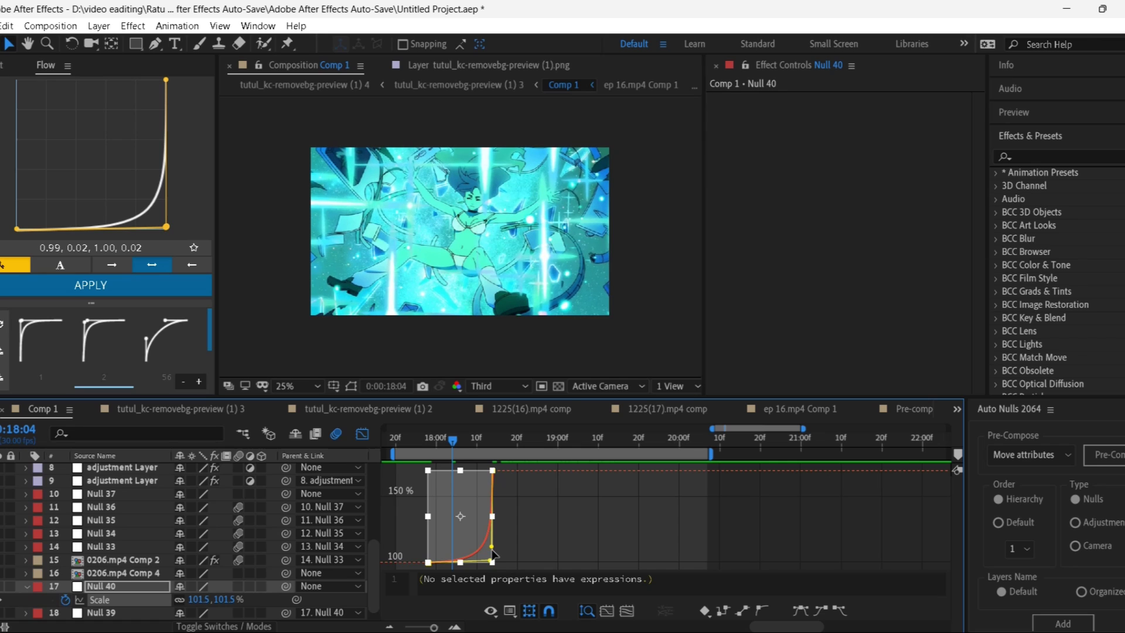
{"action": "left_click_drag", "start_coordinate": [493, 552], "coordinate": [494, 560]}
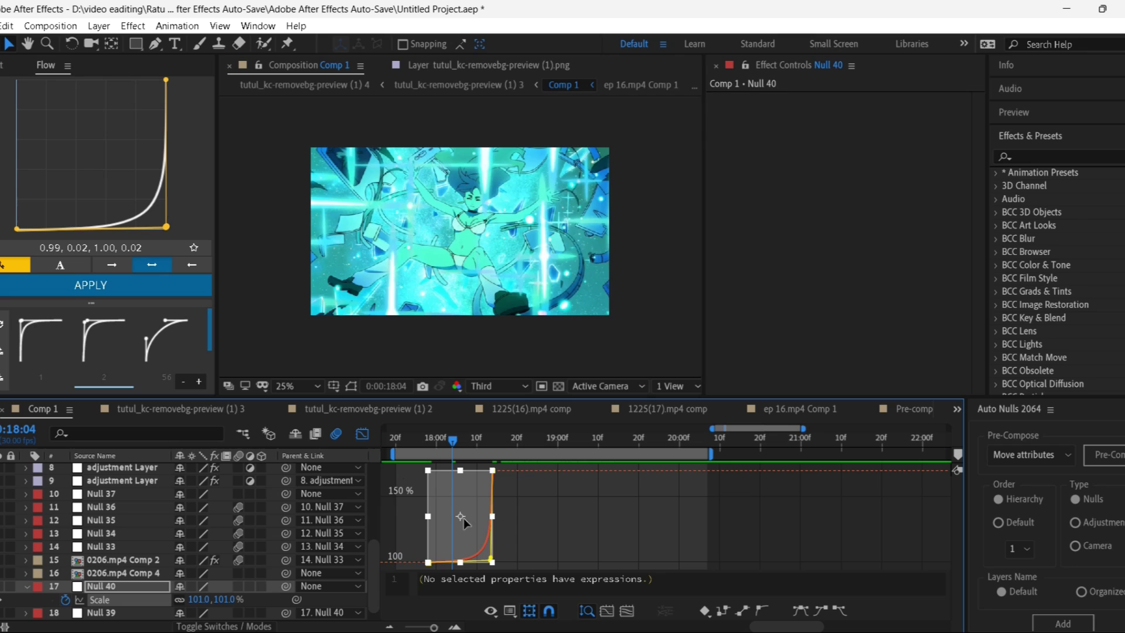
{"action": "left_click", "coordinate": [362, 435]}
{"action": "left_click_drag", "start_coordinate": [451, 444], "coordinate": [420, 461]}
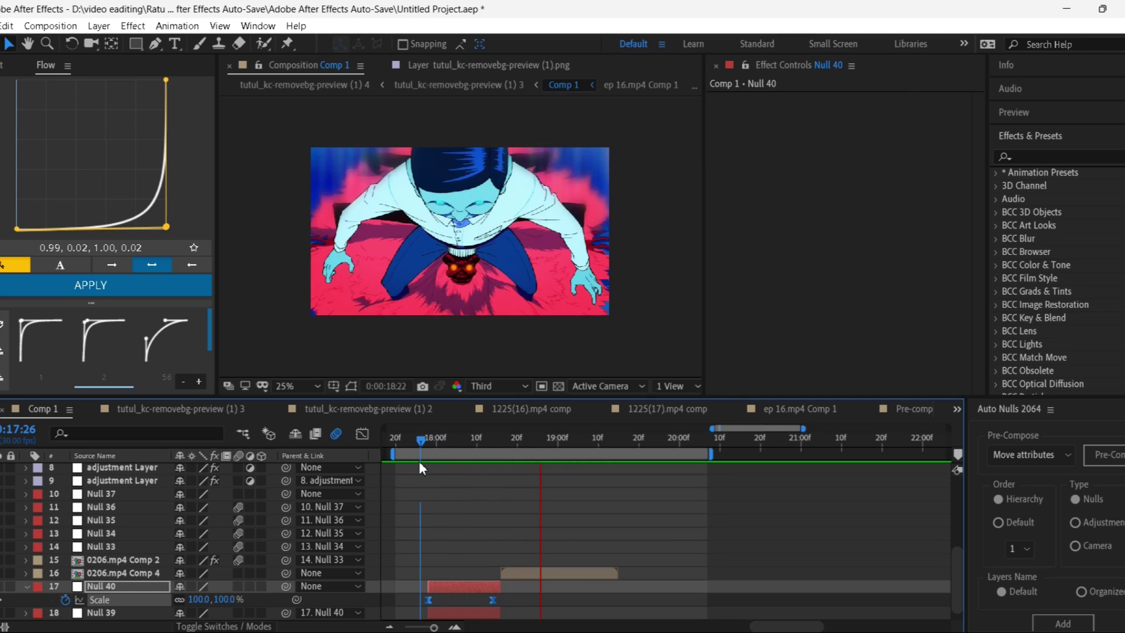
{"action": "left_click_drag", "start_coordinate": [420, 438], "coordinate": [457, 440]}
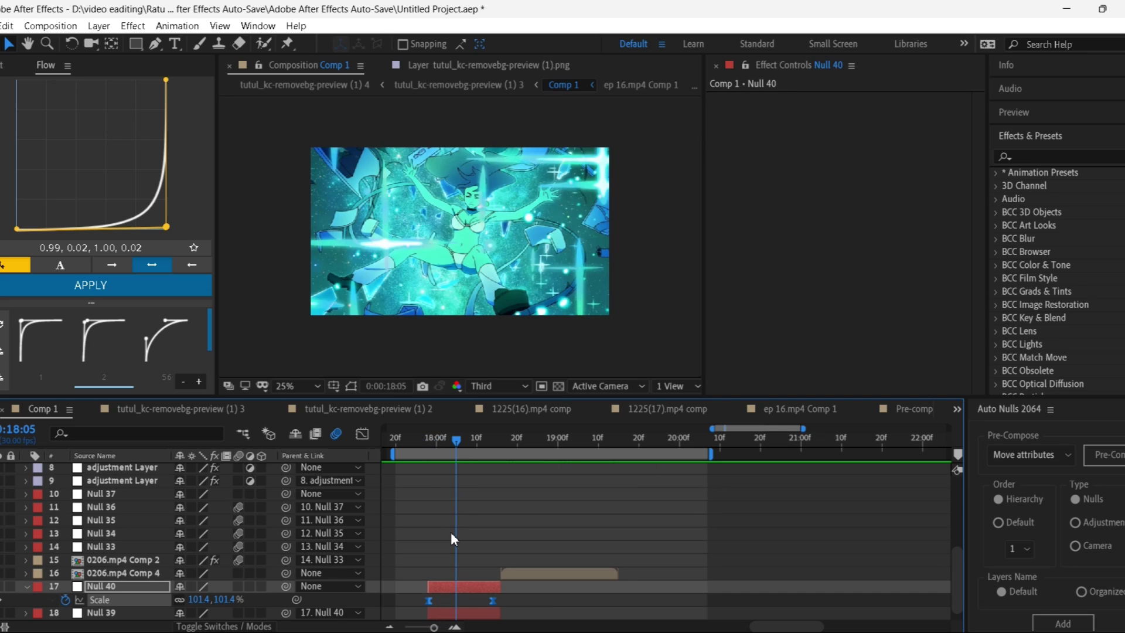
Step: Collapse Null 40's properties, add a parent null above it and trim the new null's start to about 18:04
{"action": "scroll", "coordinate": [454, 542], "scroll_direction": "down", "scroll_amount": 1}
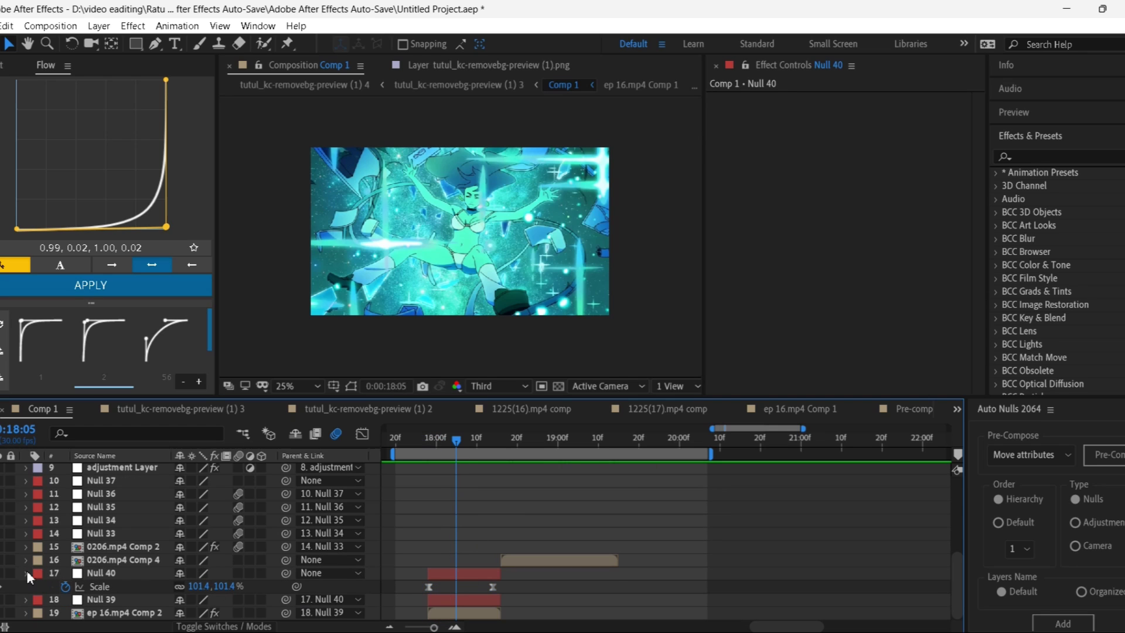
{"action": "left_click", "coordinate": [26, 573]}
{"action": "left_click", "coordinate": [469, 588]}
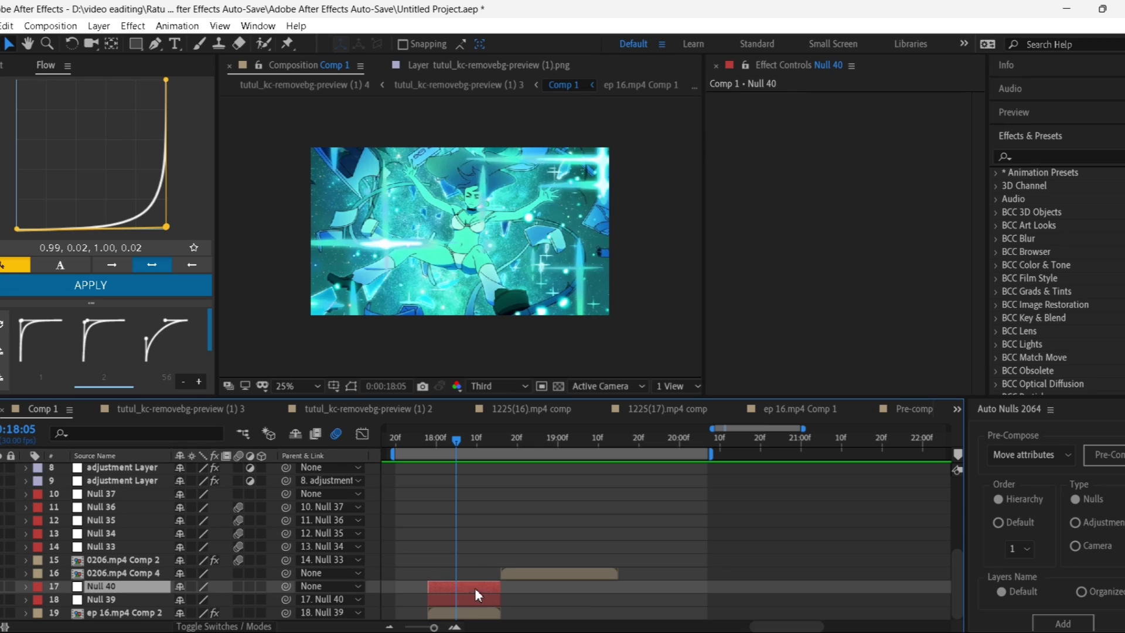
{"action": "key", "text": "ctrl+alt+shift+y"}
{"action": "left_click_drag", "start_coordinate": [427, 585], "coordinate": [453, 592]}
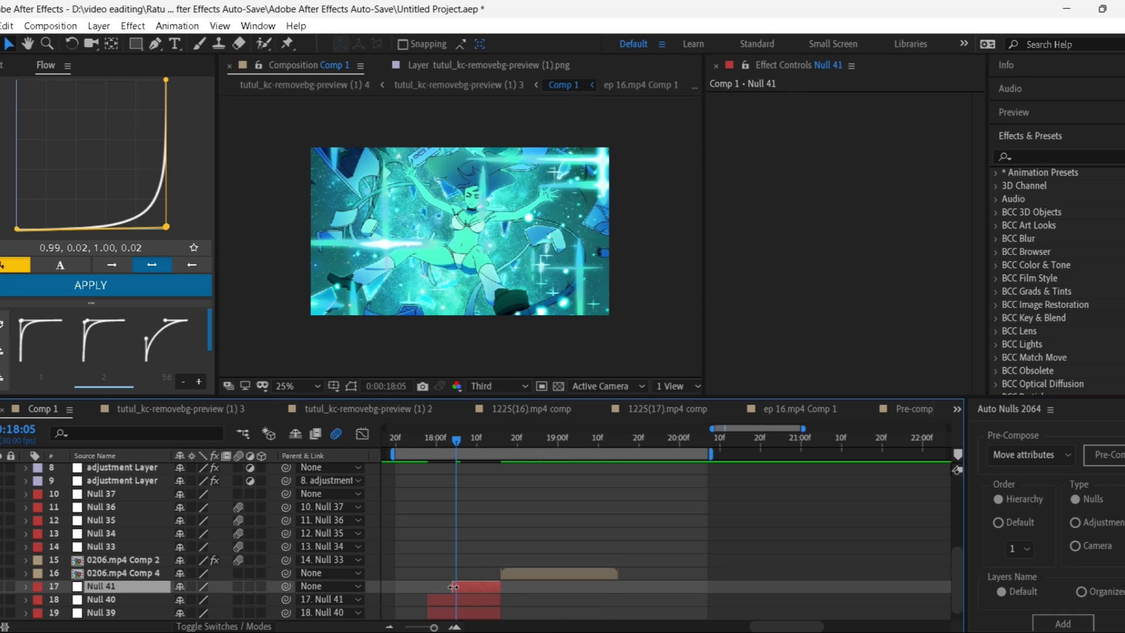
Step: Keyframe Null 41's scale at 100% at its start and 45% at 18:15
{"action": "key", "text": "s"}
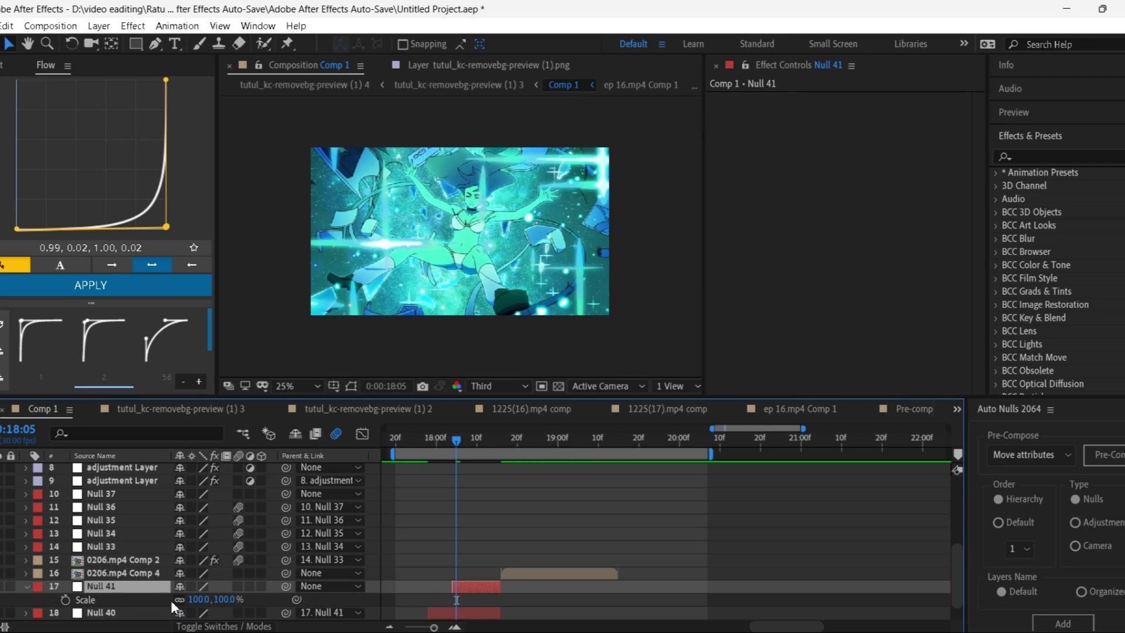
{"action": "left_click", "coordinate": [65, 600]}
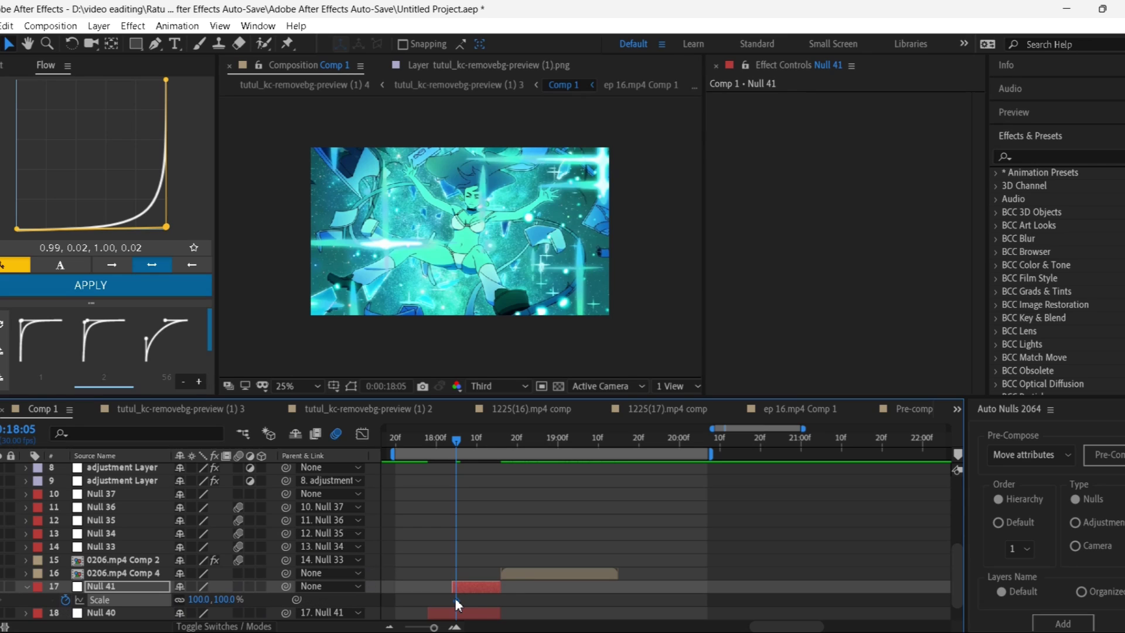
{"action": "left_click_drag", "start_coordinate": [484, 441], "coordinate": [496, 441]}
{"action": "key", "text": "BackSpace"}
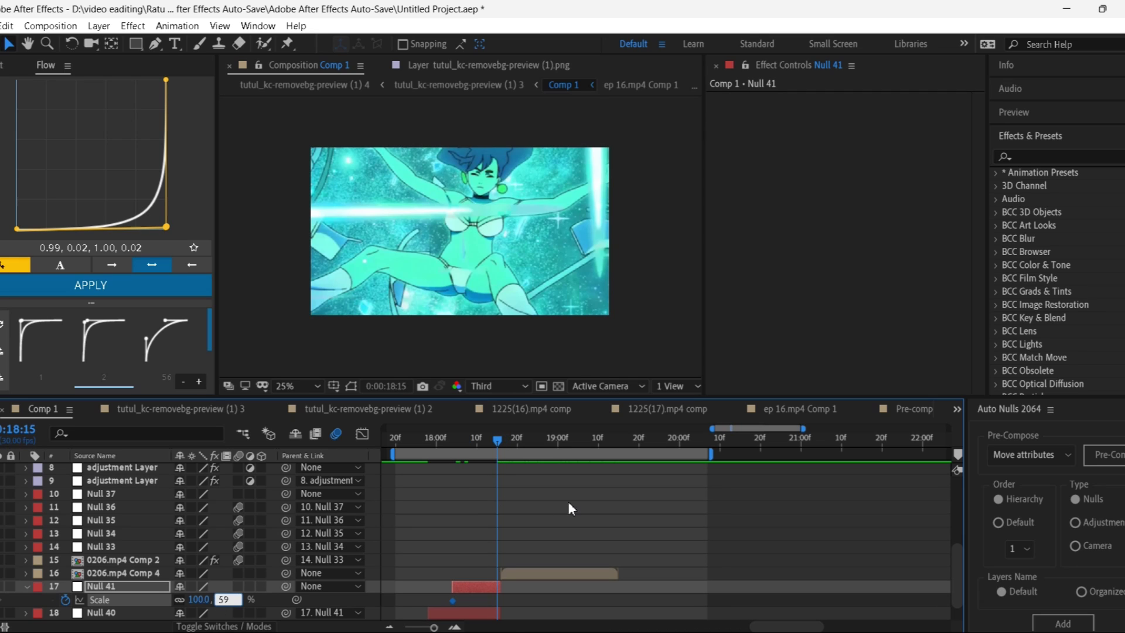
{"action": "key", "text": "Return"}
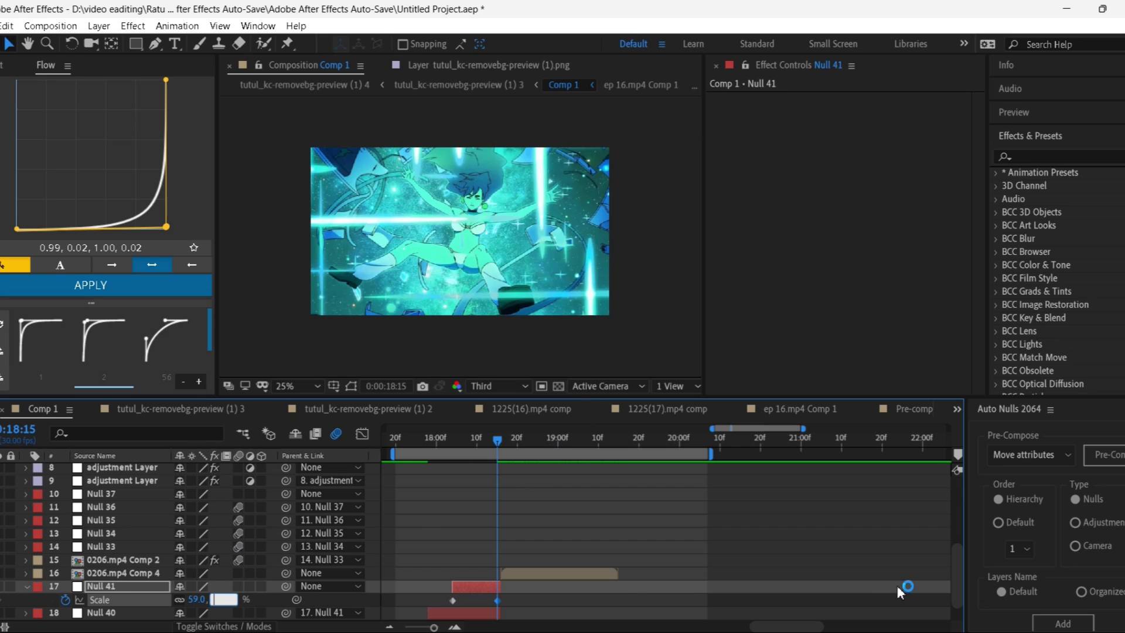
{"action": "key", "text": "Return"}
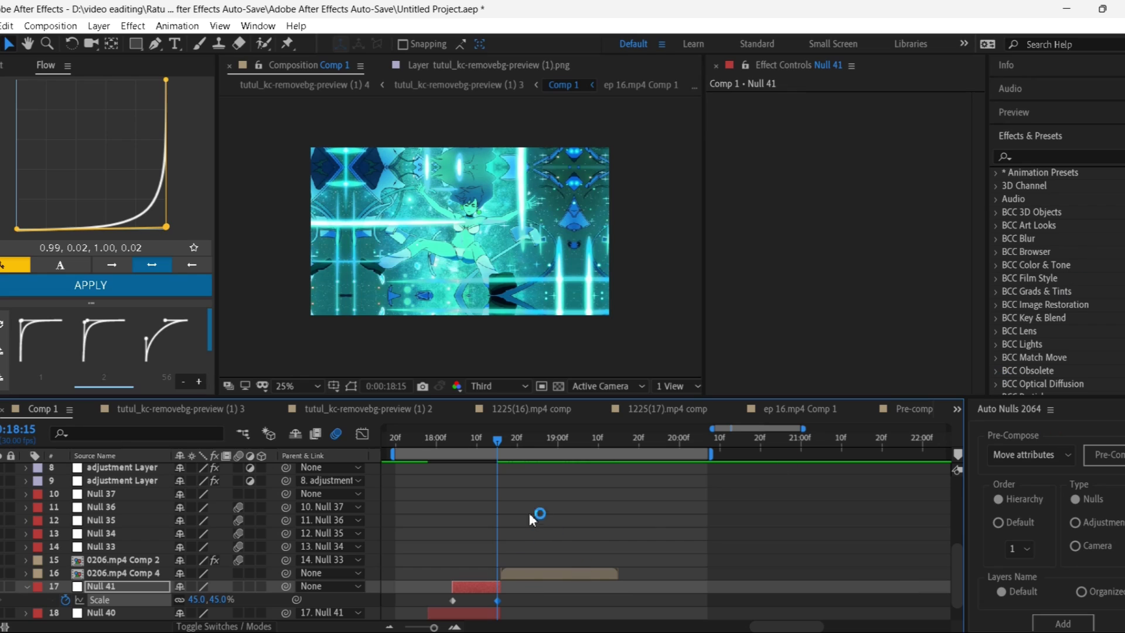
Step: Keyframe Null 41's rotation at 0° at its start and 15° at 18:15
{"action": "left_click", "coordinate": [513, 595]}
{"action": "left_click", "coordinate": [485, 587]}
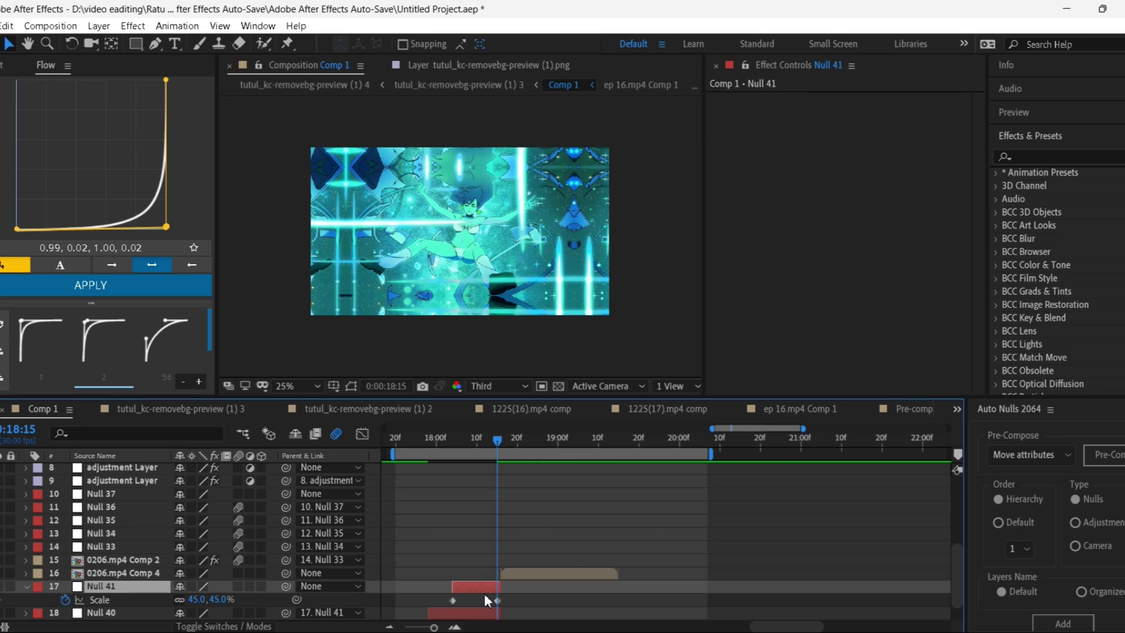
{"action": "key", "text": "shift+r"}
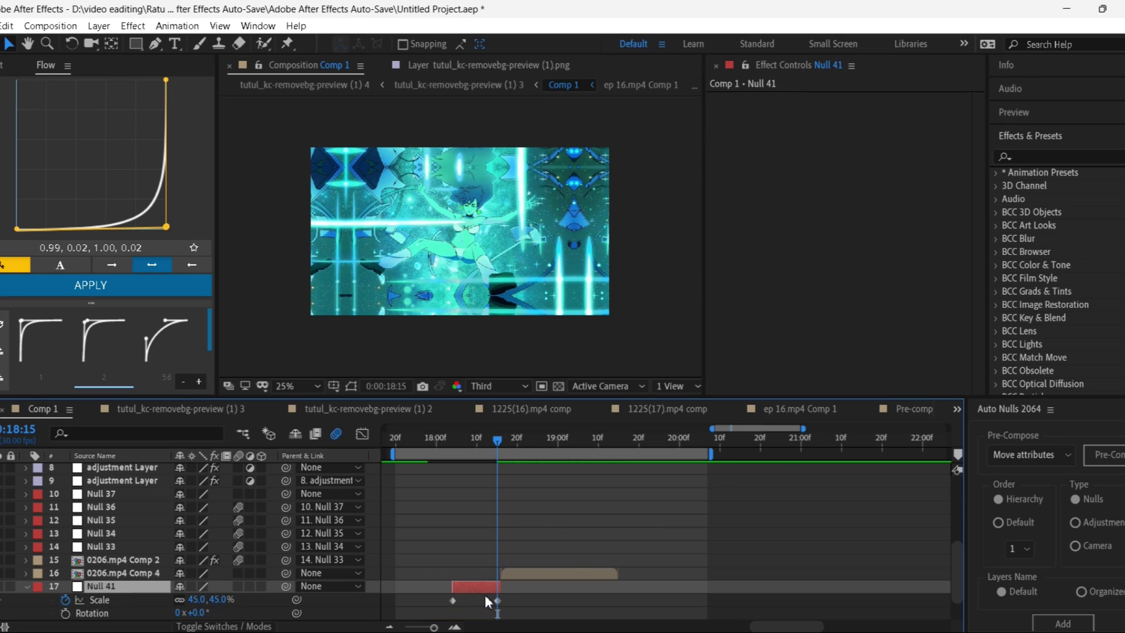
{"action": "left_click", "coordinate": [65, 613]}
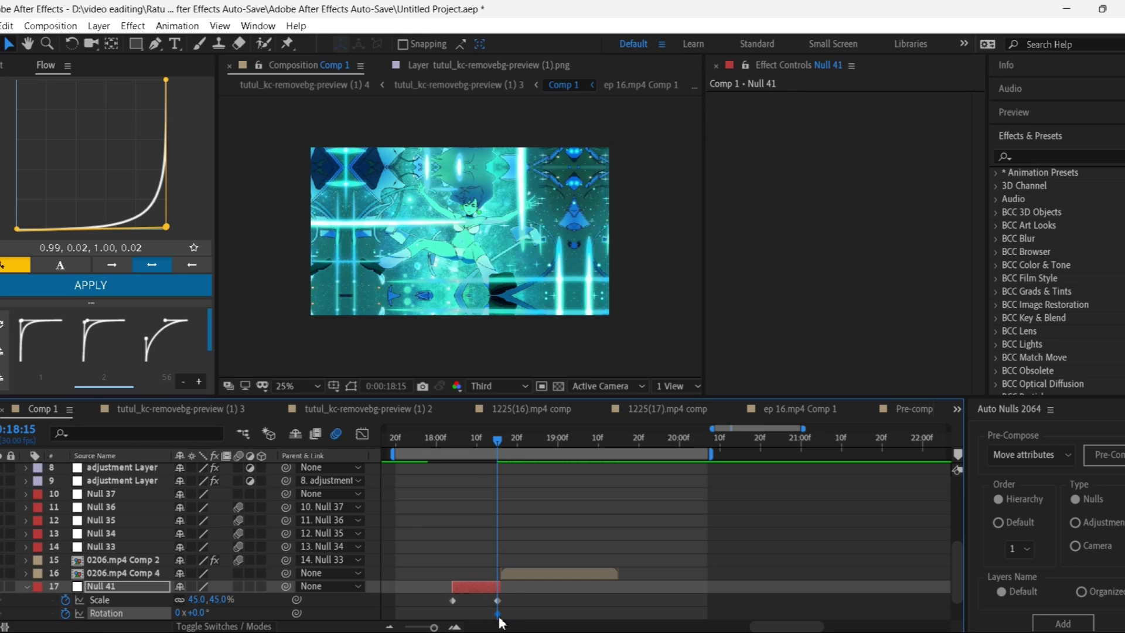
{"action": "left_click_drag", "start_coordinate": [497, 613], "coordinate": [452, 613]}
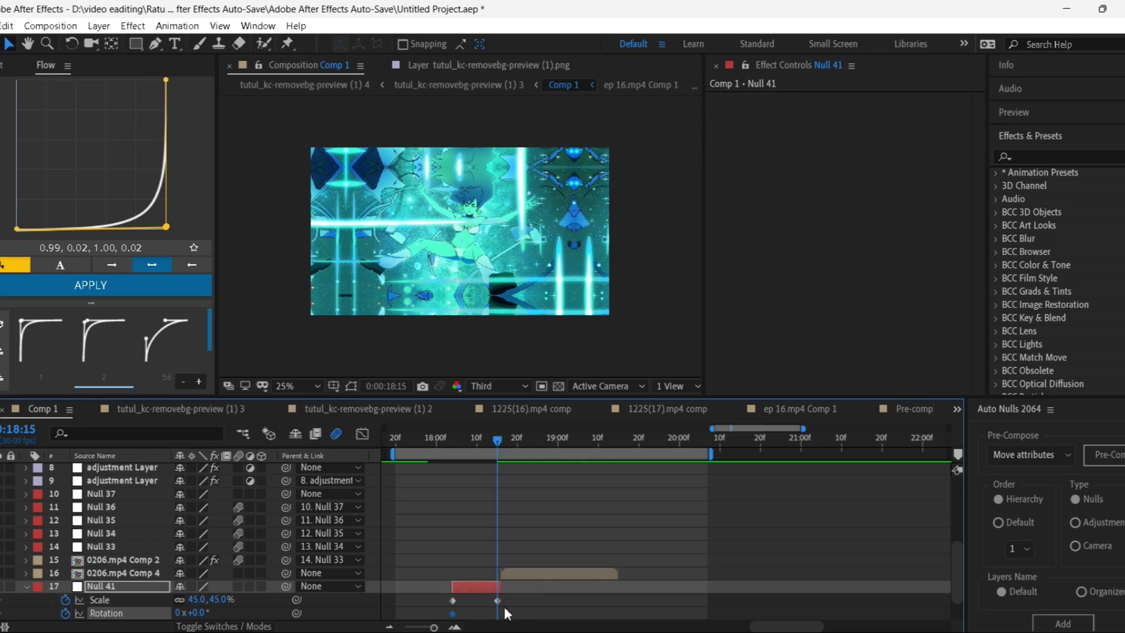
{"action": "left_click", "coordinate": [199, 613]}
{"action": "type", "text": "15"}
{"action": "key", "text": "Return"}
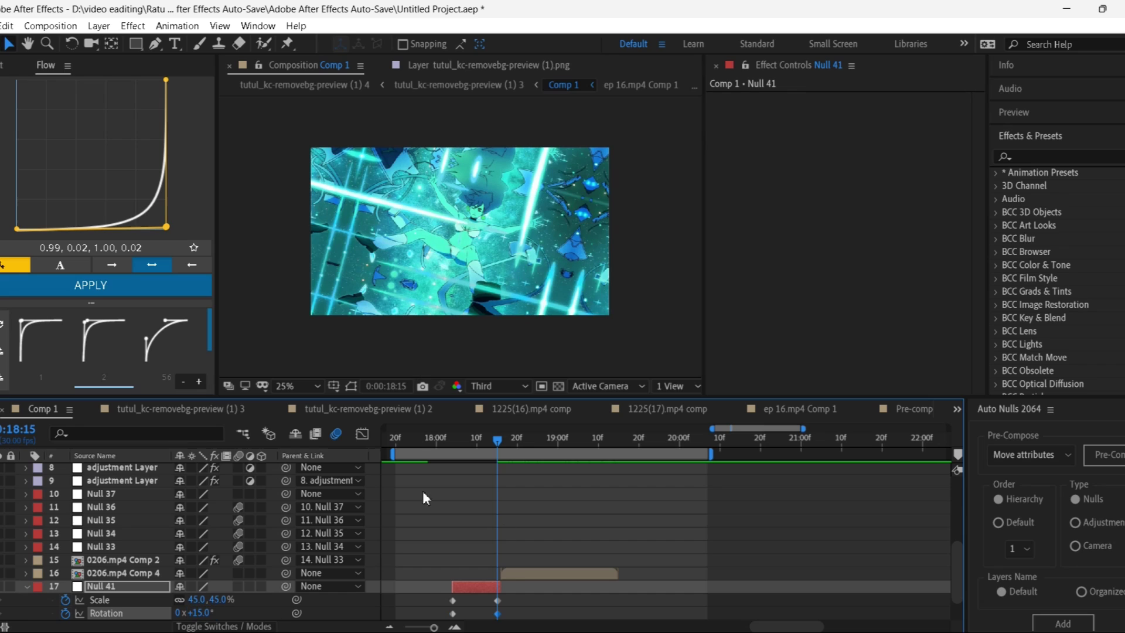
Step: Apply Easy Ease to all of Null 41's scale and rotation keyframes
{"action": "right_click", "coordinate": [453, 612]}
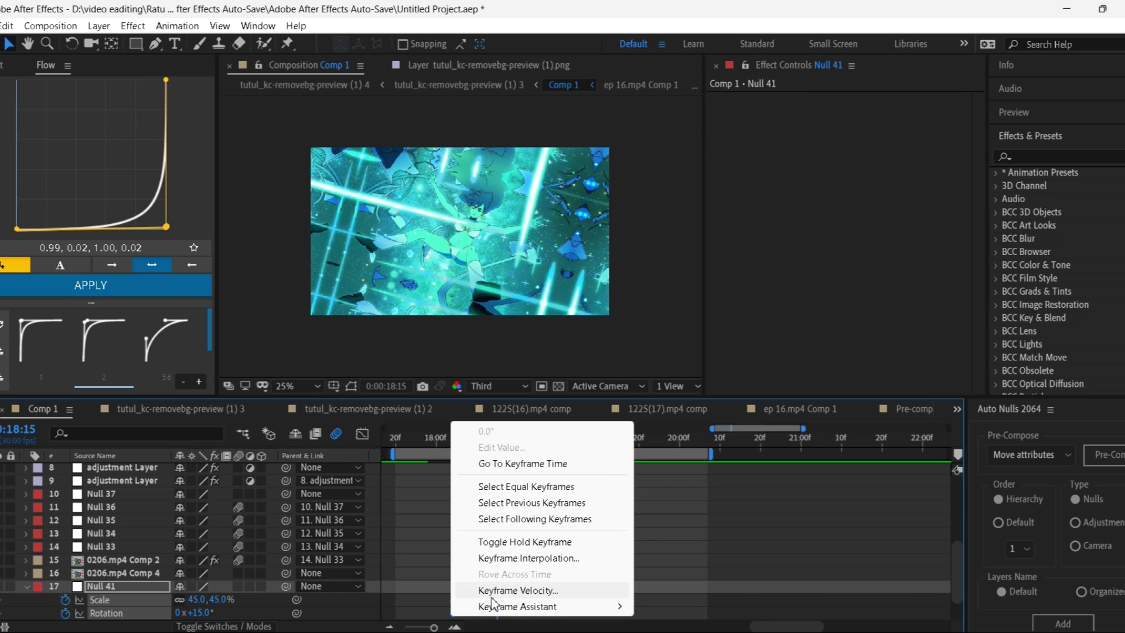
{"action": "mouse_move", "coordinate": [527, 606]}
{"action": "left_click", "coordinate": [677, 509]}
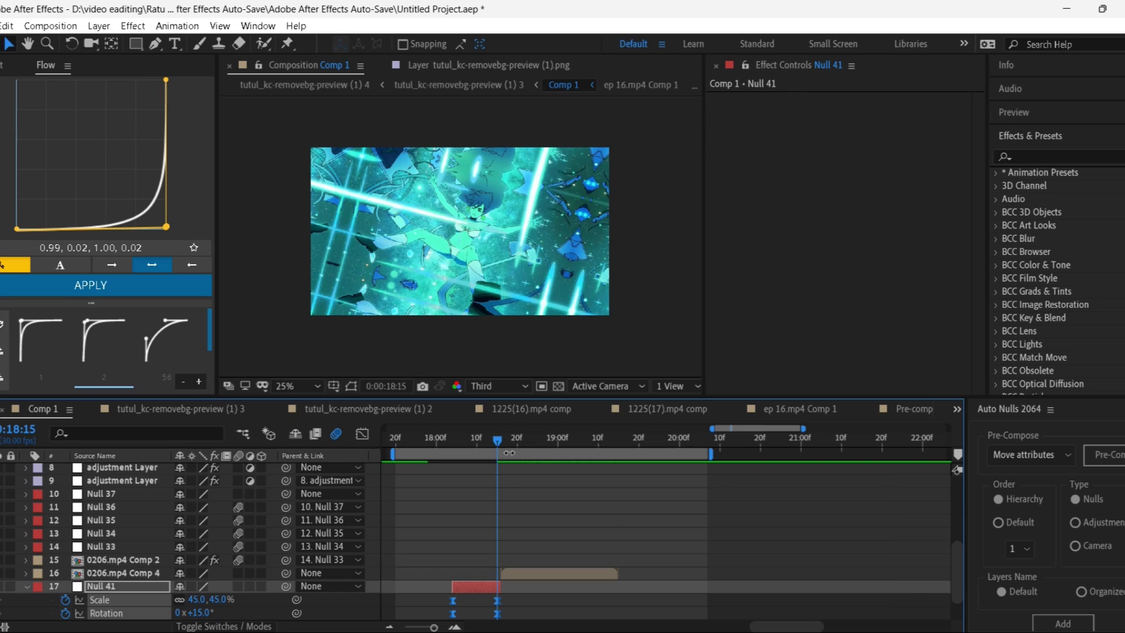
{"action": "left_click", "coordinate": [544, 608]}
Step: Reshape Null 41's scale curve to stay nearly flat and drop steeply at the last keyframe
{"action": "mouse_move", "coordinate": [483, 444]}
{"action": "left_mouse_down"}
{"action": "mouse_move", "coordinate": [451, 458]}
{"action": "mouse_move", "coordinate": [477, 451]}
{"action": "left_mouse_up"}
{"action": "left_click", "coordinate": [471, 586]}
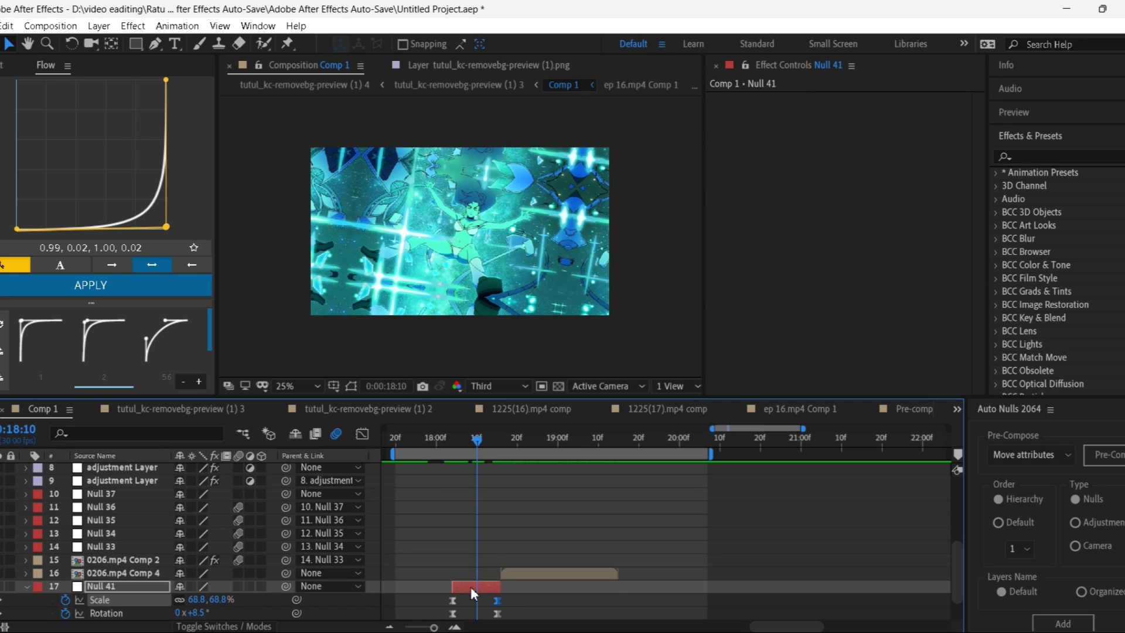
{"action": "left_click", "coordinate": [366, 437]}
{"action": "left_click_drag", "start_coordinate": [452, 536], "coordinate": [488, 476]}
{"action": "left_click", "coordinate": [479, 441]}
{"action": "left_click_drag", "start_coordinate": [481, 563], "coordinate": [495, 479]}
{"action": "left_click", "coordinate": [487, 486]}
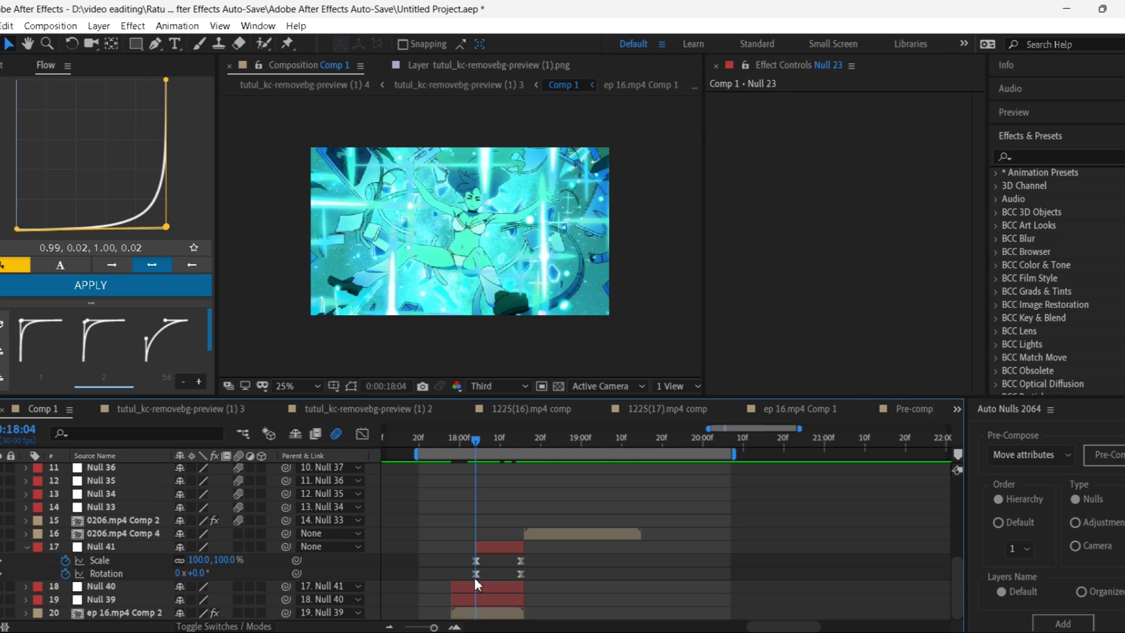
Step: Reshape Null 41's rotation curve to start slowly and rise steeply at the last keyframe, and preview the transition
{"action": "left_click", "coordinate": [474, 574]}
{"action": "left_click", "coordinate": [474, 560]}
{"action": "left_click", "coordinate": [360, 434]}
{"action": "left_click", "coordinate": [362, 434]}
{"action": "left_click", "coordinate": [475, 573]}
{"action": "left_click", "coordinate": [364, 438]}
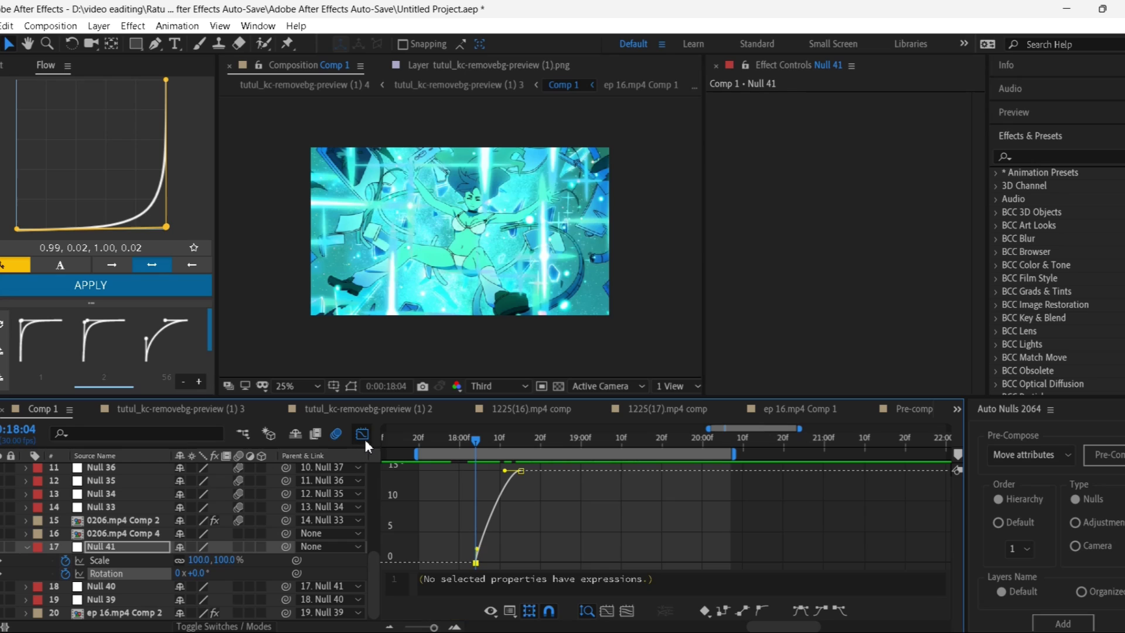
{"action": "left_click_drag", "start_coordinate": [503, 470], "coordinate": [516, 561]}
{"action": "left_click", "coordinate": [500, 443]}
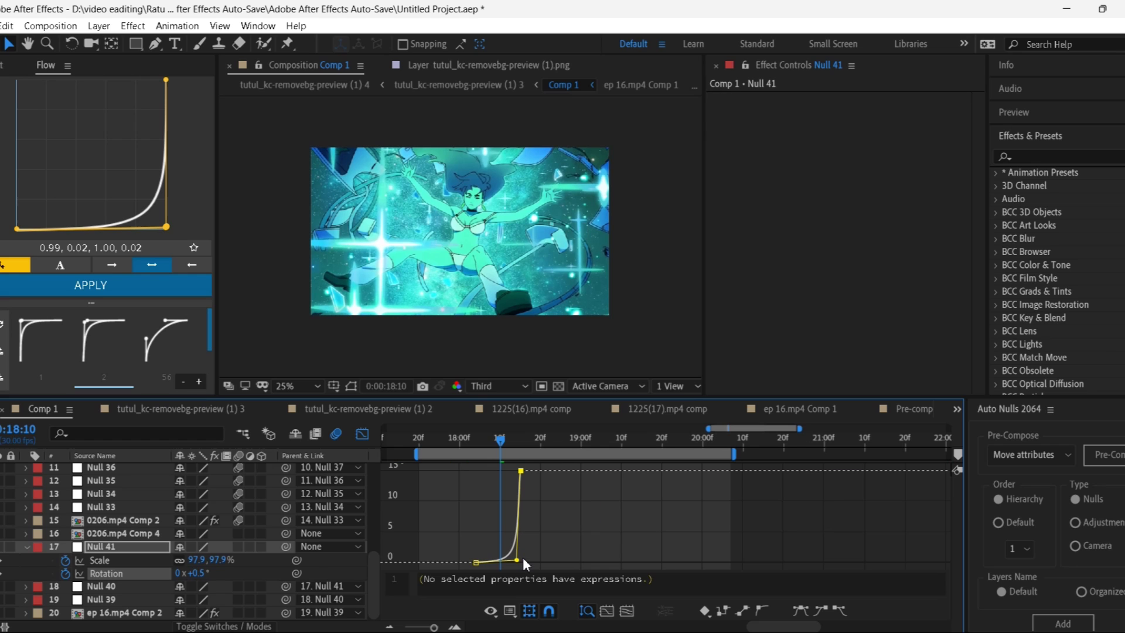
{"action": "left_click_drag", "start_coordinate": [502, 438], "coordinate": [438, 441]}
{"action": "key", "text": "space"}
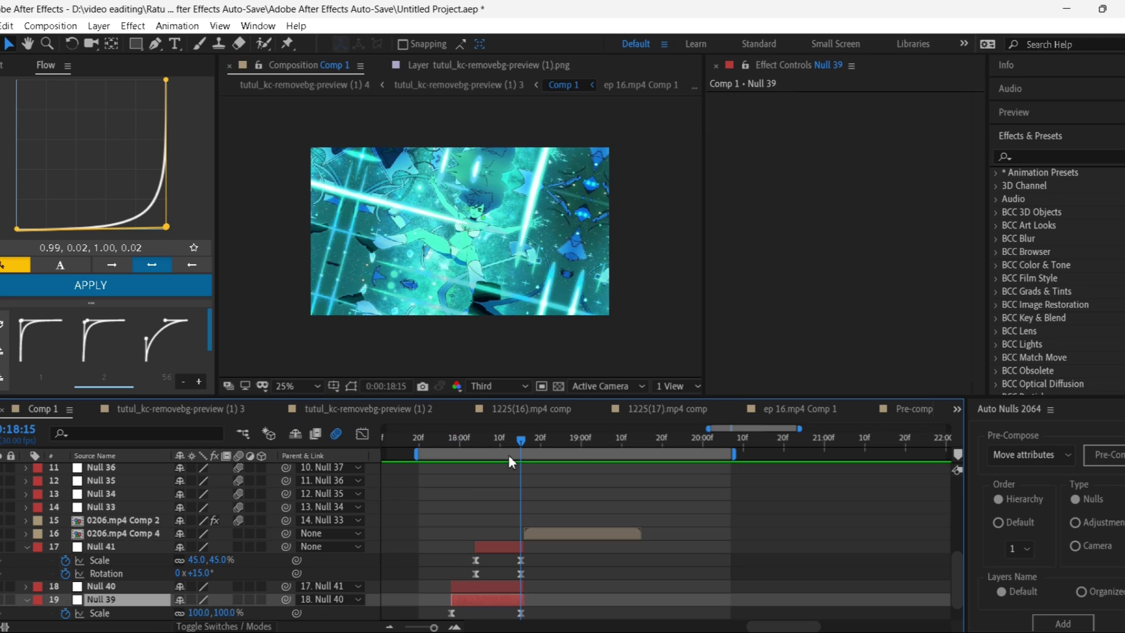
Step: Reveal Null 39's rotation alongside its scale and move its last scale keyframe back to about 18:09
{"action": "key", "text": "shift+r"}
{"action": "scroll", "coordinate": [511, 575], "scroll_direction": "down", "scroll_amount": 1}
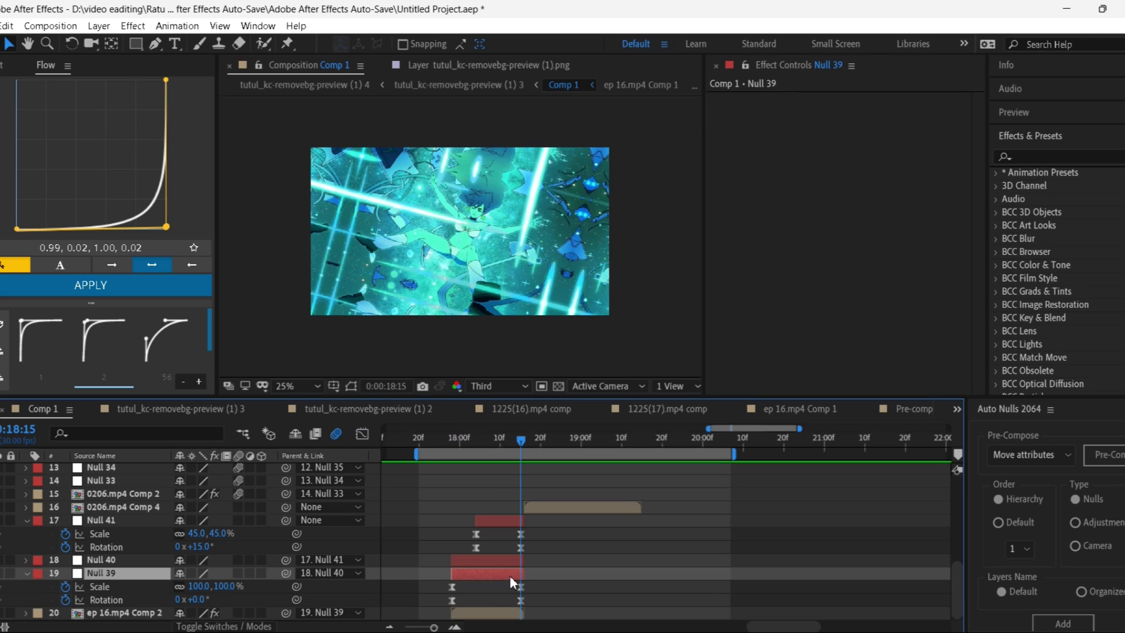
{"action": "left_click", "coordinate": [525, 588]}
{"action": "left_click_drag", "start_coordinate": [518, 586], "coordinate": [495, 588]}
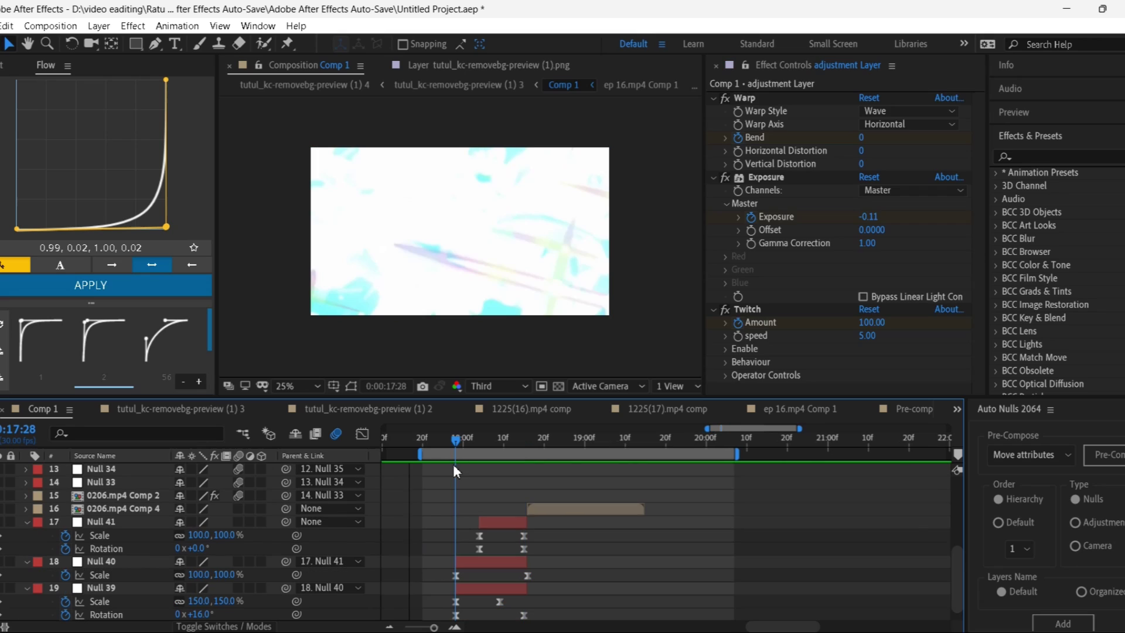
Step: Trim Null 40's start to about 18:03 and extend Null 41's start back to about 17:28
{"action": "left_click_drag", "start_coordinate": [456, 562], "coordinate": [462, 566]}
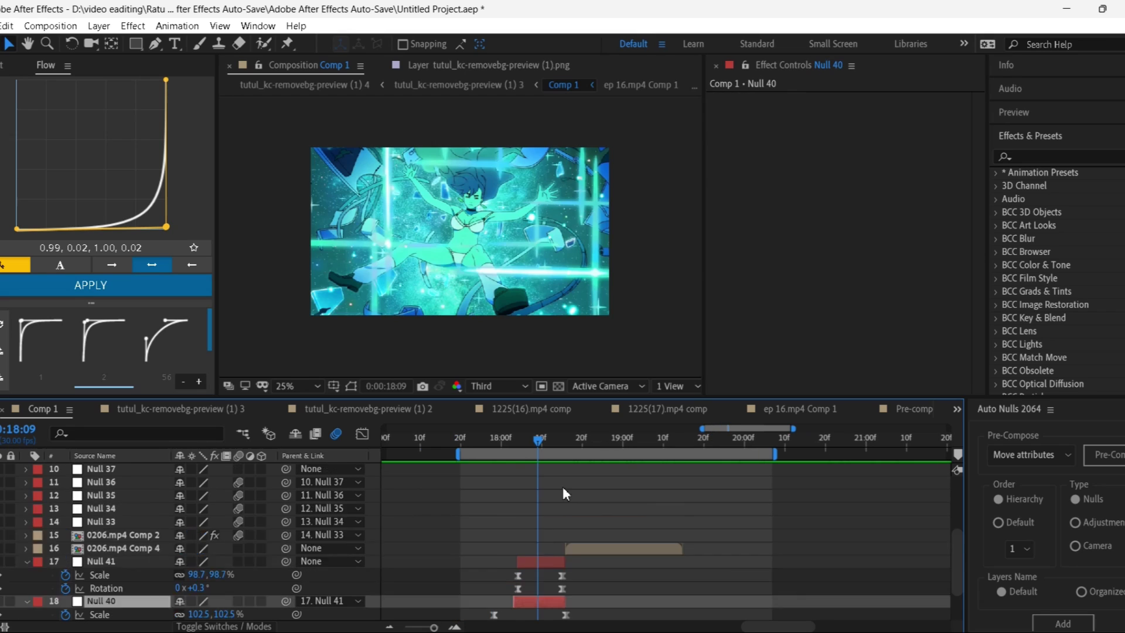
{"action": "scroll", "coordinate": [561, 490], "scroll_direction": "down", "scroll_amount": 1}
{"action": "left_click_drag", "start_coordinate": [518, 522], "coordinate": [492, 524]}
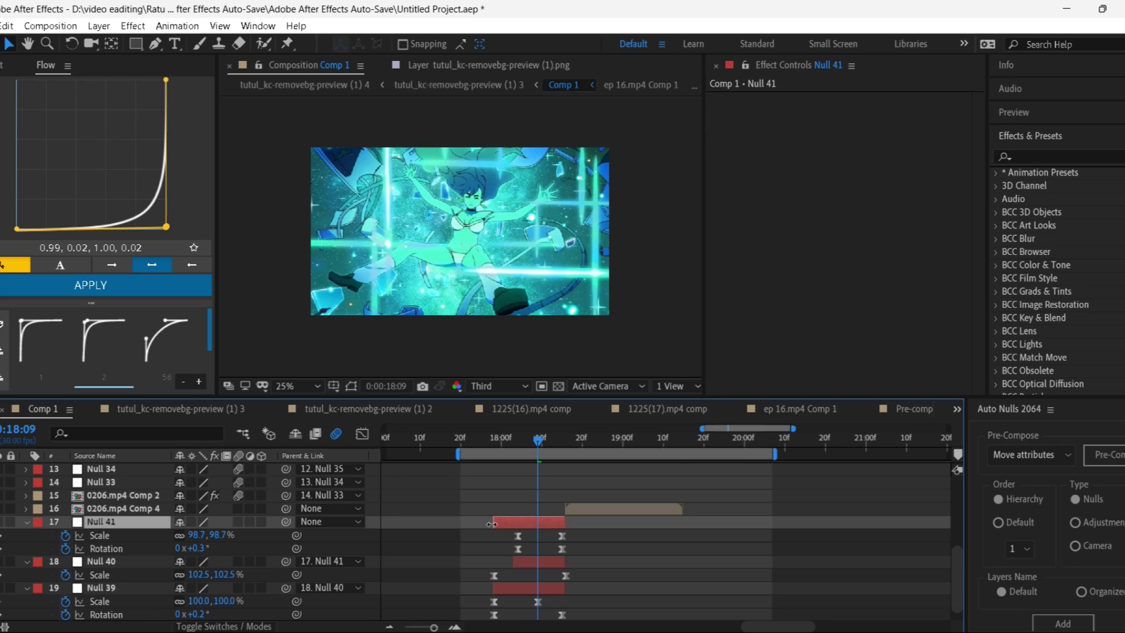
Step: Move Null 40's first scale keyframe to about 18:03, steepening the curve's rise into the last keyframe
{"action": "left_click", "coordinate": [522, 561]}
{"action": "left_click_drag", "start_coordinate": [494, 575], "coordinate": [514, 576]}
{"action": "left_click", "coordinate": [363, 435]}
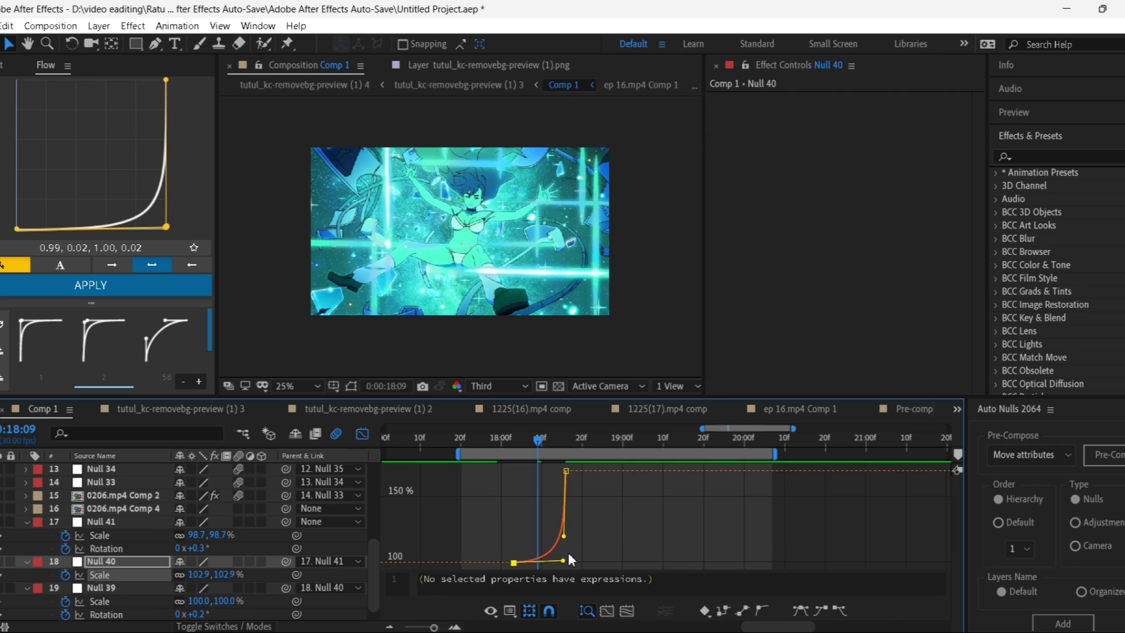
{"action": "left_click_drag", "start_coordinate": [564, 536], "coordinate": [563, 556]}
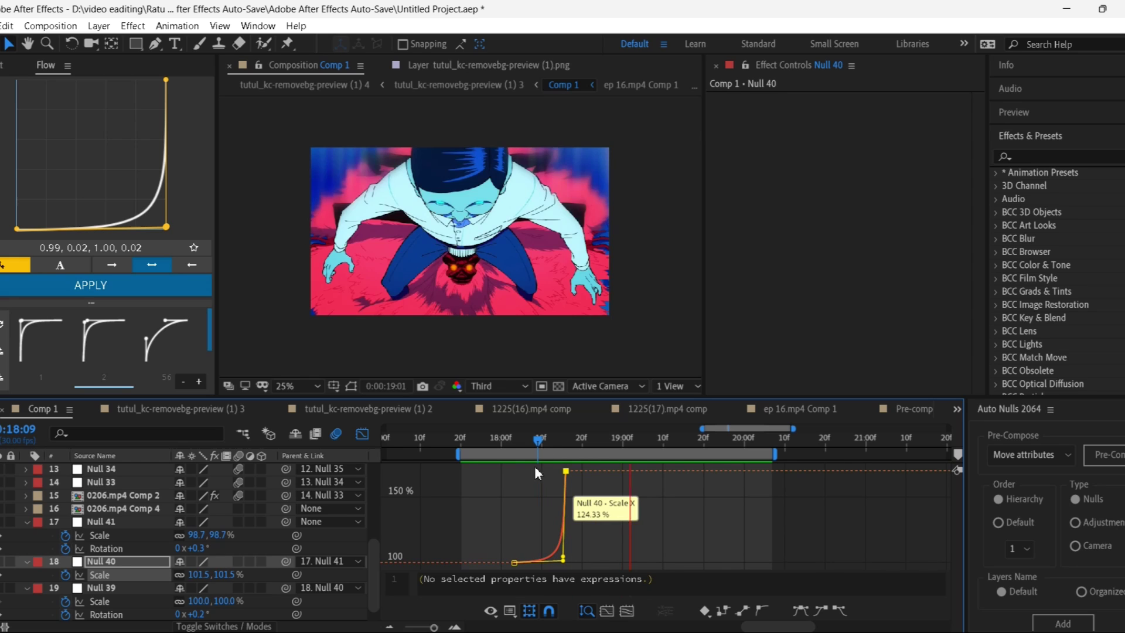
{"action": "left_click", "coordinate": [483, 455]}
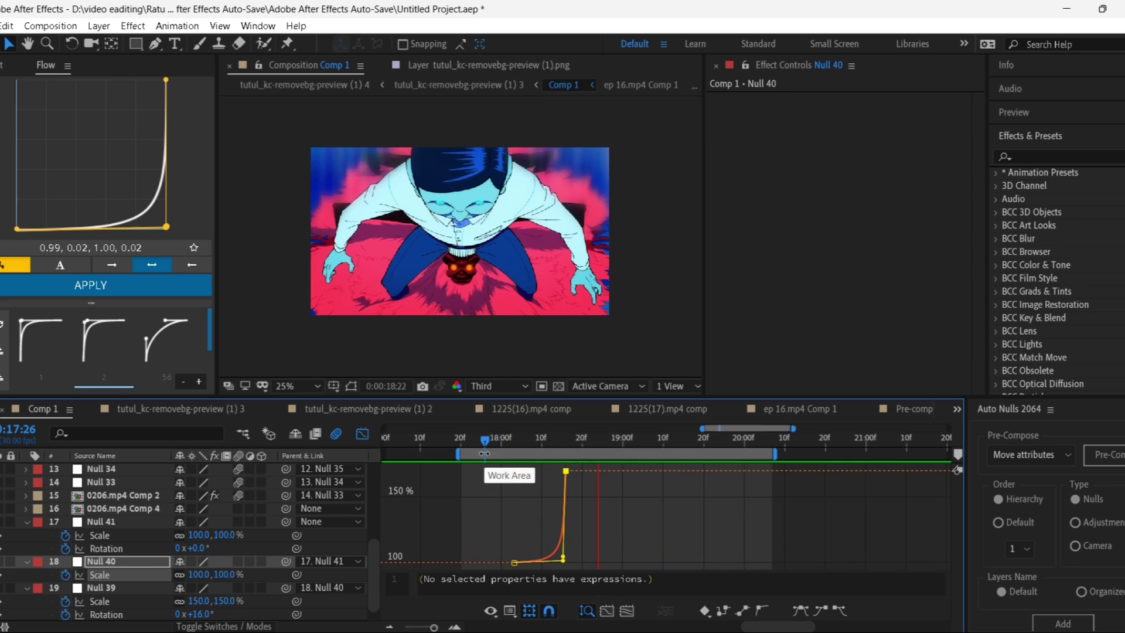
Step: Move Null 41's first scale and rotation keyframes back to the layer's start at about 17:28
{"action": "left_click", "coordinate": [519, 450]}
{"action": "left_click", "coordinate": [362, 434]}
{"action": "left_click_drag", "start_coordinate": [528, 536], "coordinate": [492, 548]}
Step: Remove the overshoot from Null 41's scale curve so it falls smoothly and steeply into the last keyframe
{"action": "left_click", "coordinate": [480, 535]}
{"action": "left_click", "coordinate": [498, 522]}
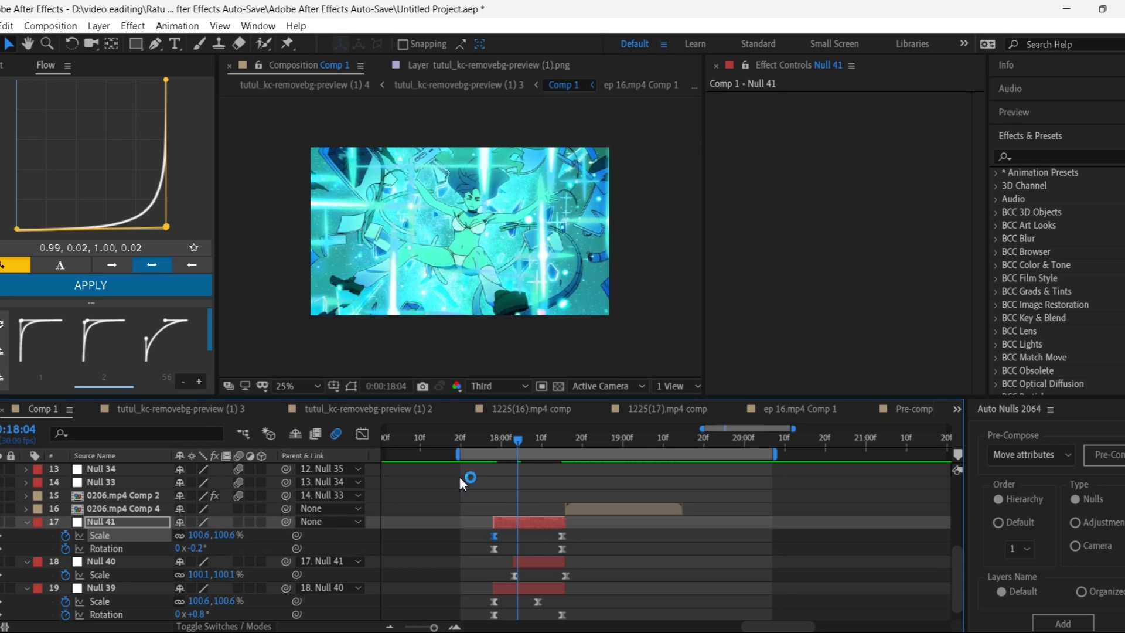
{"action": "left_click", "coordinate": [362, 434]}
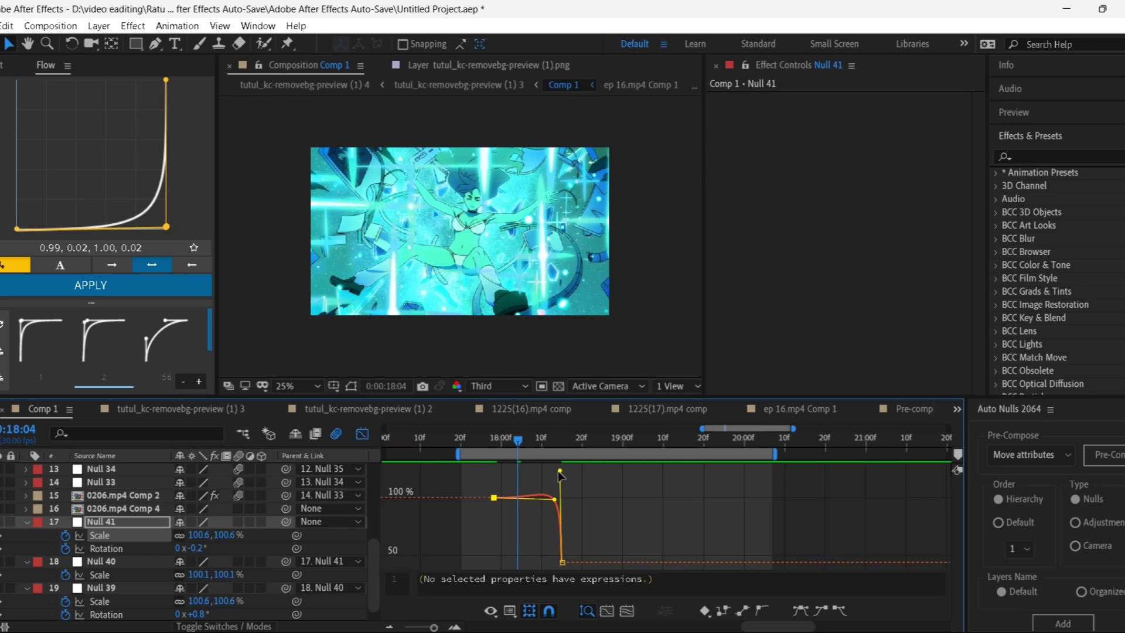
{"action": "left_click_drag", "start_coordinate": [559, 470], "coordinate": [561, 503]}
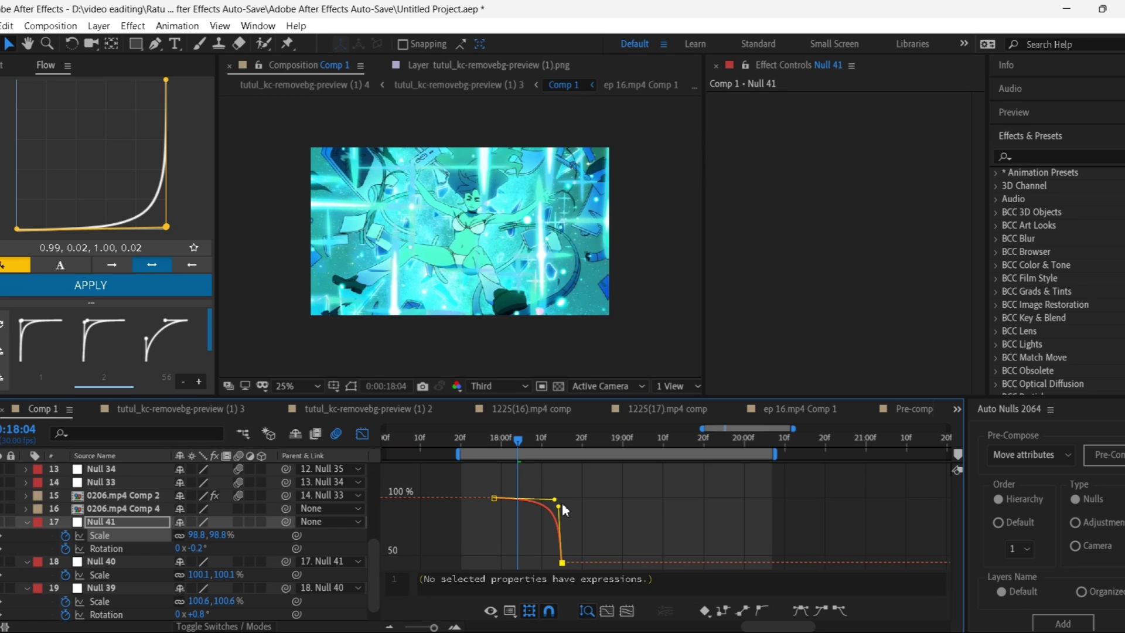
Step: Adjust Null 41's rotation curve to start flat and rise steeply at the end, and preview the transition
{"action": "left_click", "coordinate": [124, 551]}
{"action": "left_click_drag", "start_coordinate": [469, 466], "coordinate": [635, 534]}
{"action": "left_click_drag", "start_coordinate": [558, 561], "coordinate": [561, 529]}
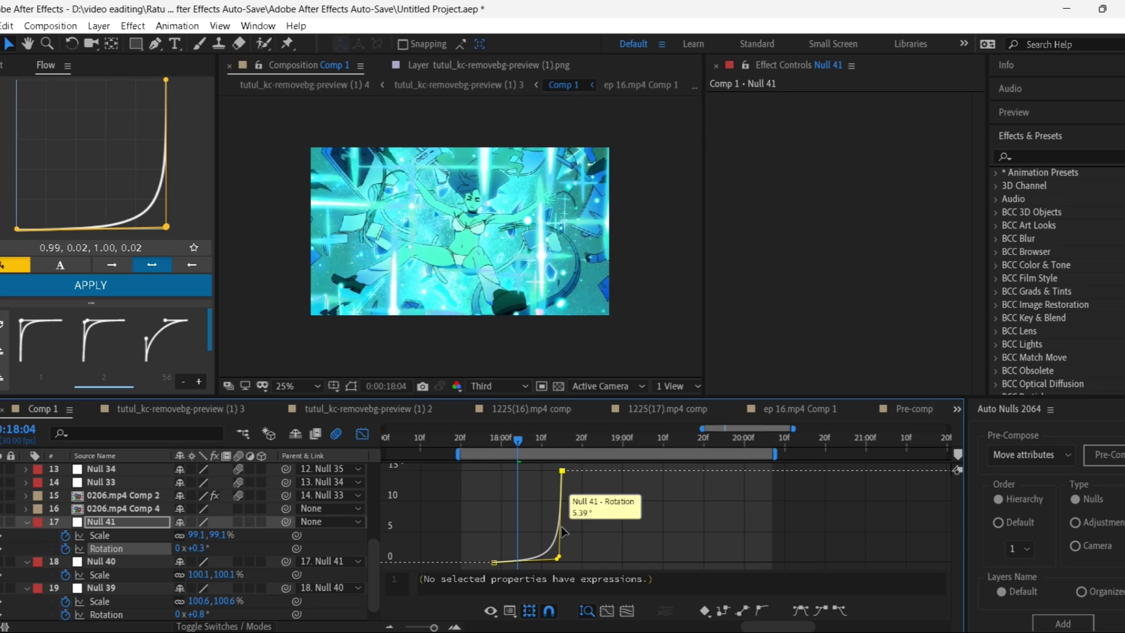
{"action": "key", "text": "space"}
{"action": "key", "text": "shift+F3"}
Step: Try moving Null 40's last scale keyframe to 18:14 and reshaping its scale curve
{"action": "left_click_drag", "start_coordinate": [488, 445], "coordinate": [558, 457]}
{"action": "left_click_drag", "start_coordinate": [566, 575], "coordinate": [559, 578]}
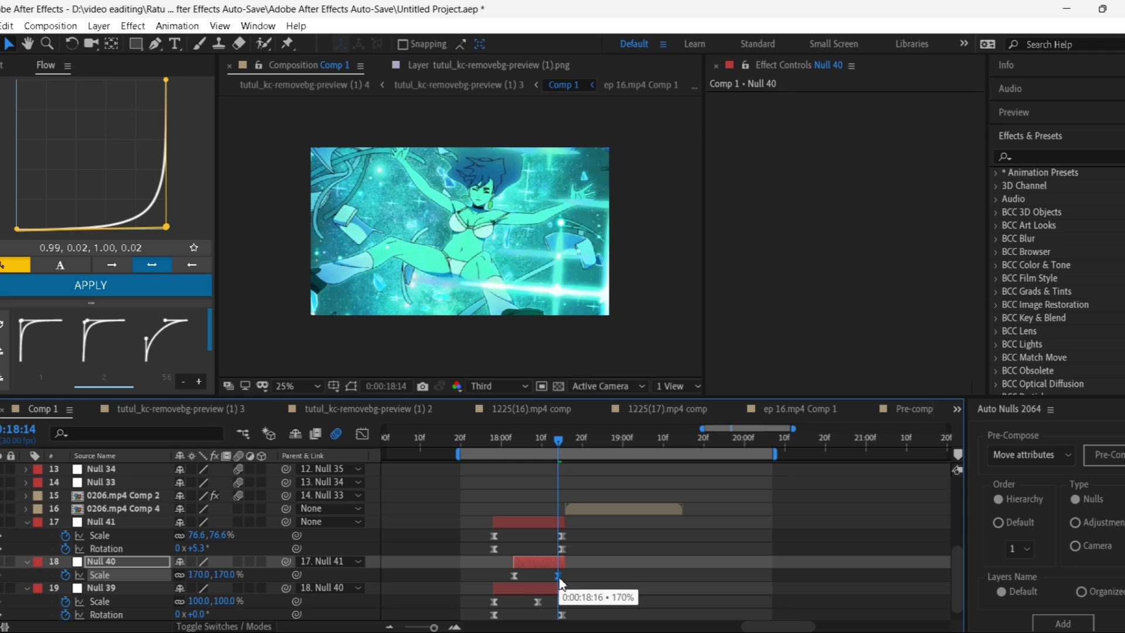
{"action": "mouse_move", "coordinate": [558, 451]}
{"action": "left_mouse_down"}
{"action": "mouse_move", "coordinate": [513, 445]}
{"action": "mouse_move", "coordinate": [525, 463]}
{"action": "mouse_move", "coordinate": [562, 457]}
{"action": "mouse_move", "coordinate": [559, 444]}
{"action": "left_mouse_up"}
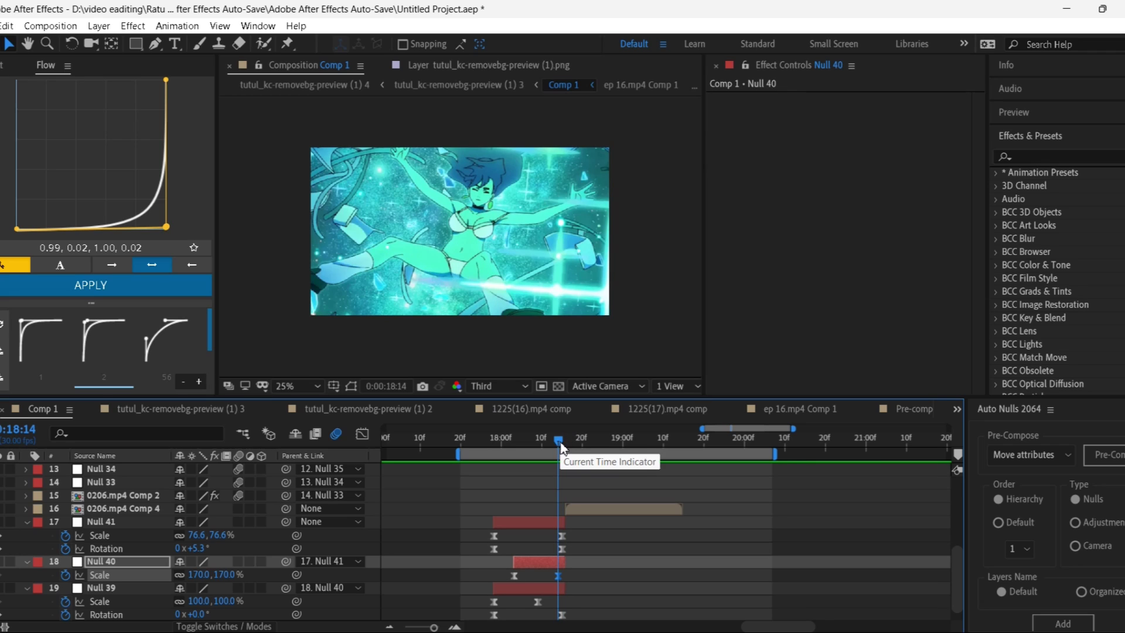
{"action": "left_click", "coordinate": [121, 335]}
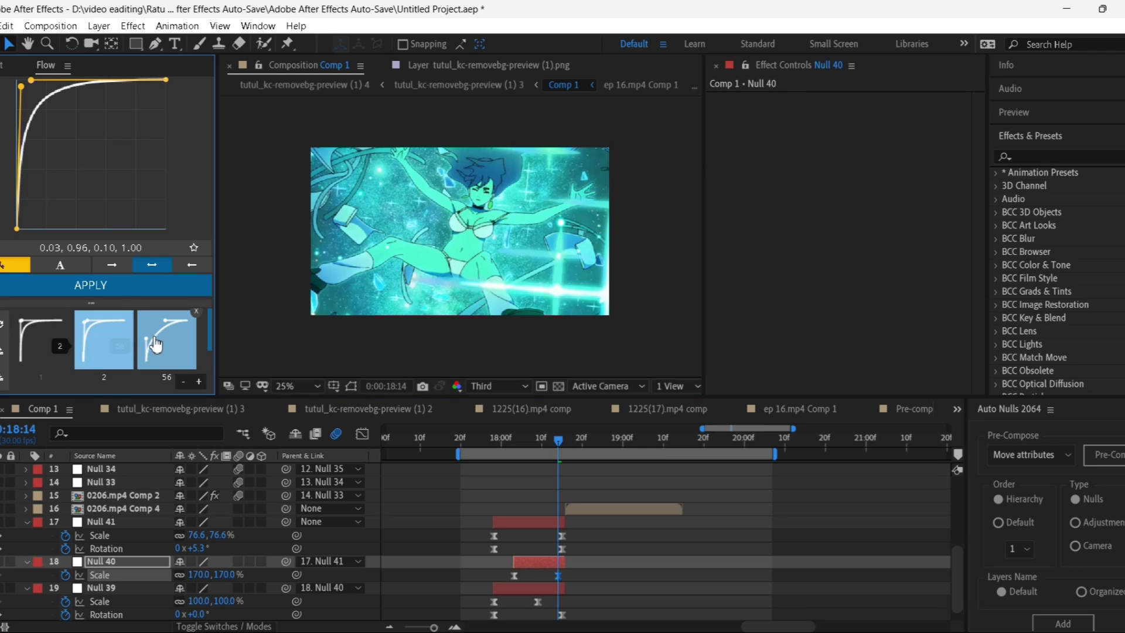
{"action": "left_click", "coordinate": [361, 435]}
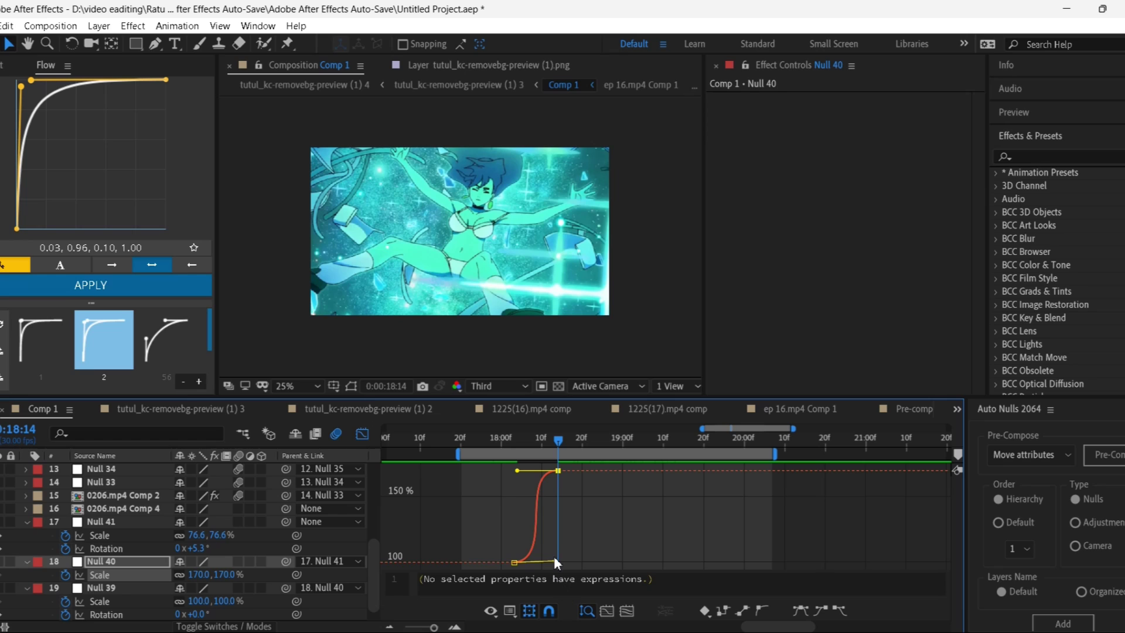
{"action": "left_click_drag", "start_coordinate": [554, 561], "coordinate": [511, 486]}
Step: Preview the transition from about 17:26 and undo the retiming of Null 40's last scale keyframe
{"action": "left_click_drag", "start_coordinate": [560, 441], "coordinate": [488, 447]}
{"action": "key", "text": "space"}
{"action": "key", "text": "space"}
{"action": "key", "text": "shift+F3"}
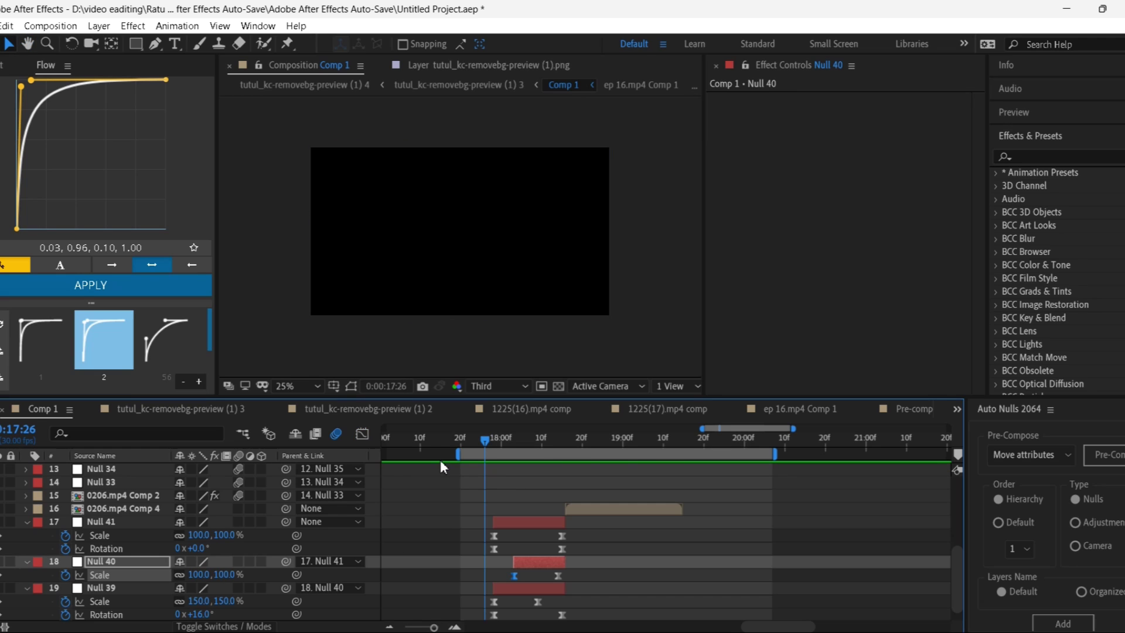
{"action": "left_click_drag", "start_coordinate": [486, 443], "coordinate": [489, 482]}
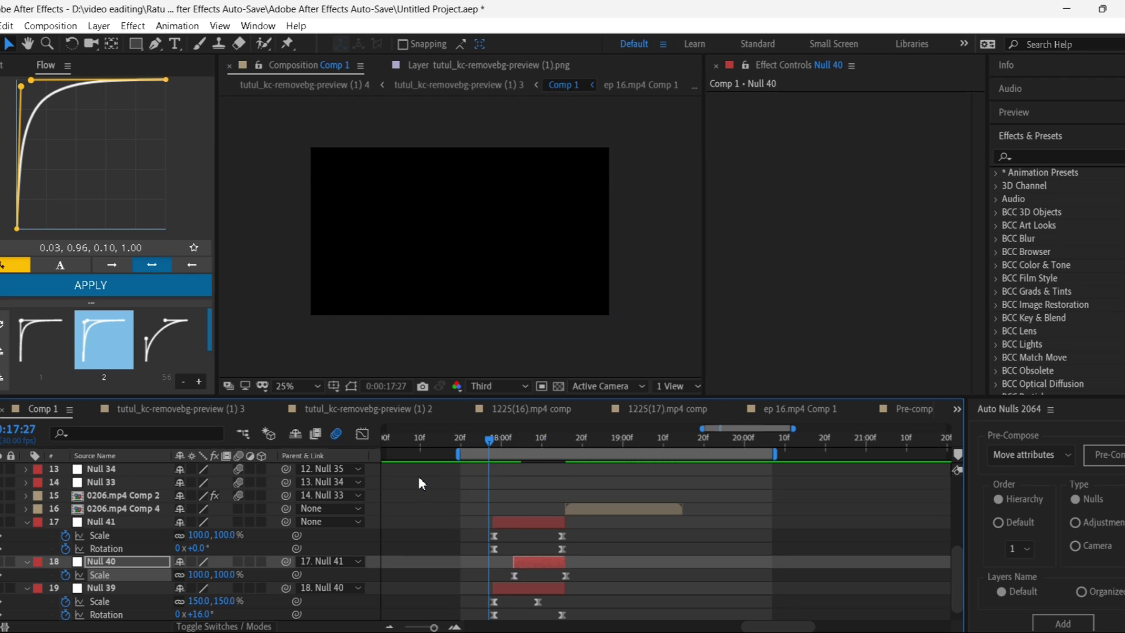
{"action": "left_click", "coordinate": [481, 439]}
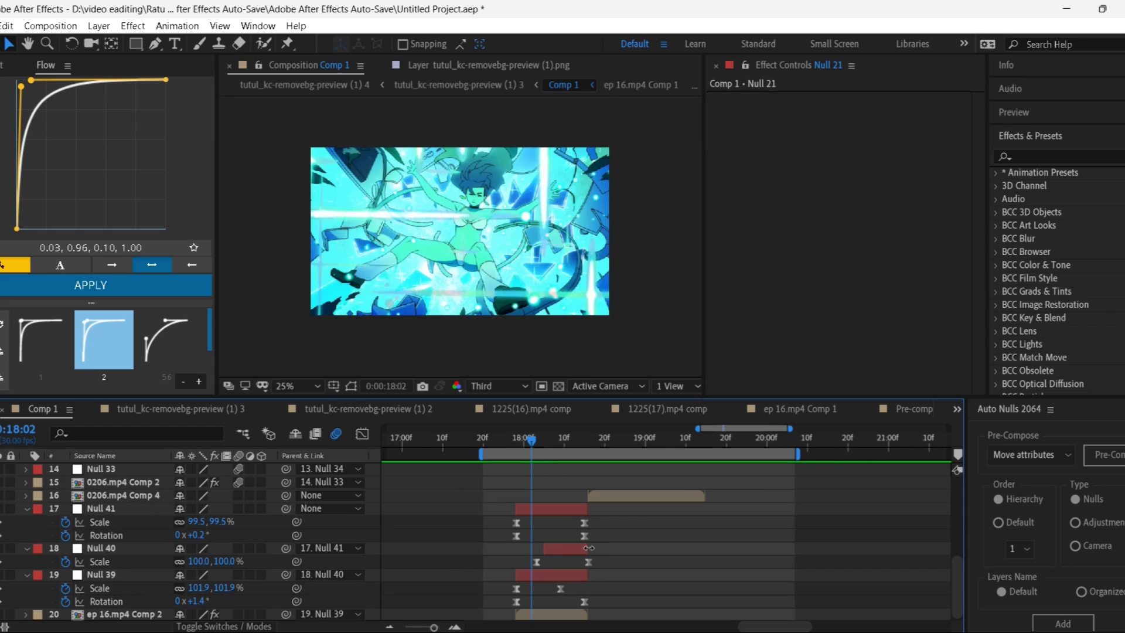
Step: Fit Null 40's two scale keyframes to the shortened layer and steepen the initial rise of its scale curve
{"action": "left_click", "coordinate": [581, 549]}
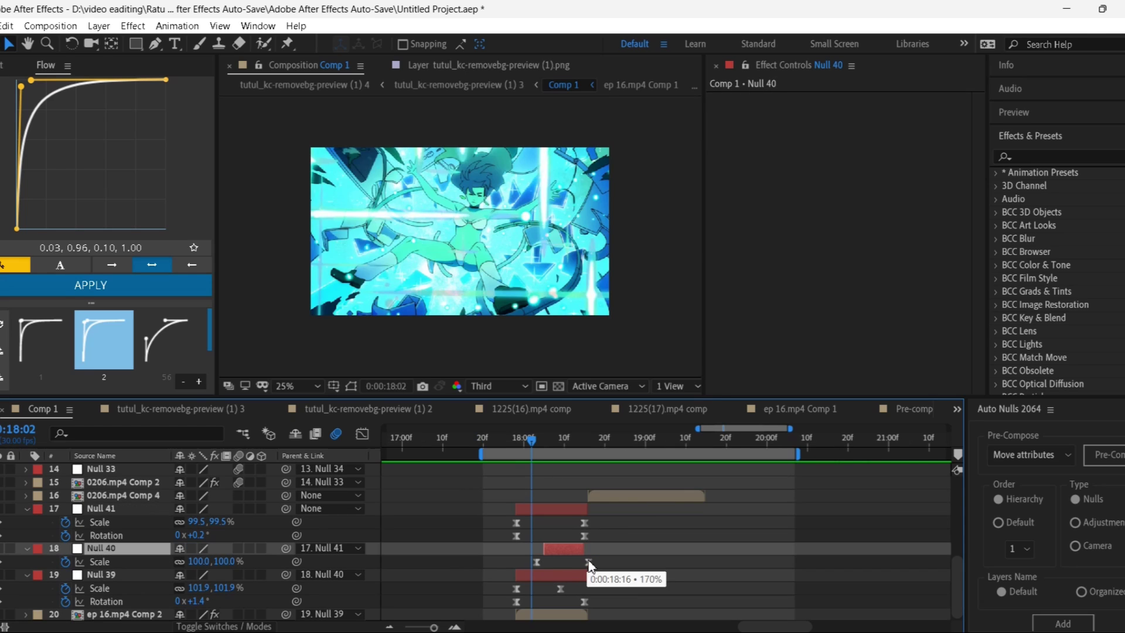
{"action": "left_click_drag", "start_coordinate": [589, 561], "coordinate": [545, 561]}
{"action": "left_click", "coordinate": [362, 433]}
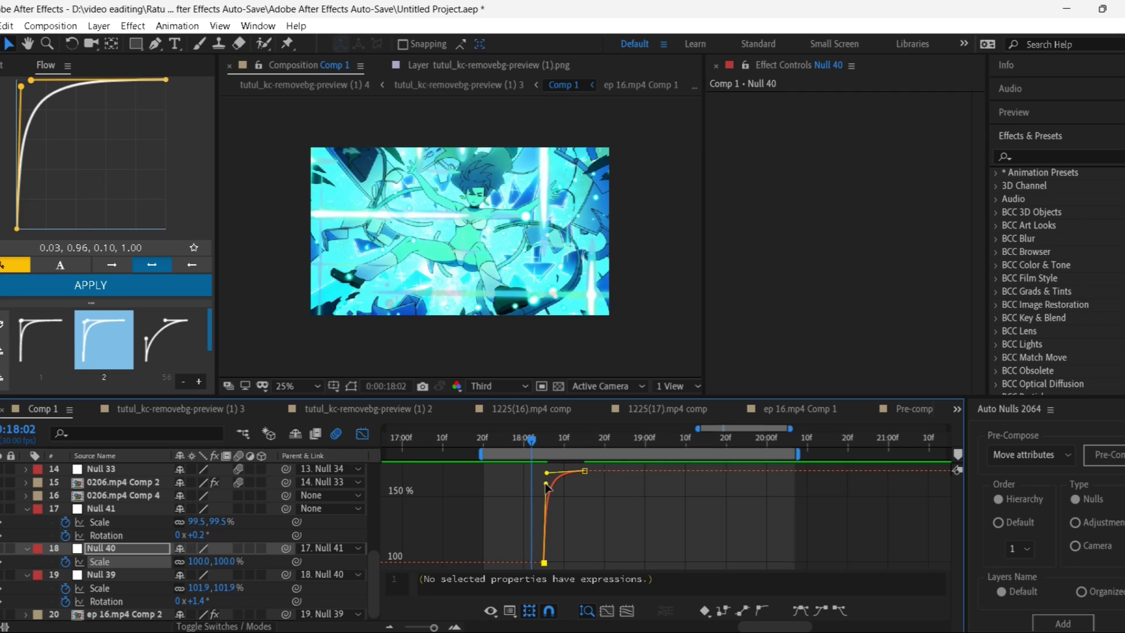
{"action": "left_click_drag", "start_coordinate": [545, 484], "coordinate": [545, 478]}
{"action": "left_click", "coordinate": [362, 434]}
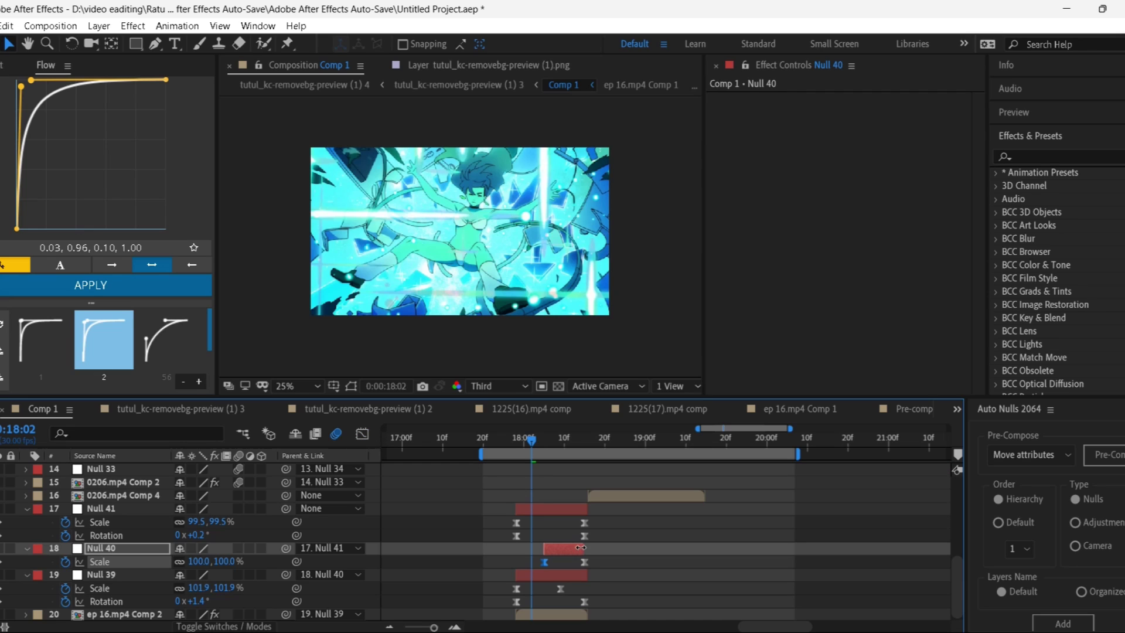
{"action": "key", "text": "space"}
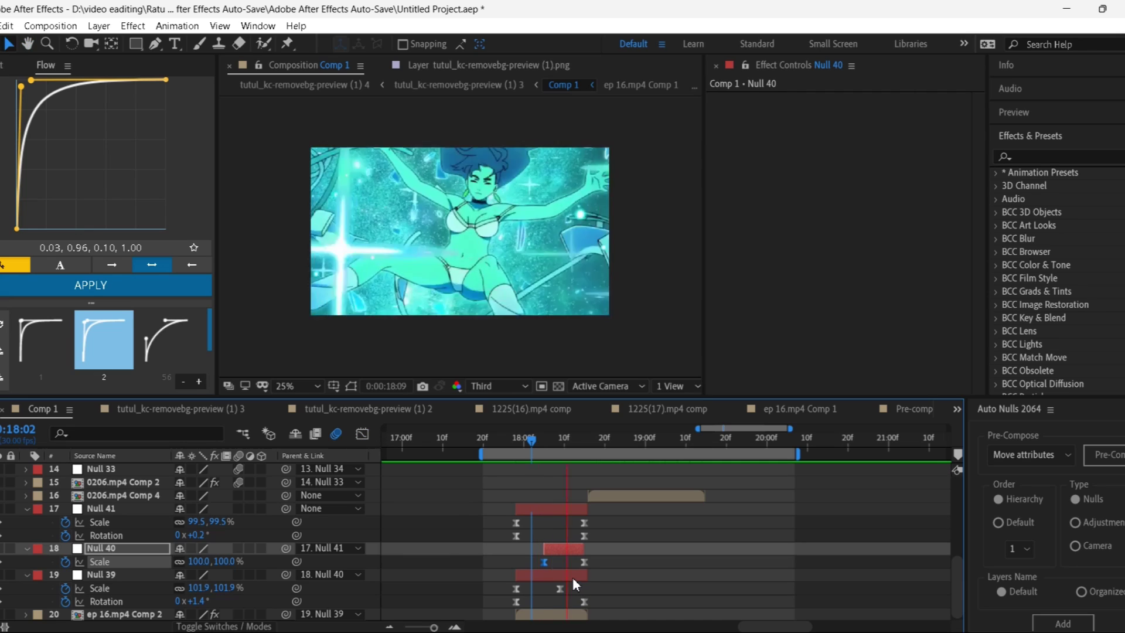
{"action": "left_click", "coordinate": [492, 438]}
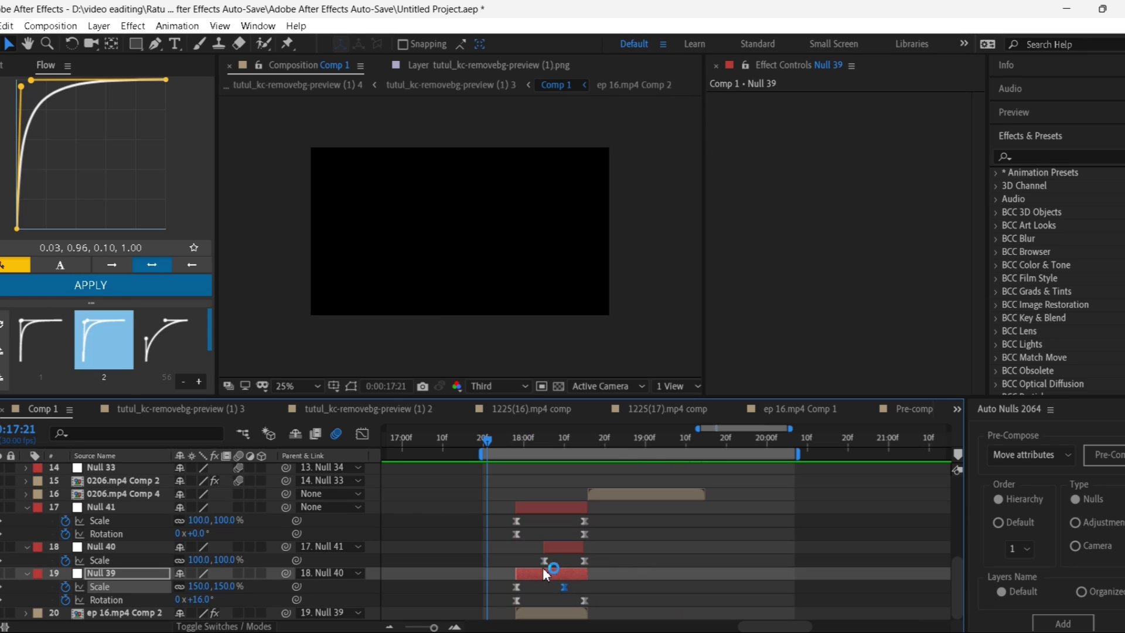
Step: Soften the shoulder of Null 40's scale curve before its last keyframe and preview the transition
{"action": "key", "text": "ctrl+z"}
{"action": "left_click", "coordinate": [362, 434]}
{"action": "left_click", "coordinate": [540, 438]}
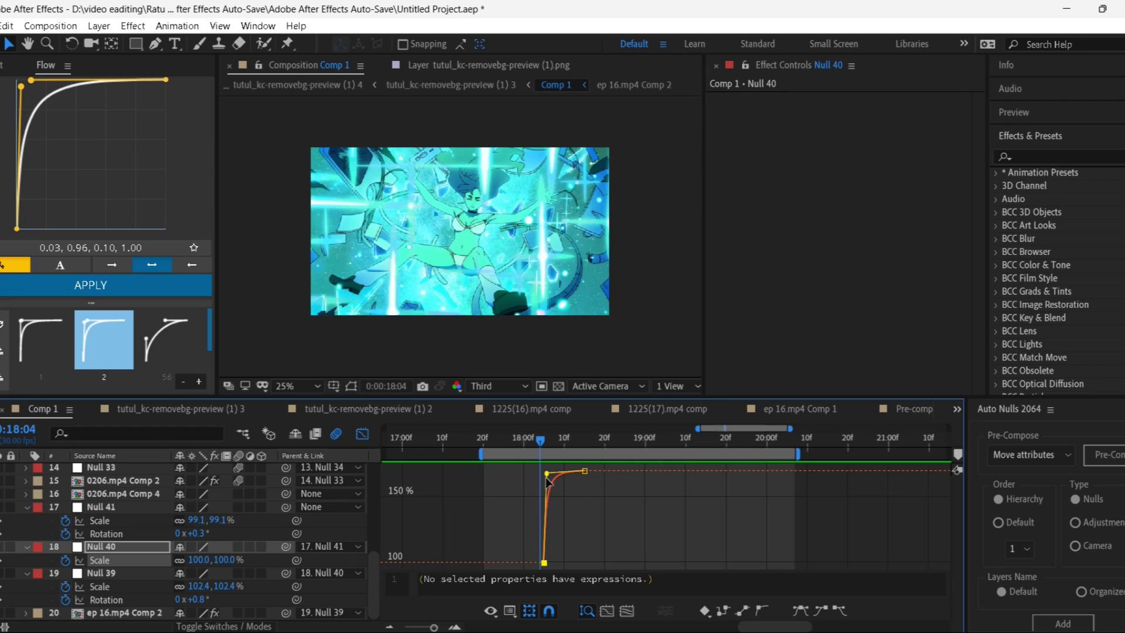
{"action": "left_click_drag", "start_coordinate": [546, 477], "coordinate": [539, 483]}
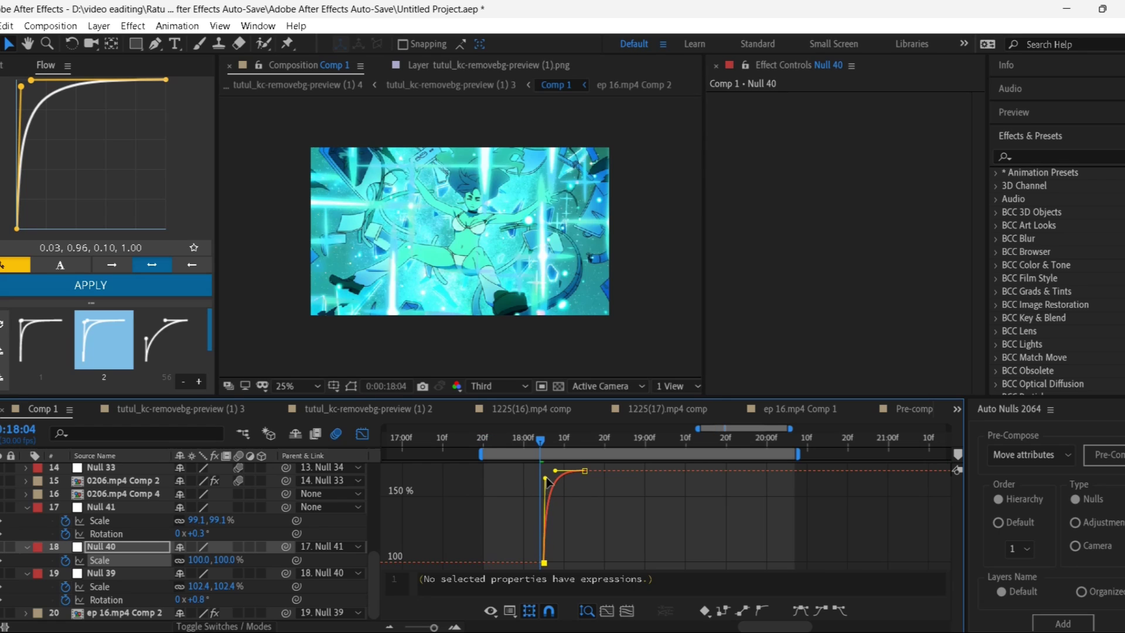
{"action": "key", "text": "space"}
{"action": "left_click", "coordinate": [502, 438]}
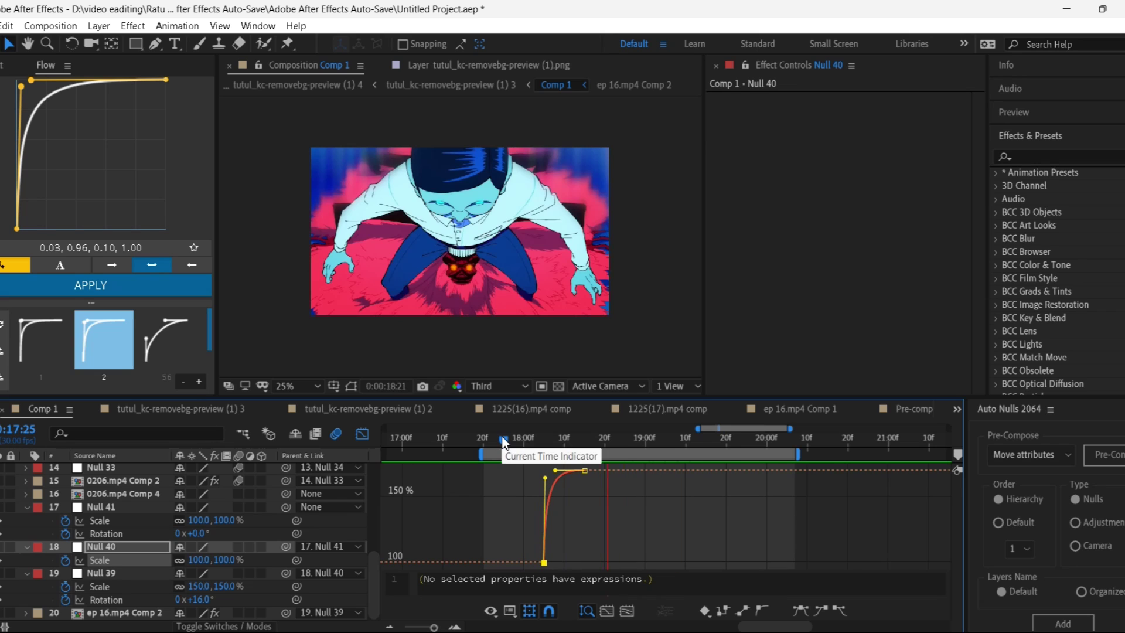
{"action": "left_click", "coordinate": [484, 437]}
{"action": "key", "text": "space"}
Step: Add a parent null above Null 41 and trim its start to 18:10
{"action": "left_click", "coordinate": [578, 571]}
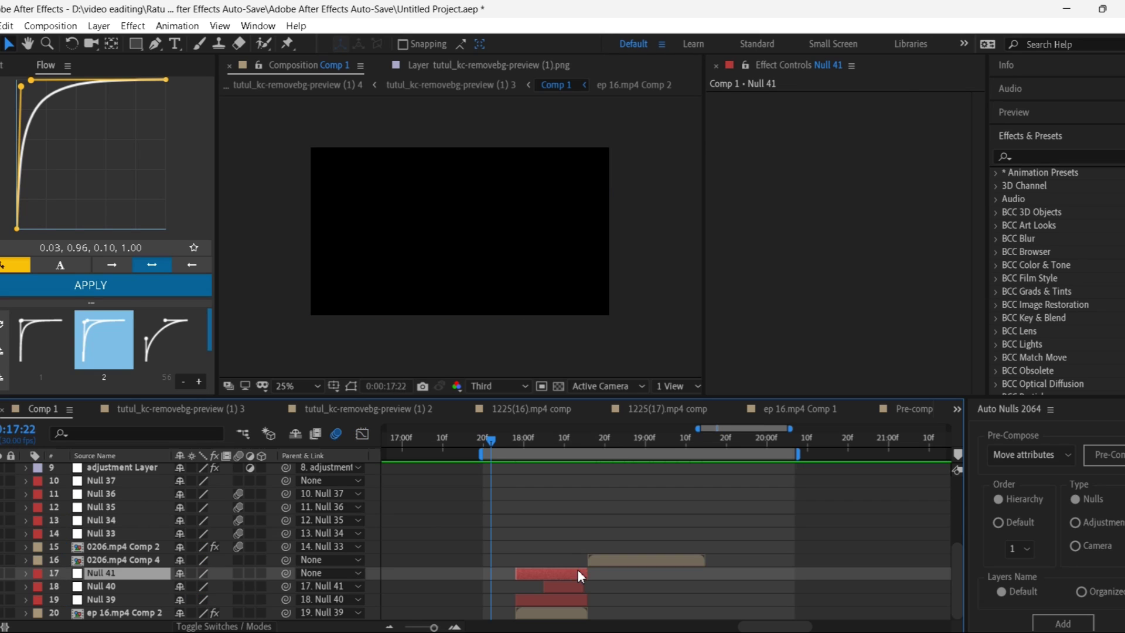
{"action": "left_click", "coordinate": [563, 550]}
{"action": "left_click", "coordinate": [563, 571]}
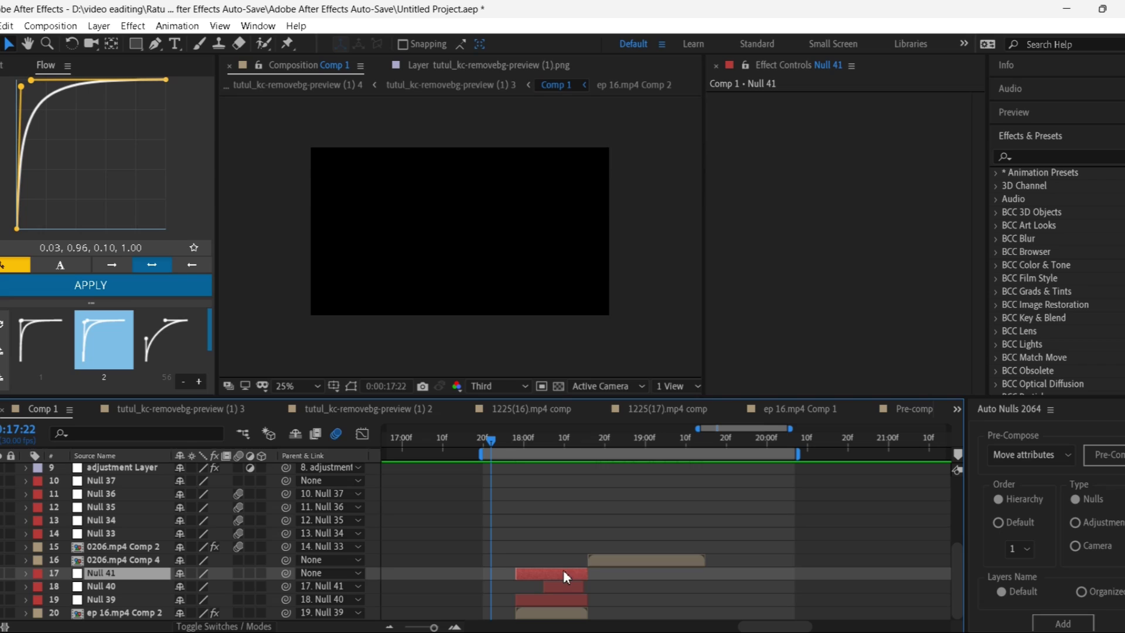
{"action": "left_click", "coordinate": [1084, 623]}
{"action": "left_click_drag", "start_coordinate": [516, 575], "coordinate": [556, 576]}
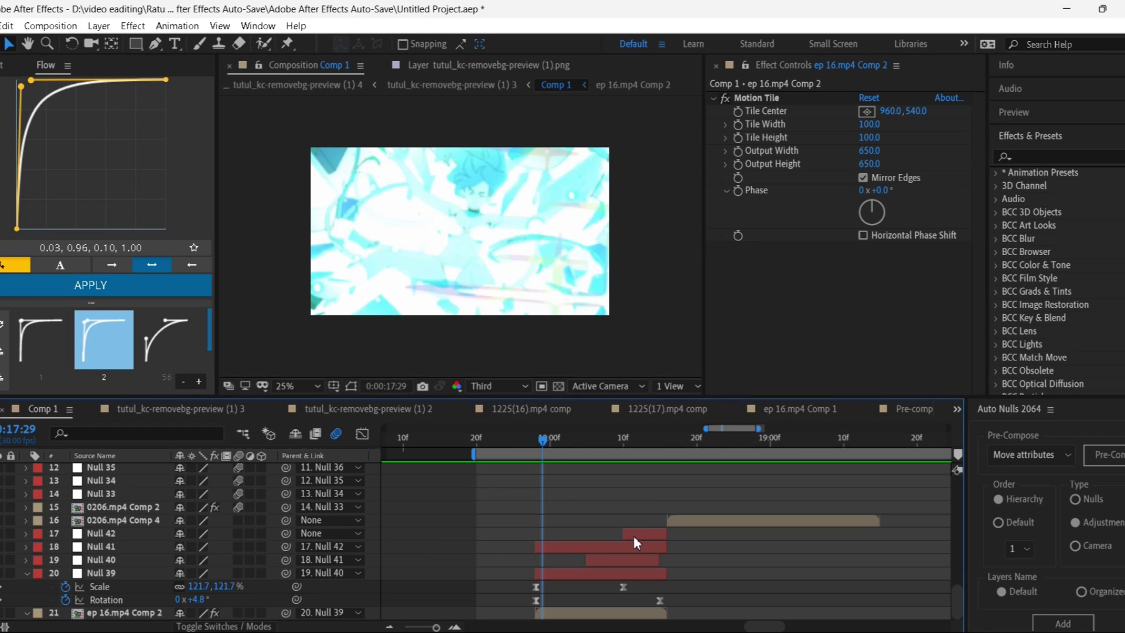
Step: Add an adjustment layer as parent above Null 42 and extend its start to 18:09
{"action": "left_click", "coordinate": [633, 536]}
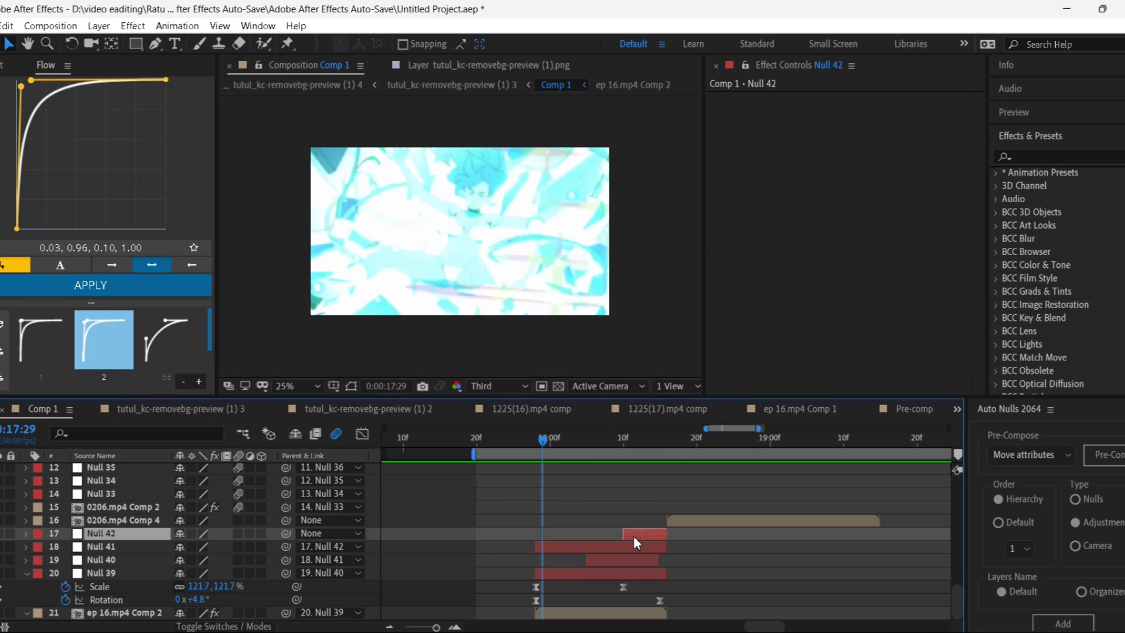
{"action": "left_click", "coordinate": [1063, 623]}
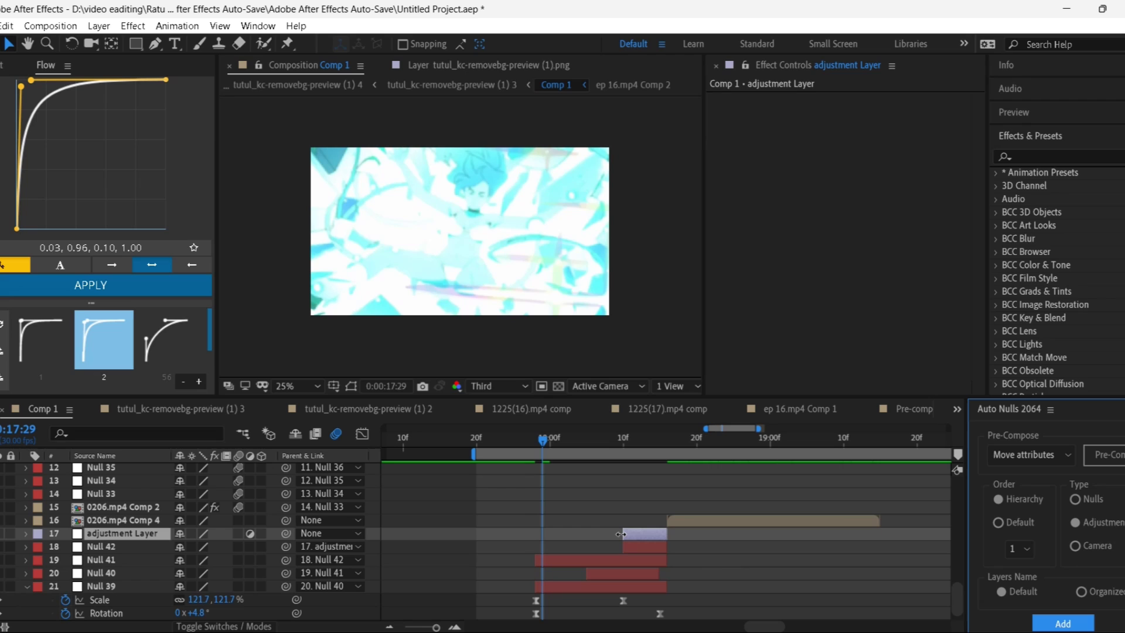
{"action": "left_click_drag", "start_coordinate": [550, 445], "coordinate": [630, 460]}
Step: Preview the transition from about 17:28 and scrub through the frames around Null 40's start
{"action": "left_click", "coordinate": [535, 436]}
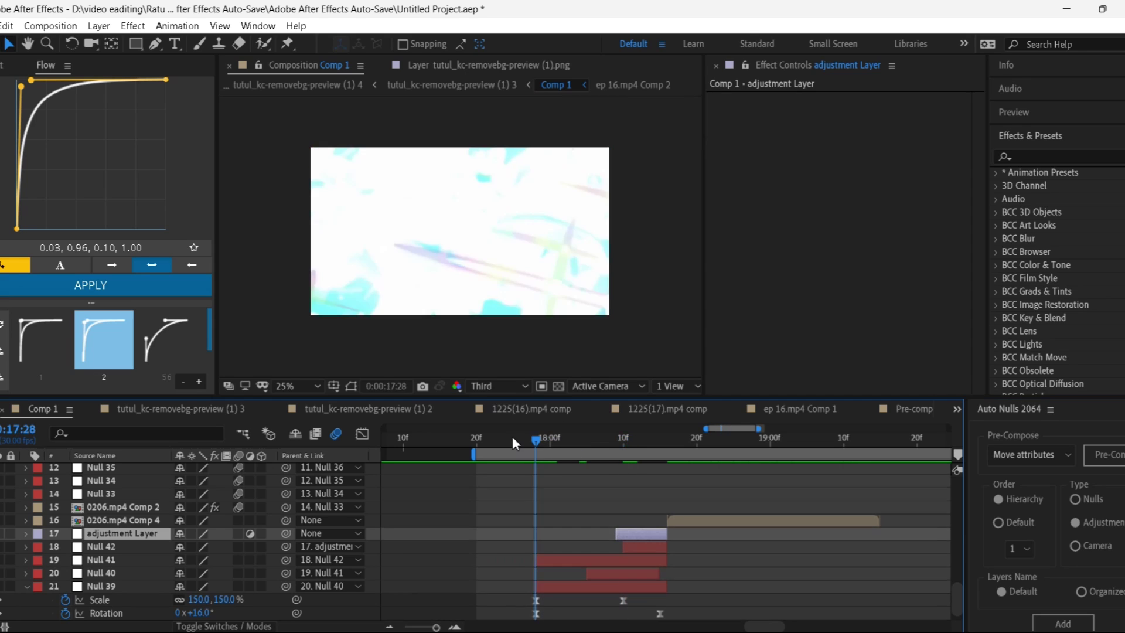
{"action": "key", "text": "space"}
{"action": "left_click", "coordinate": [512, 440]}
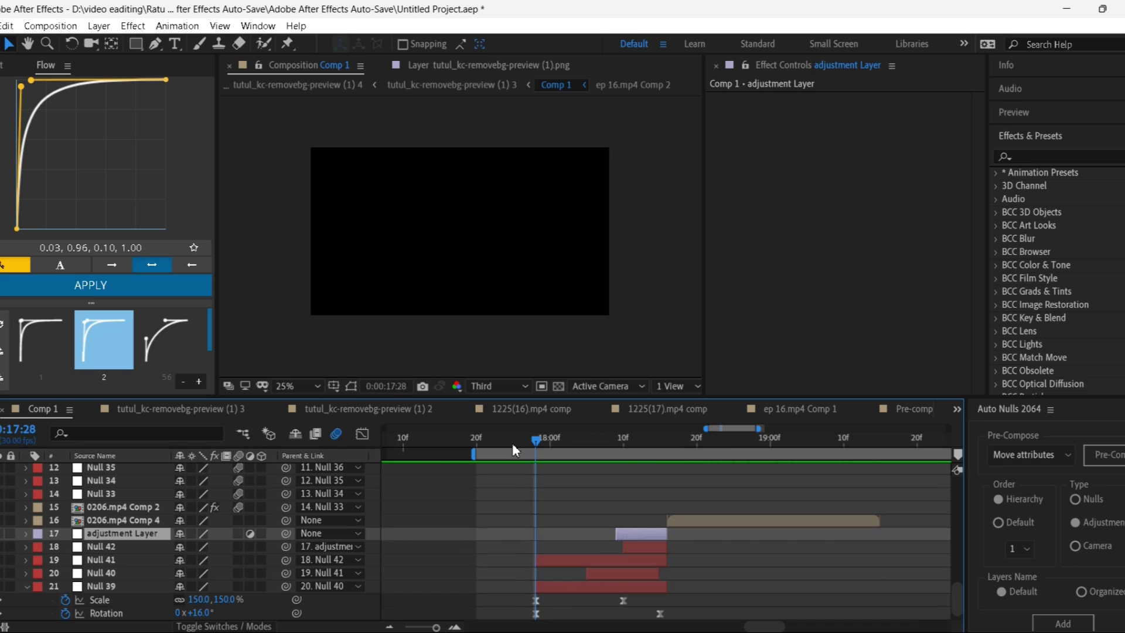
{"action": "key", "text": "space"}
{"action": "left_click_drag", "start_coordinate": [511, 443], "coordinate": [572, 493]}
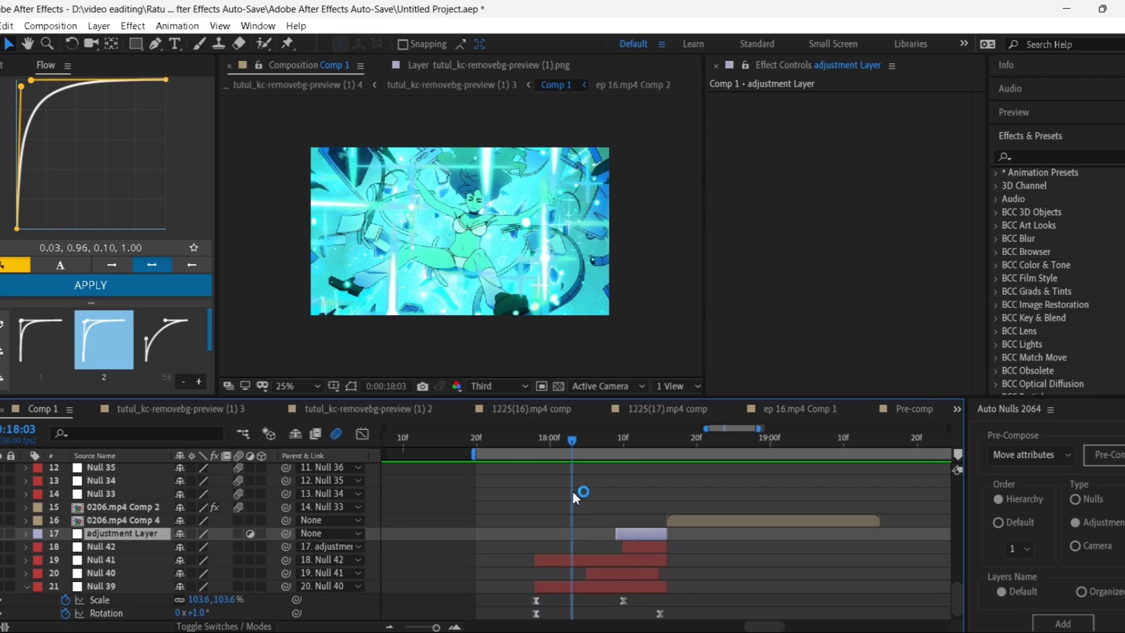
{"action": "left_click", "coordinate": [572, 491]}
{"action": "key", "text": "space"}
{"action": "left_click", "coordinate": [585, 448]}
{"action": "left_click_drag", "start_coordinate": [588, 452], "coordinate": [577, 465]}
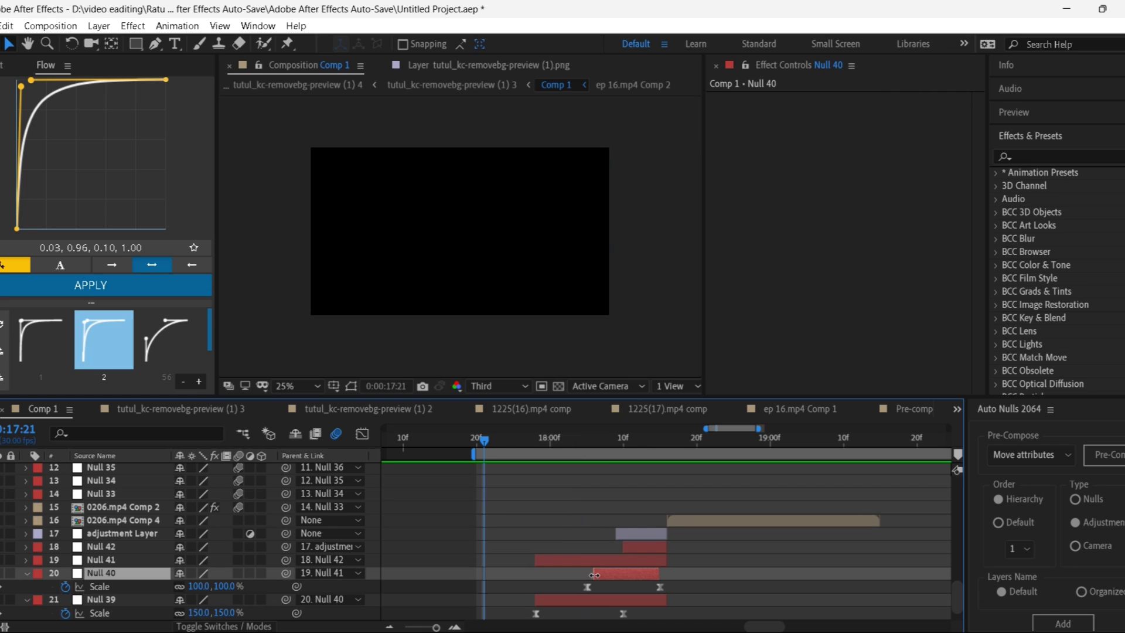
Step: Move Null 40's first scale keyframe to 18:06 to match the layer's trimmed start and preview the timing
{"action": "left_click_drag", "start_coordinate": [586, 586], "coordinate": [594, 588]}
{"action": "key", "text": "space"}
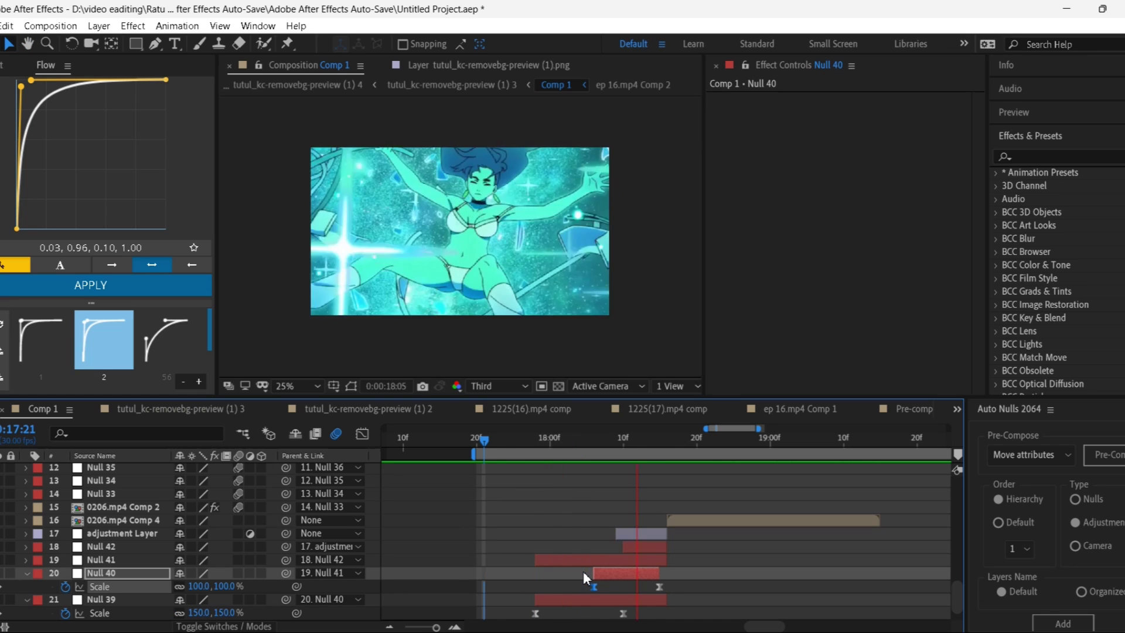
{"action": "key", "text": "space"}
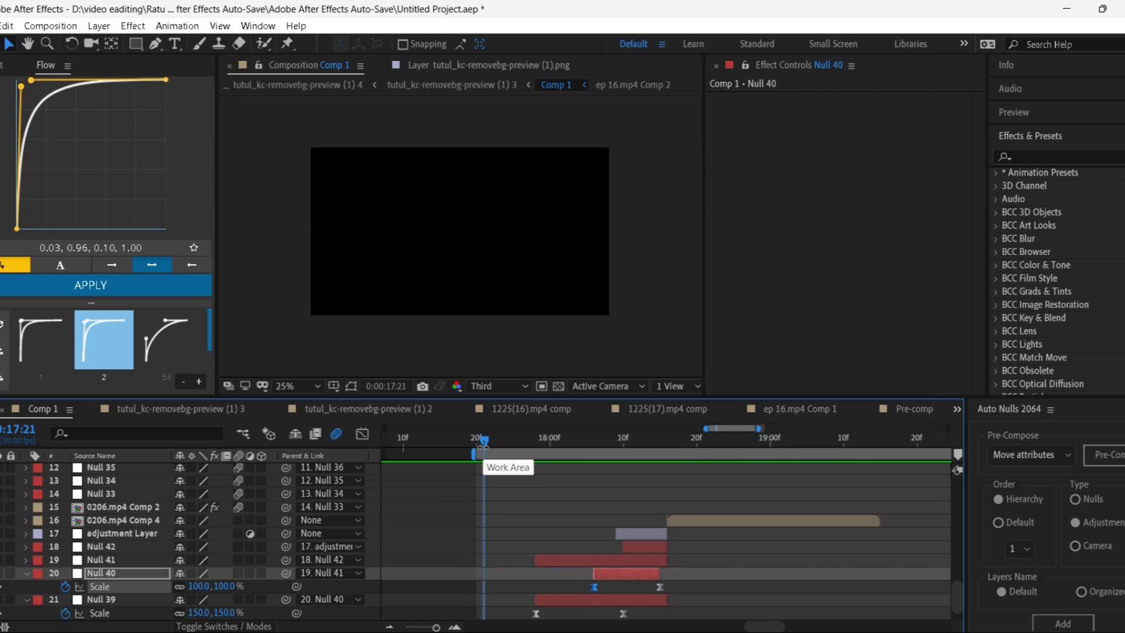
Step: Steepen Null 40's scale curve at its start with a long ease into the last keyframe, and preview it
{"action": "left_click_drag", "start_coordinate": [483, 444], "coordinate": [593, 444]}
{"action": "left_click", "coordinate": [362, 434]}
{"action": "left_click_drag", "start_coordinate": [598, 489], "coordinate": [599, 471]}
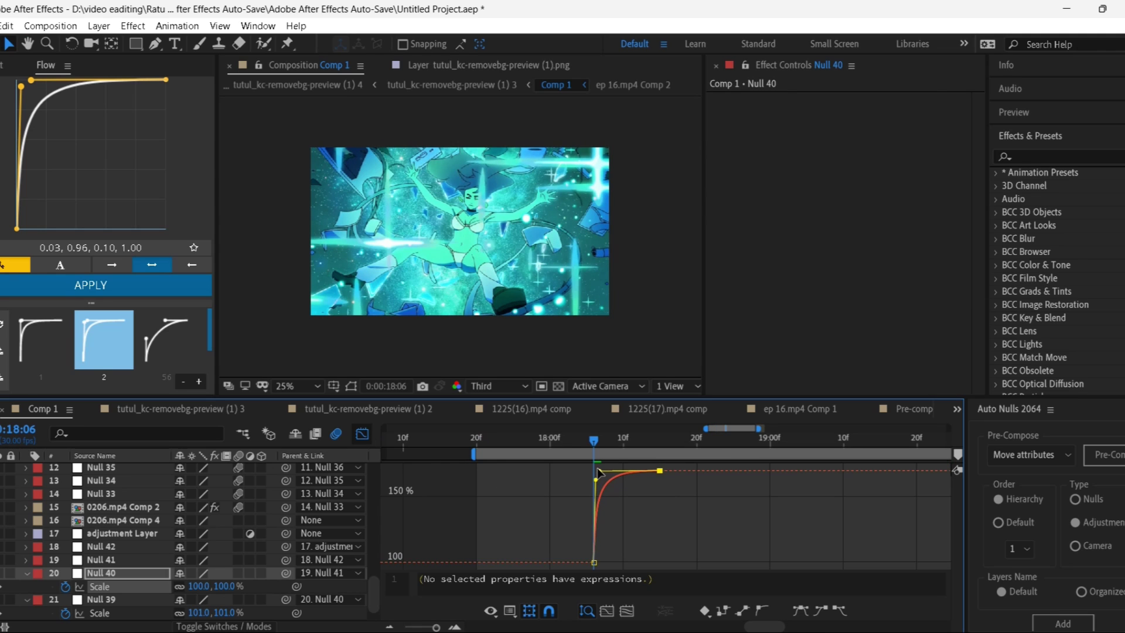
{"action": "key", "text": "space"}
{"action": "left_click", "coordinate": [361, 433]}
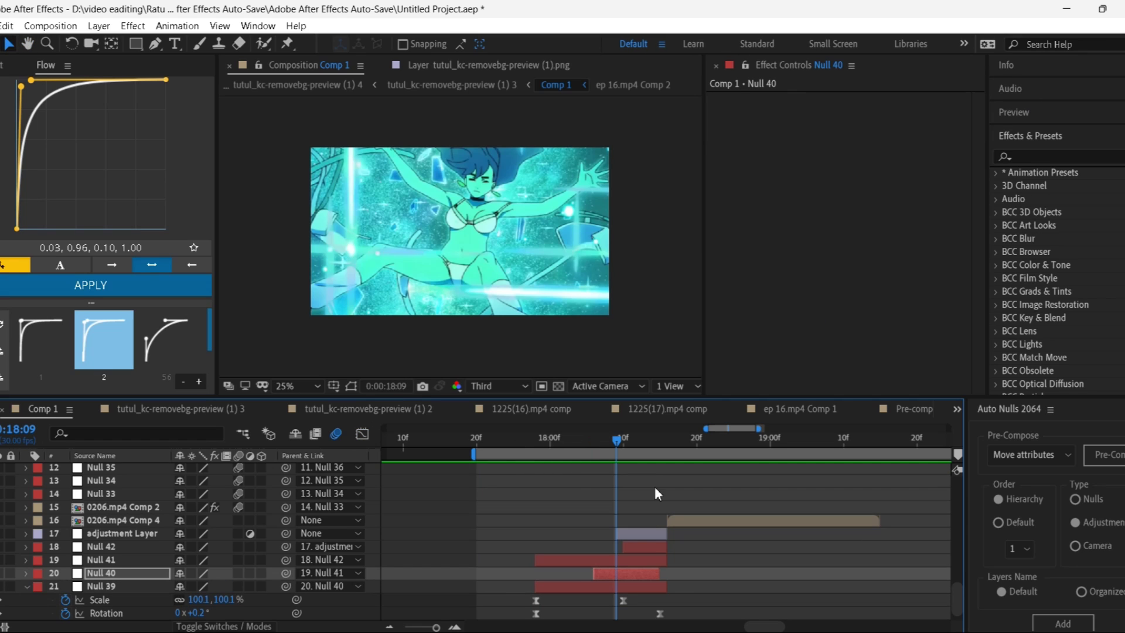
Step: Apply the Warp effect to the adjustment layer and set its warp style to FishEye
{"action": "left_click", "coordinate": [634, 526]}
{"action": "left_click", "coordinate": [628, 537]}
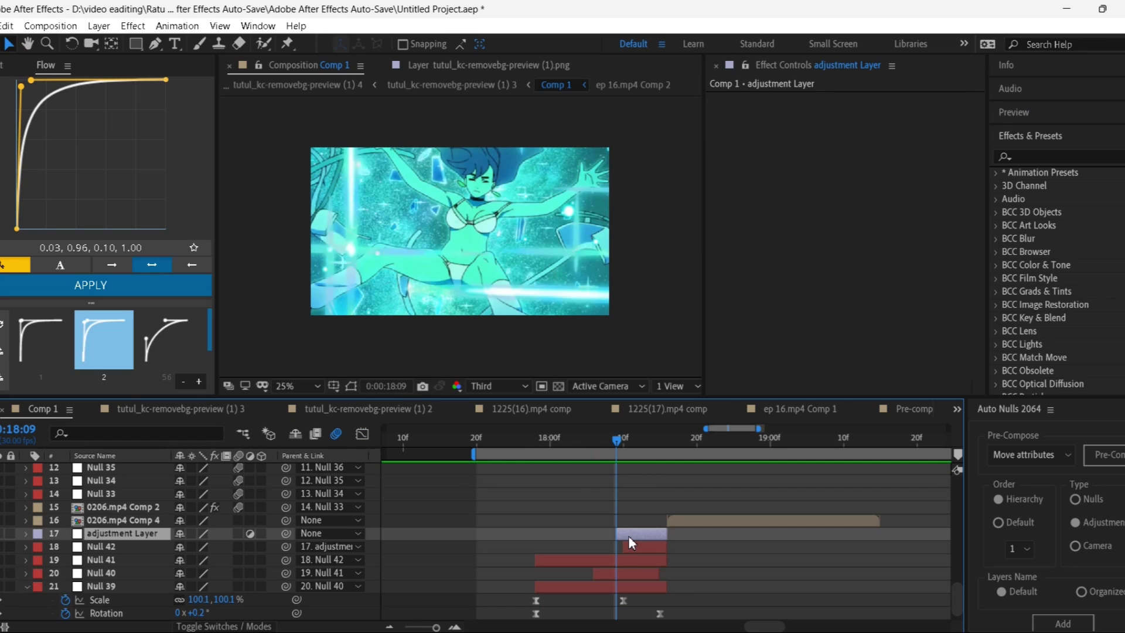
{"action": "right_click", "coordinate": [644, 534]}
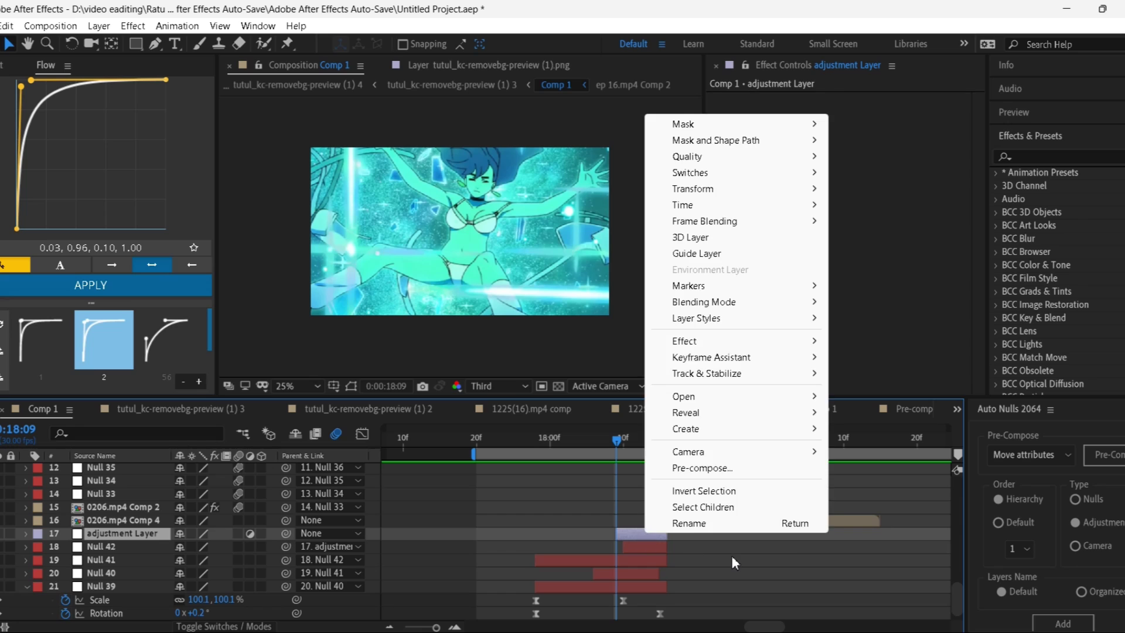
{"action": "left_click", "coordinate": [731, 555]}
{"action": "left_click", "coordinate": [662, 537]}
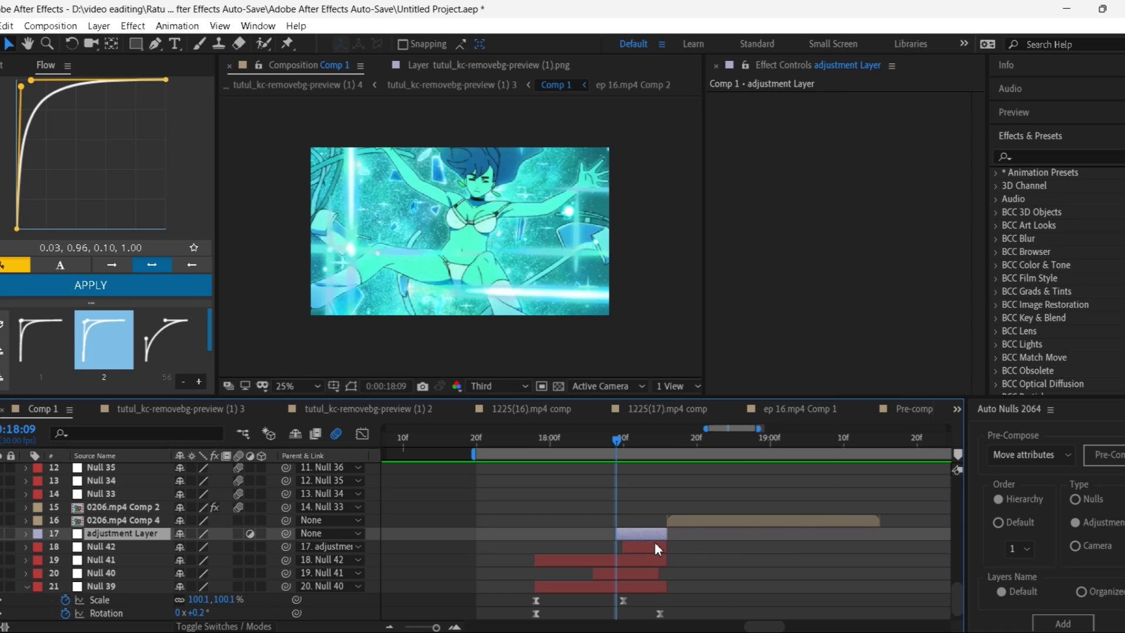
{"action": "key", "text": "ctrl+space"}
{"action": "type", "text": "w"}
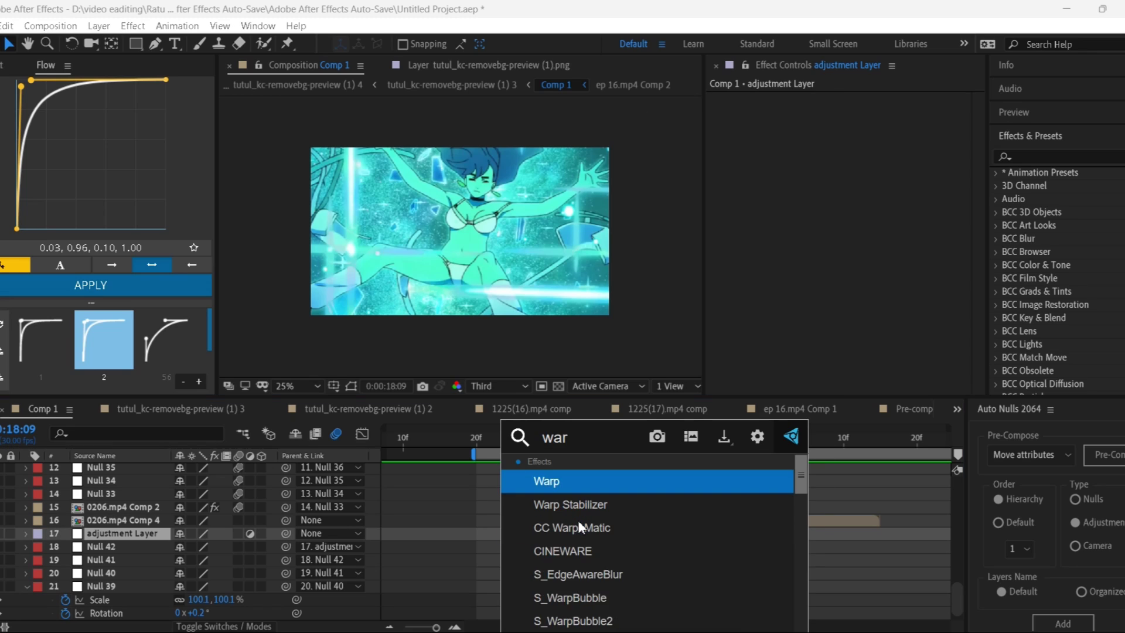
{"action": "left_click", "coordinate": [564, 488]}
{"action": "left_click", "coordinate": [907, 111]}
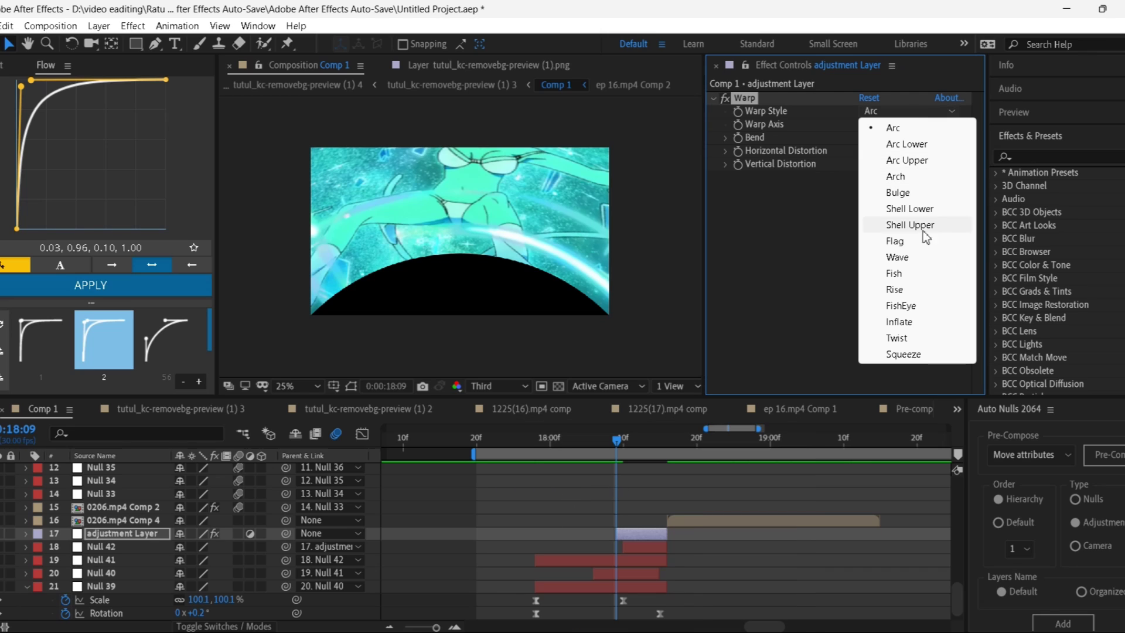
{"action": "left_click", "coordinate": [905, 305]}
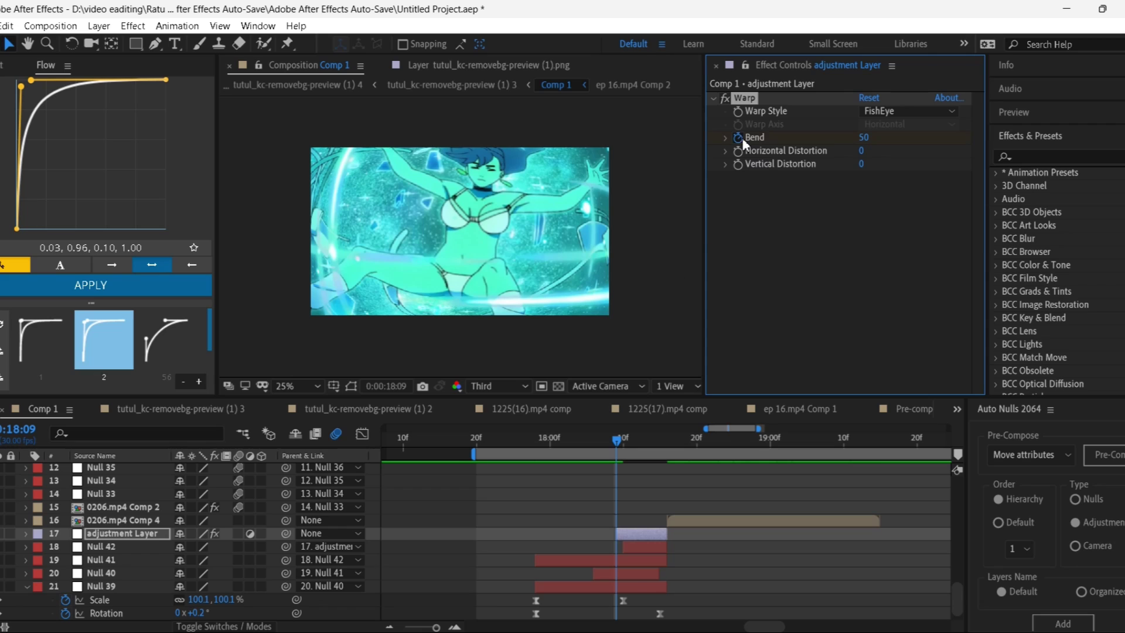
Step: Animate the Warp effect's Bend from a keyframe at 18:09, setting it to -100 at 18:15
{"action": "key", "text": "u"}
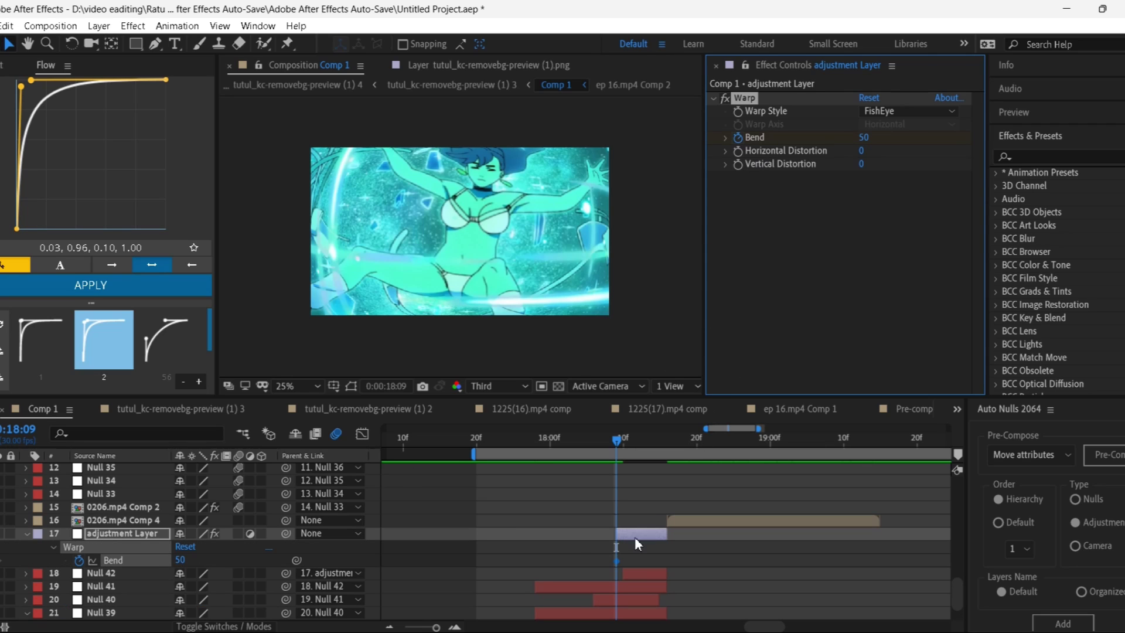
{"action": "left_click_drag", "start_coordinate": [618, 440], "coordinate": [658, 436]}
{"action": "left_click", "coordinate": [866, 139]}
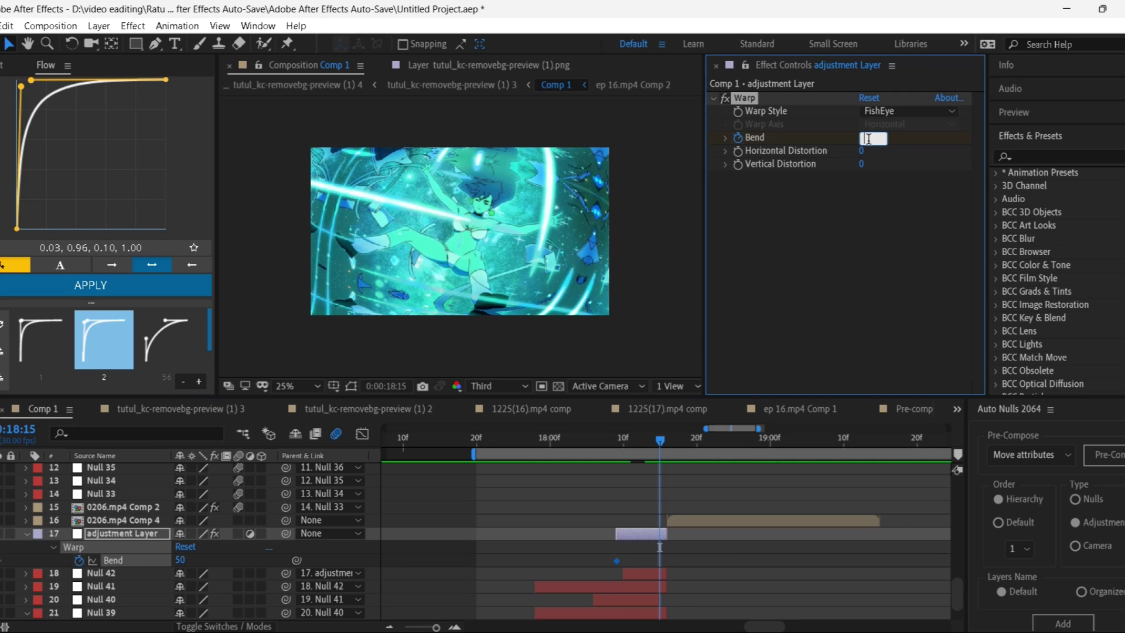
{"action": "type", "text": "-100"}
{"action": "key", "text": "Return"}
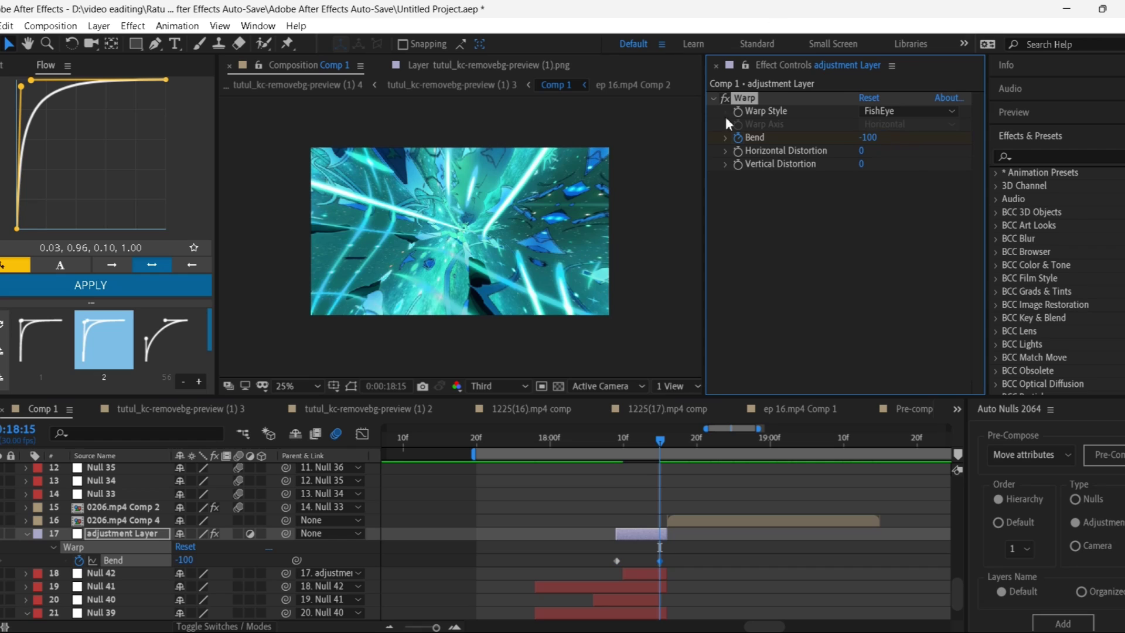
Step: Set the Warp effect's Bend keyframe at 18:09 to 0
{"action": "left_click_drag", "start_coordinate": [662, 439], "coordinate": [616, 440]}
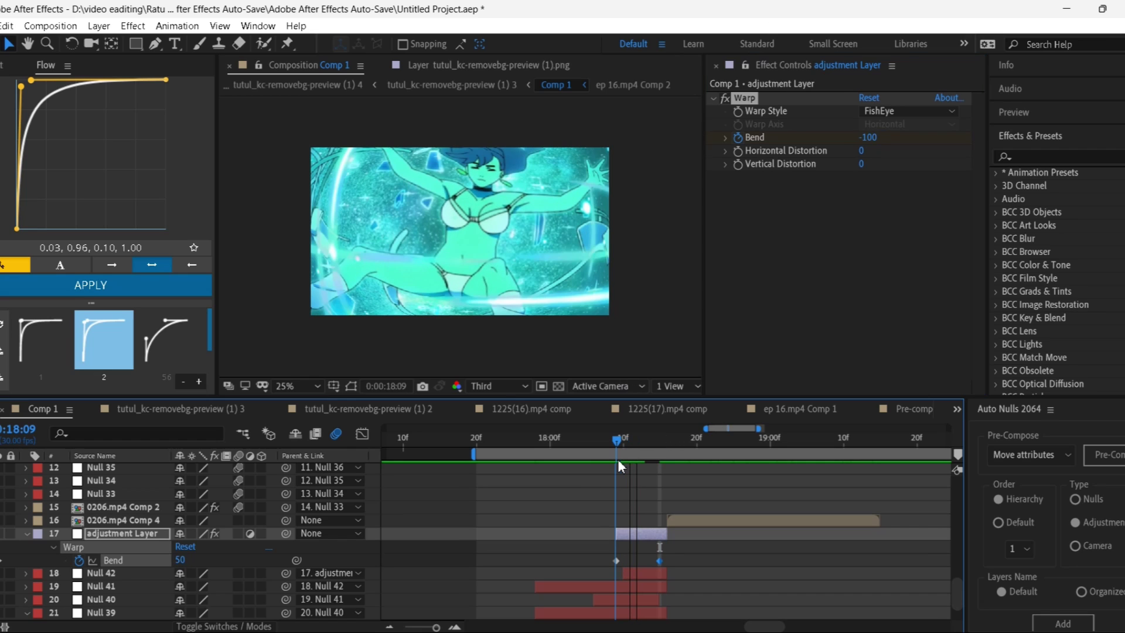
{"action": "left_click", "coordinate": [184, 559]}
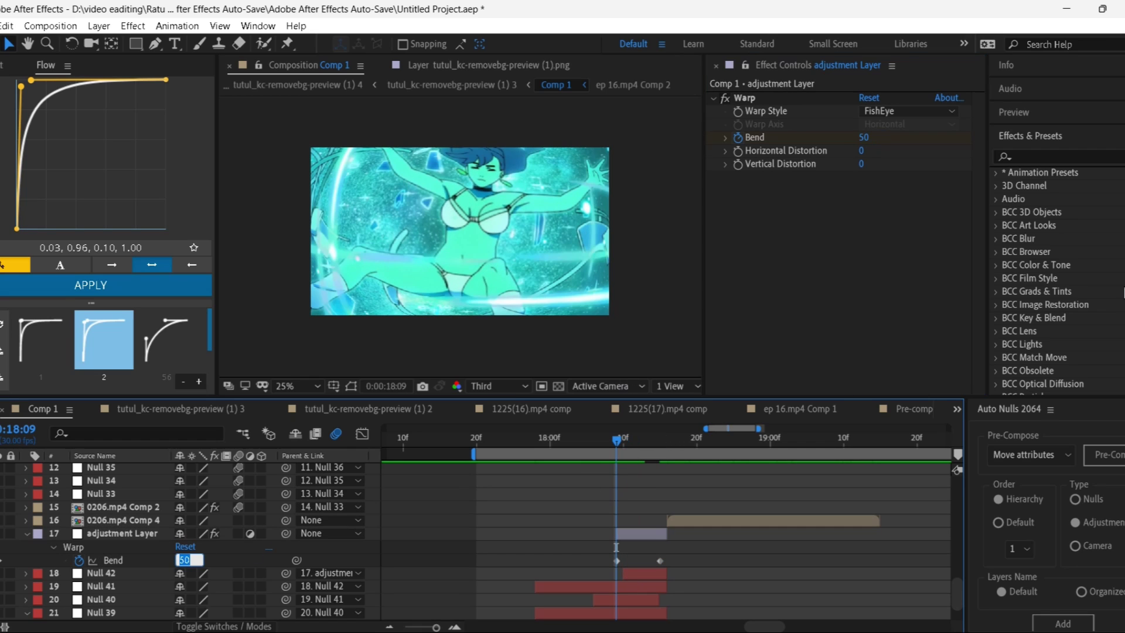
{"action": "type", "text": "0"}
{"action": "key", "text": "Return"}
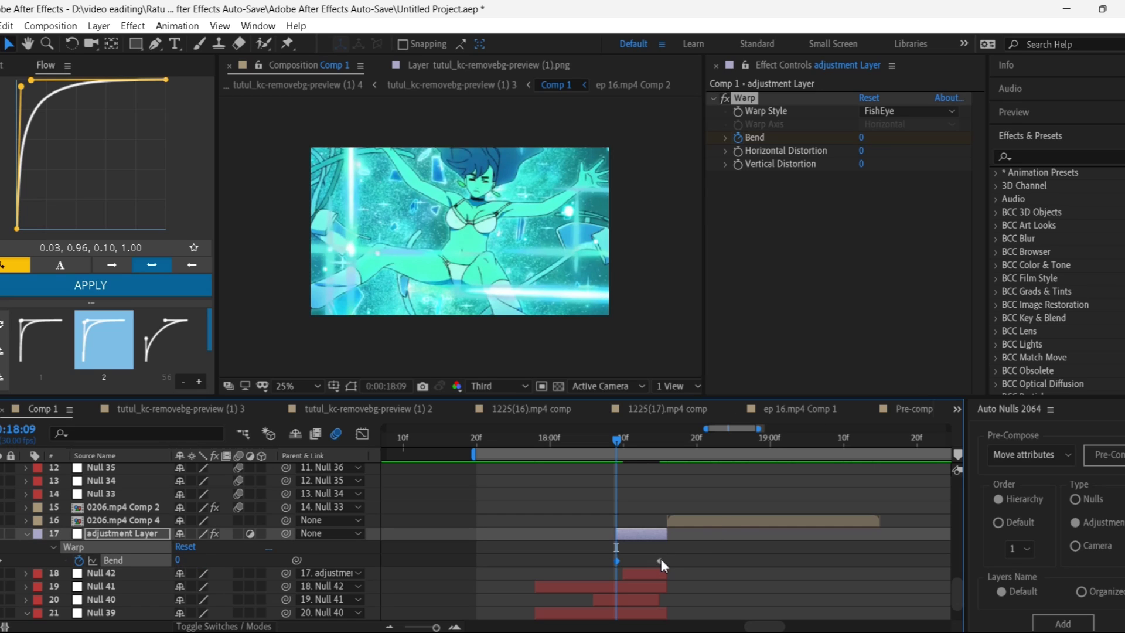
Step: Apply easy ease to both Bend keyframes, with the last one at the adjustment layer's end, and show their value curve
{"action": "right_click", "coordinate": [615, 561]}
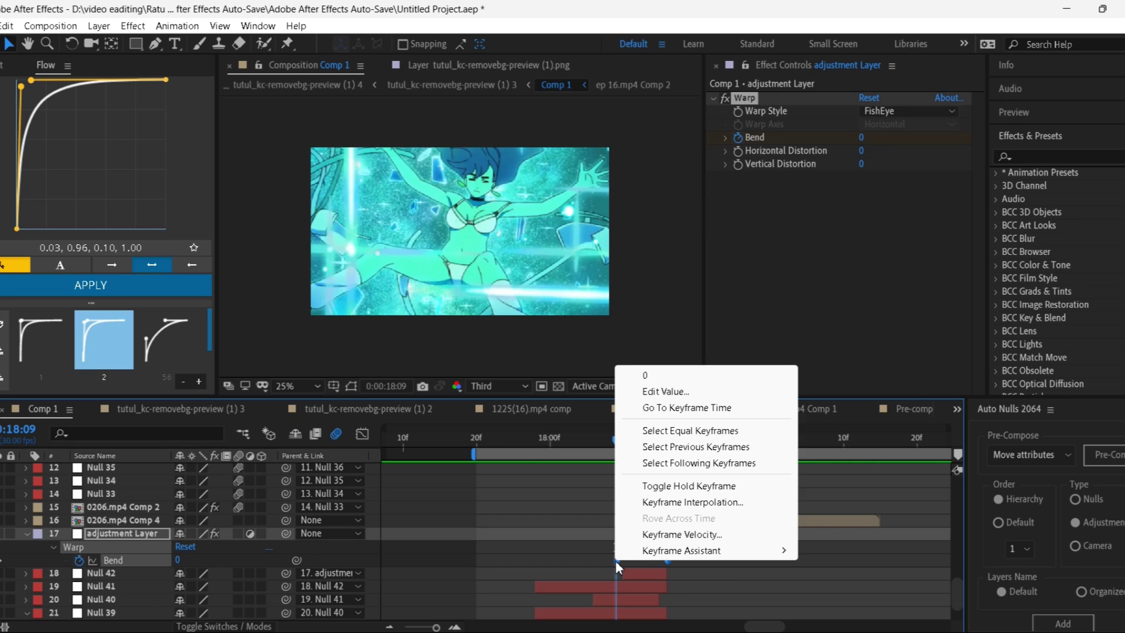
{"action": "mouse_move", "coordinate": [703, 579]}
{"action": "left_click", "coordinate": [831, 382]}
{"action": "left_click", "coordinate": [365, 438]}
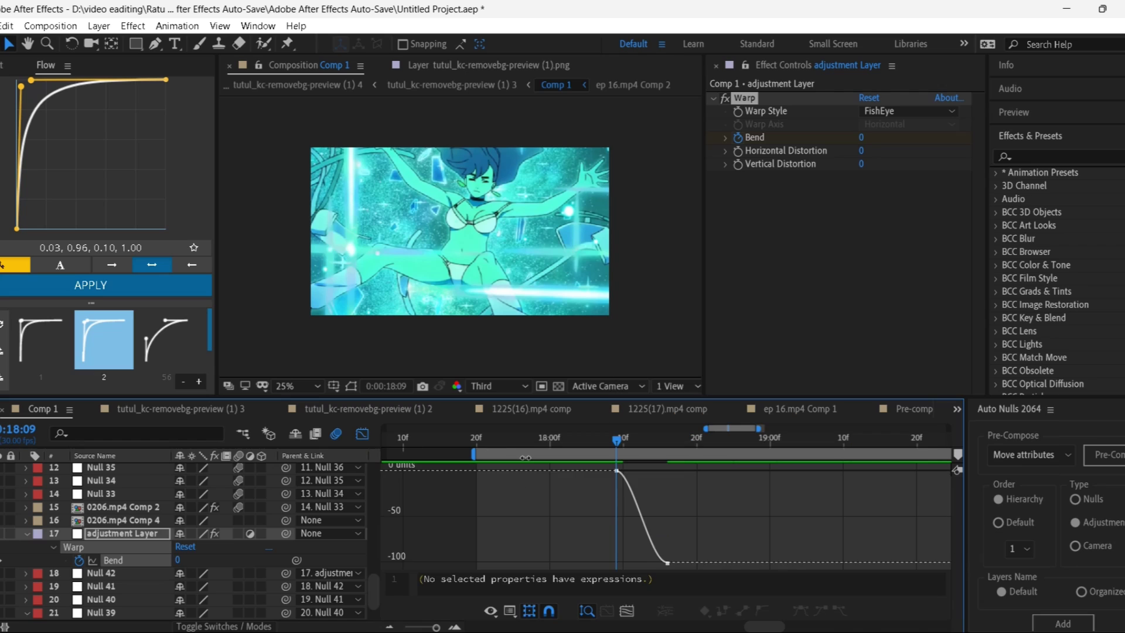
Step: Reshape the Warp Bend curve to stay flat near 0 and drop steeply just before the last keyframe, closing the graph view
{"action": "left_click", "coordinate": [628, 440]}
{"action": "left_click_drag", "start_coordinate": [631, 476], "coordinate": [658, 477]}
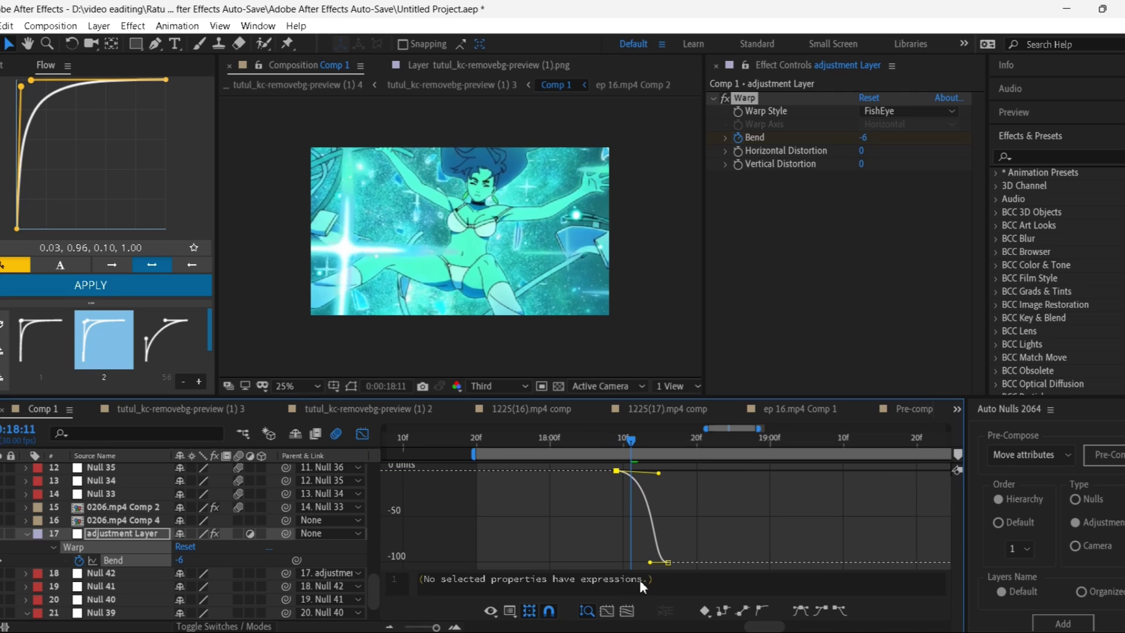
{"action": "left_click_drag", "start_coordinate": [649, 563], "coordinate": [663, 484]}
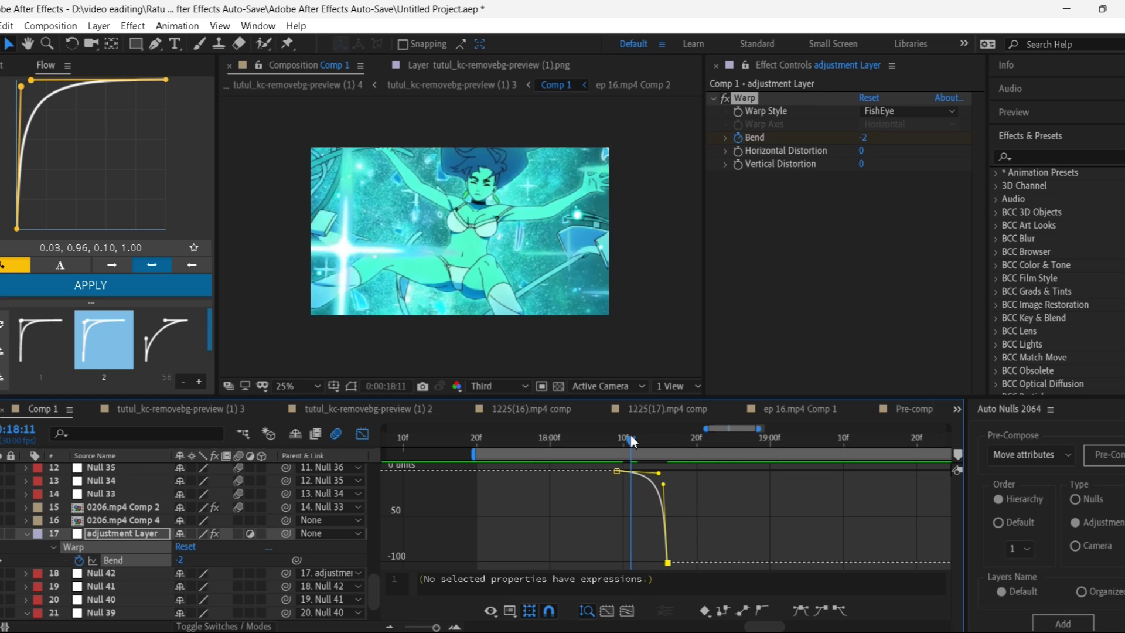
{"action": "left_click_drag", "start_coordinate": [639, 436], "coordinate": [540, 457]}
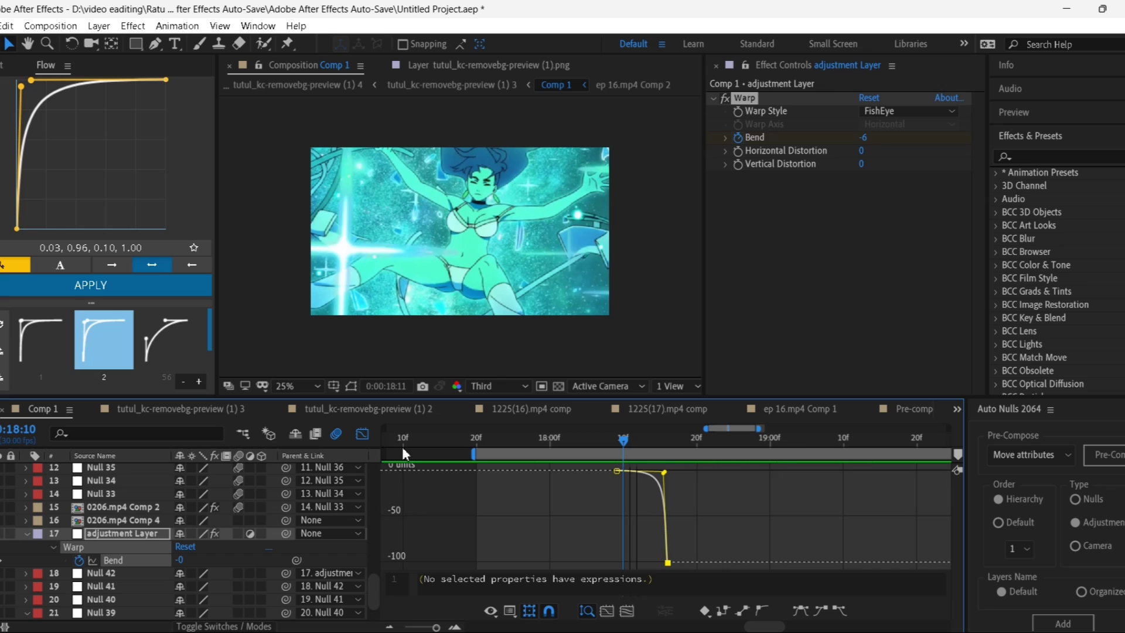
{"action": "left_click", "coordinate": [369, 439]}
{"action": "left_click", "coordinate": [369, 439]}
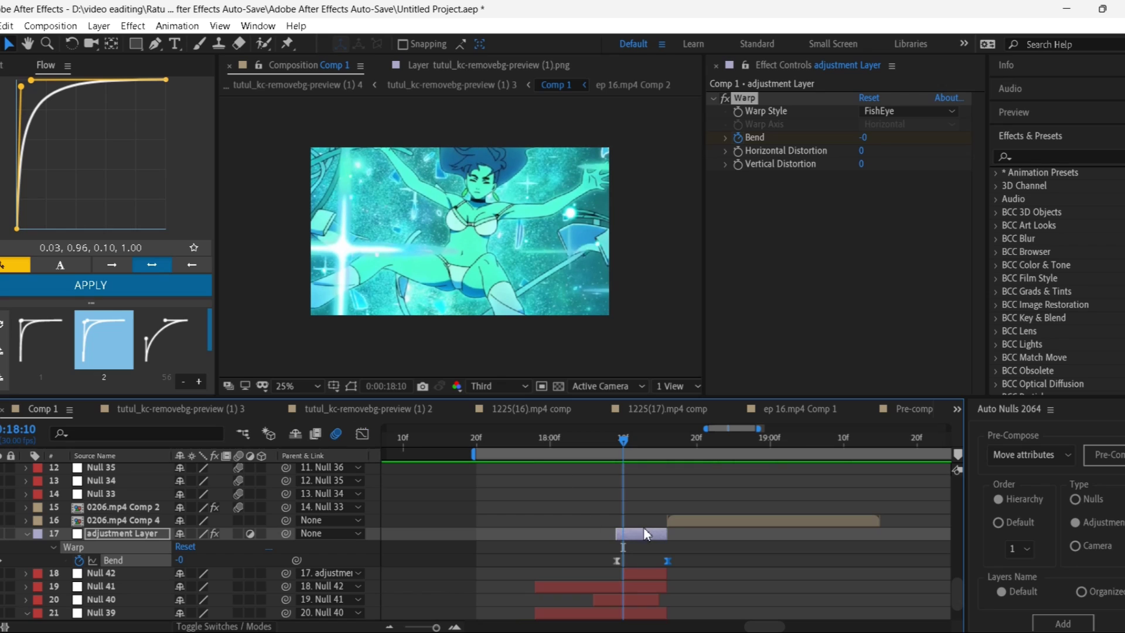
Step: Play back the transition from about 17:26 to check the FishEye warp's motion
{"action": "left_click", "coordinate": [670, 553]}
{"action": "key", "text": "space"}
{"action": "left_click", "coordinate": [586, 443]}
{"action": "left_click_drag", "start_coordinate": [588, 441], "coordinate": [519, 440]}
{"action": "key", "text": "space"}
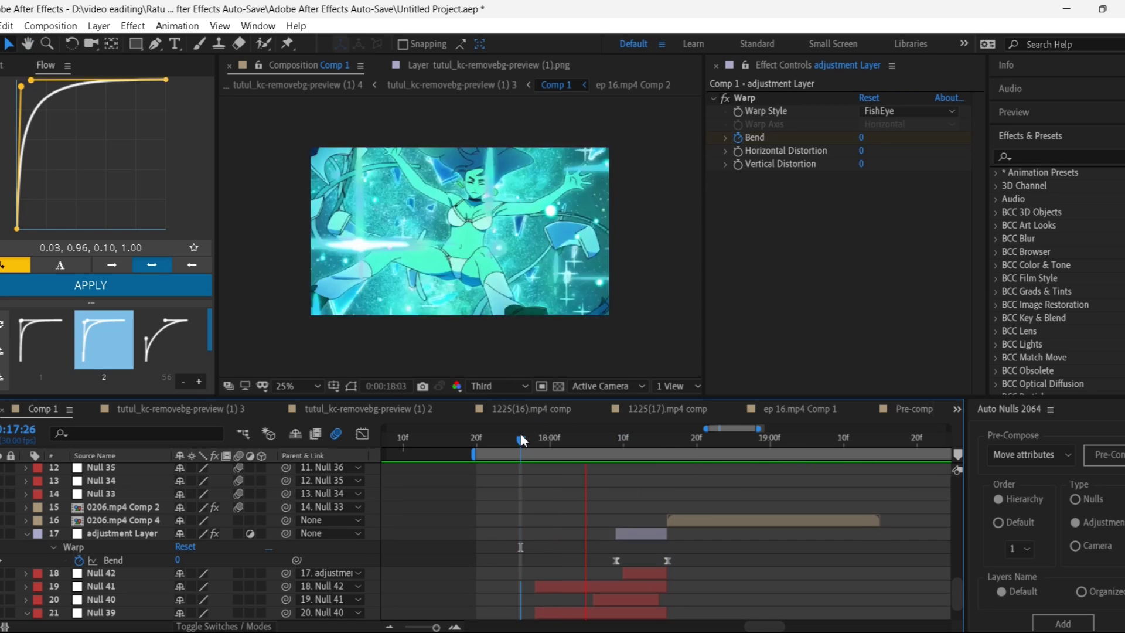
Step: Add a second adjustment layer above the warp adjustment layer and extend its start back to 17:28
{"action": "left_click_drag", "start_coordinate": [520, 440], "coordinate": [535, 505]}
{"action": "scroll", "coordinate": [545, 506], "scroll_direction": "down", "scroll_amount": 1}
{"action": "left_click", "coordinate": [634, 494]}
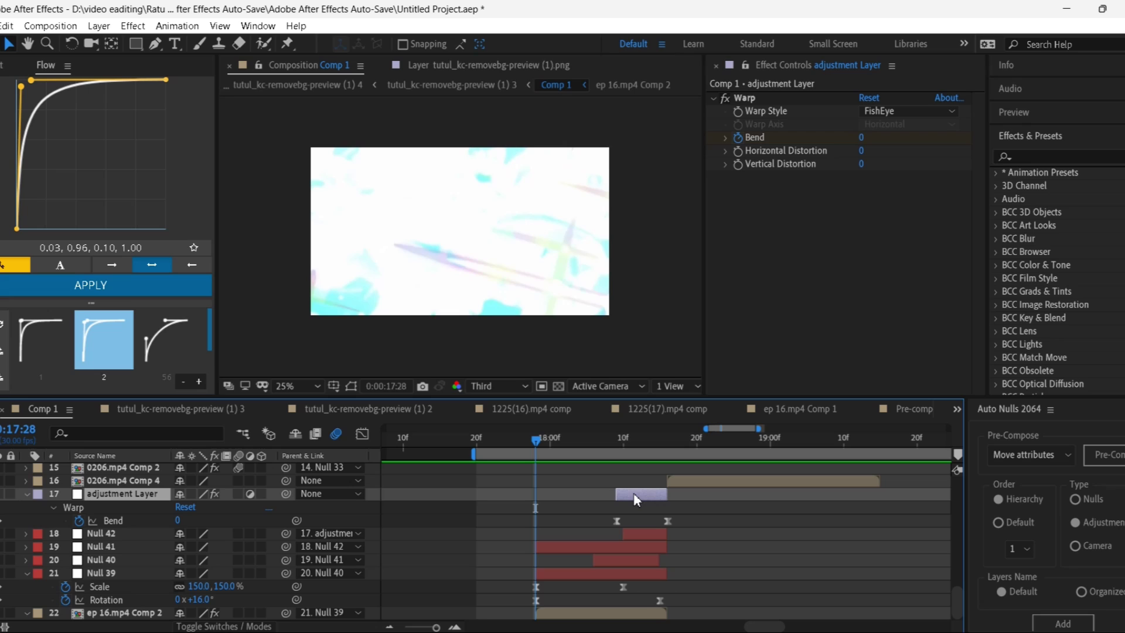
{"action": "left_click", "coordinate": [1062, 623]}
{"action": "left_click_drag", "start_coordinate": [616, 494], "coordinate": [529, 497]}
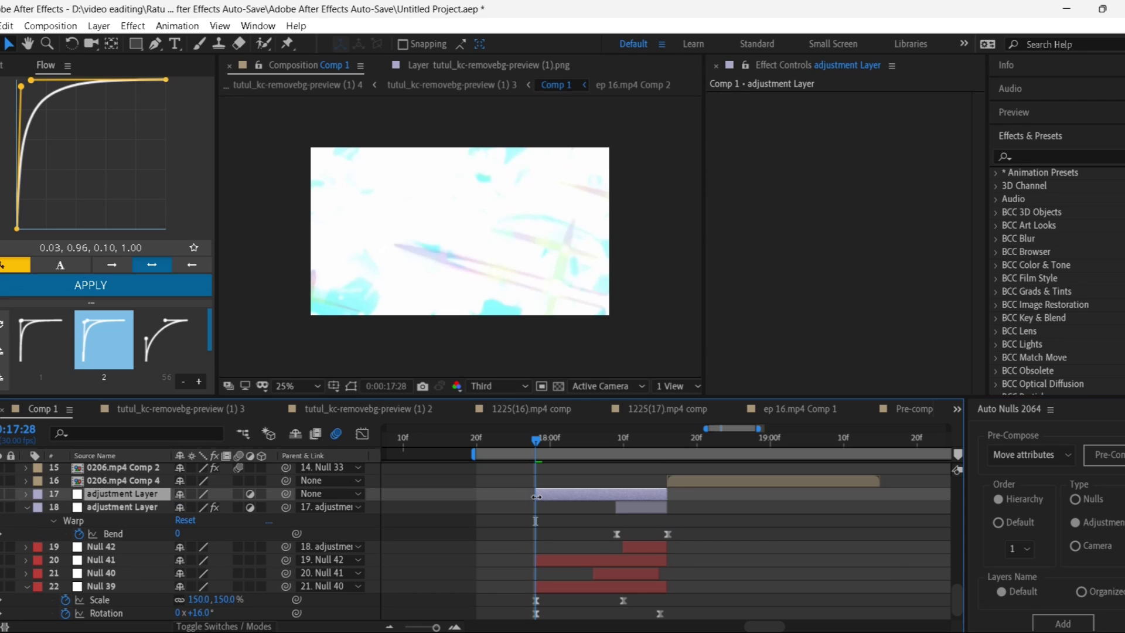
Step: Apply Turbulent Displace to ep 16.mp4 Comp 2 and enable keyframing for its Amount and Size at 17:28
{"action": "scroll", "coordinate": [614, 516], "scroll_direction": "down", "scroll_amount": 1}
{"action": "left_click", "coordinate": [590, 613]}
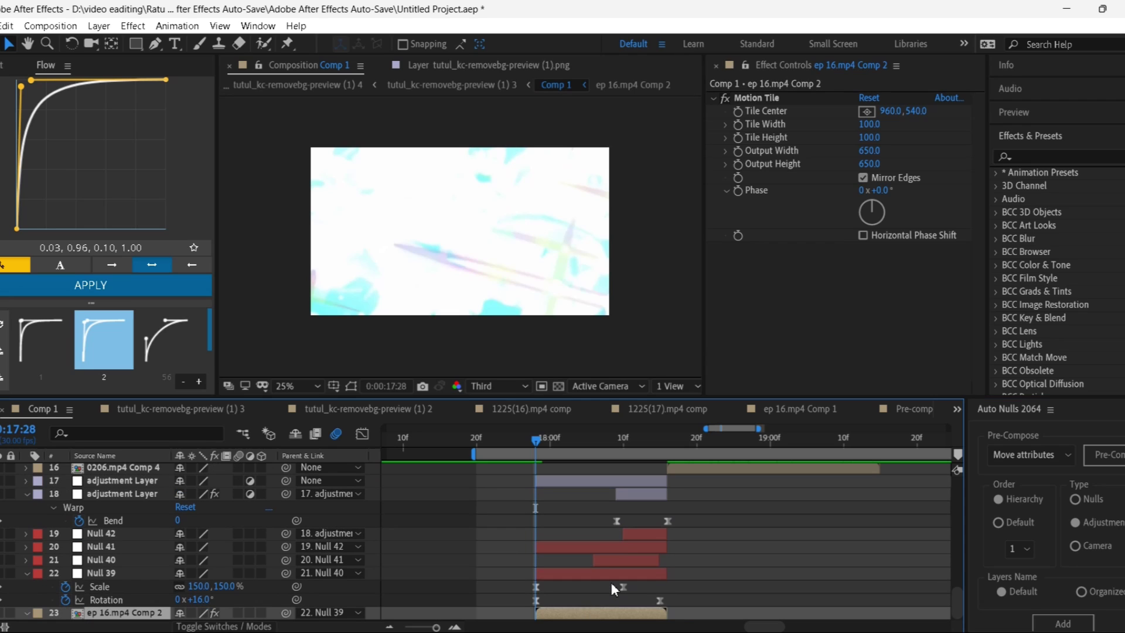
{"action": "key", "text": "ctrl+space"}
{"action": "type", "text": "tu"}
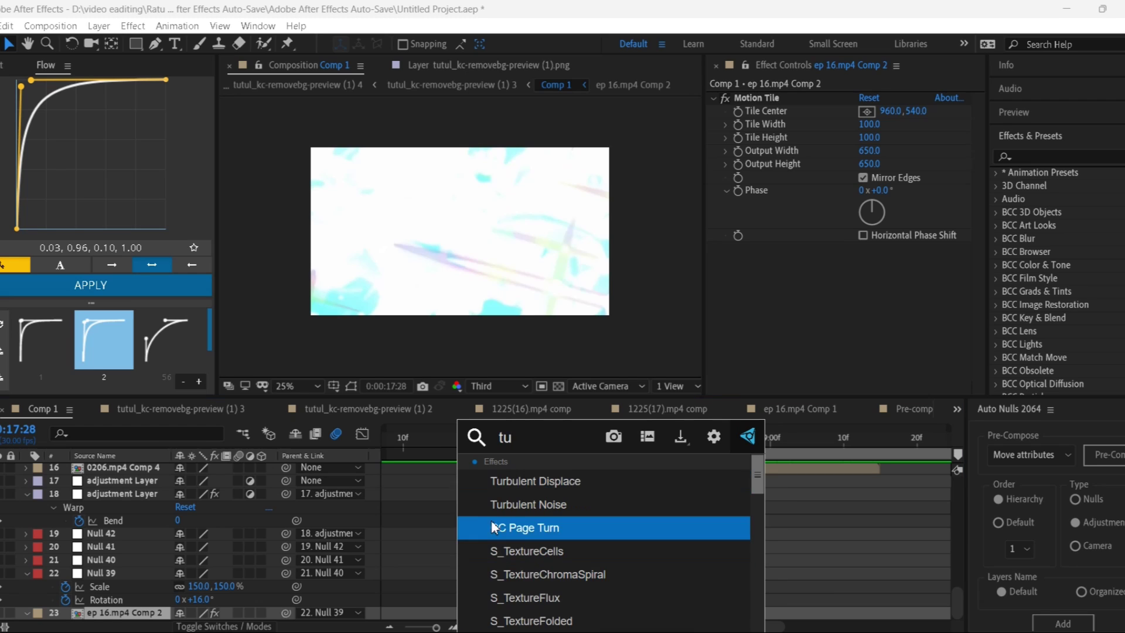
{"action": "left_click", "coordinate": [504, 482]}
{"action": "scroll", "coordinate": [645, 495], "scroll_direction": "down", "scroll_amount": 2}
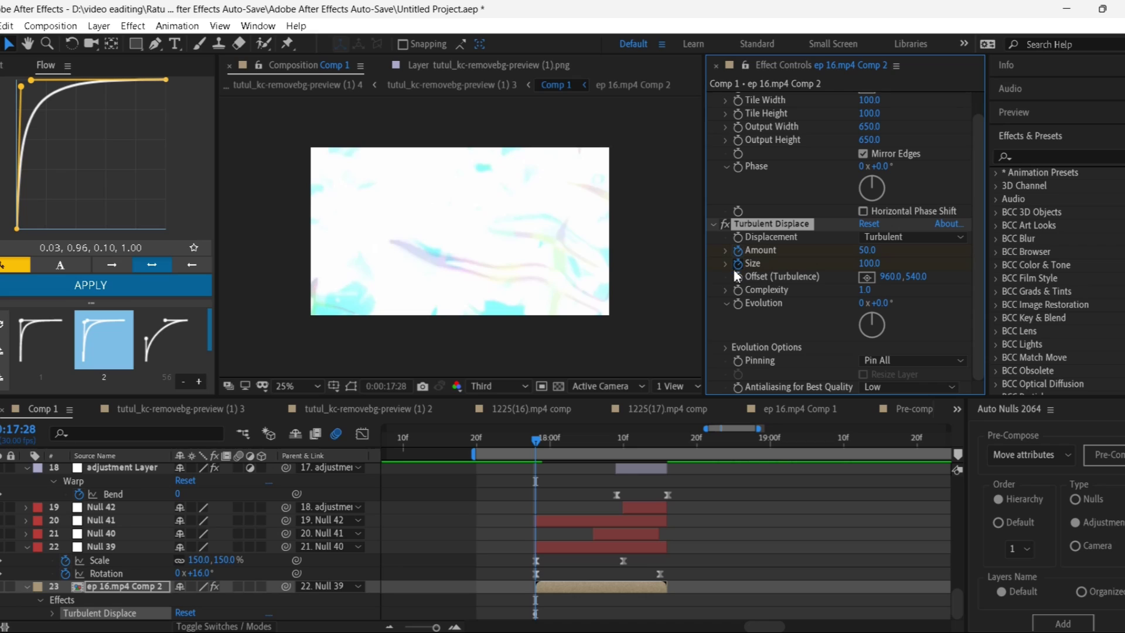
Step: Set the Turbulent Displace keyframes at 17:28 to Amount 20 and Size 80
{"action": "key", "text": "u"}
{"action": "scroll", "coordinate": [557, 573], "scroll_direction": "down", "scroll_amount": 1}
{"action": "left_click", "coordinate": [185, 602]}
{"action": "type", "text": "20"}
{"action": "key", "text": "Return"}
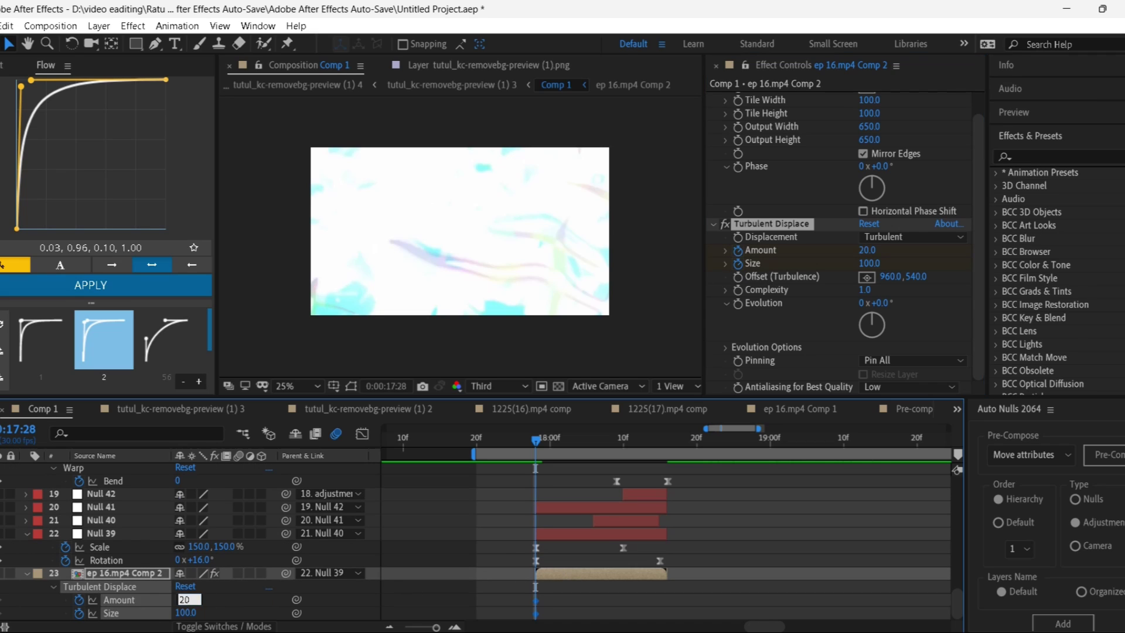
{"action": "left_click", "coordinate": [185, 612]}
{"action": "key", "text": "Return"}
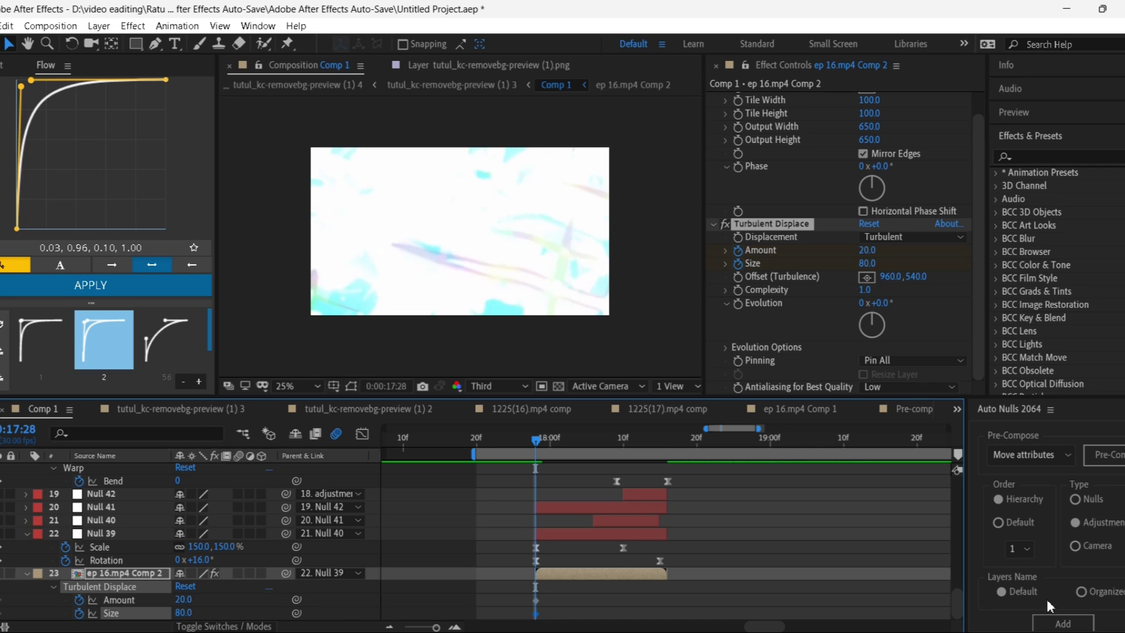
Step: Add Turbulent Displace keyframes at 18:15 with Amount 5 and Size 200
{"action": "left_click", "coordinate": [660, 449]}
{"action": "left_click", "coordinate": [184, 599]}
{"action": "type", "text": "5"}
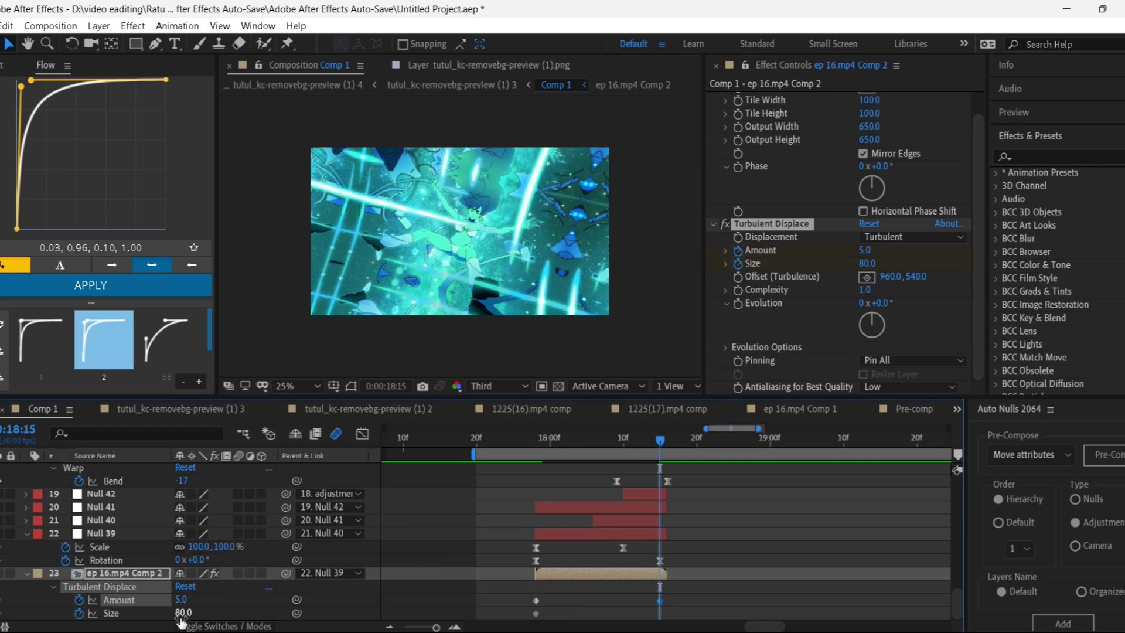
{"action": "key", "text": "Tab"}
{"action": "key", "text": "Return"}
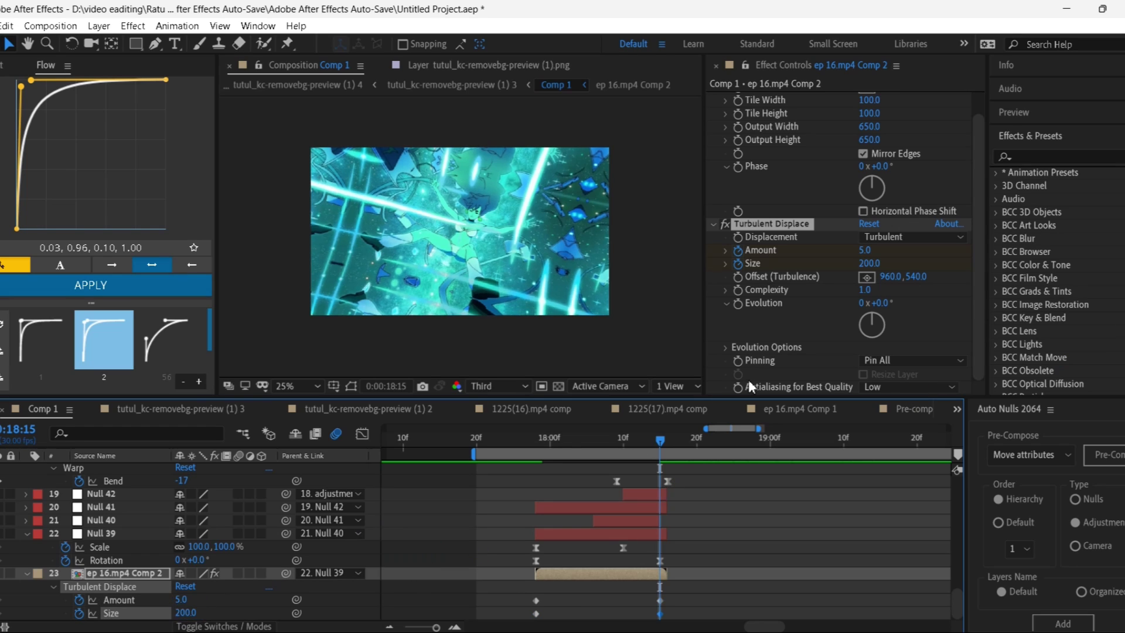
Step: Apply easy ease to the Amount and Size keyframes and move the last pair to the clip's end at 18:16
{"action": "right_click", "coordinate": [535, 613]}
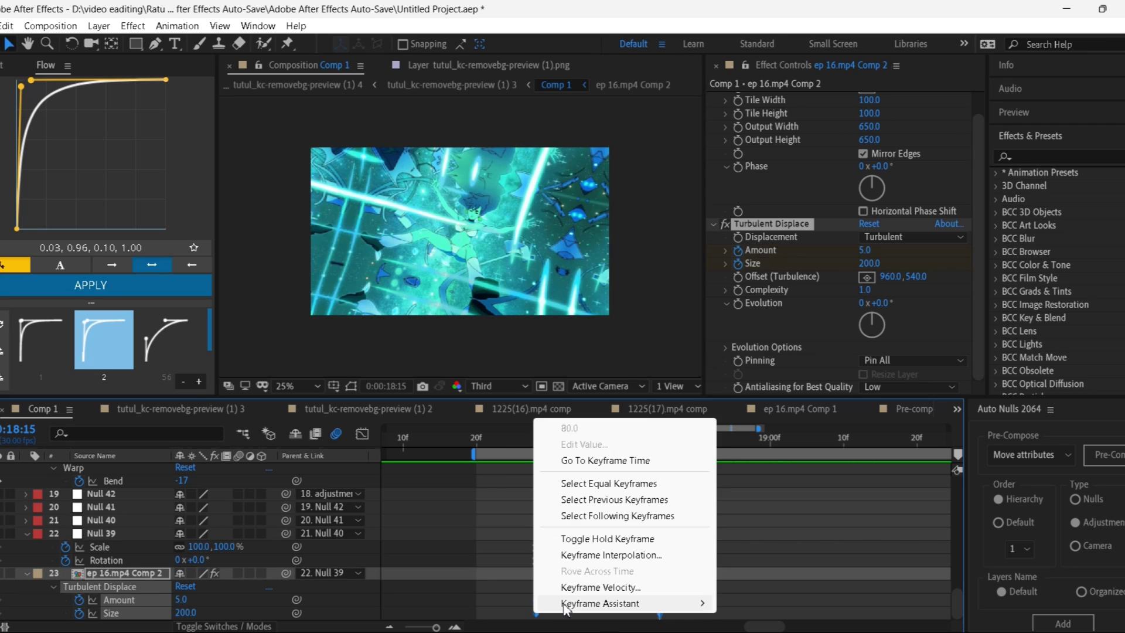
{"action": "mouse_move", "coordinate": [644, 604]}
{"action": "left_click", "coordinate": [749, 522]}
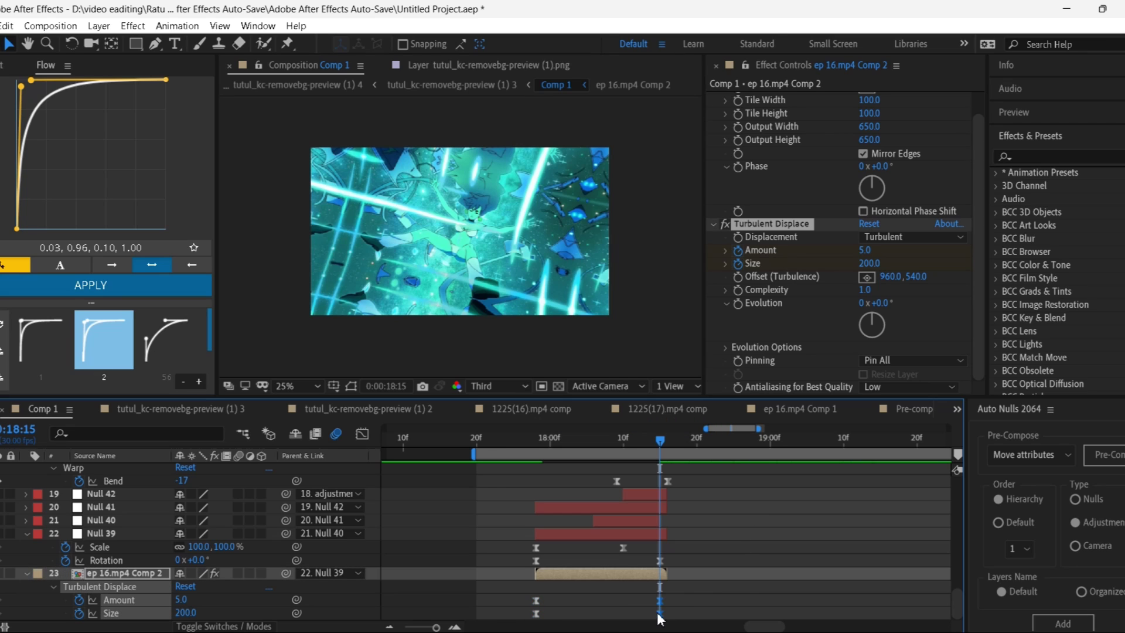
{"action": "left_click", "coordinate": [681, 603]}
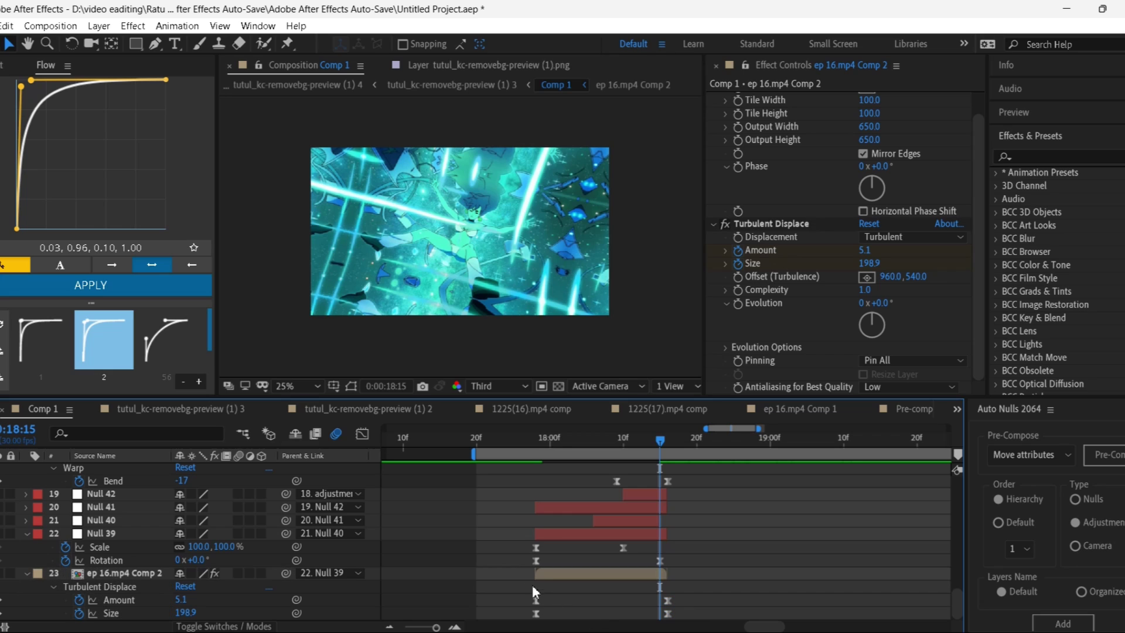
Step: Examine the Turbulent Displace Amount curve and scrub through the transition back to 17:28
{"action": "left_click", "coordinate": [536, 600]}
{"action": "left_click", "coordinate": [362, 433]}
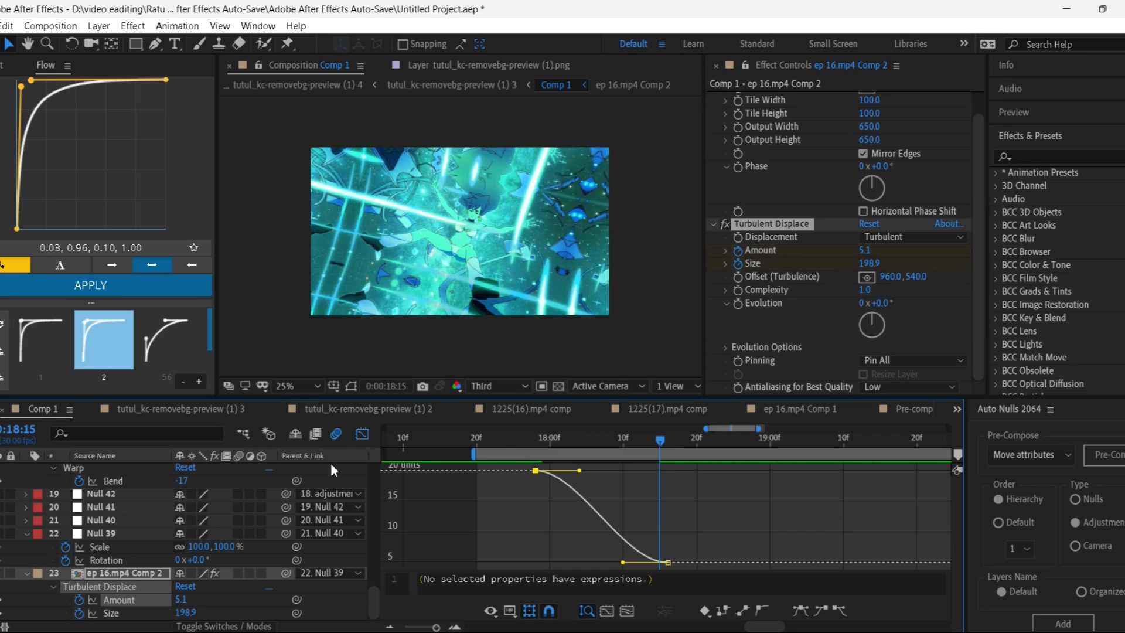
{"action": "left_click", "coordinate": [362, 433]}
{"action": "left_click_drag", "start_coordinate": [659, 443], "coordinate": [621, 466]}
{"action": "key", "text": "Page_Up"}
{"action": "key", "text": "Page_Up"}
{"action": "key", "text": "Page_Up"}
{"action": "key", "text": "Page_Up"}
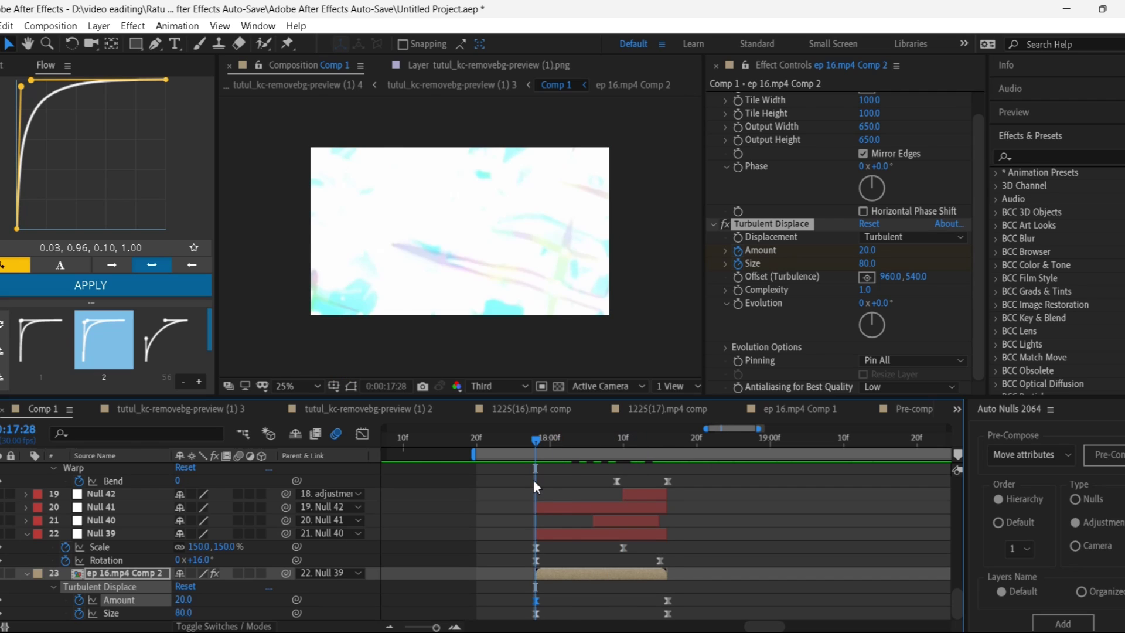
Step: Apply the Transform effect to ep 16.mp4 Comp 2 and enable keyframing for Skew and Skew Axis at 17:28
{"action": "key", "text": "ctrl+space"}
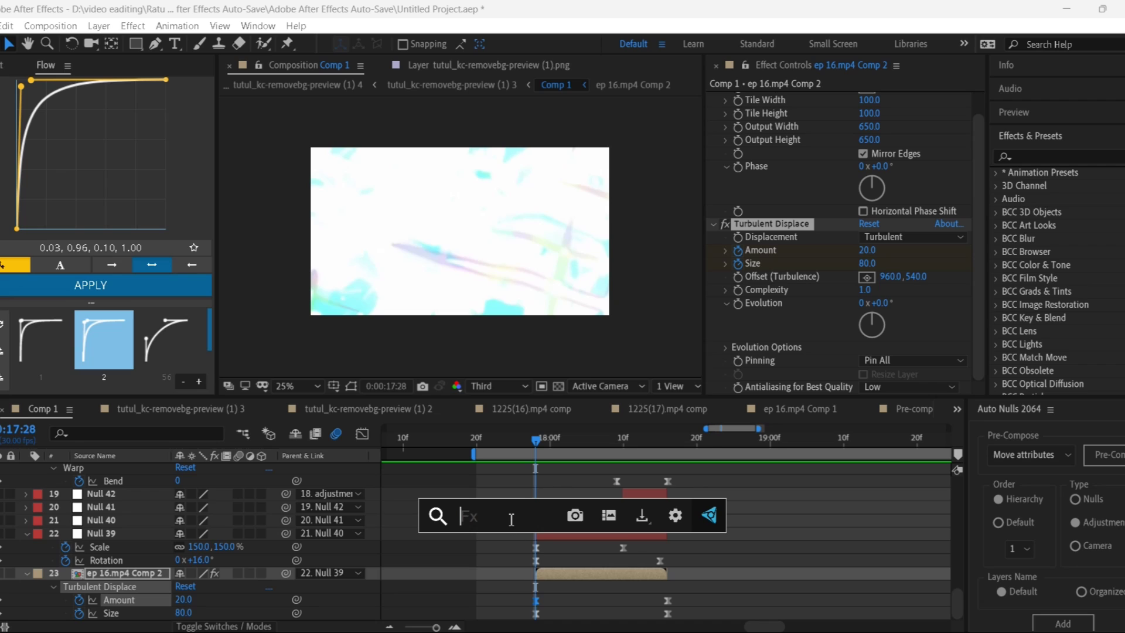
{"action": "type", "text": "tra"}
{"action": "left_click", "coordinate": [535, 486]}
{"action": "left_click", "coordinate": [738, 245]}
{"action": "left_click", "coordinate": [738, 259]}
{"action": "scroll", "coordinate": [602, 561], "scroll_direction": "down", "scroll_amount": 2}
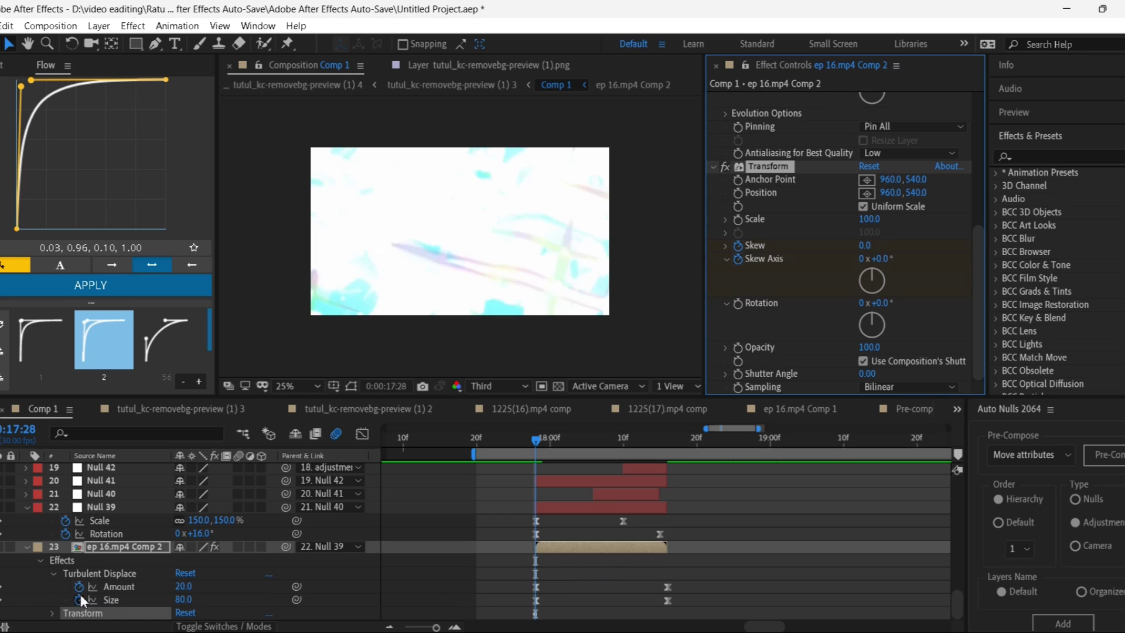
Step: Set the Transform effect's Skew keyframe at 17:28 to 15
{"action": "left_click", "coordinate": [53, 619]}
{"action": "scroll", "coordinate": [53, 586], "scroll_direction": "down", "scroll_amount": 4}
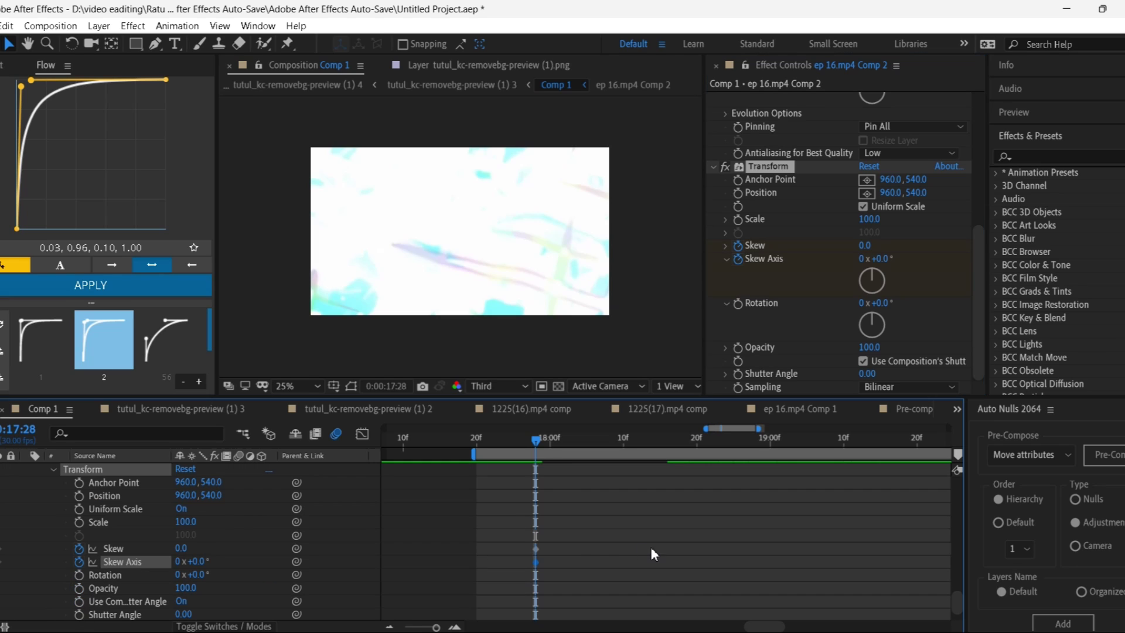
{"action": "scroll", "coordinate": [571, 518], "scroll_direction": "up", "scroll_amount": 3}
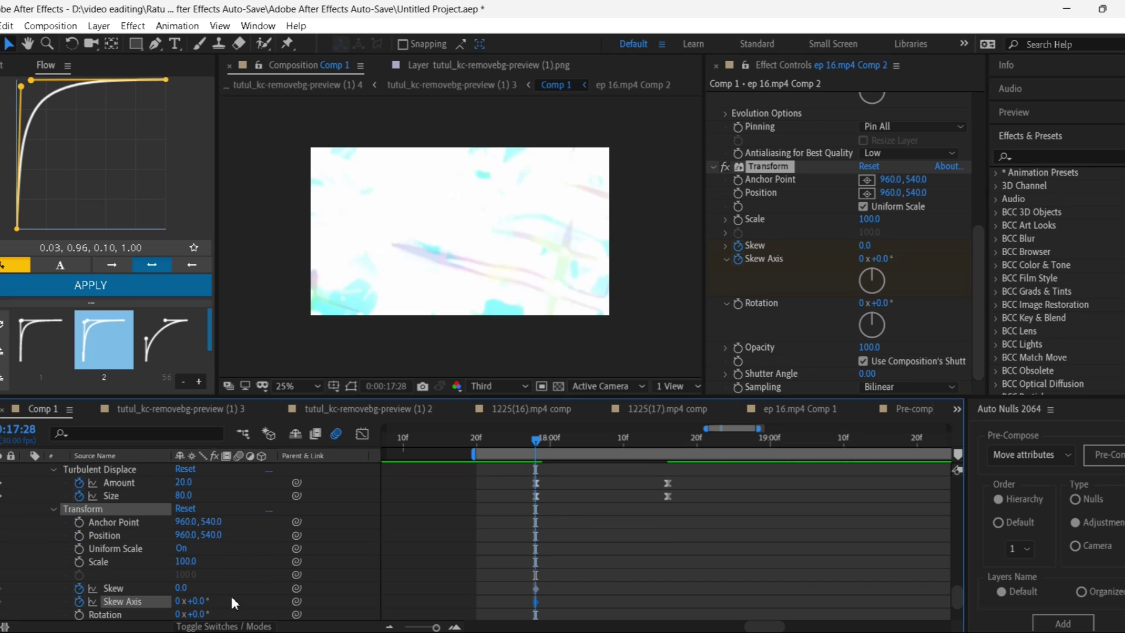
{"action": "left_click", "coordinate": [163, 595]}
{"action": "left_click", "coordinate": [181, 587]}
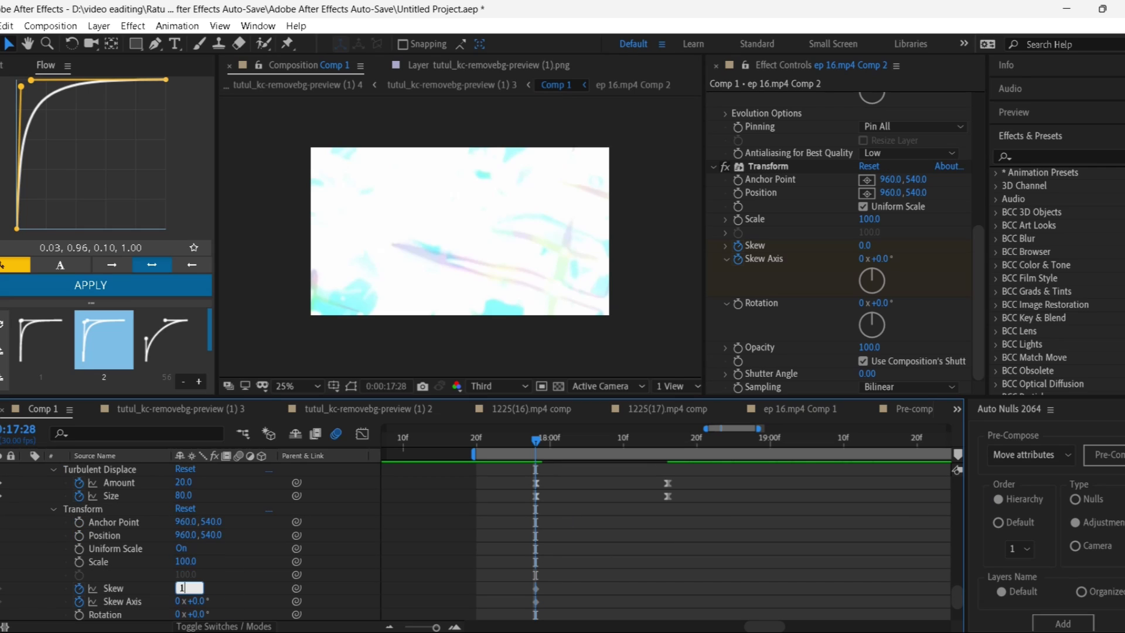
{"action": "key", "text": "Return"}
{"action": "scroll", "coordinate": [841, 508], "scroll_direction": "up", "scroll_amount": 3}
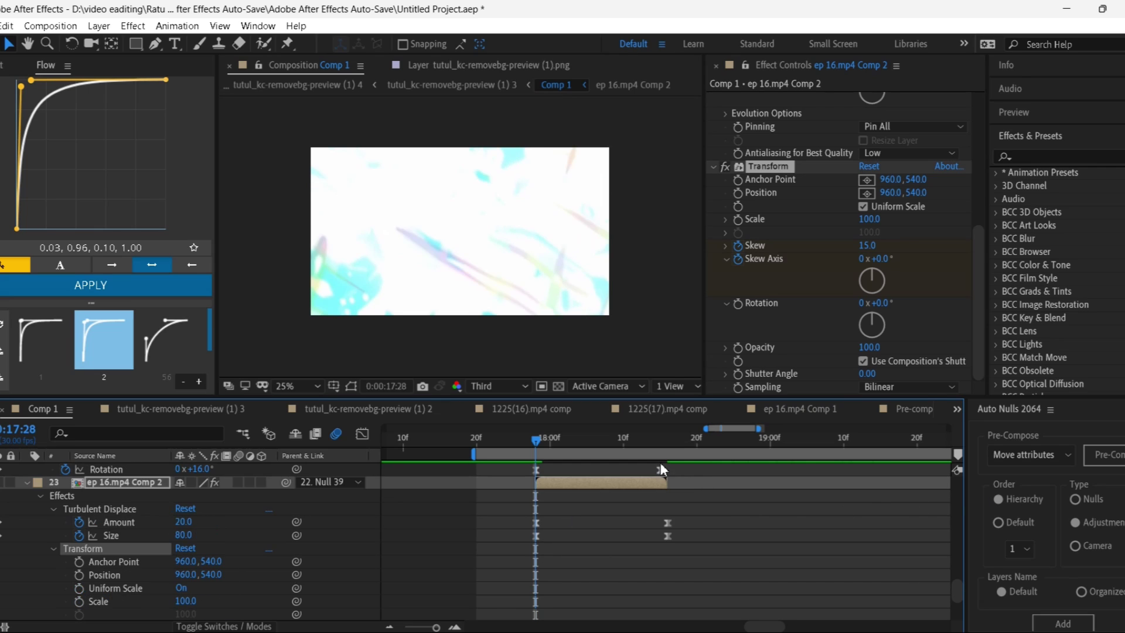
{"action": "left_click", "coordinate": [668, 438]}
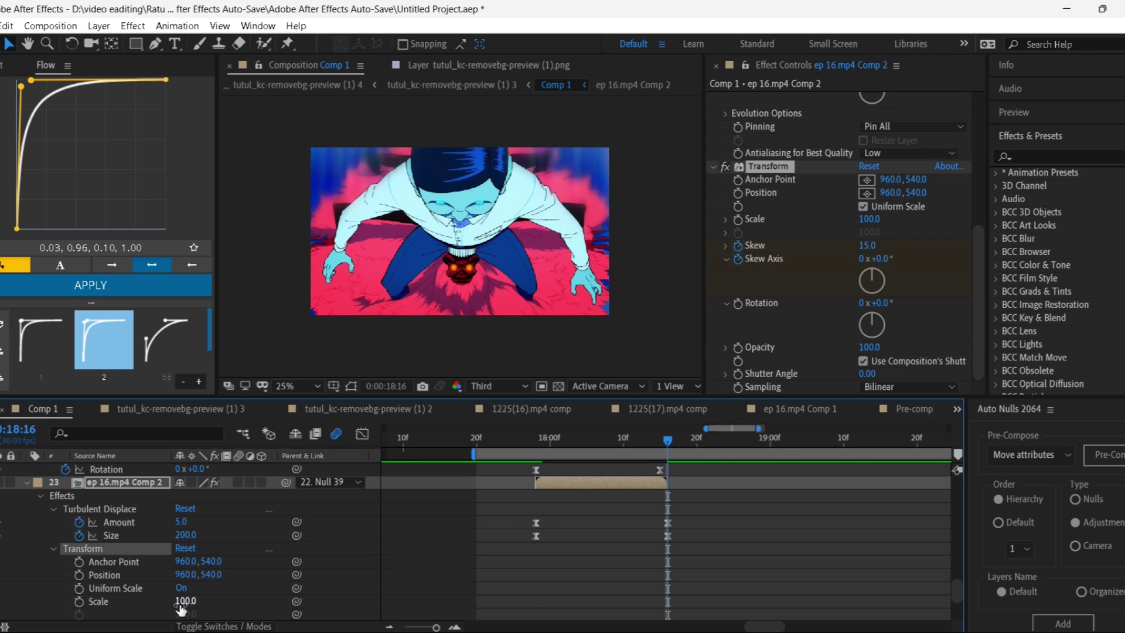
{"action": "left_click", "coordinate": [181, 521]}
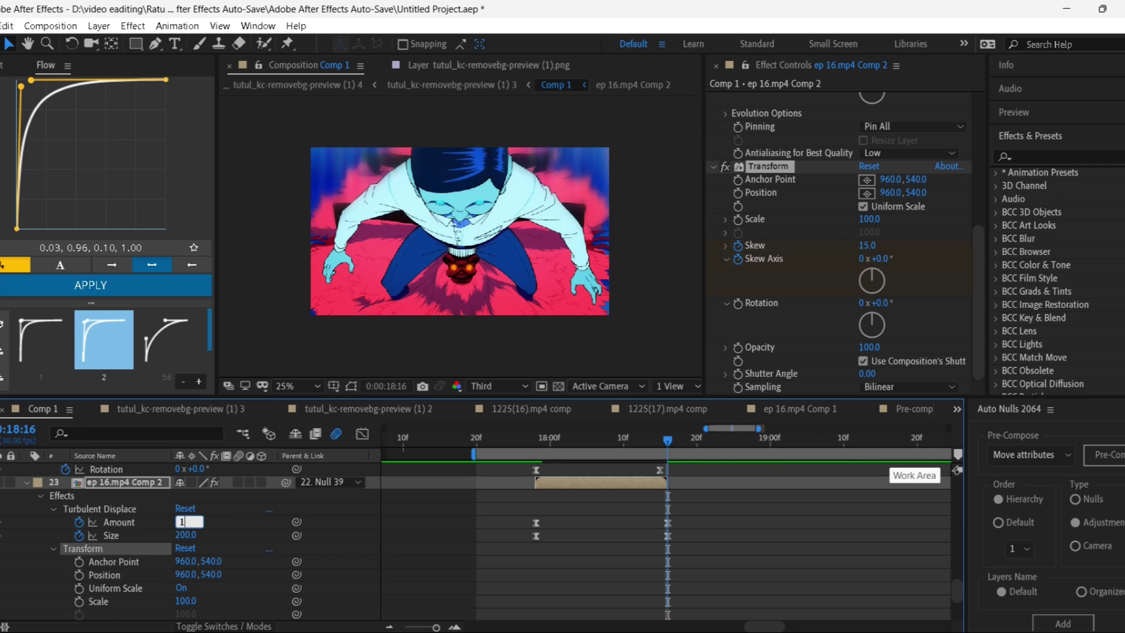
{"action": "type", "text": "1"}
{"action": "key", "text": "ctrl+z"}
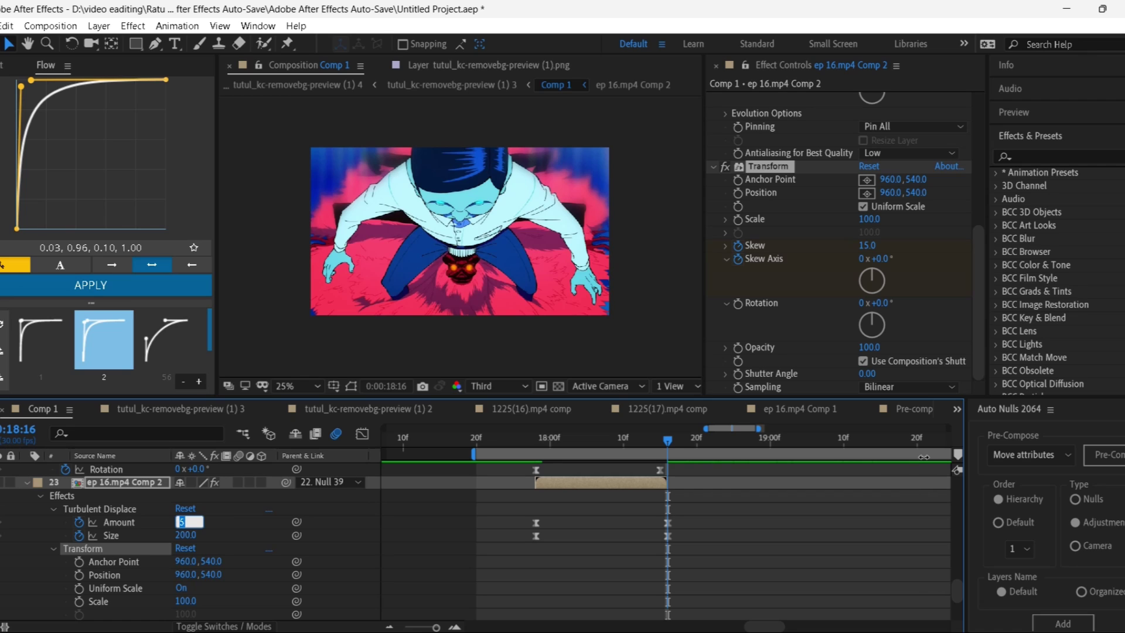
Step: Add Transform keyframes at 18:15 with Skew 0 and Skew Axis 30°
{"action": "left_click", "coordinate": [243, 583]}
{"action": "scroll", "coordinate": [143, 583], "scroll_direction": "down", "scroll_amount": 1}
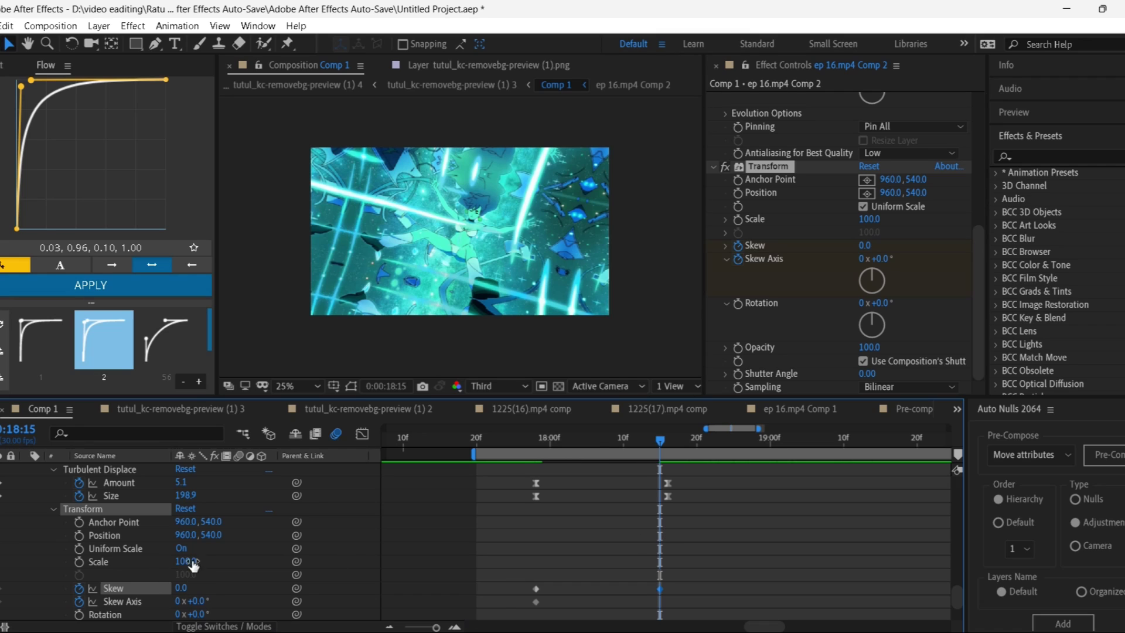
{"action": "left_click", "coordinate": [198, 601]}
{"action": "type", "text": "3"}
{"action": "key", "text": "BackSpace"}
{"action": "type", "text": "44"}
{"action": "key", "text": "Return"}
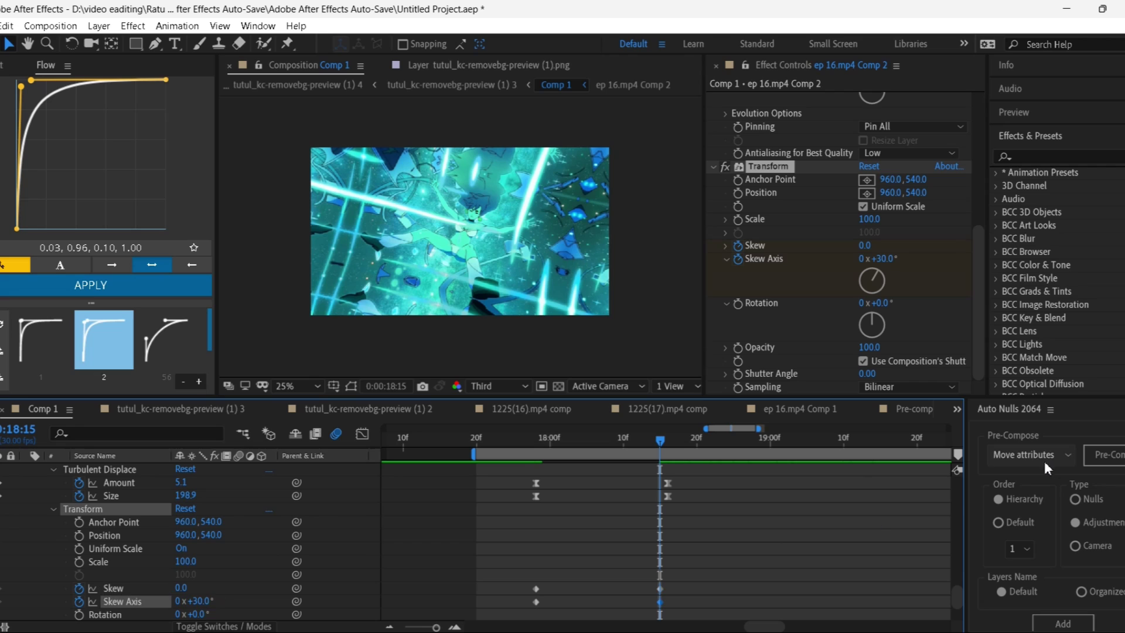
Step: Move the last Skew and Skew Axis keyframes to 18:16 and apply easy ease to both properties' keyframes
{"action": "scroll", "coordinate": [675, 526], "scroll_direction": "up", "scroll_amount": 3}
{"action": "key", "text": "ctrl+z"}
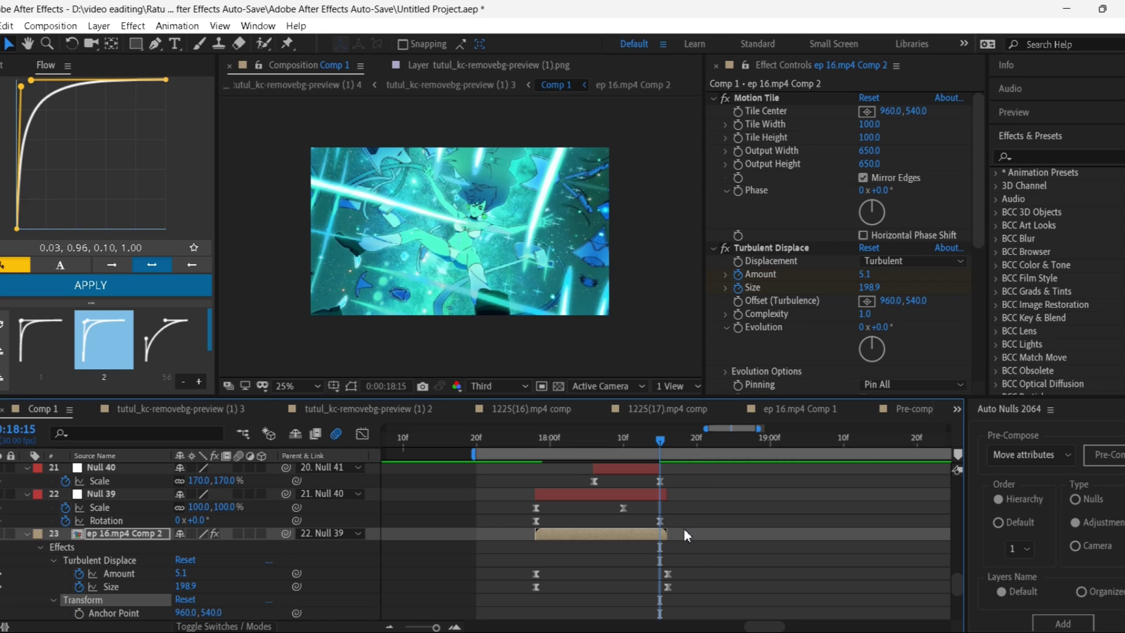
{"action": "scroll", "coordinate": [684, 528], "scroll_direction": "down", "scroll_amount": 5}
{"action": "left_click_drag", "start_coordinate": [683, 554], "coordinate": [668, 575]}
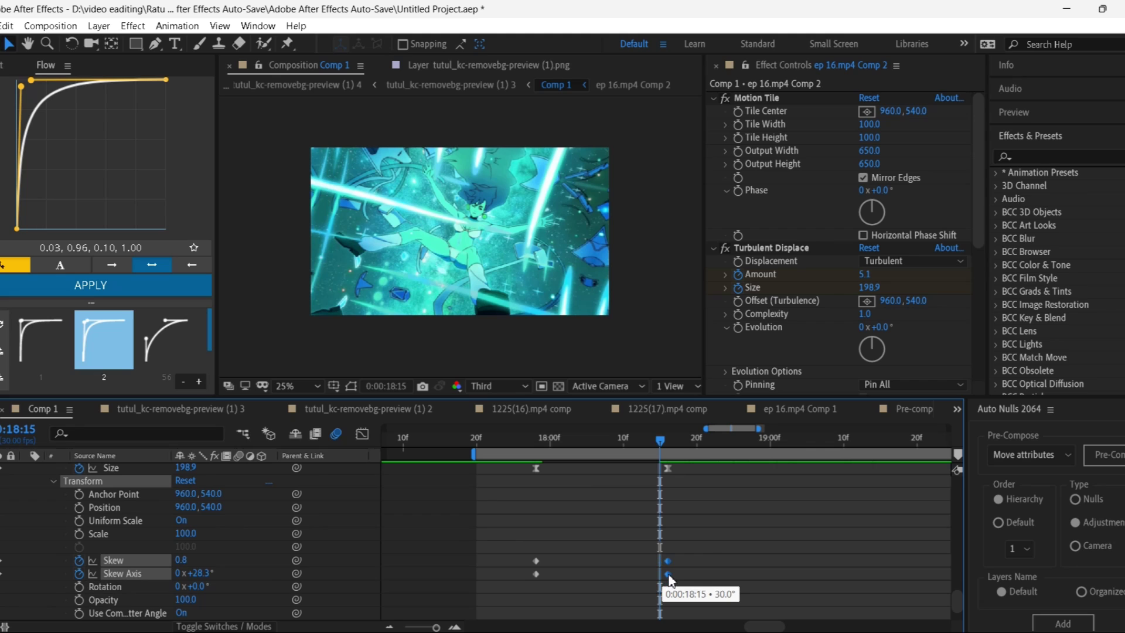
{"action": "right_click", "coordinate": [536, 573]}
{"action": "mouse_move", "coordinate": [585, 567]}
{"action": "left_click", "coordinate": [808, 467]}
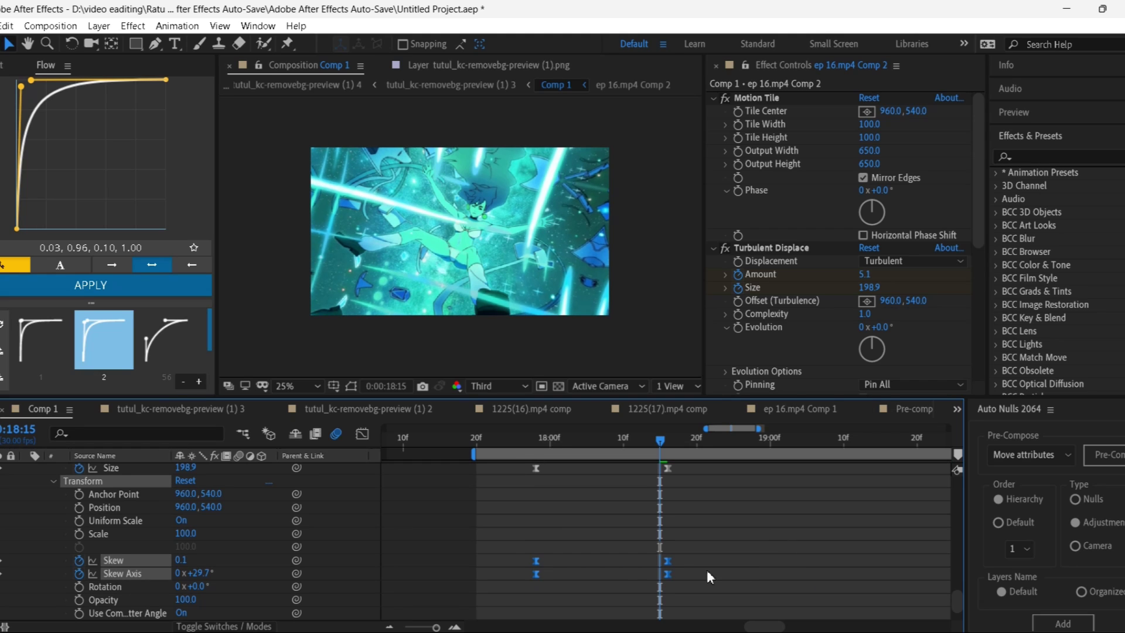
Step: Steepen the start of the Skew curve by shortening the 17:28 keyframe's outgoing handle, and collapse ep 16.mp4 Comp 2
{"action": "left_click", "coordinate": [362, 433]}
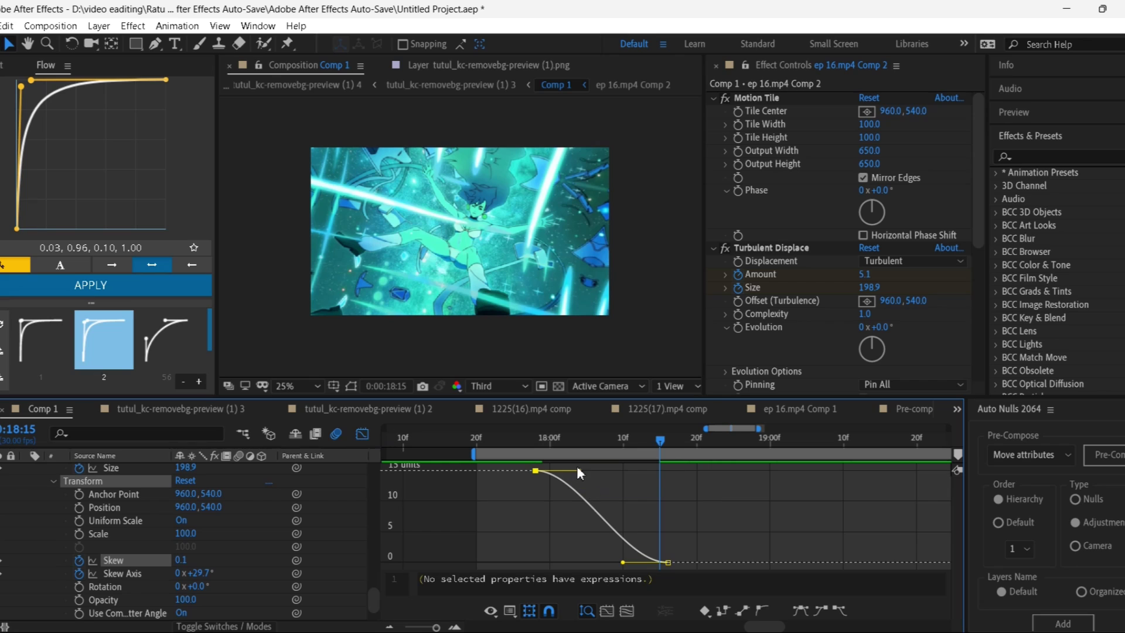
{"action": "left_click_drag", "start_coordinate": [578, 470], "coordinate": [540, 478]}
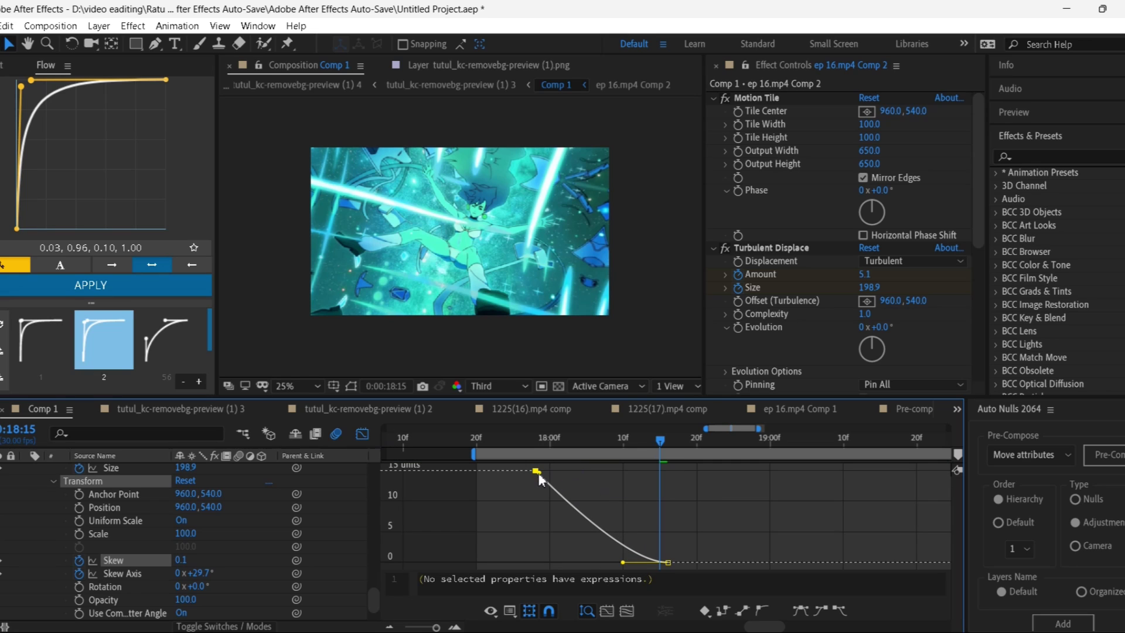
{"action": "left_click", "coordinate": [362, 433]}
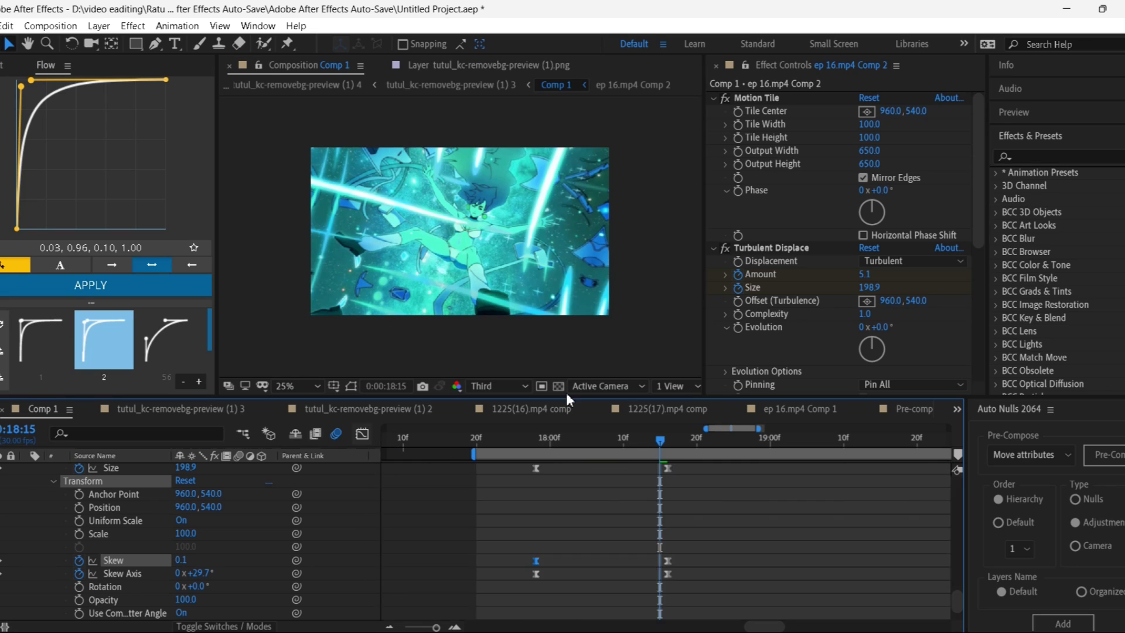
{"action": "scroll", "coordinate": [100, 507], "scroll_direction": "up", "scroll_amount": 3}
{"action": "left_click", "coordinate": [27, 494]}
{"action": "scroll", "coordinate": [613, 500], "scroll_direction": "up", "scroll_amount": 1}
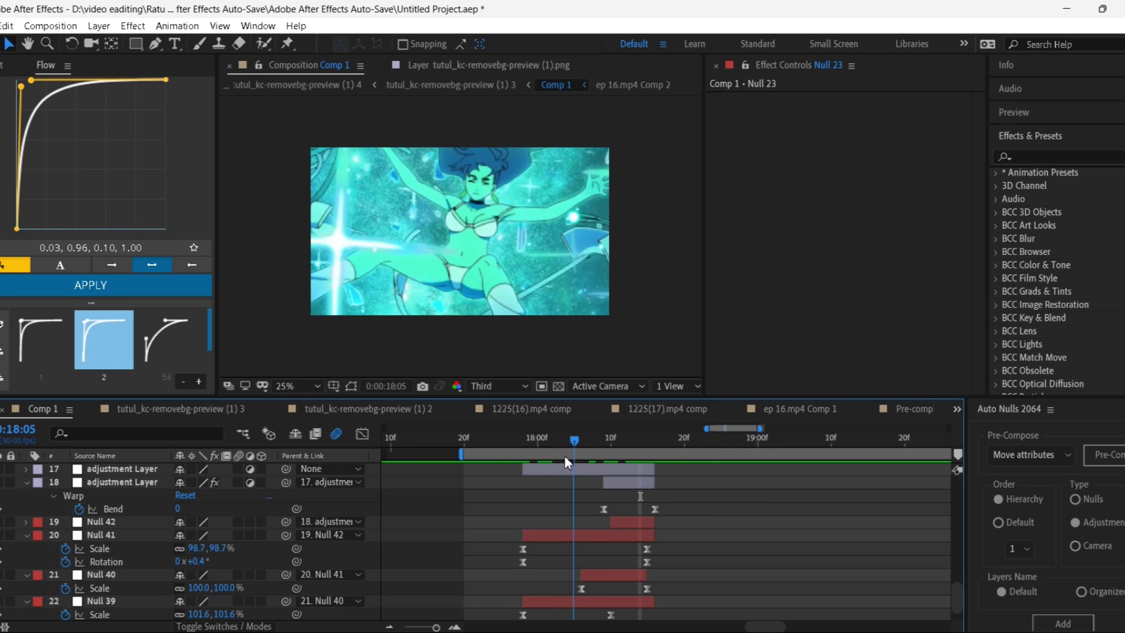
Step: Paste the X and Y Position keyframes onto Null 41 and shift them so the last one sits at 18:18
{"action": "left_click_drag", "start_coordinate": [564, 455], "coordinate": [544, 510]}
{"action": "left_click", "coordinate": [553, 534]}
{"action": "key", "text": "ctrl+v"}
{"action": "left_click_drag", "start_coordinate": [712, 562], "coordinate": [669, 561]}
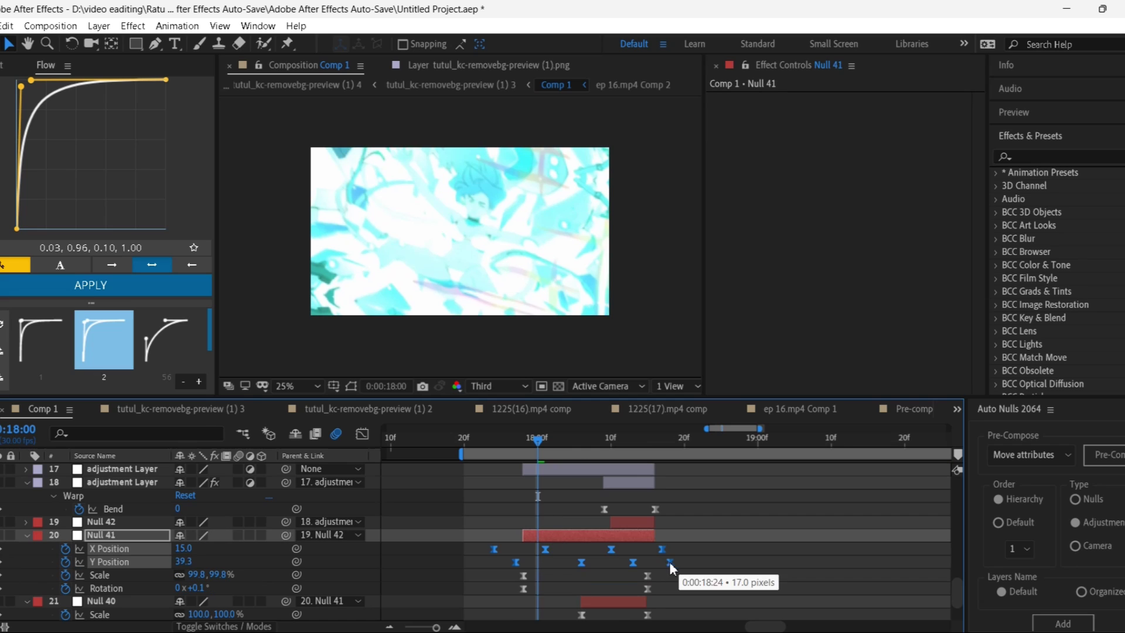
Step: Review the values of Null 41's X and Y Position keyframes from 17:24 to 18:18
{"action": "left_click_drag", "start_coordinate": [537, 440], "coordinate": [493, 482]}
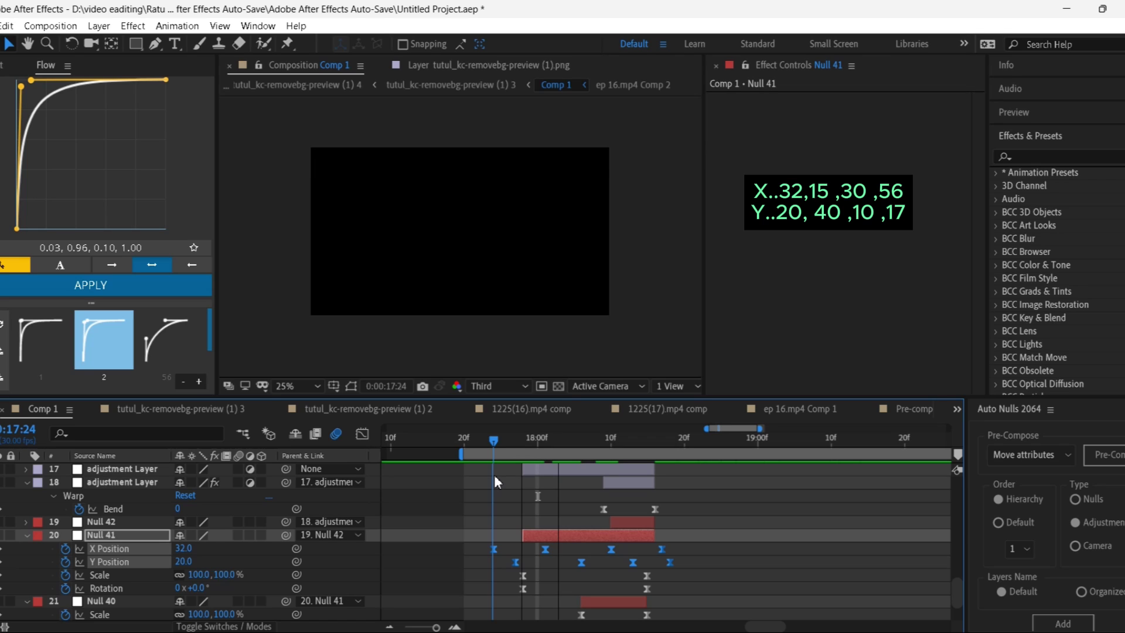
{"action": "left_click_drag", "start_coordinate": [494, 474], "coordinate": [581, 500]}
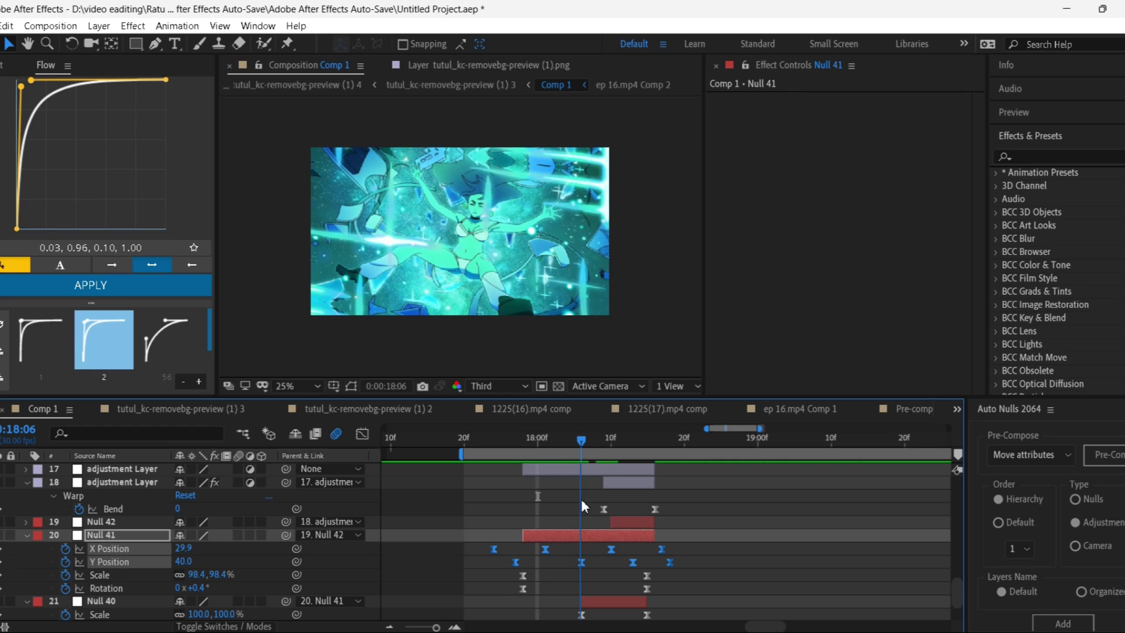
{"action": "left_click_drag", "start_coordinate": [581, 497], "coordinate": [664, 519]}
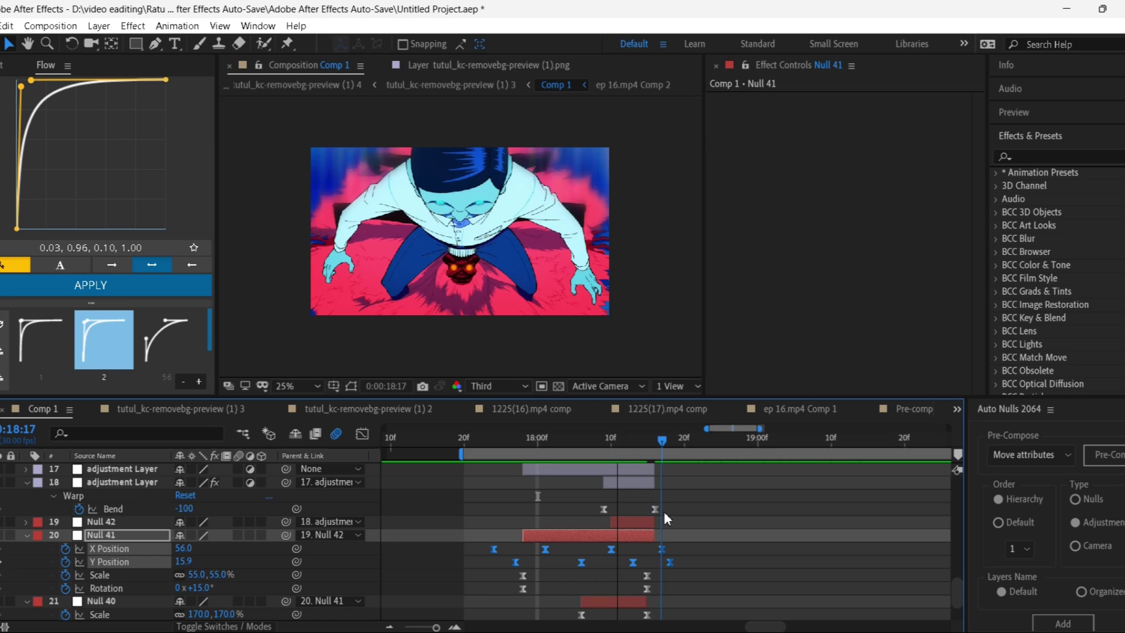
{"action": "left_click_drag", "start_coordinate": [664, 518], "coordinate": [674, 521]}
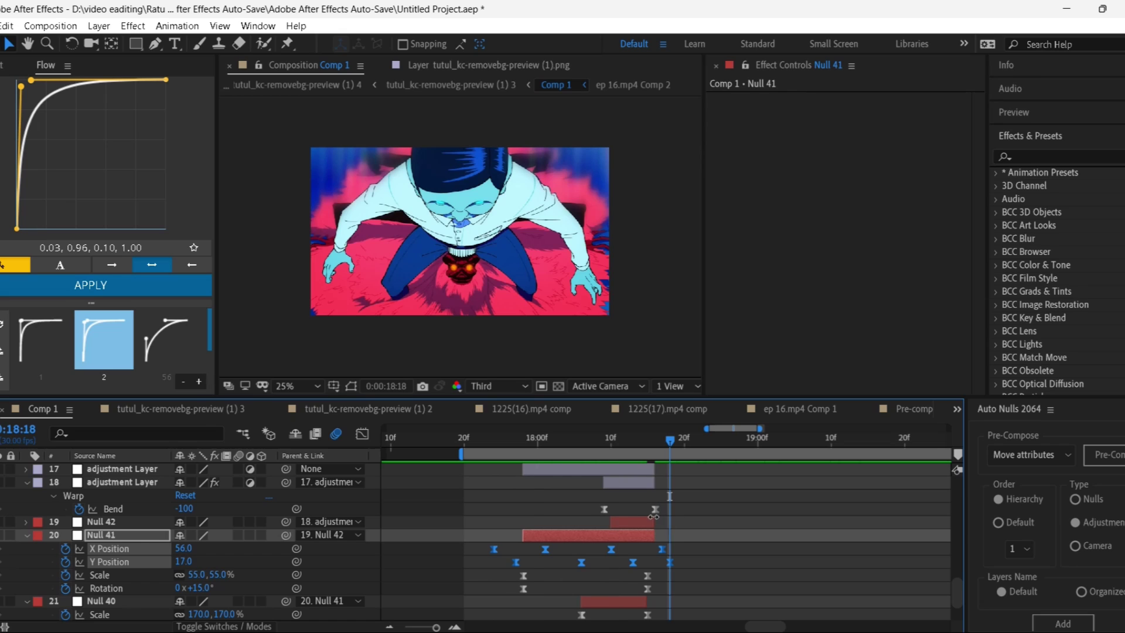
Step: Select adjustment layer 17 and collapse the properties of Nulls 41, 40 and 39
{"action": "left_click", "coordinate": [596, 472]}
{"action": "left_click", "coordinate": [26, 534]}
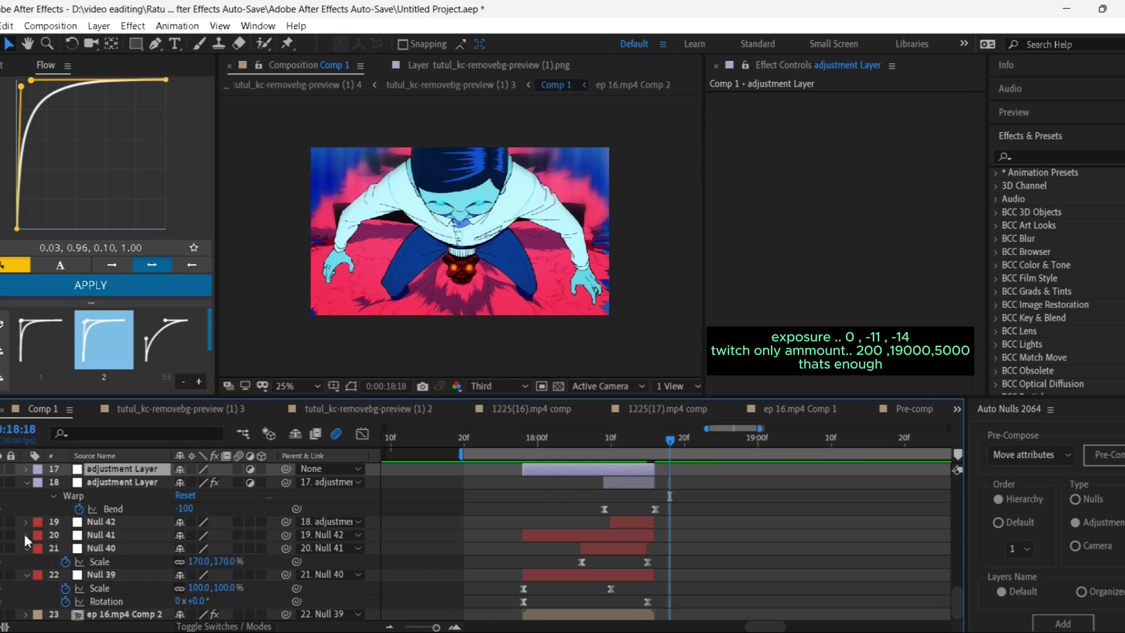
{"action": "scroll", "coordinate": [28, 477], "scroll_direction": "down", "scroll_amount": 2}
{"action": "left_click", "coordinate": [26, 548]}
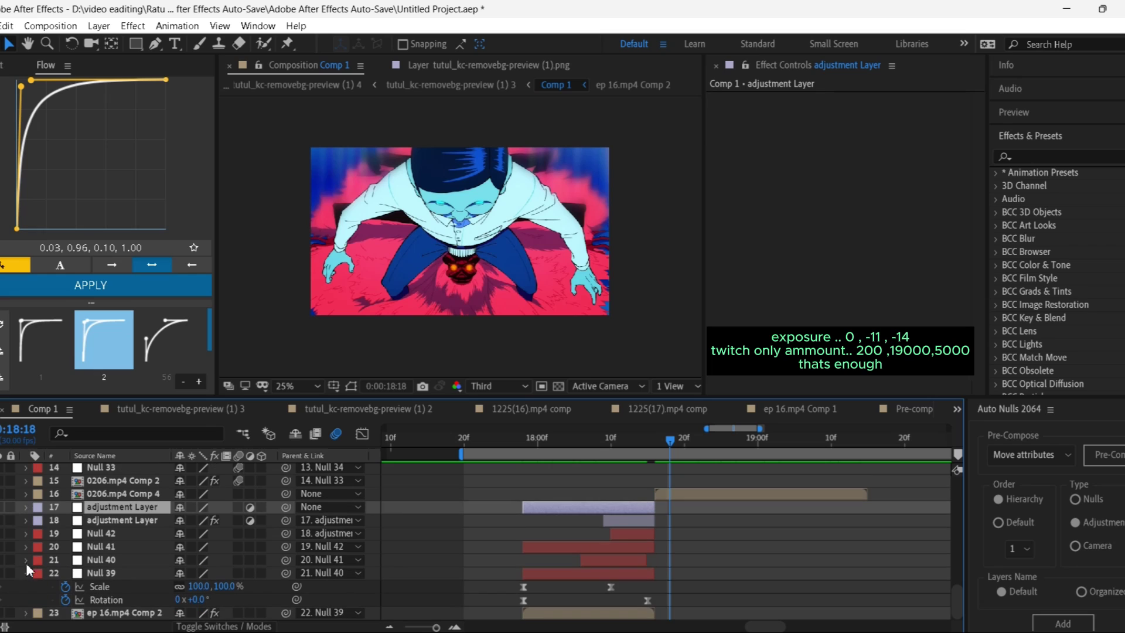
{"action": "left_click", "coordinate": [24, 574]}
Step: Review the Exposure and Twitch Amount keyframes on adjustment layer 17 and collapse the layer
{"action": "left_click_drag", "start_coordinate": [671, 443], "coordinate": [551, 462]}
{"action": "key", "text": "u"}
{"action": "left_click_drag", "start_coordinate": [537, 515], "coordinate": [516, 545]}
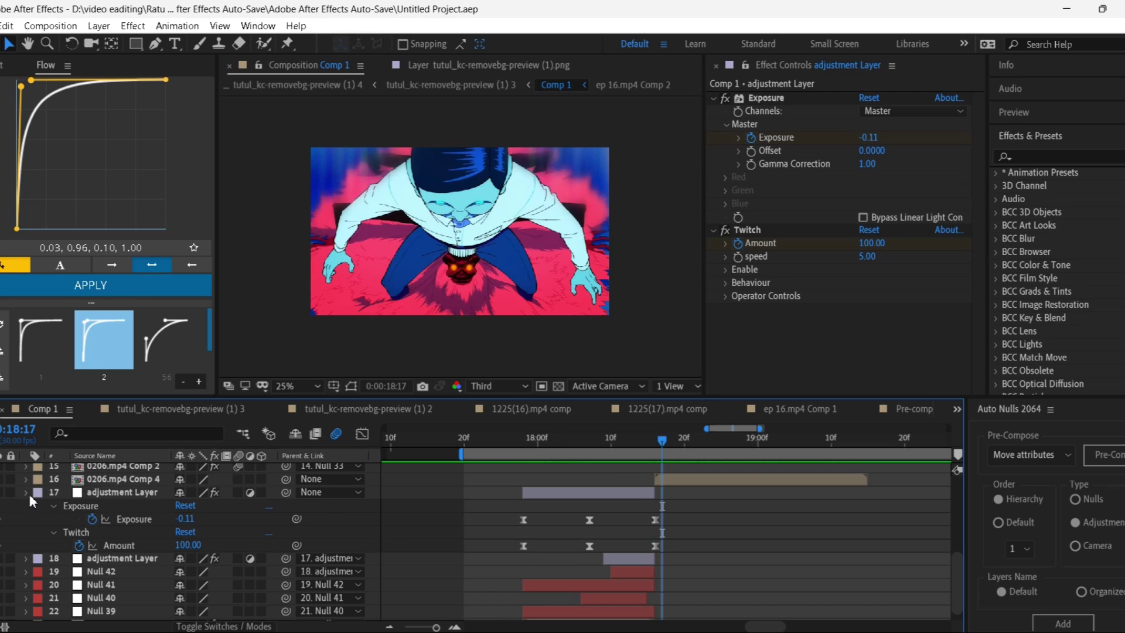
{"action": "left_click", "coordinate": [27, 492]}
{"action": "scroll", "coordinate": [615, 541], "scroll_direction": "up", "scroll_amount": 1}
{"action": "scroll", "coordinate": [640, 542], "scroll_direction": "down", "scroll_amount": 1}
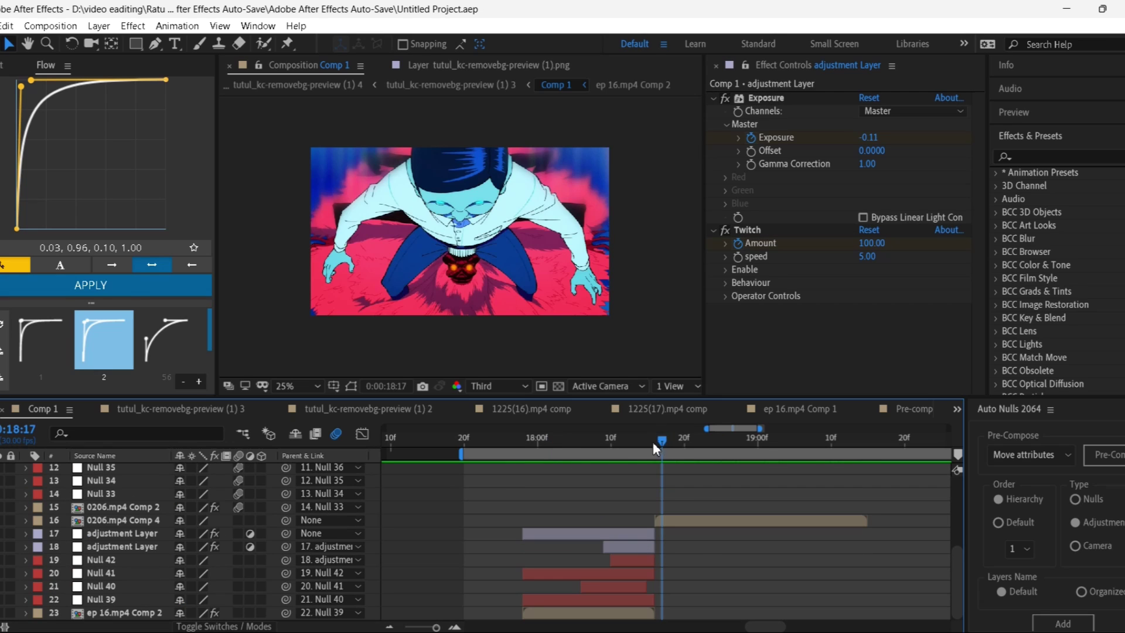
Step: Preview the transition from 17:23
{"action": "left_click_drag", "start_coordinate": [653, 442], "coordinate": [484, 476]}
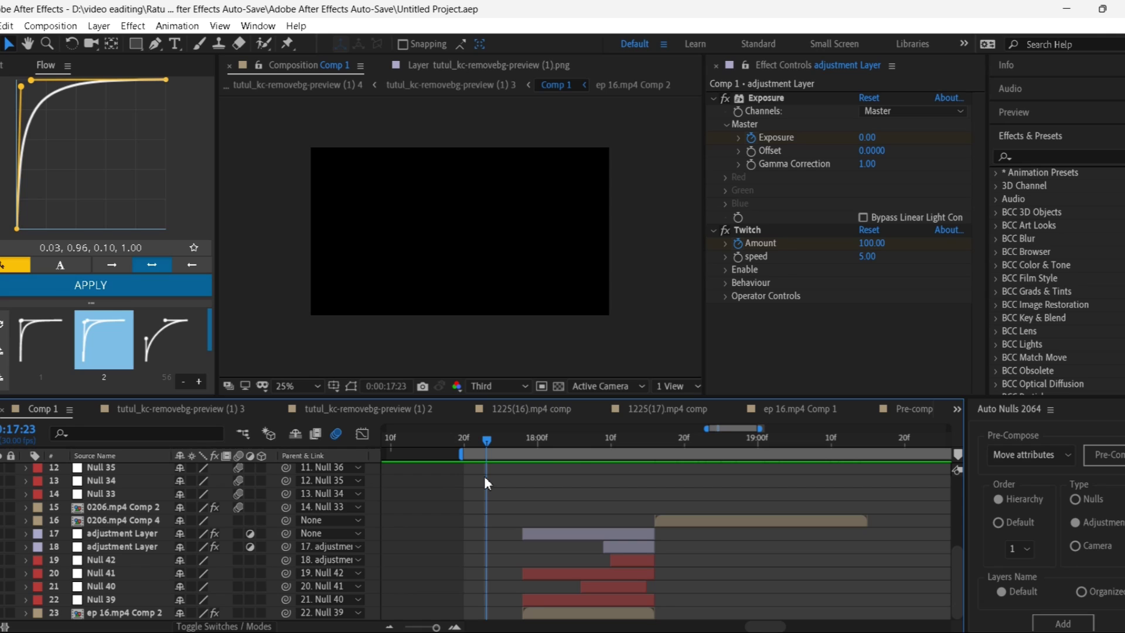
{"action": "key", "text": "space"}
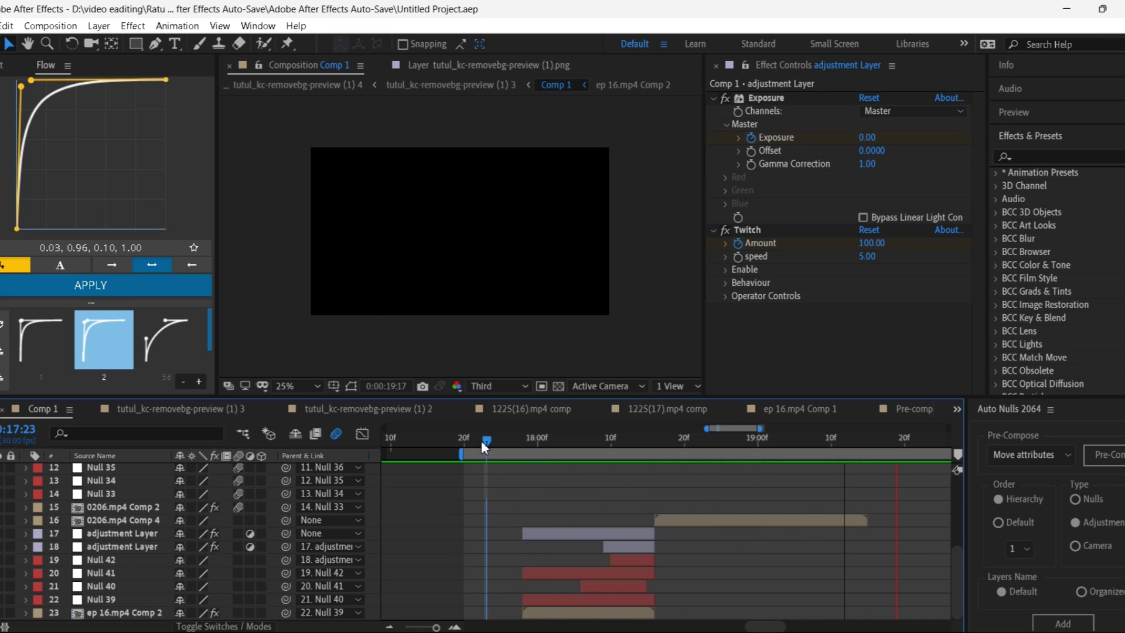
{"action": "left_click_drag", "start_coordinate": [475, 441], "coordinate": [466, 449]}
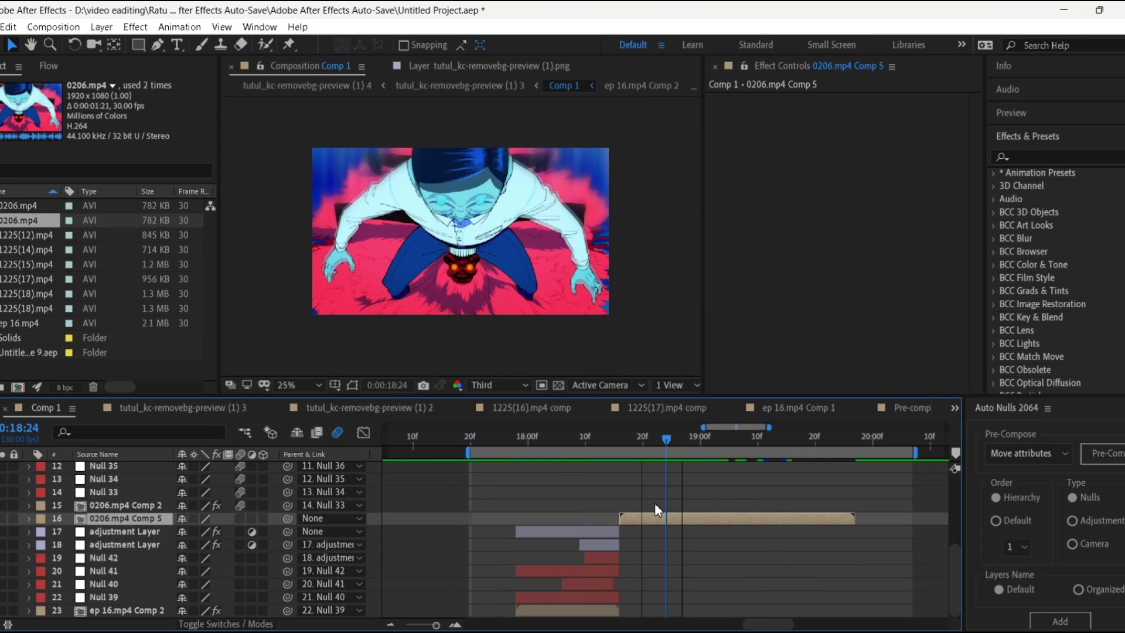
Step: Go to the start of 0206.mp4 Comp 5 at 18:16 and apply the Motion Tile effect to it
{"action": "key", "text": "i"}
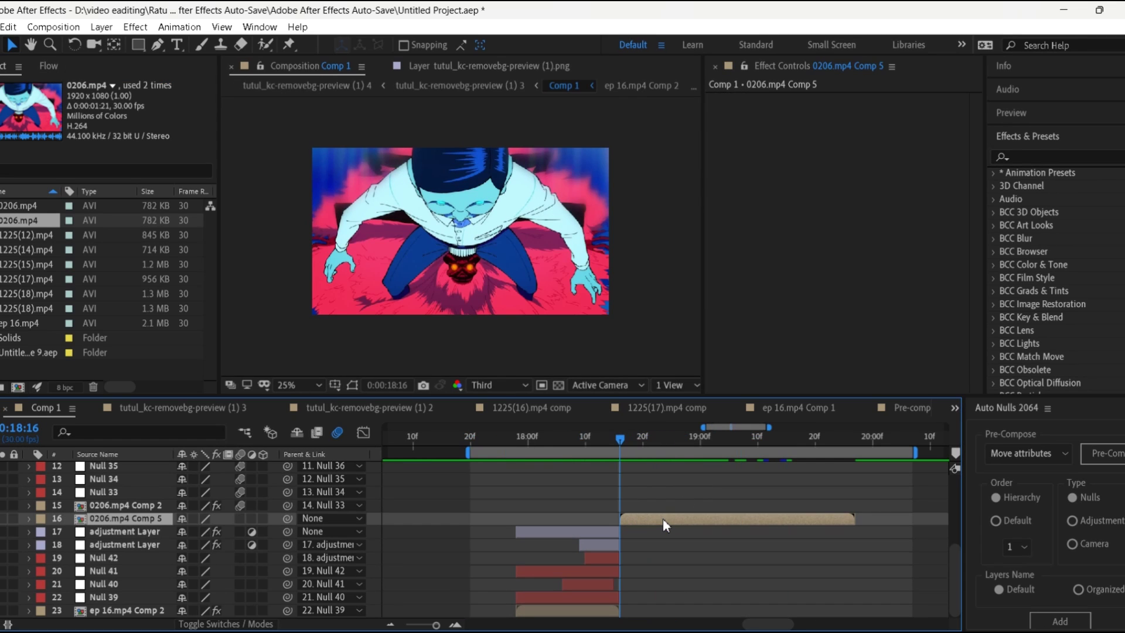
{"action": "right_click", "coordinate": [663, 519]}
{"action": "left_click", "coordinate": [699, 543]}
{"action": "left_click", "coordinate": [677, 519]}
{"action": "key", "text": "ctrl+space"}
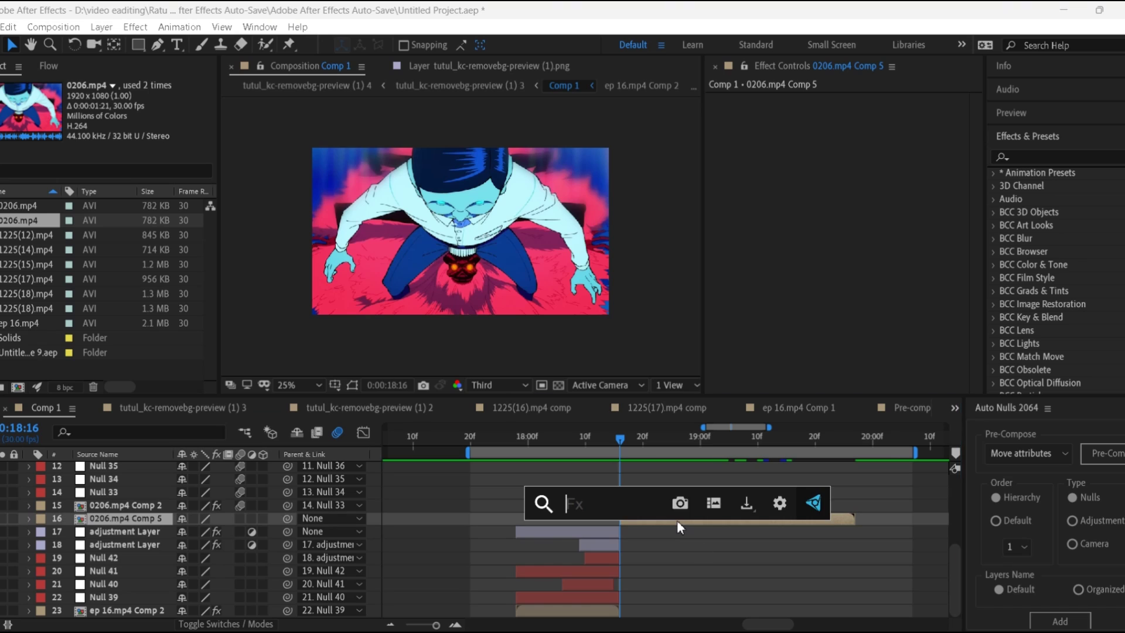
{"action": "type", "text": "moti"}
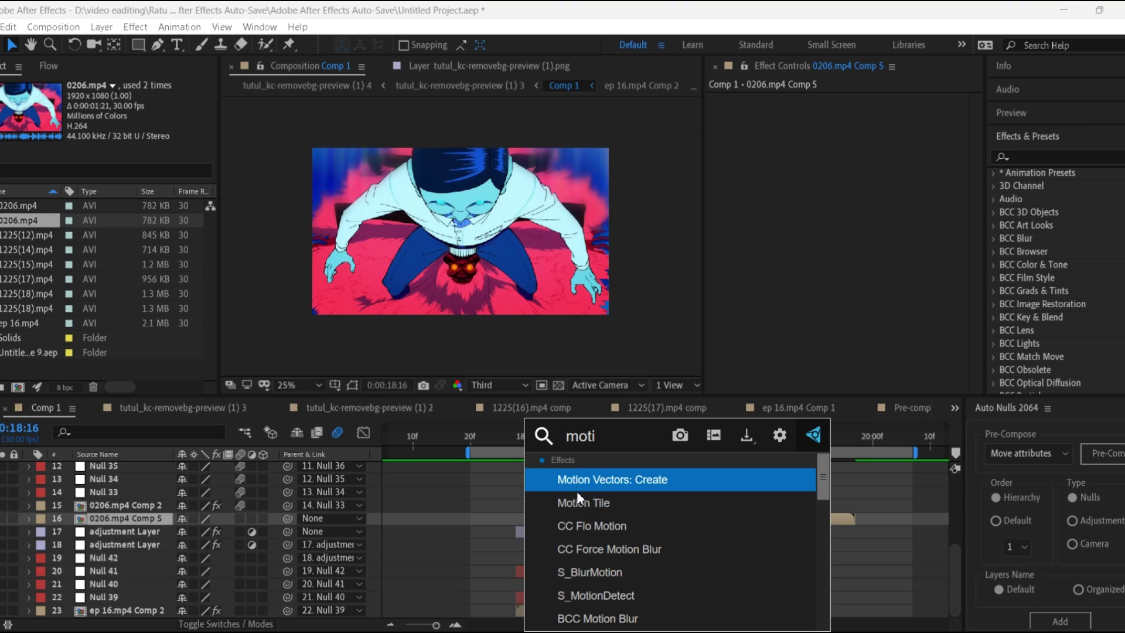
{"action": "left_click", "coordinate": [577, 501]}
Step: Set Motion Tile's Output Width and Output Height to 650 and enable Mirror Edges
{"action": "left_click", "coordinate": [867, 151]}
{"action": "type", "text": "650"}
{"action": "key", "text": "Return"}
{"action": "left_click", "coordinate": [877, 158]}
{"action": "type", "text": "650"}
{"action": "key", "text": "Return"}
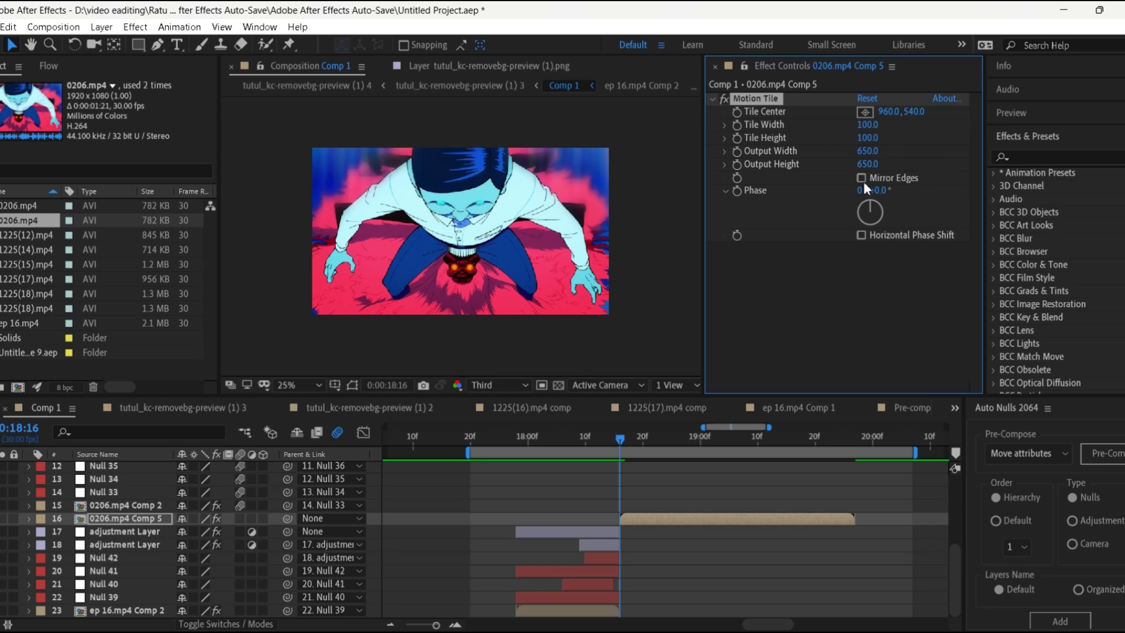
Step: Apply Turbulent Displace to 0206.mp4 Comp 5 and enable keyframing for Amount and Size at 18:16, with Amount 25
{"action": "key", "text": "ctrl+space"}
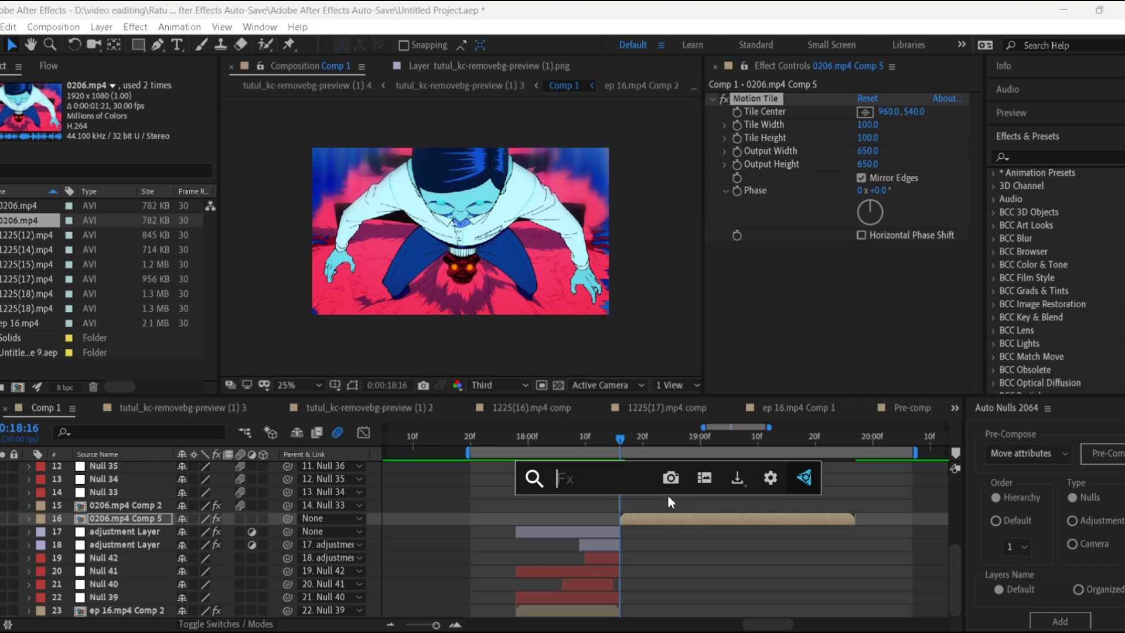
{"action": "type", "text": "tu"}
{"action": "left_click", "coordinate": [617, 492]}
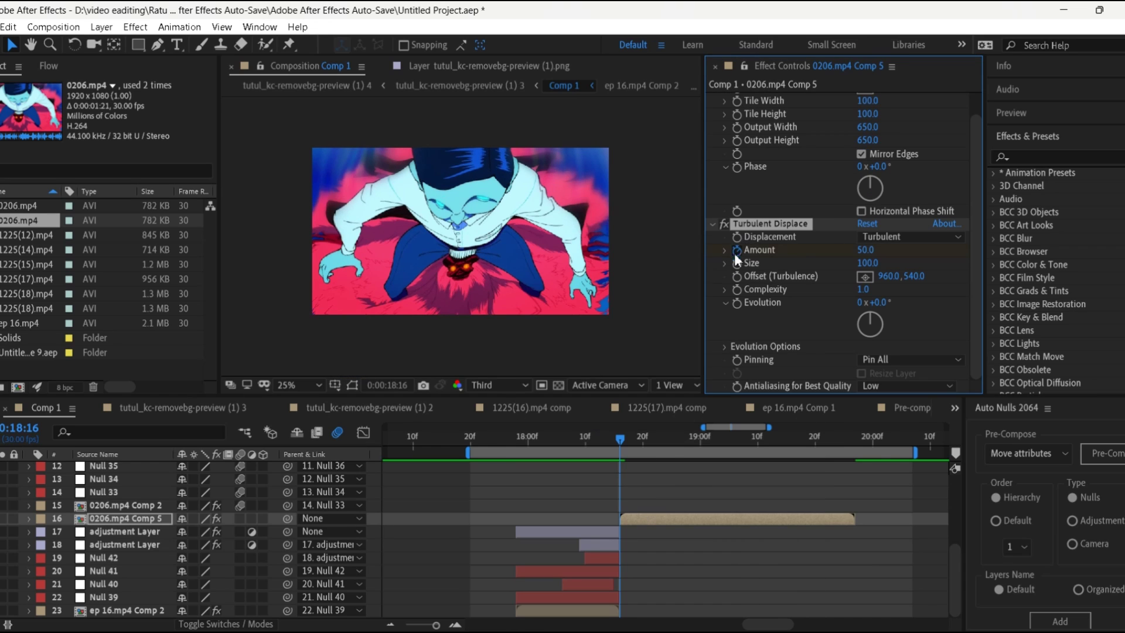
{"action": "key", "text": "u"}
{"action": "left_click", "coordinate": [185, 505]}
{"action": "type", "text": "25"}
{"action": "key", "text": "Return"}
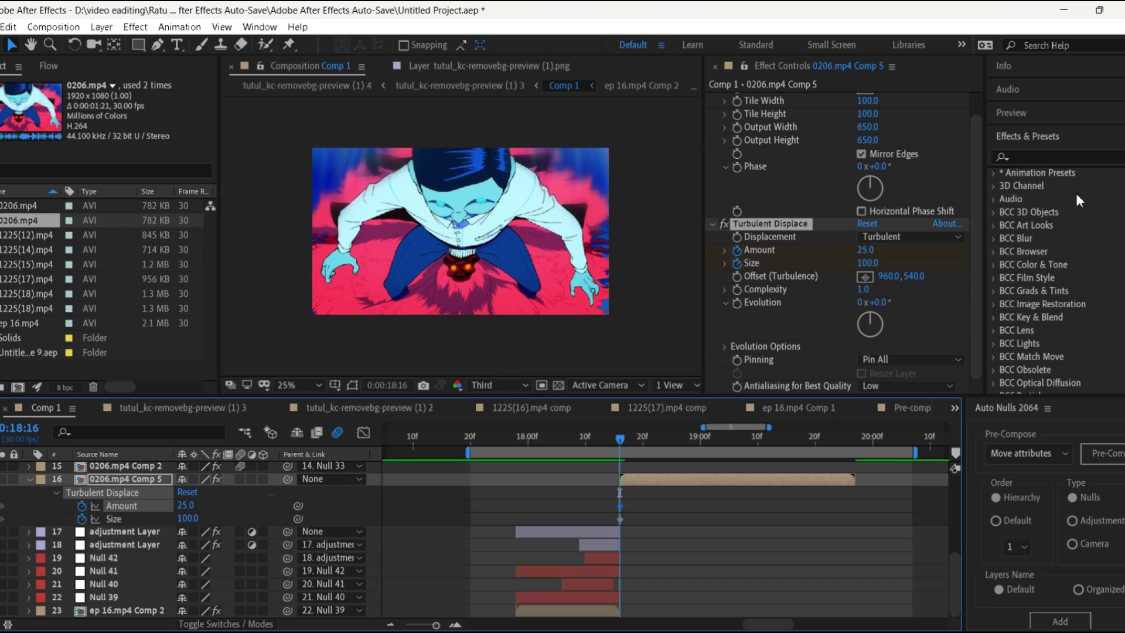
Step: Place Turbulent Displace's Offset at about 1032, 436 and set the Size keyframe at 18:16 to 80
{"action": "left_click", "coordinate": [864, 276]}
{"action": "left_click", "coordinate": [409, 214]}
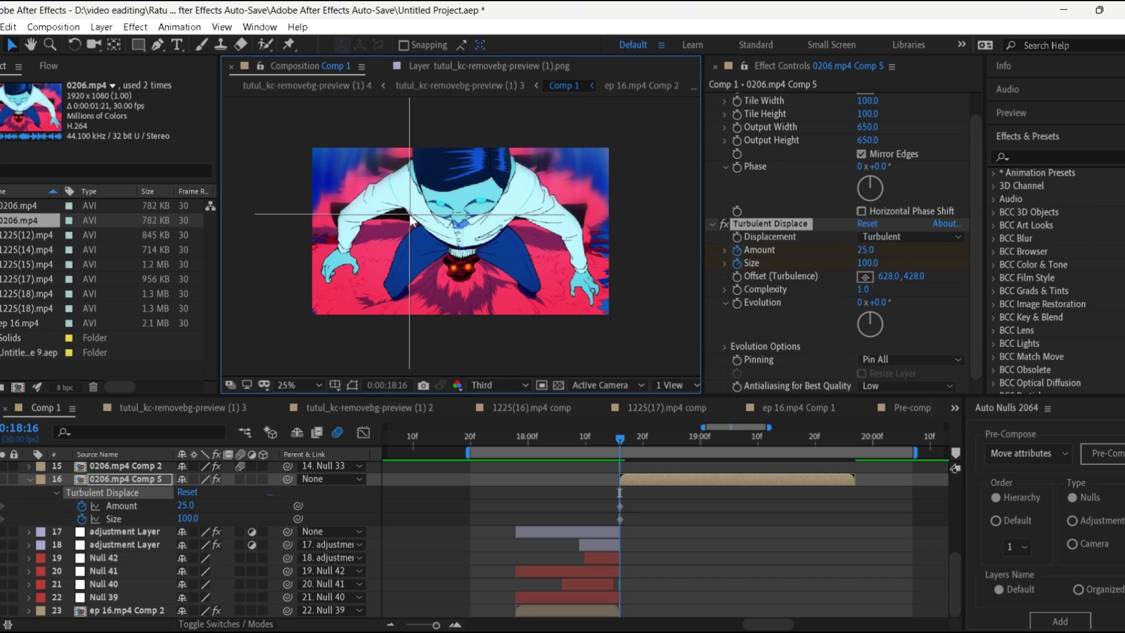
{"action": "left_click", "coordinate": [865, 277]}
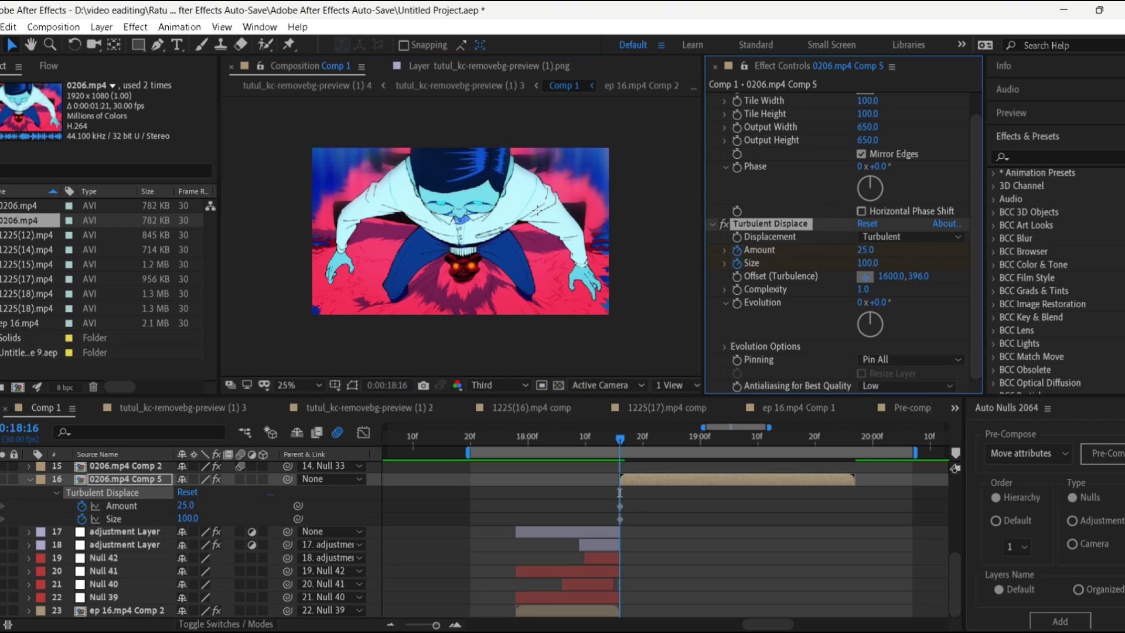
{"action": "left_click", "coordinate": [472, 215]}
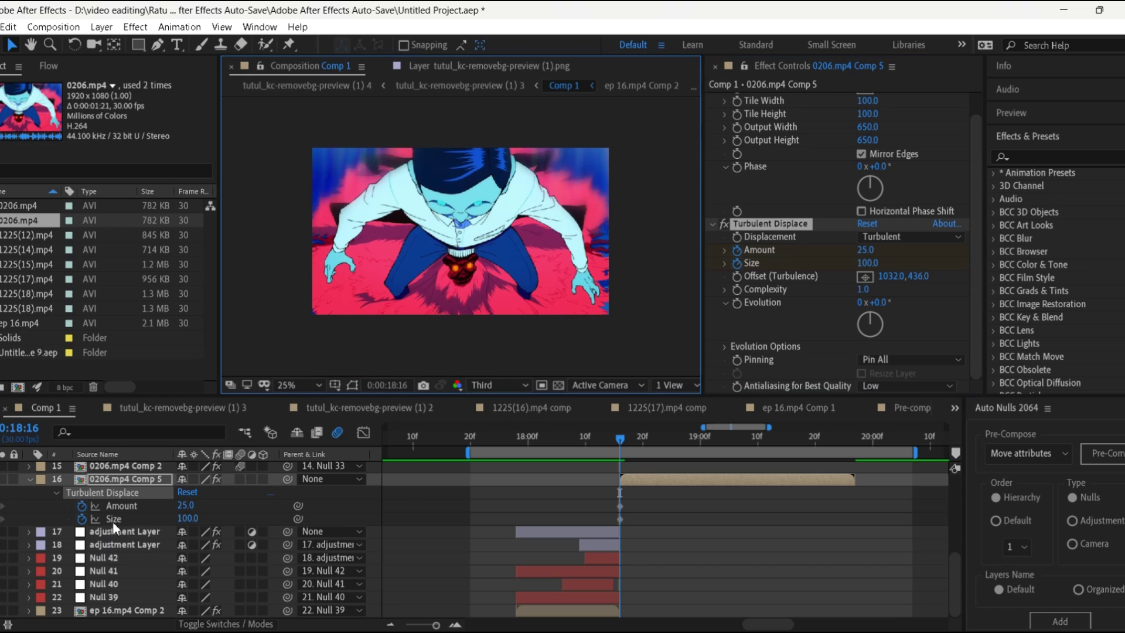
{"action": "left_click", "coordinate": [188, 517]}
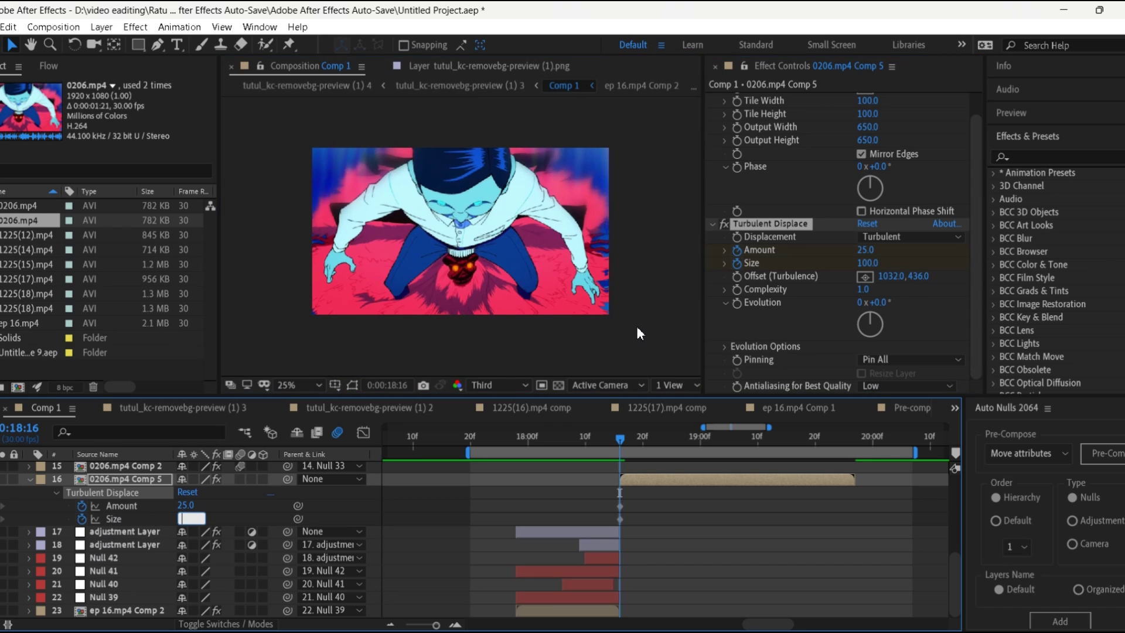
{"action": "type", "text": "80"}
{"action": "key", "text": "Return"}
Step: Add Turbulent Displace keyframes at 19:25 with Amount 5 and Size 200
{"action": "left_click", "coordinate": [843, 440]}
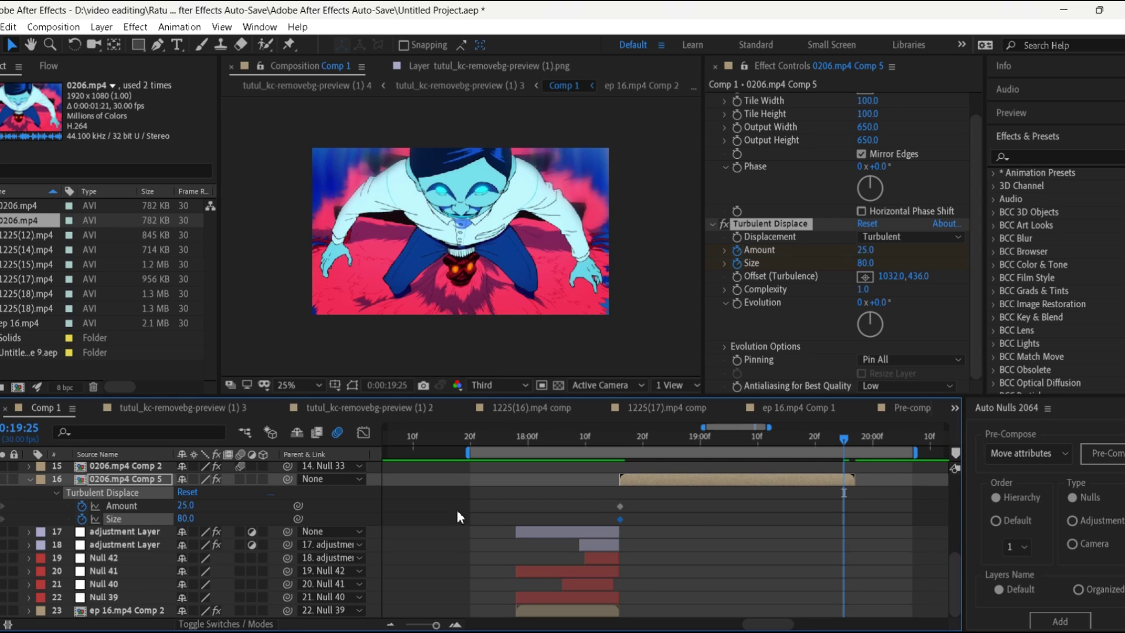
{"action": "left_click", "coordinate": [186, 505]}
{"action": "type", "text": "5"}
{"action": "key", "text": "Return"}
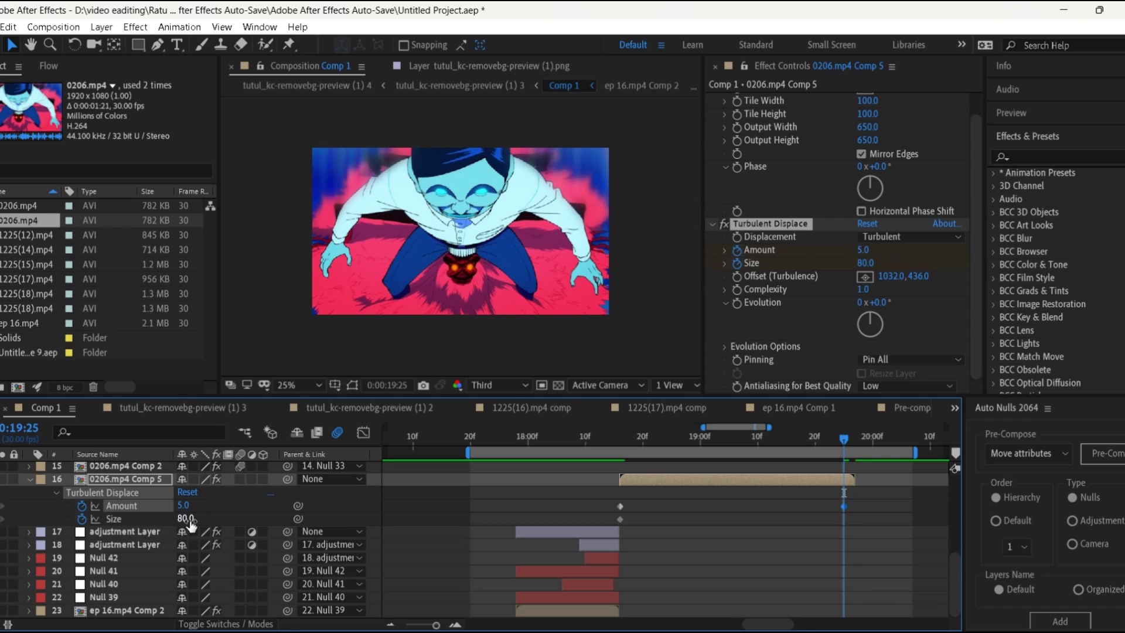
{"action": "left_click", "coordinate": [186, 518]}
{"action": "type", "text": "200"}
{"action": "key", "text": "Return"}
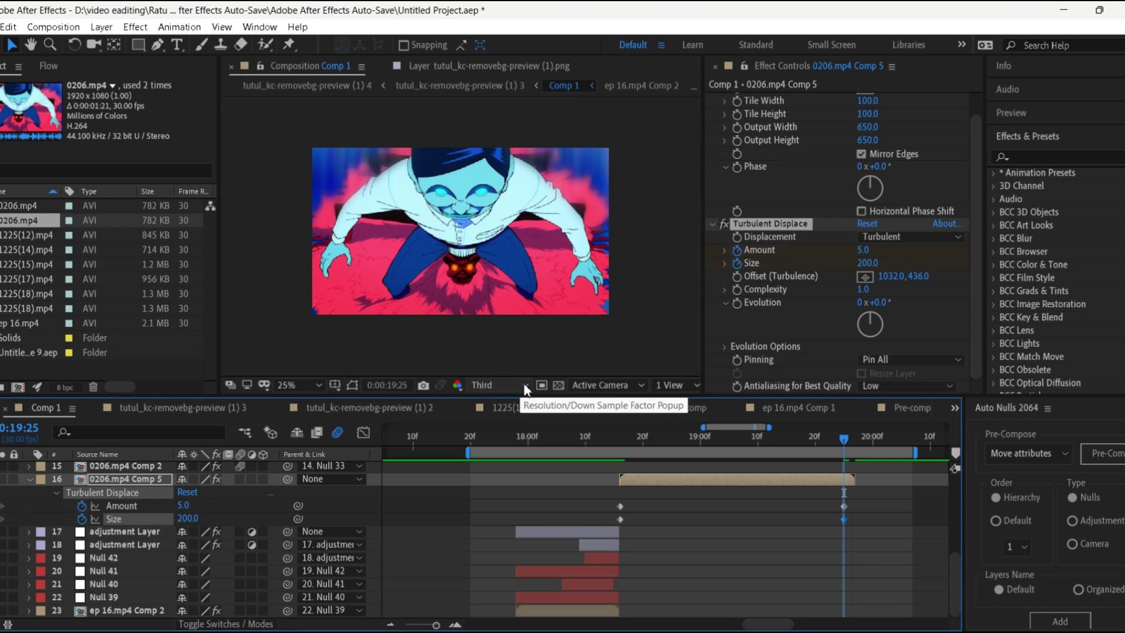
Step: Move the last Amount and Size keyframes to the end of 0206.mp4 Comp 5 and apply easy ease to all four keyframes
{"action": "left_click_drag", "start_coordinate": [856, 494], "coordinate": [857, 519]}
{"action": "left_click_drag", "start_coordinate": [887, 481], "coordinate": [616, 508]}
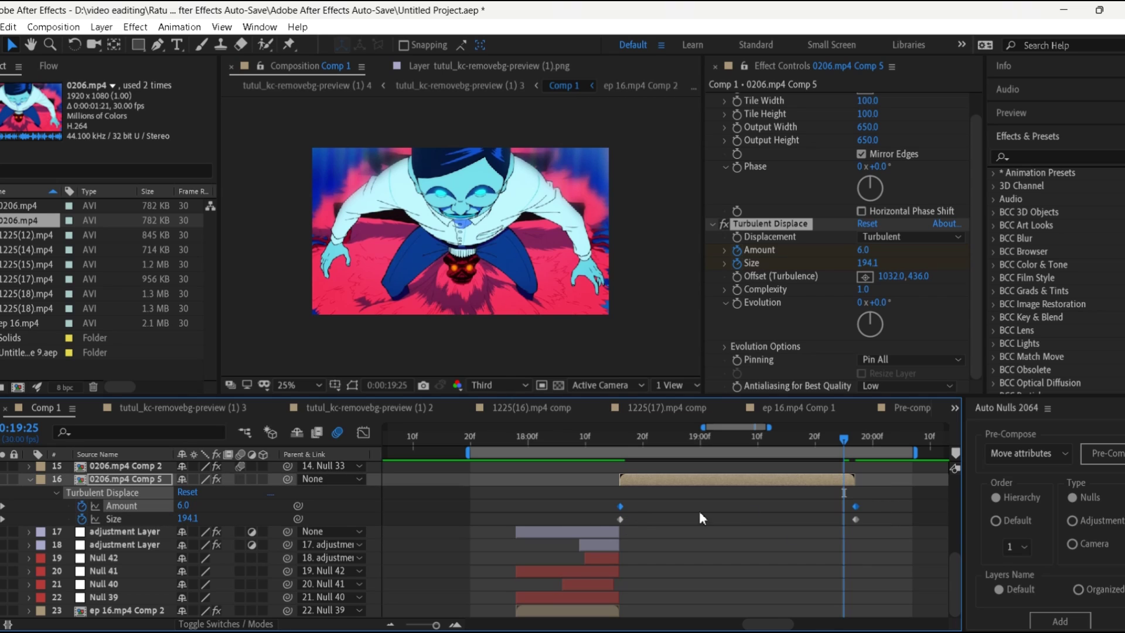
{"action": "right_click", "coordinate": [620, 518]}
{"action": "mouse_move", "coordinate": [707, 509]}
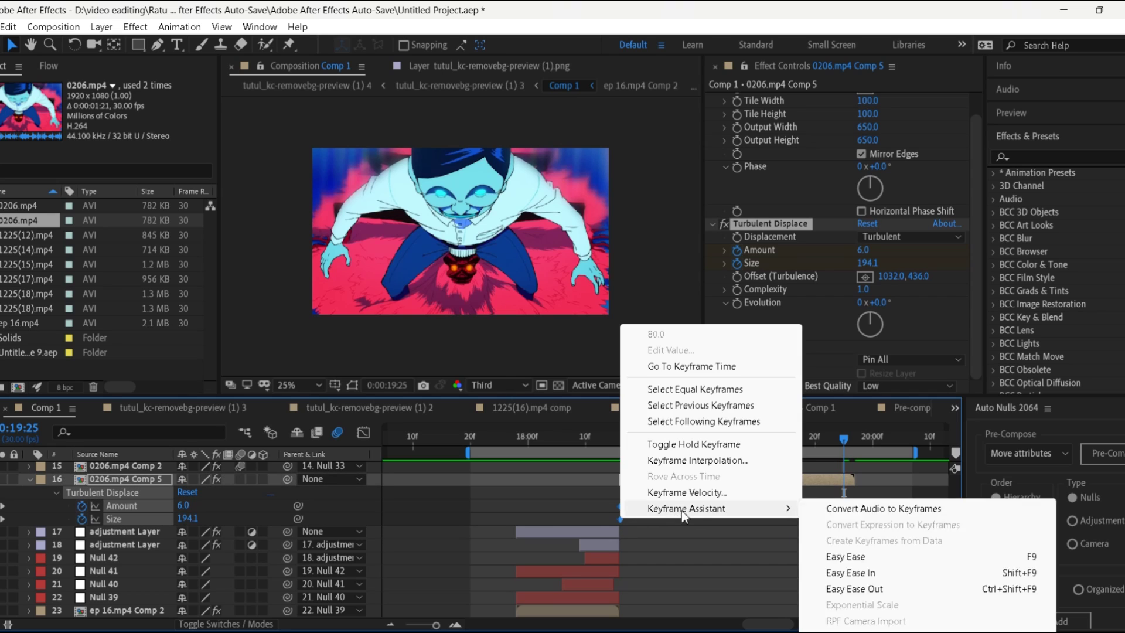
{"action": "left_click", "coordinate": [849, 557]}
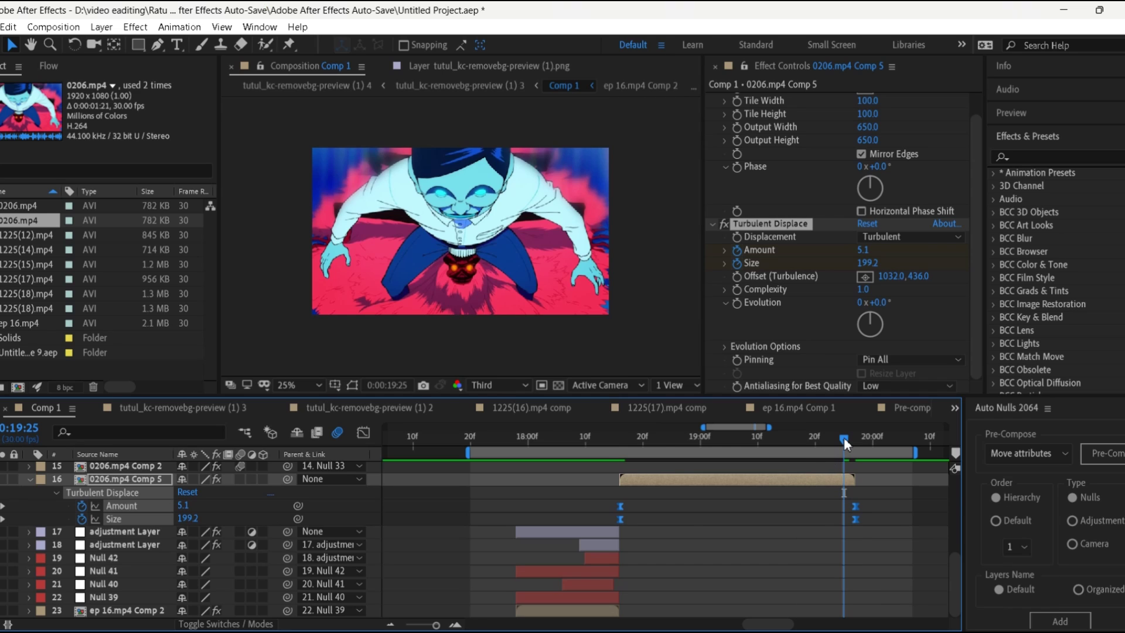
Step: Apply CC Scale Wipe to 0206.mp4 Comp 5 and enable keyframing for its Center and Direction at 18:16
{"action": "left_click_drag", "start_coordinate": [844, 437], "coordinate": [620, 465]}
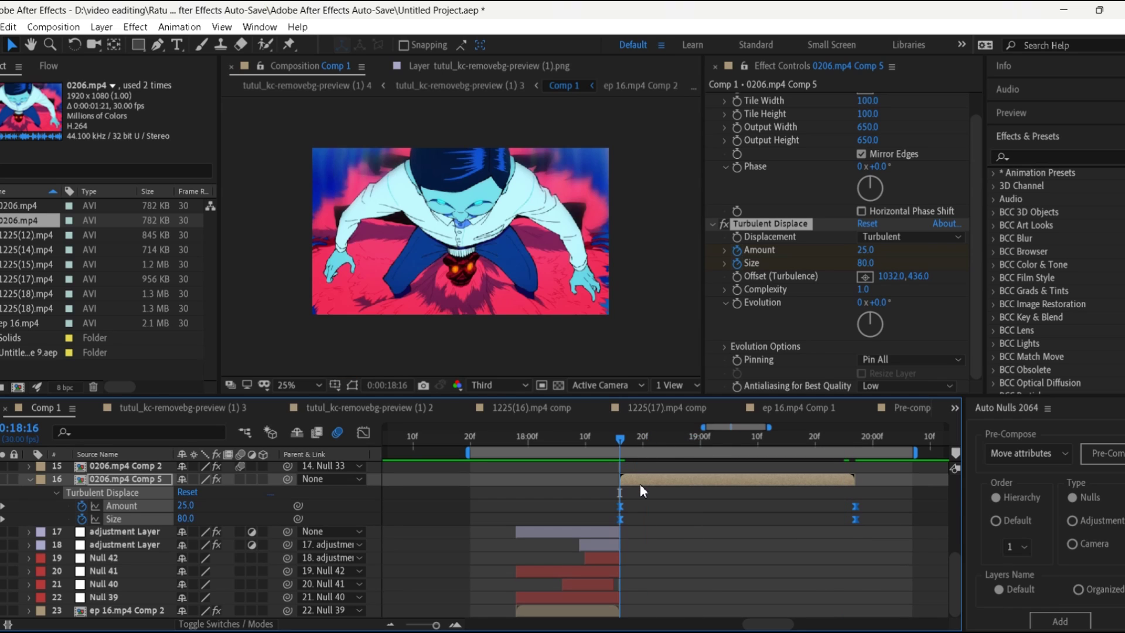
{"action": "key", "text": "ctrl+space"}
{"action": "type", "text": "cc"}
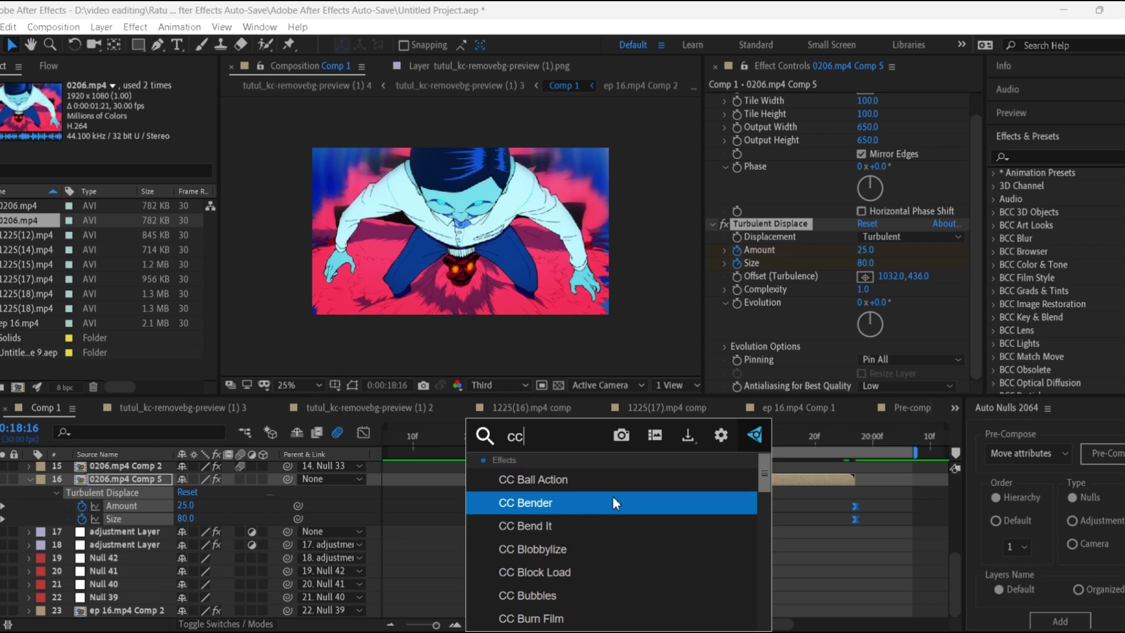
{"action": "type", "text": " sc"}
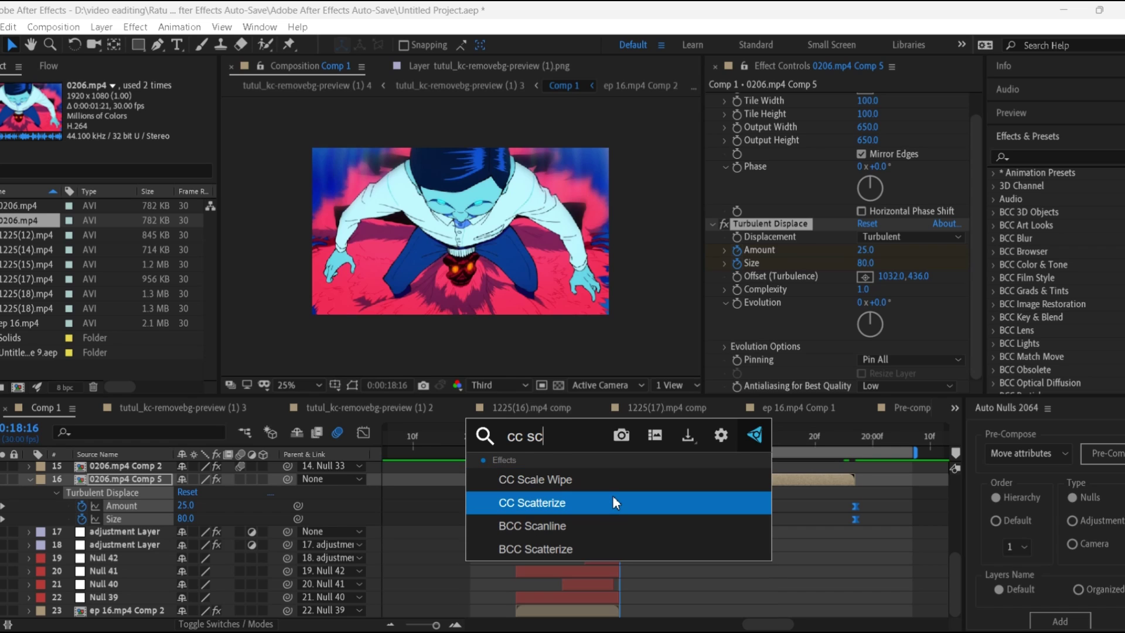
{"action": "left_click", "coordinate": [601, 487]}
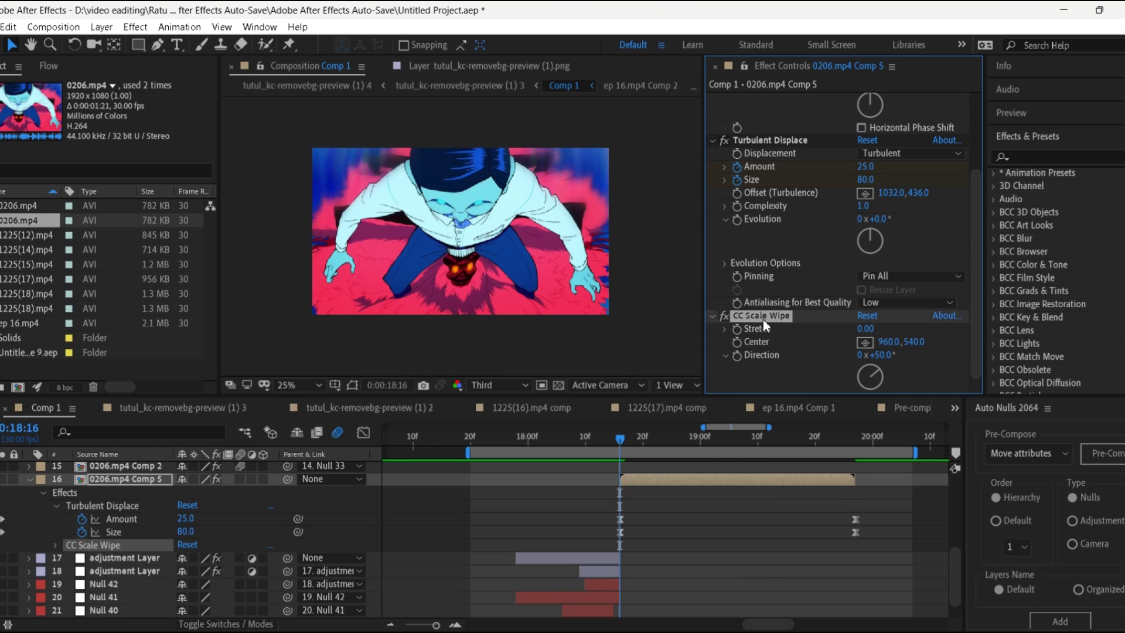
{"action": "left_click", "coordinate": [737, 343]}
{"action": "left_click", "coordinate": [737, 355]}
{"action": "scroll", "coordinate": [653, 511], "scroll_direction": "down", "scroll_amount": 1}
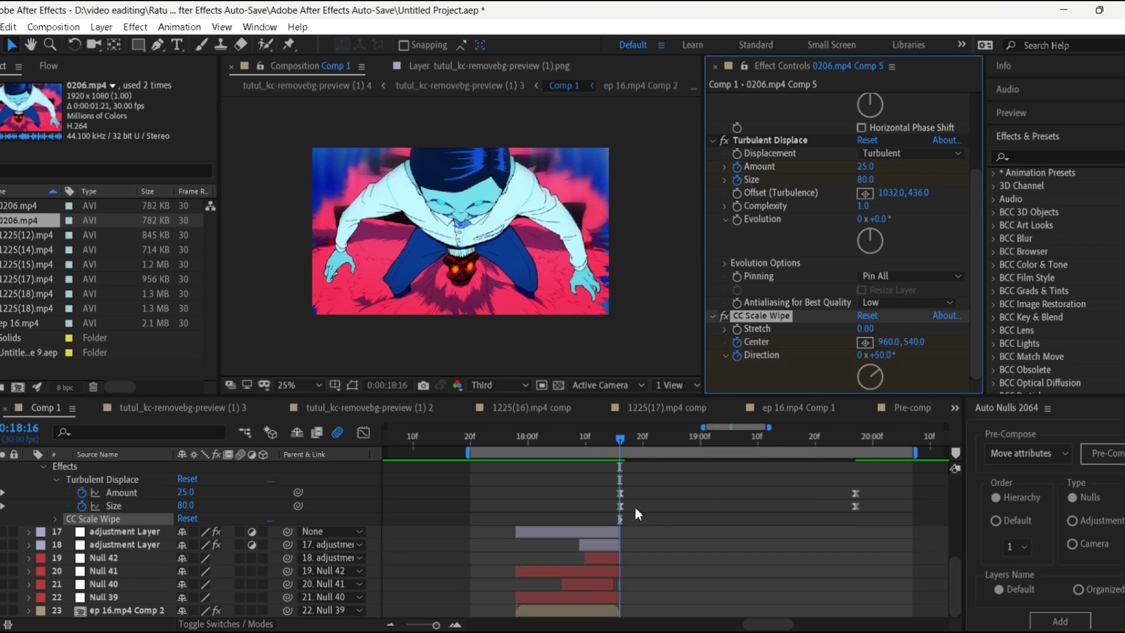
{"action": "key", "text": "u"}
{"action": "key", "text": "u"}
{"action": "scroll", "coordinate": [644, 501], "scroll_direction": "down", "scroll_amount": 1}
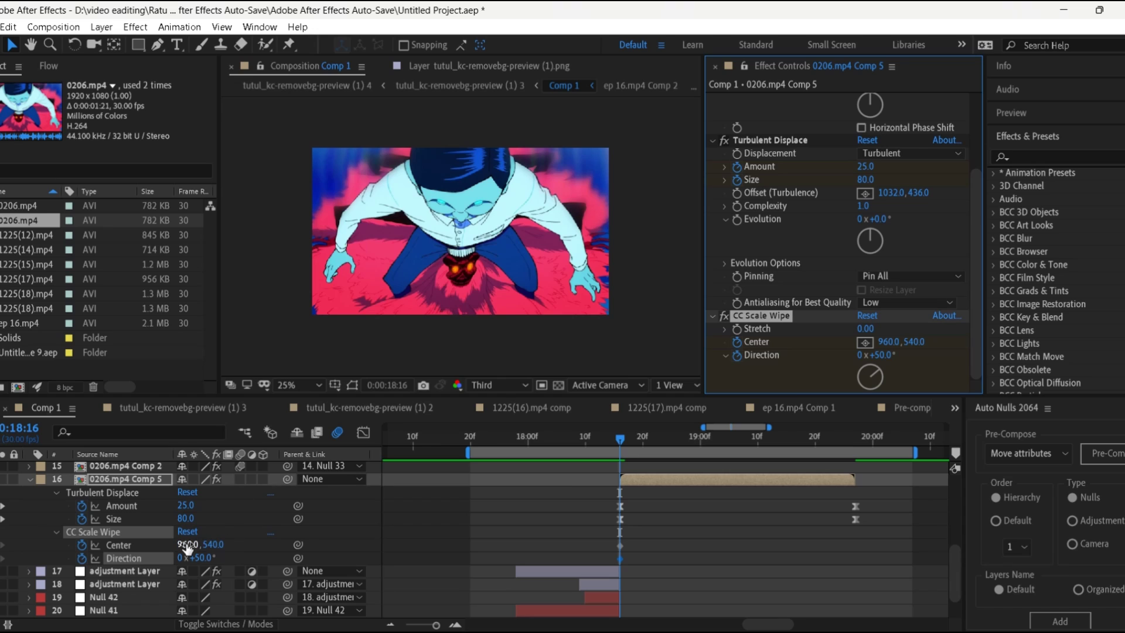
Step: Add CC Scale Wipe keyframes at 18:20 with Center 960, 610 and Direction 250°
{"action": "left_click", "coordinate": [644, 441]}
{"action": "left_click", "coordinate": [214, 544]}
{"action": "key", "text": "BackSpace"}
{"action": "type", "text": "610"}
{"action": "key", "text": "Return"}
{"action": "left_click", "coordinate": [202, 557]}
{"action": "type", "text": "250"}
{"action": "key", "text": "Return"}
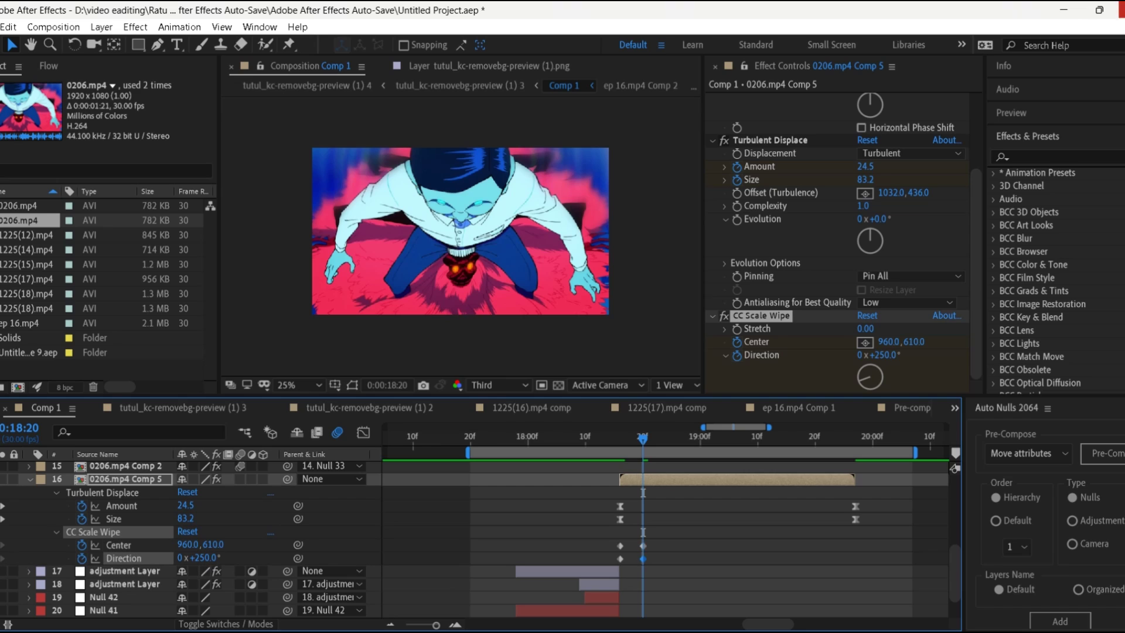
{"action": "left_click", "coordinate": [660, 504]}
Step: Add a parent null for 0206.mp4 Comp 5 and show its Position and Scale properties at 18:16
{"action": "scroll", "coordinate": [662, 507], "scroll_direction": "up", "scroll_amount": 1}
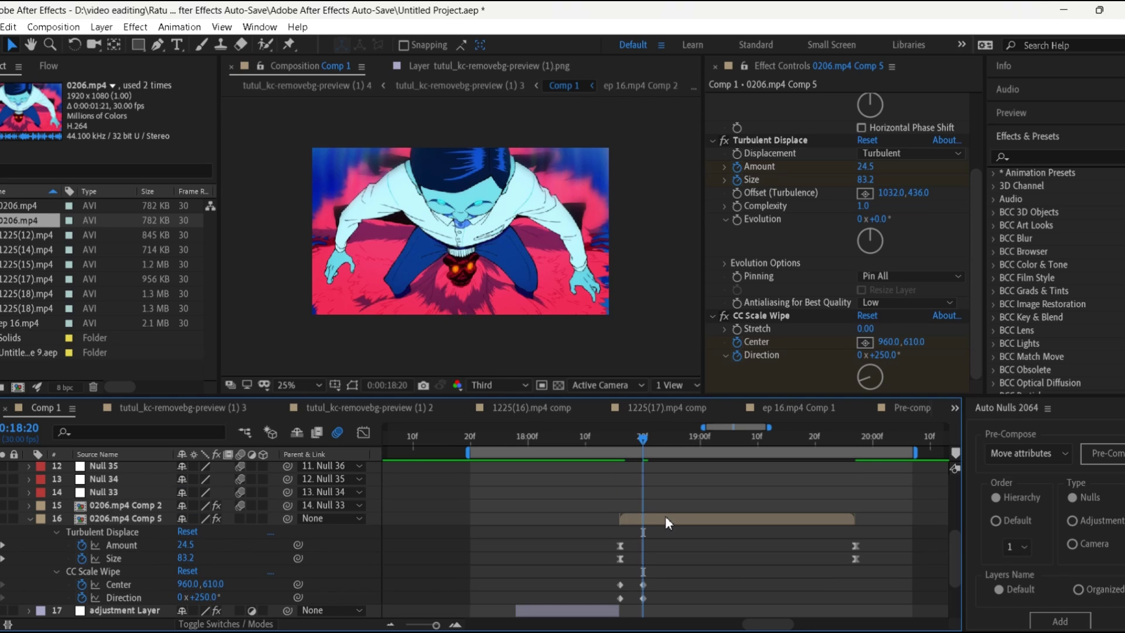
{"action": "left_click", "coordinate": [665, 518]}
{"action": "left_click", "coordinate": [1042, 616]}
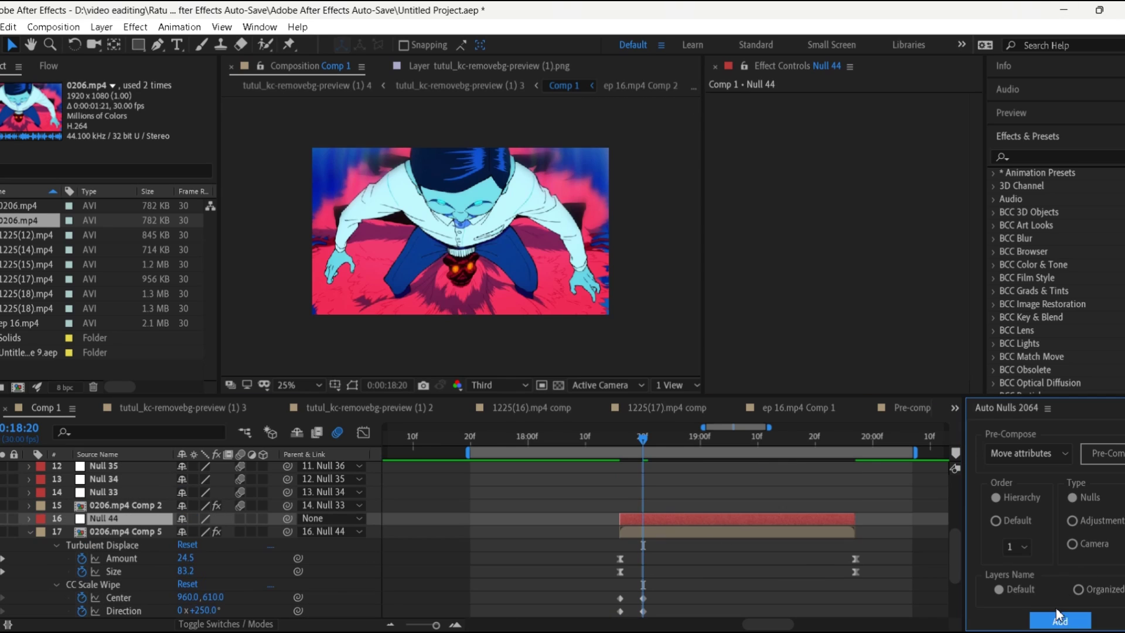
{"action": "key", "text": "s"}
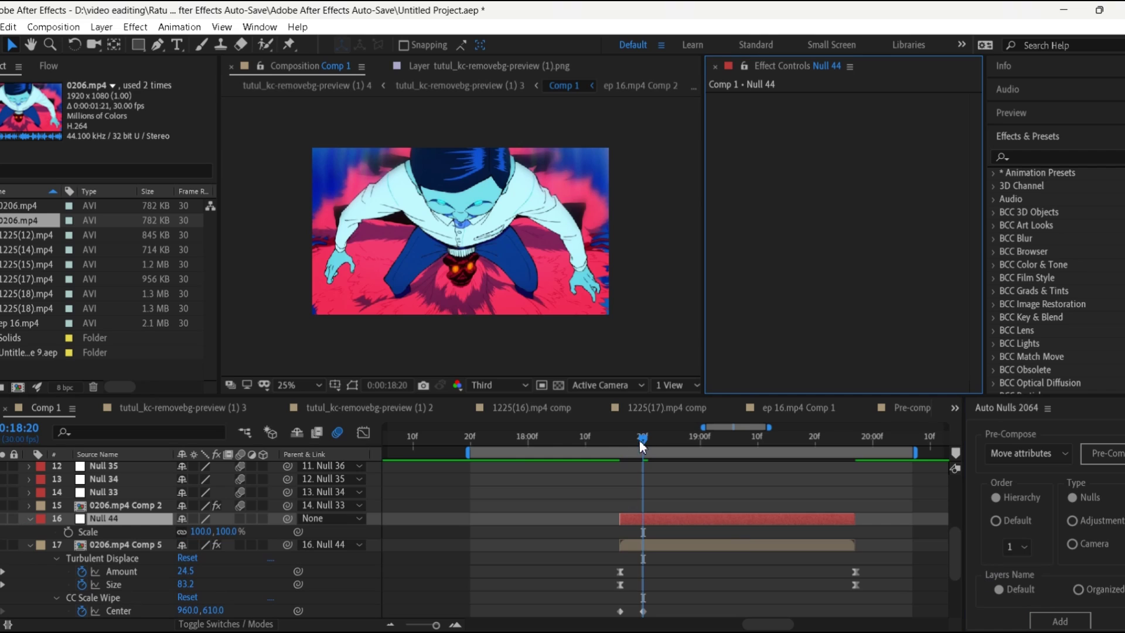
{"action": "left_click_drag", "start_coordinate": [642, 445], "coordinate": [621, 449]}
{"action": "key", "text": "shift+p"}
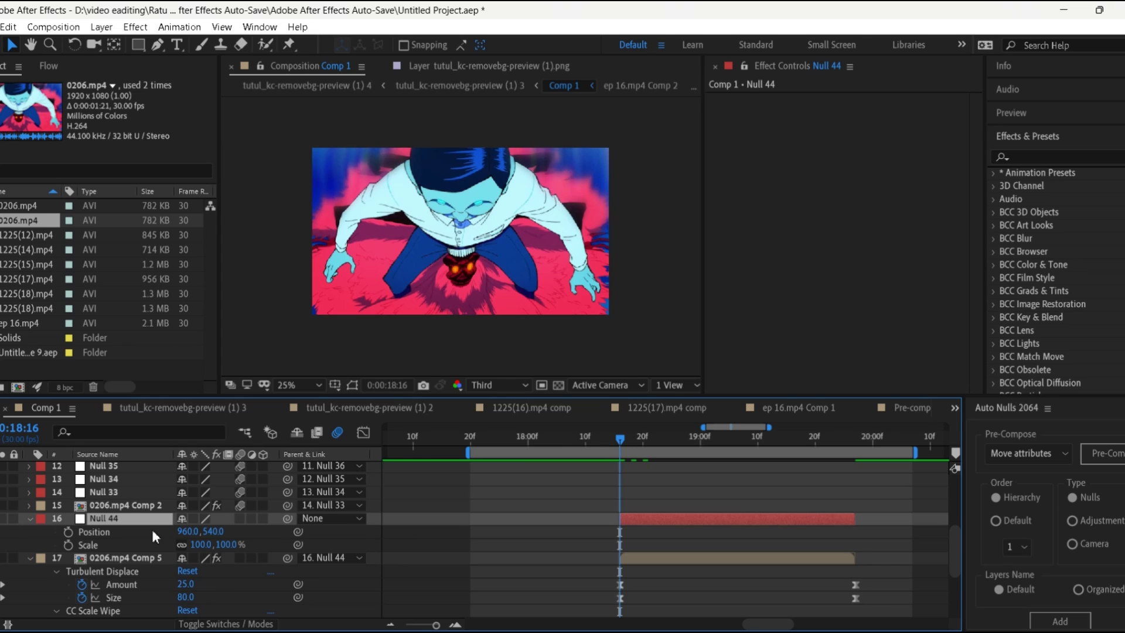
Step: Separate the new null's Position dimensions and enable keyframing for its Y Position and Scale at 18:16
{"action": "scroll", "coordinate": [104, 528], "scroll_direction": "up", "scroll_amount": 2}
{"action": "right_click", "coordinate": [104, 528]}
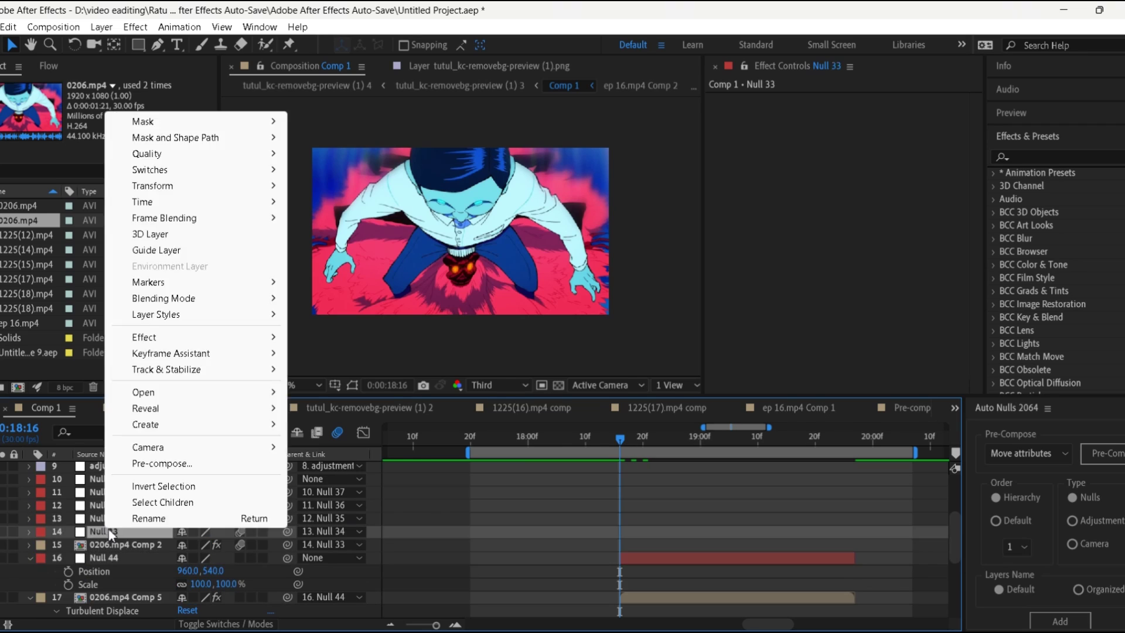
{"action": "left_click", "coordinate": [494, 538]}
{"action": "right_click", "coordinate": [114, 567]}
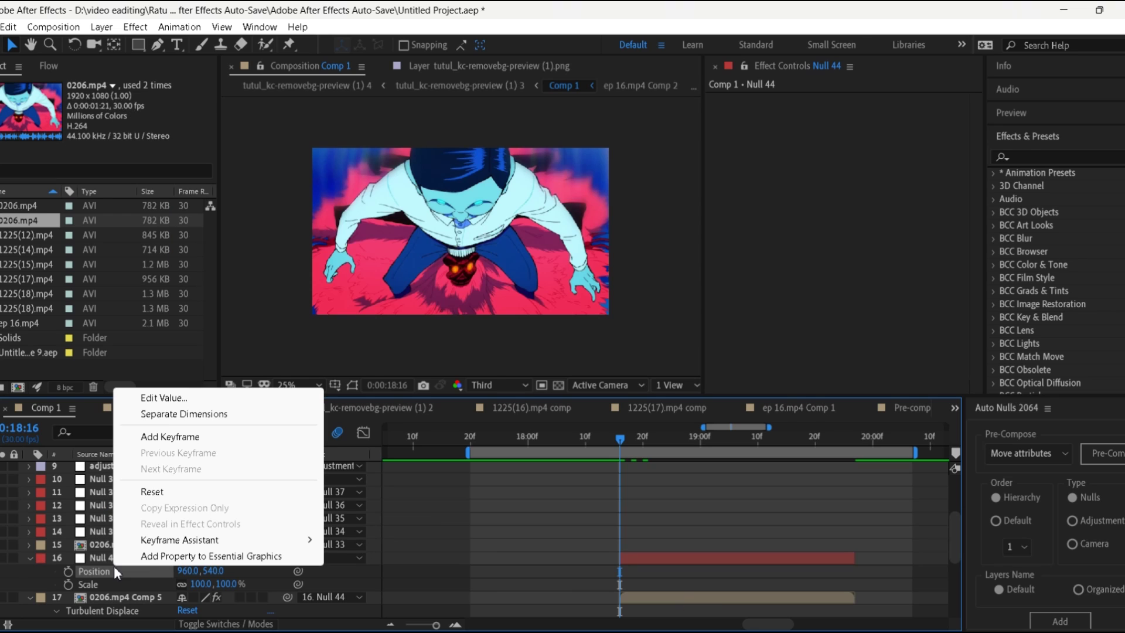
{"action": "left_click", "coordinate": [177, 414]}
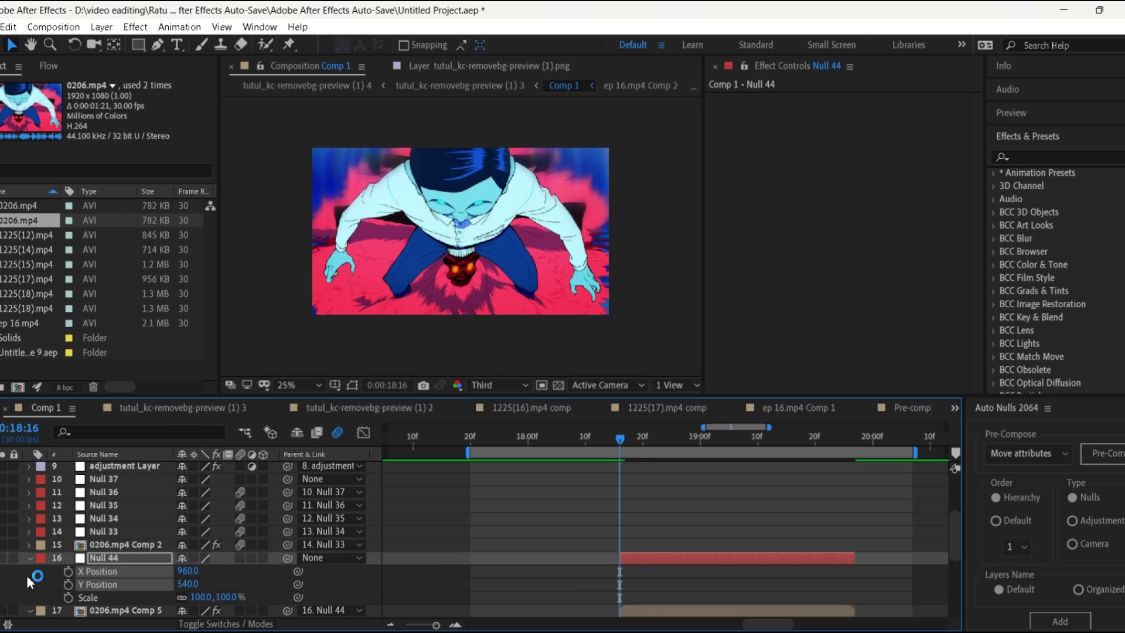
{"action": "left_click", "coordinate": [69, 586]}
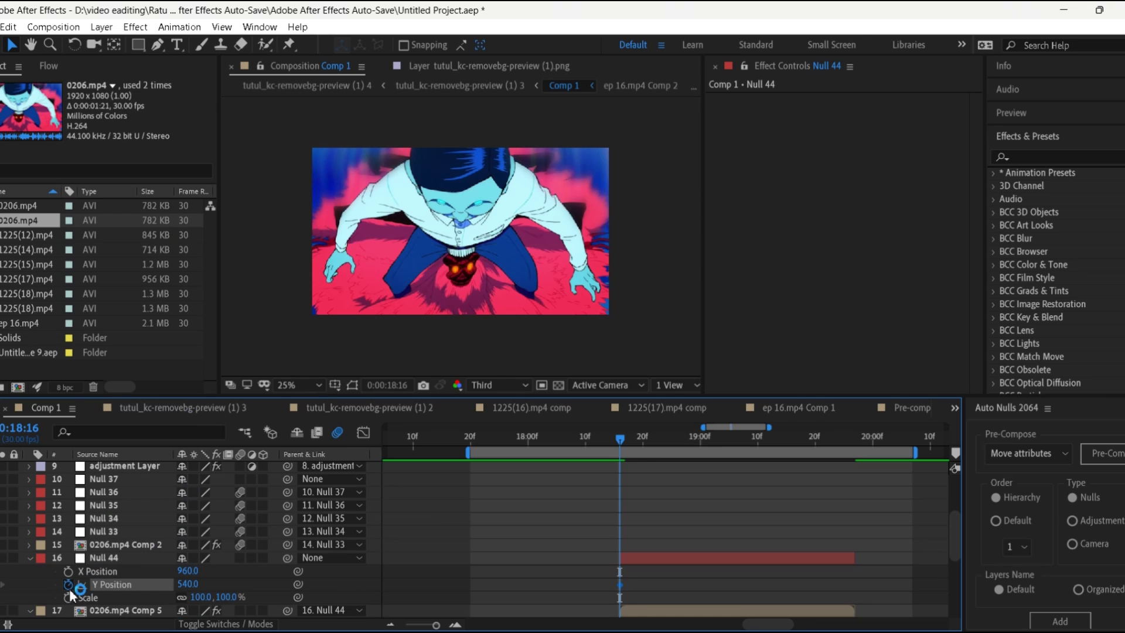
{"action": "left_click", "coordinate": [30, 557]}
{"action": "left_click", "coordinate": [30, 557]}
{"action": "scroll", "coordinate": [682, 546], "scroll_direction": "down", "scroll_amount": 3}
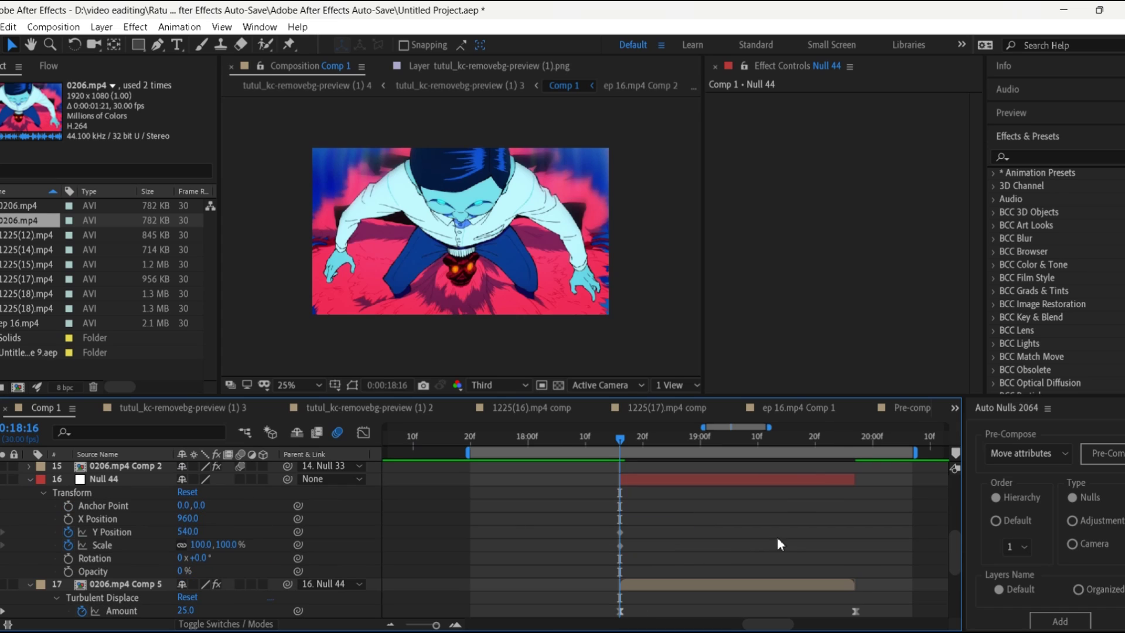
Step: Move Null 44's Y Position keyframe to 19:16 and add a Y Position keyframe of 265 at 18:16
{"action": "left_click", "coordinate": [836, 438]}
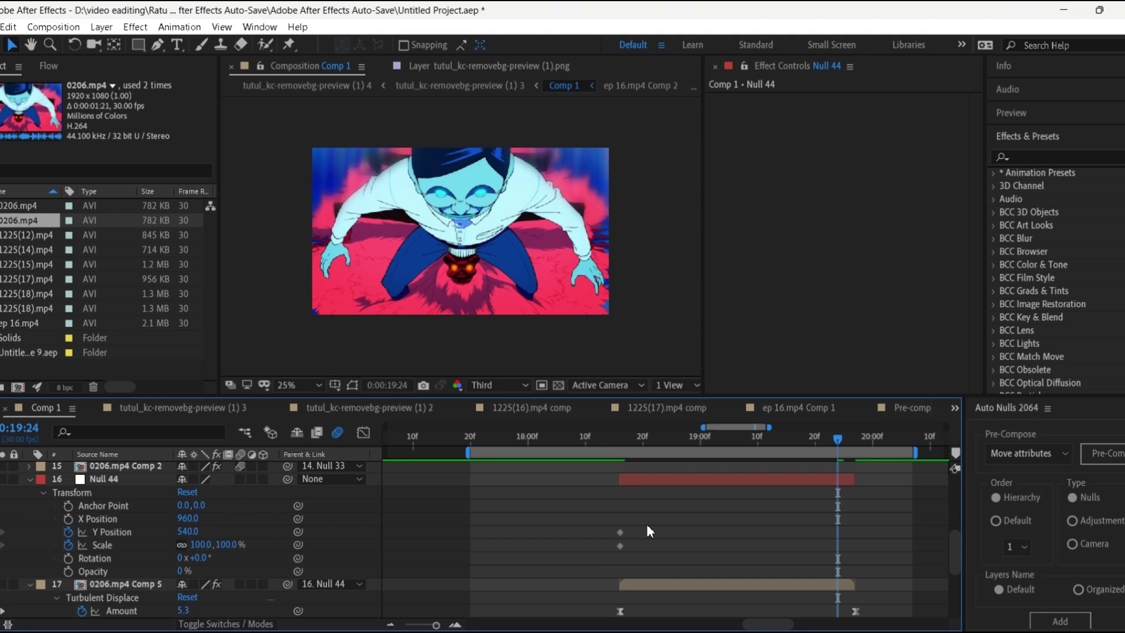
{"action": "left_click_drag", "start_coordinate": [829, 439], "coordinate": [796, 444]}
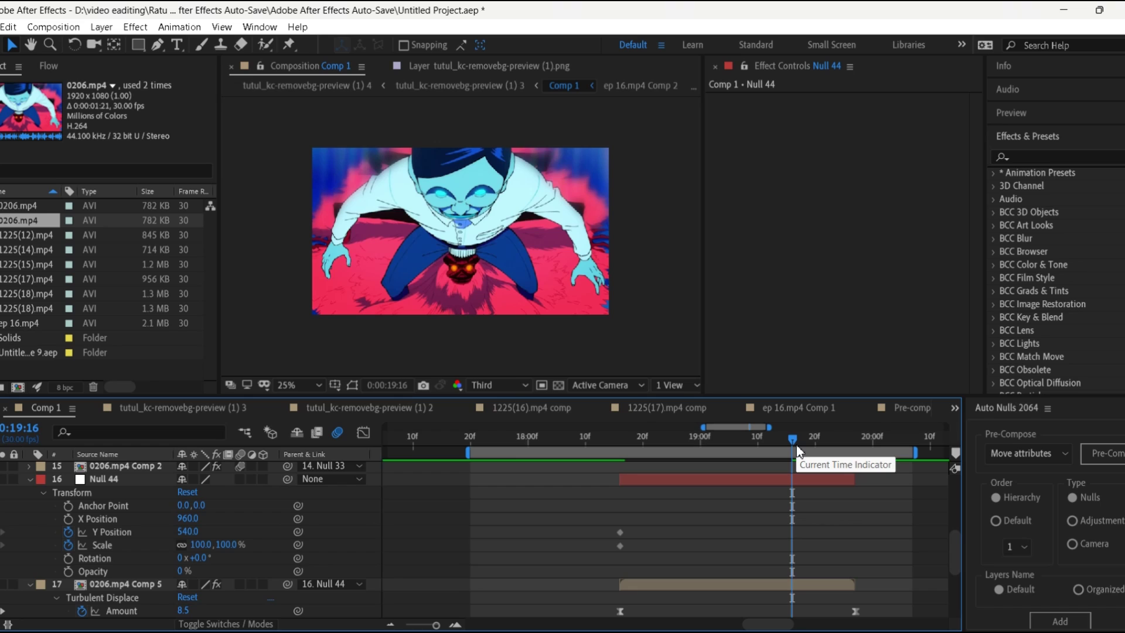
{"action": "left_click_drag", "start_coordinate": [620, 532], "coordinate": [771, 523]}
{"action": "left_click", "coordinate": [620, 437]}
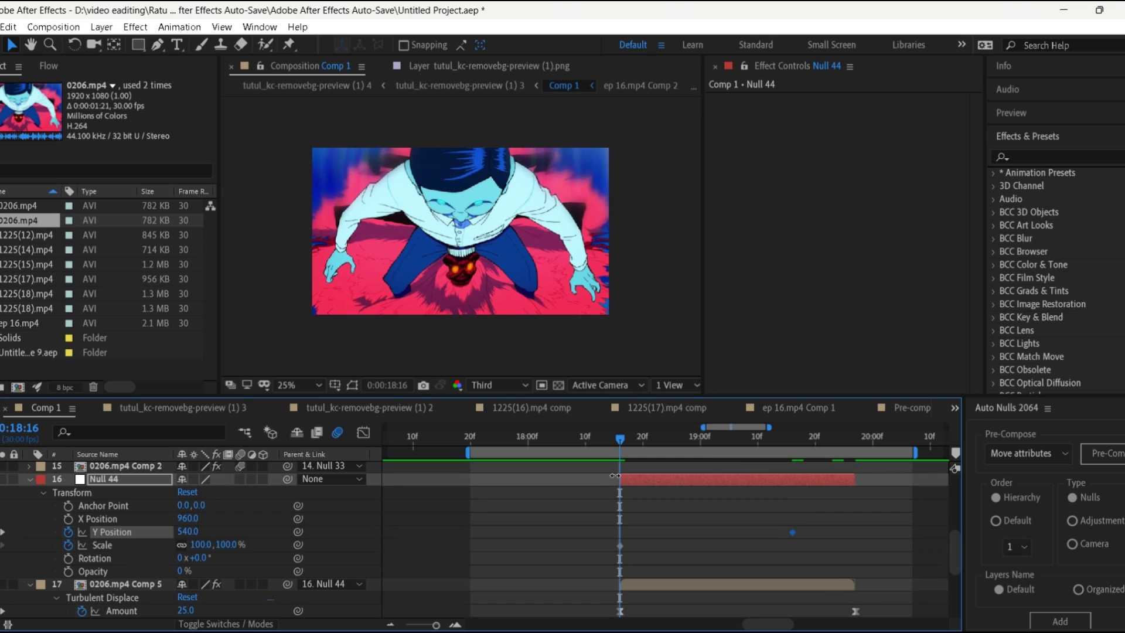
{"action": "left_click", "coordinate": [186, 531]}
{"action": "key", "text": "BackSpace"}
{"action": "type", "text": "265"}
{"action": "key", "text": "Return"}
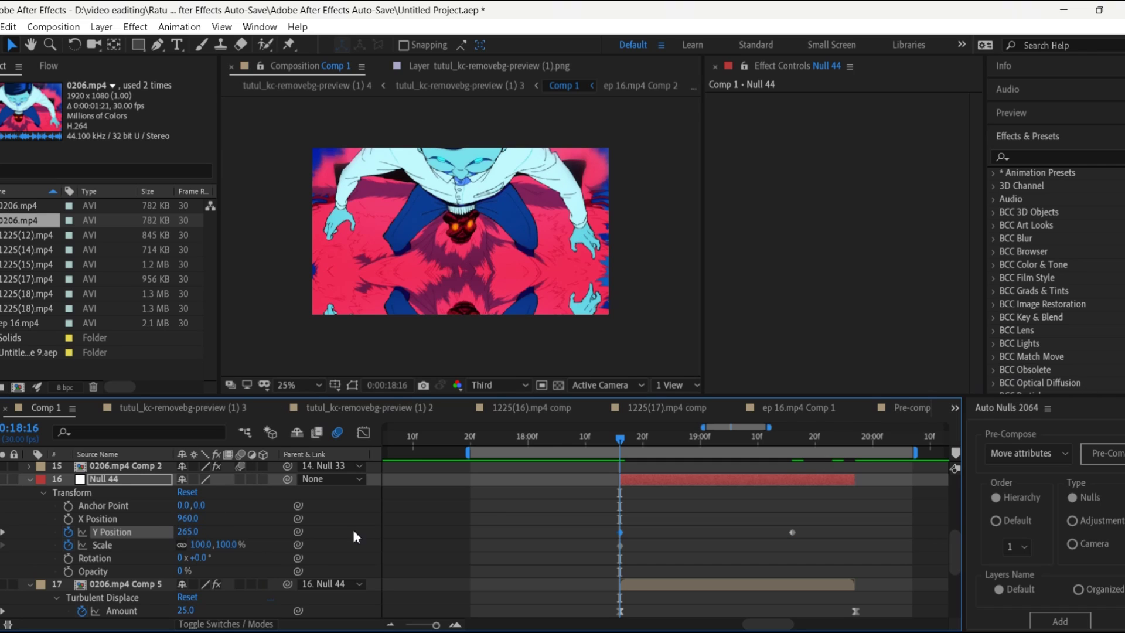
Step: Add a Scale keyframe of 110% to Null 44 at 19:22
{"action": "left_click_drag", "start_coordinate": [620, 439], "coordinate": [828, 456]}
{"action": "left_click", "coordinate": [228, 544]}
{"action": "type", "text": "110"}
{"action": "key", "text": "Return"}
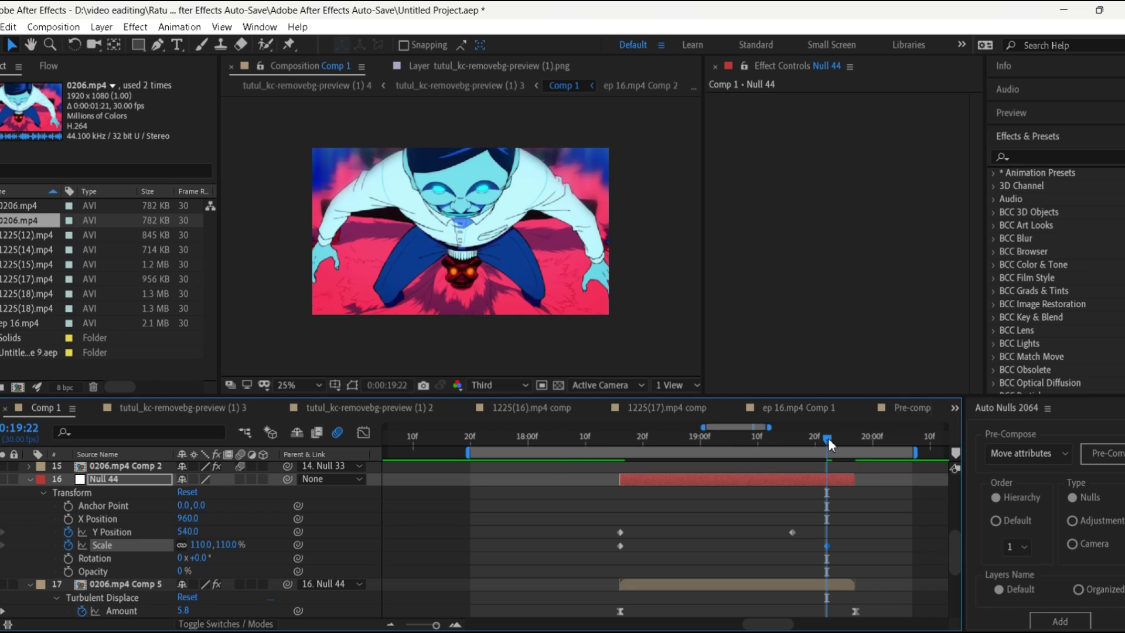
Step: Set Null 44's Scale keyframe at 18:16 to 75%
{"action": "left_click_drag", "start_coordinate": [829, 443], "coordinate": [596, 486]}
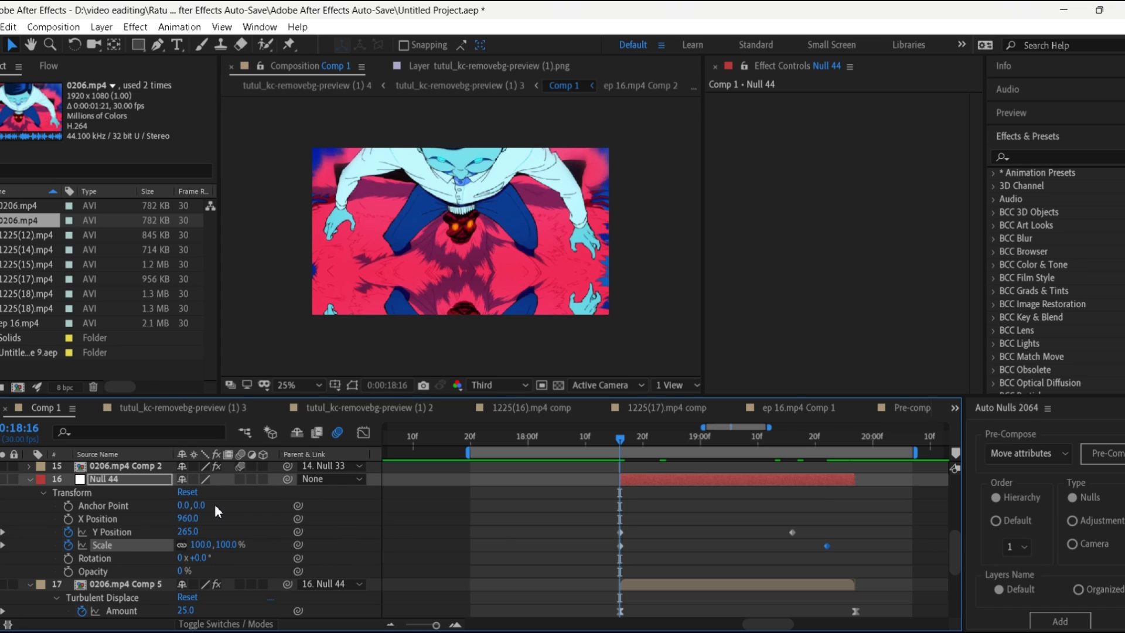
{"action": "key", "text": "u"}
{"action": "key", "text": "u"}
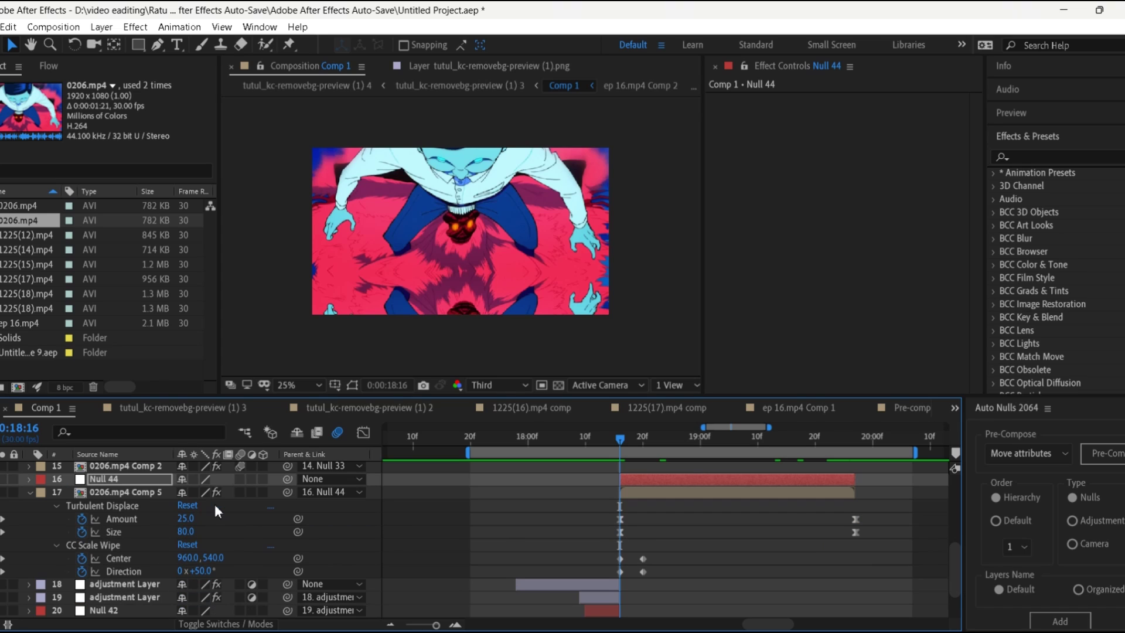
{"action": "key", "text": "u"}
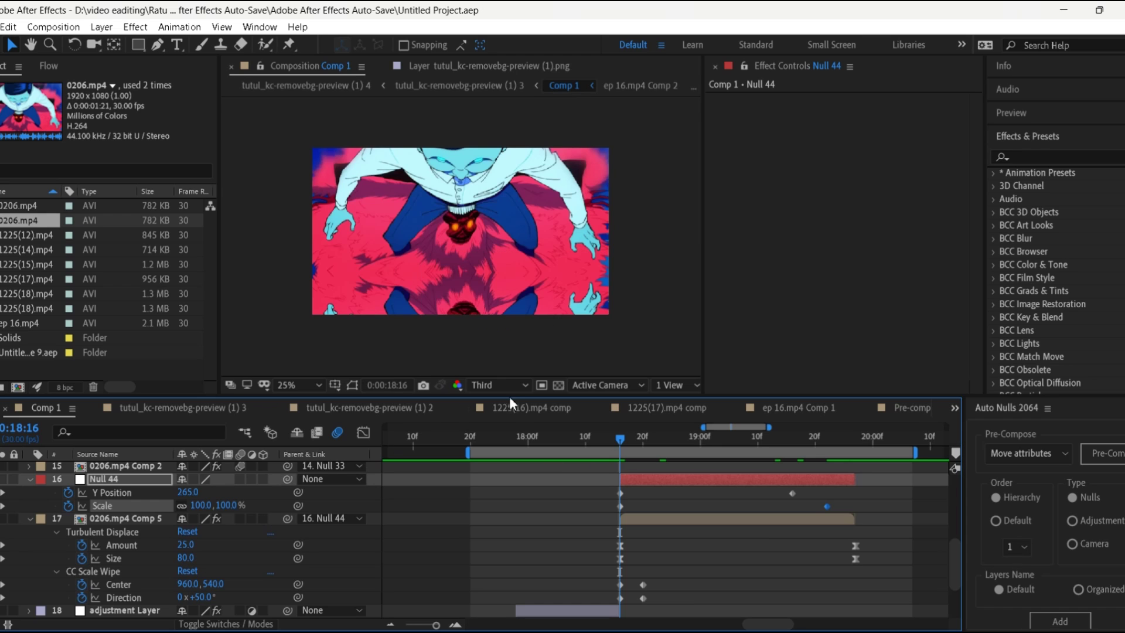
{"action": "left_click", "coordinate": [226, 505]}
{"action": "type", "text": "75"}
{"action": "key", "text": "Return"}
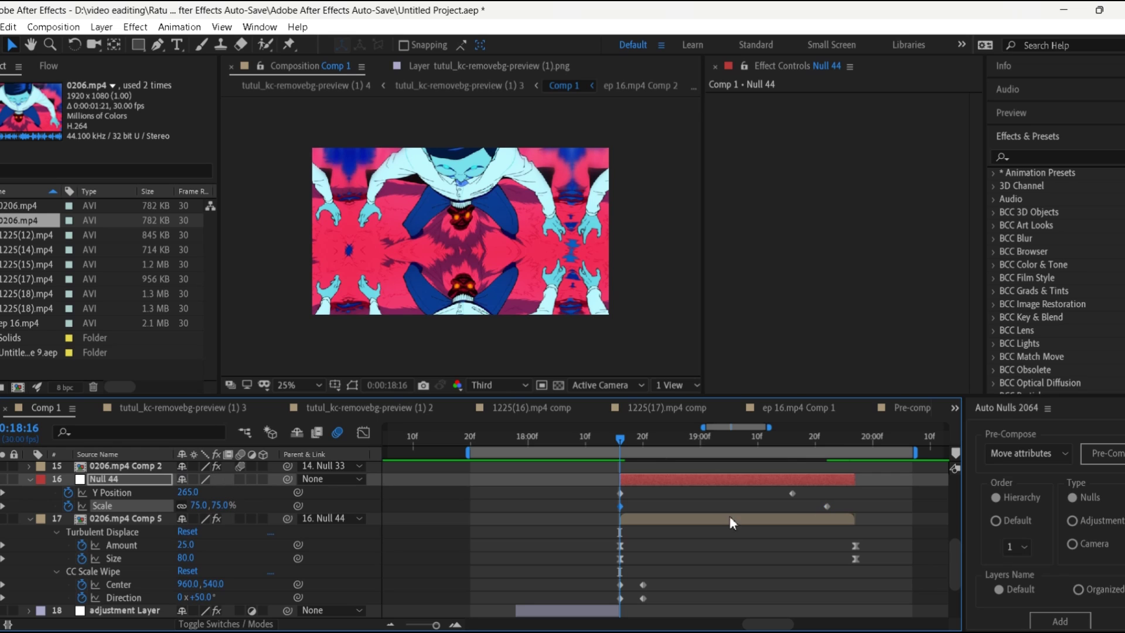
Step: Apply easy ease to all of Null 44's Y Position and Scale keyframes
{"action": "right_click", "coordinate": [619, 505]}
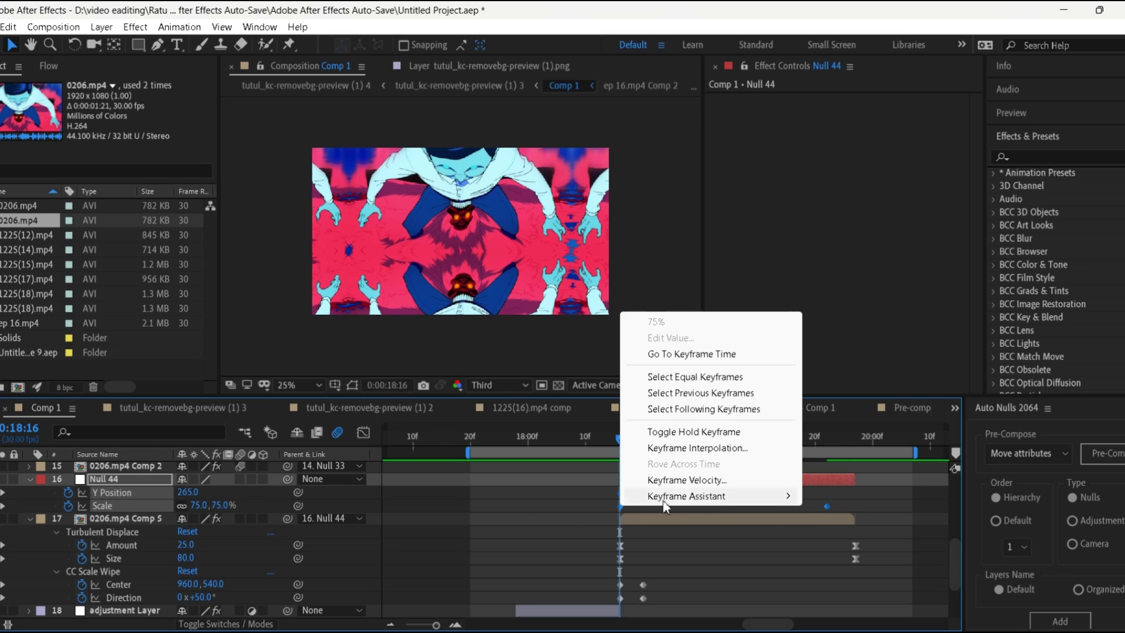
{"action": "mouse_move", "coordinate": [762, 495]}
{"action": "left_click", "coordinate": [863, 544]}
Step: Add a parent null for Null 44 and enable keyframing for the new null's Scale at 18:27
{"action": "scroll", "coordinate": [761, 536], "scroll_direction": "up", "scroll_amount": 2}
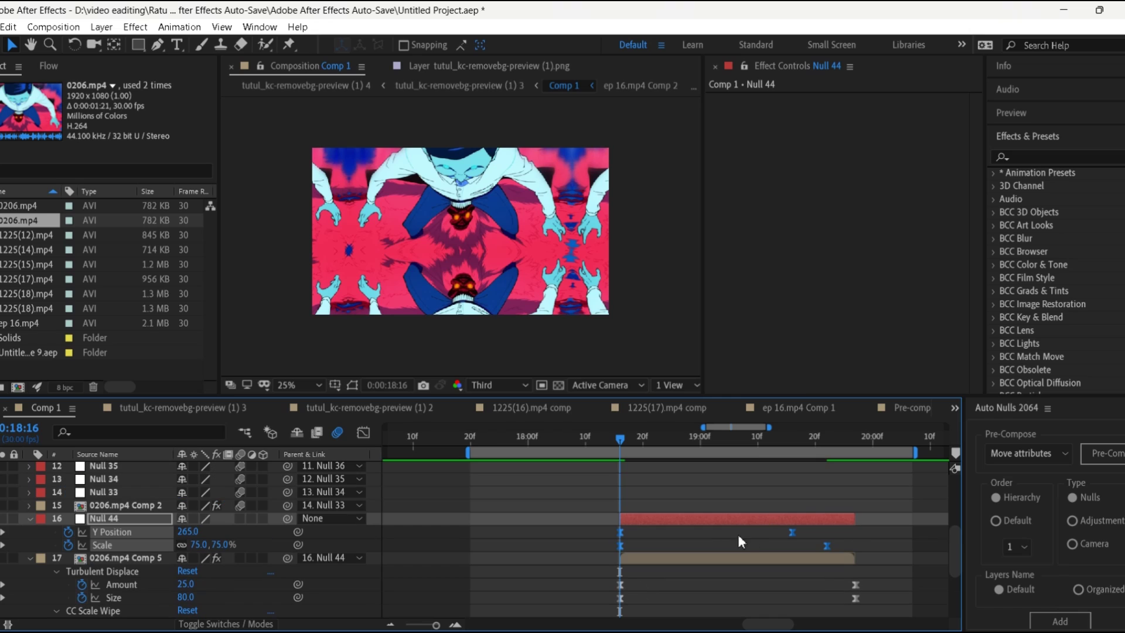
{"action": "left_click", "coordinate": [1060, 621]}
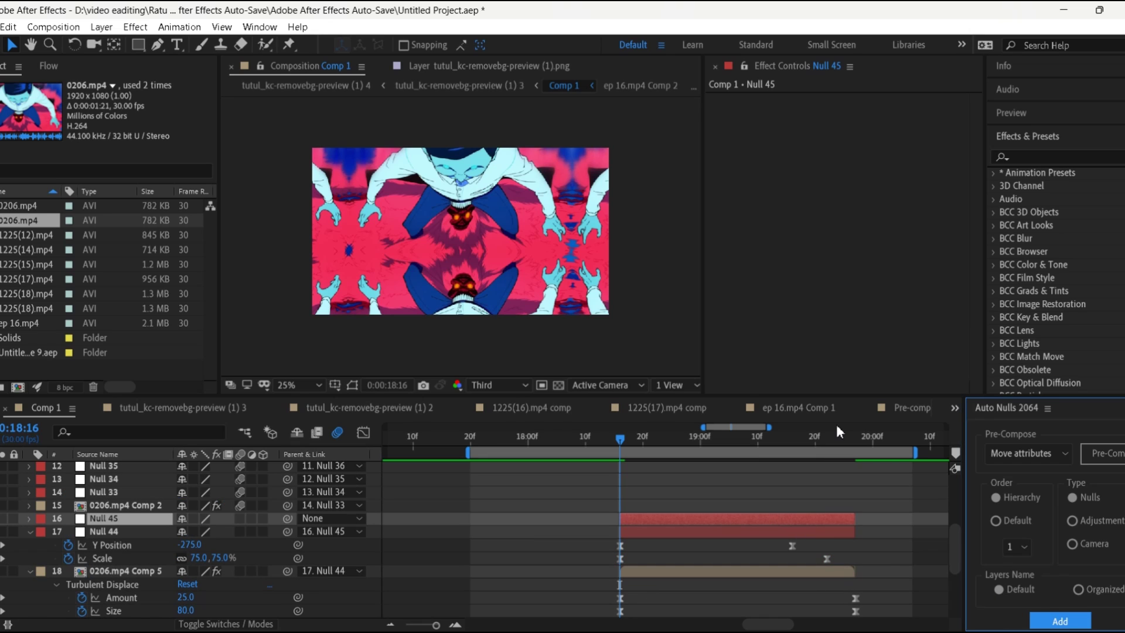
{"action": "mouse_move", "coordinate": [688, 438]}
{"action": "left_mouse_down"}
{"action": "mouse_move", "coordinate": [803, 445]}
{"action": "mouse_move", "coordinate": [676, 484]}
{"action": "left_mouse_up"}
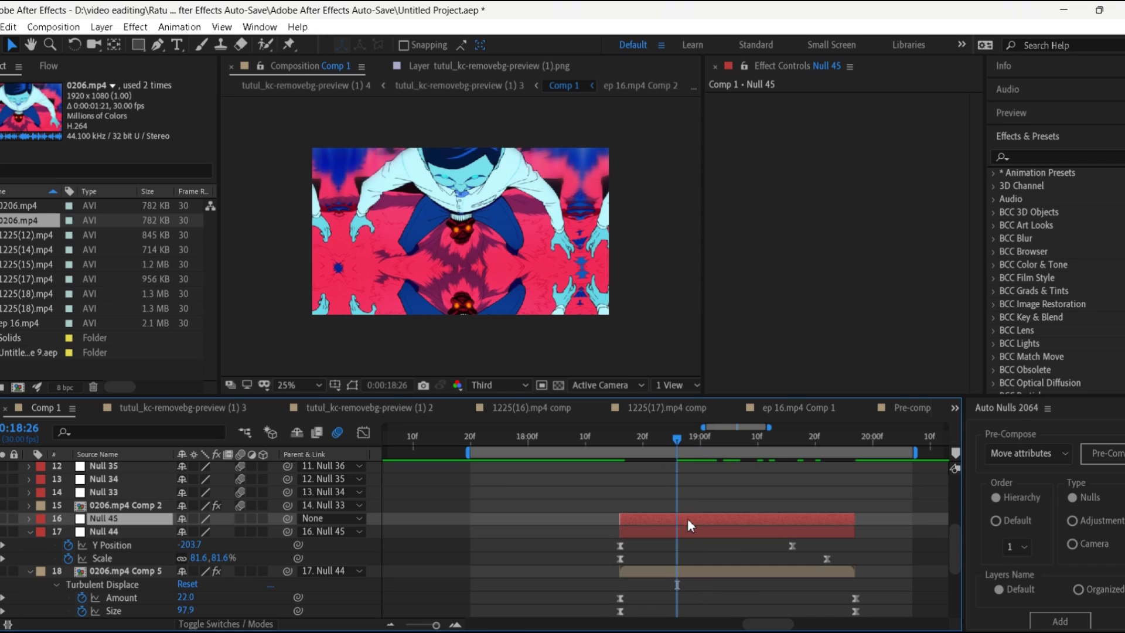
{"action": "left_click_drag", "start_coordinate": [681, 450], "coordinate": [677, 452]}
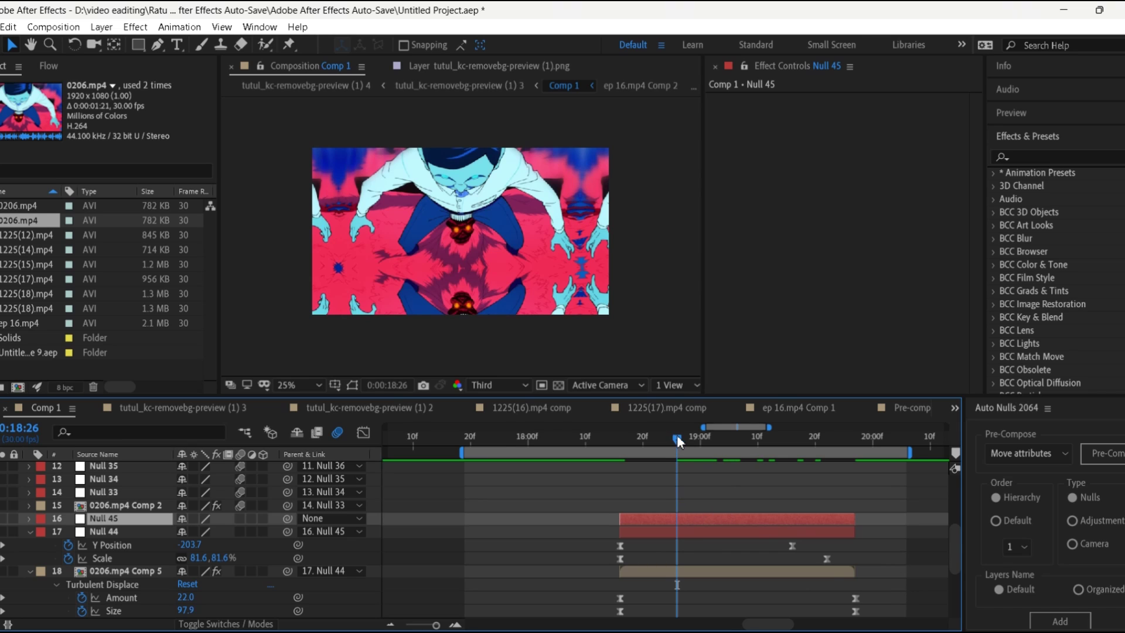
{"action": "left_click", "coordinate": [680, 436]}
{"action": "key", "text": "s"}
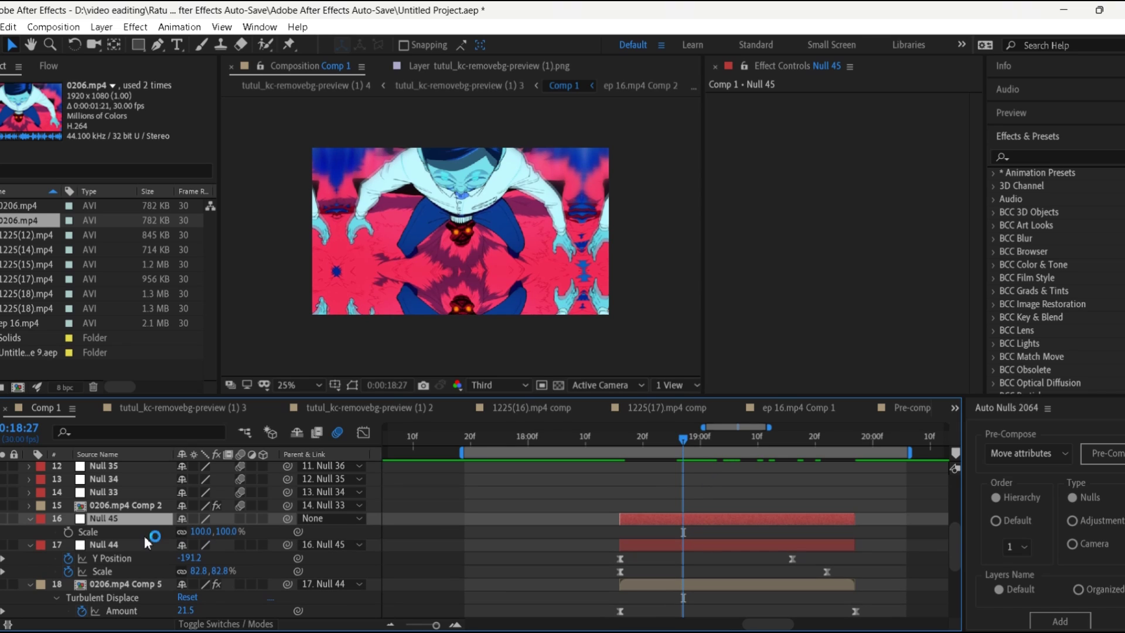
{"action": "left_click", "coordinate": [68, 531]}
Step: Add a Scale keyframe of 130% to Null 45 at 19:16
{"action": "left_click", "coordinate": [792, 437]}
{"action": "left_click", "coordinate": [226, 531]}
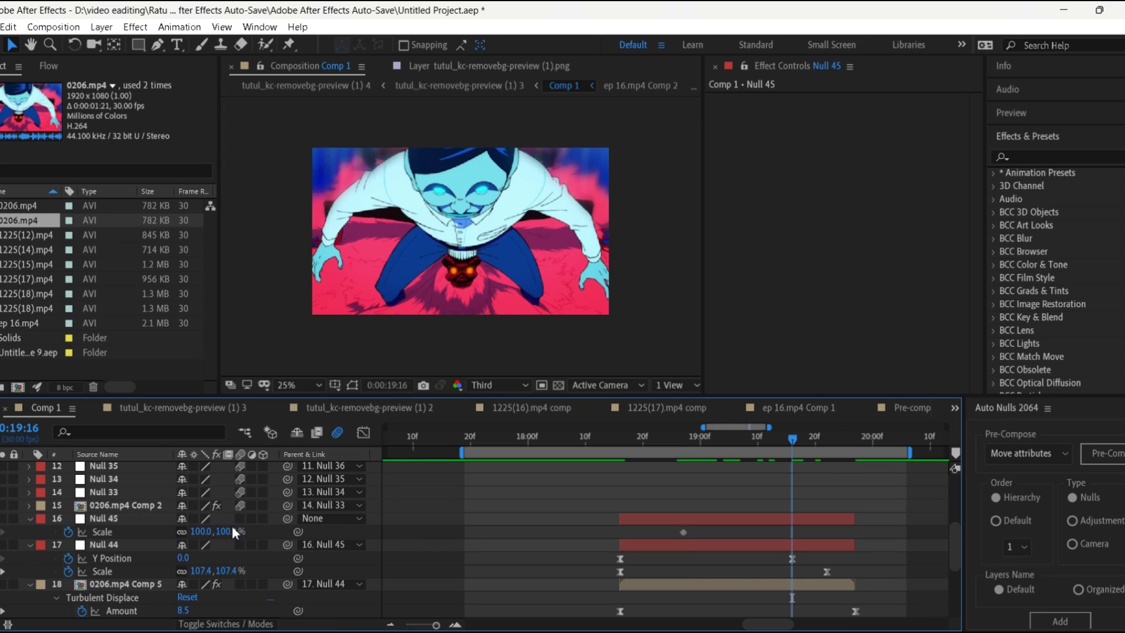
{"action": "type", "text": "2"}
{"action": "type", "text": "30"}
{"action": "key", "text": "Return"}
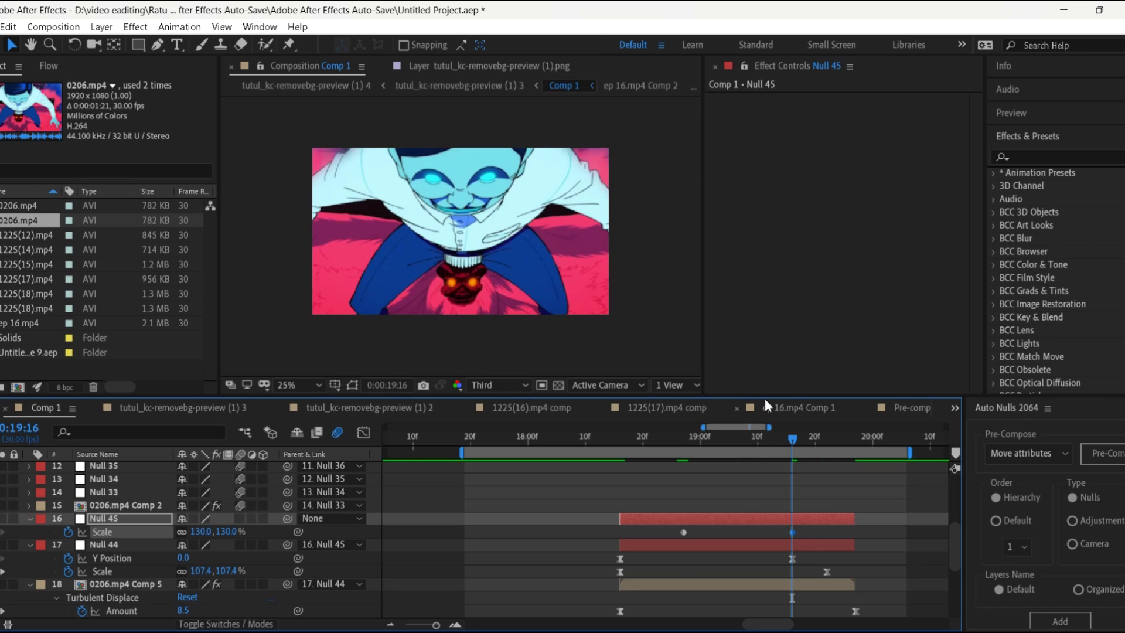
Step: Apply easy ease to both of Null 45's Scale keyframes
{"action": "left_click_drag", "start_coordinate": [792, 436], "coordinate": [668, 532]}
{"action": "right_click", "coordinate": [684, 531]}
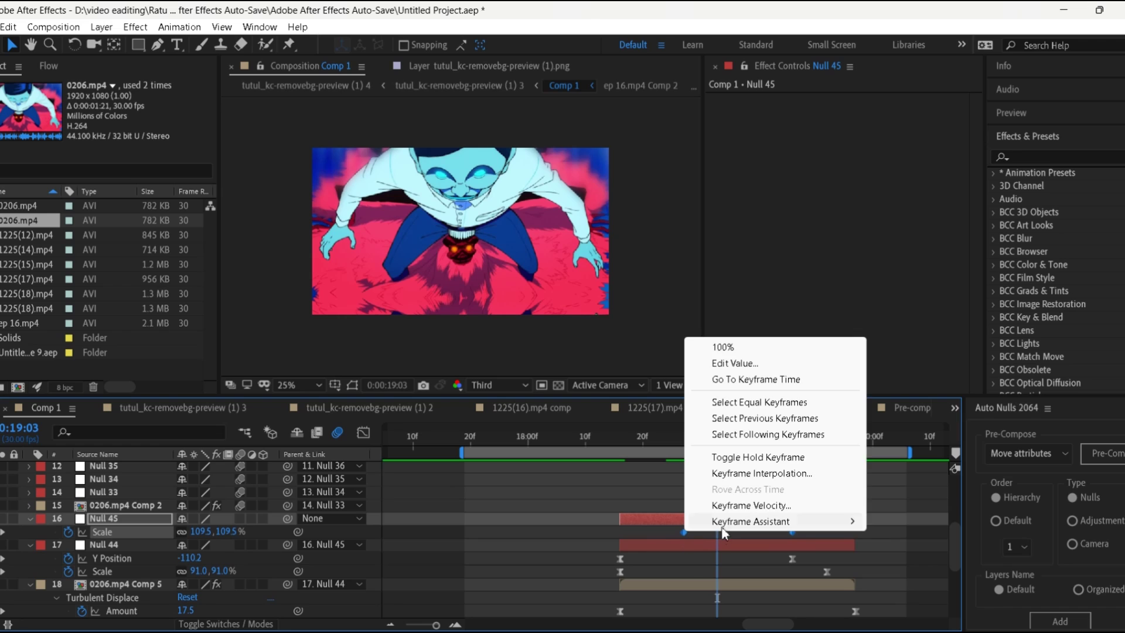
{"action": "mouse_move", "coordinate": [726, 522]}
{"action": "left_click", "coordinate": [945, 433]}
Step: Add another parent null for Null 45
{"action": "scroll", "coordinate": [761, 544], "scroll_direction": "up", "scroll_amount": 1}
{"action": "scroll", "coordinate": [762, 543], "scroll_direction": "down", "scroll_amount": 1}
{"action": "left_click", "coordinate": [1047, 620]}
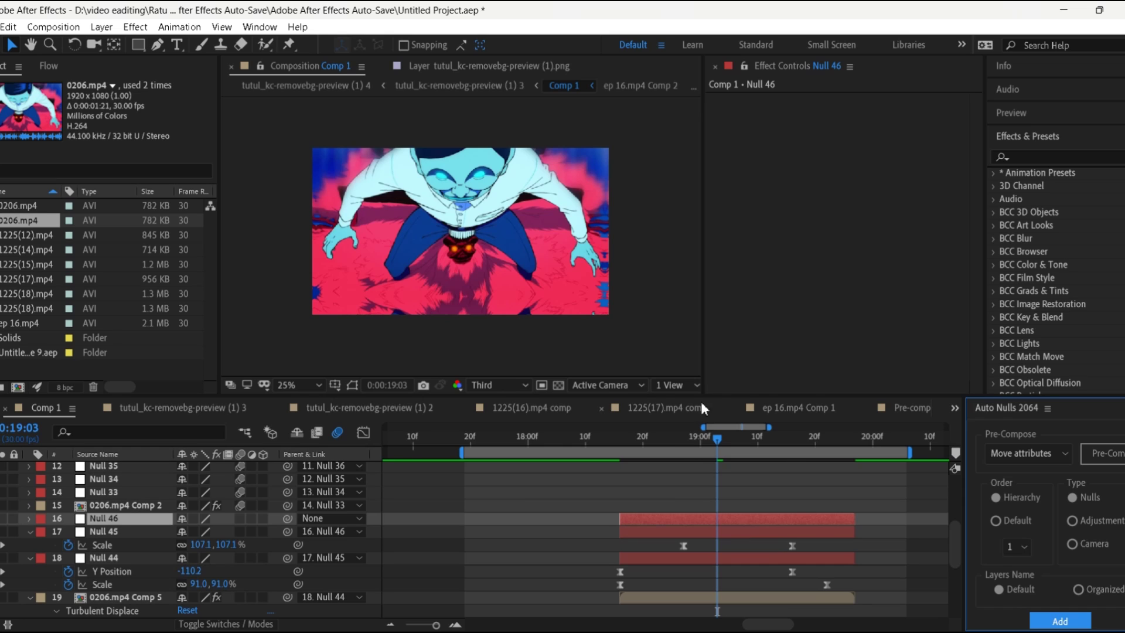
Step: Copy the X and Y Position keyframes of Null 41 onto Null 46 and reveal the pasted keyframes
{"action": "scroll", "coordinate": [562, 541], "scroll_direction": "down", "scroll_amount": 5}
{"action": "left_click", "coordinate": [560, 571]}
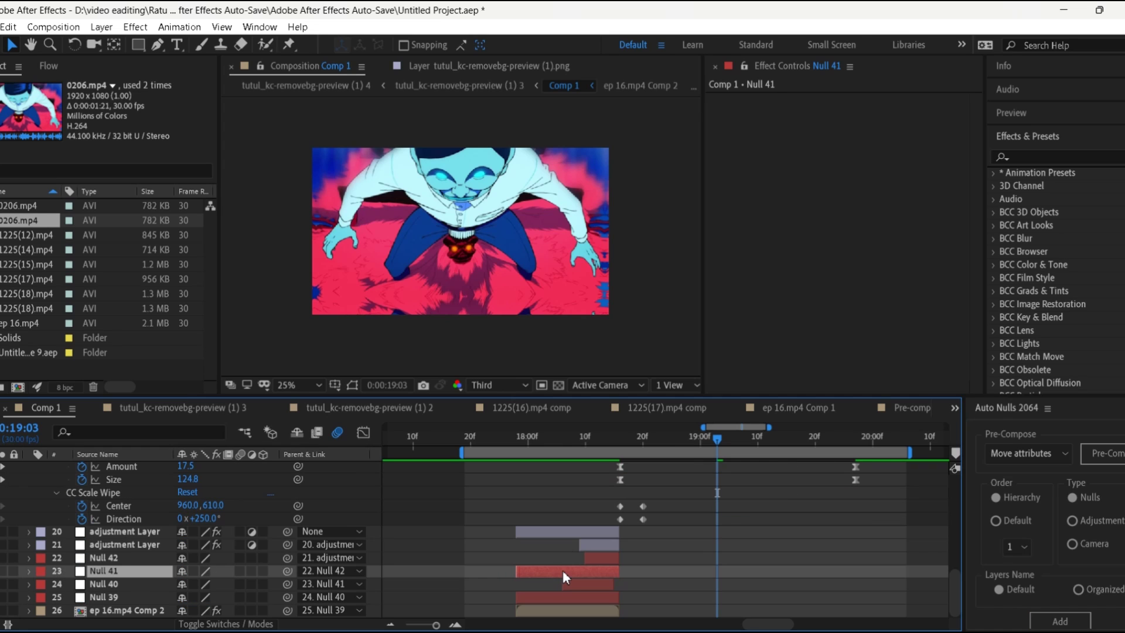
{"action": "key", "text": "u"}
{"action": "scroll", "coordinate": [638, 558], "scroll_direction": "down", "scroll_amount": 1}
{"action": "left_click_drag", "start_coordinate": [665, 543], "coordinate": [596, 552]}
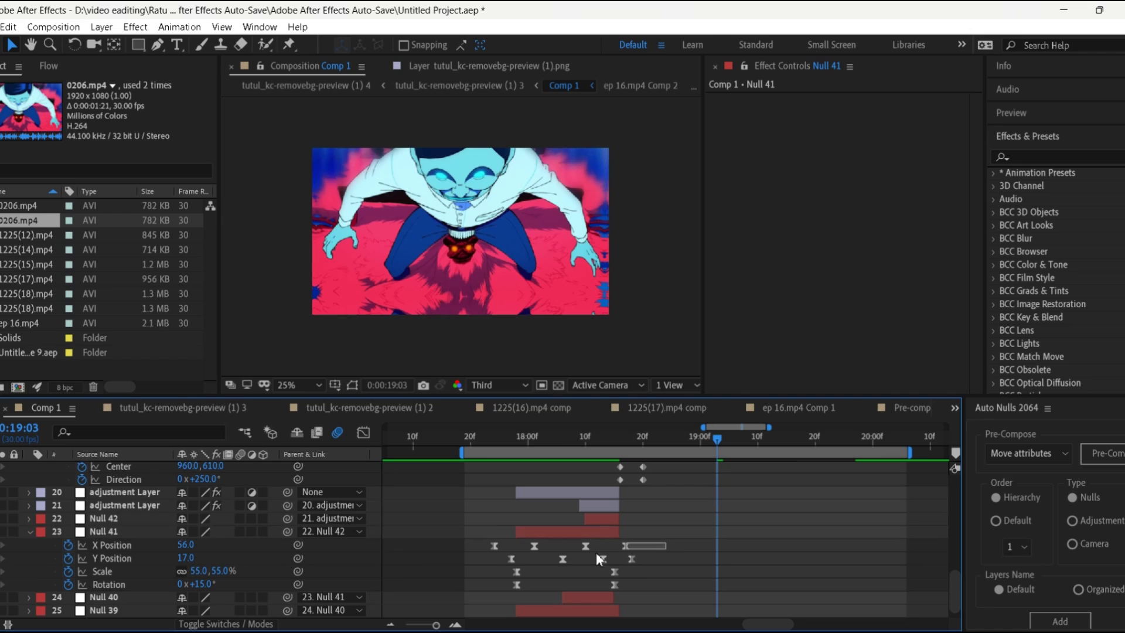
{"action": "left_click", "coordinate": [487, 561]}
{"action": "scroll", "coordinate": [487, 561], "scroll_direction": "up", "scroll_amount": 5}
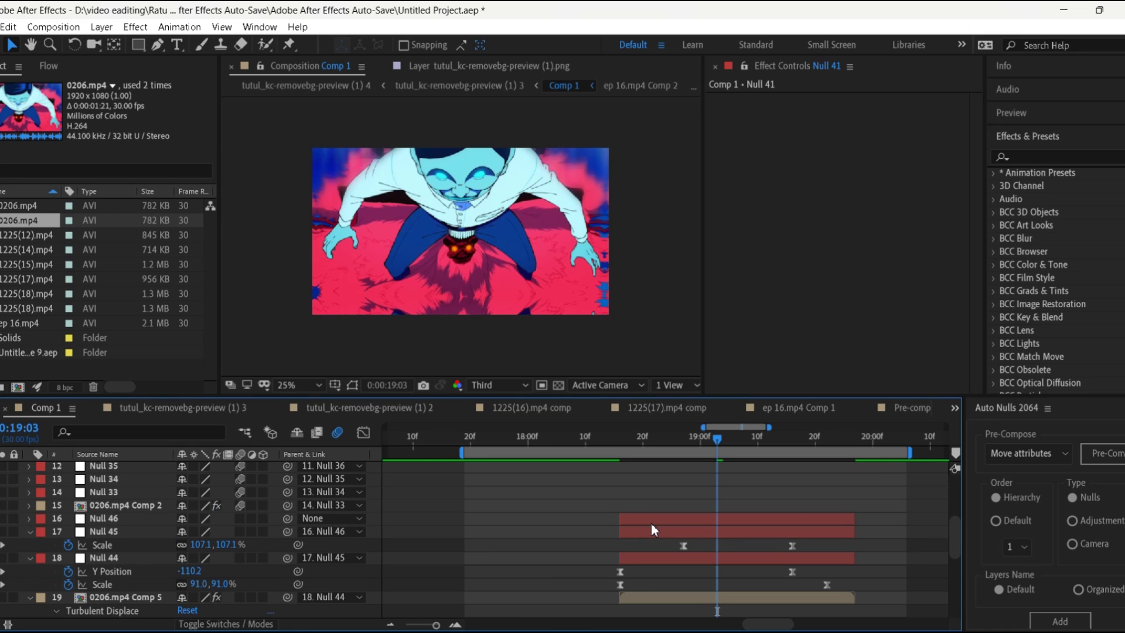
{"action": "left_click", "coordinate": [647, 529]}
{"action": "left_click", "coordinate": [650, 521]}
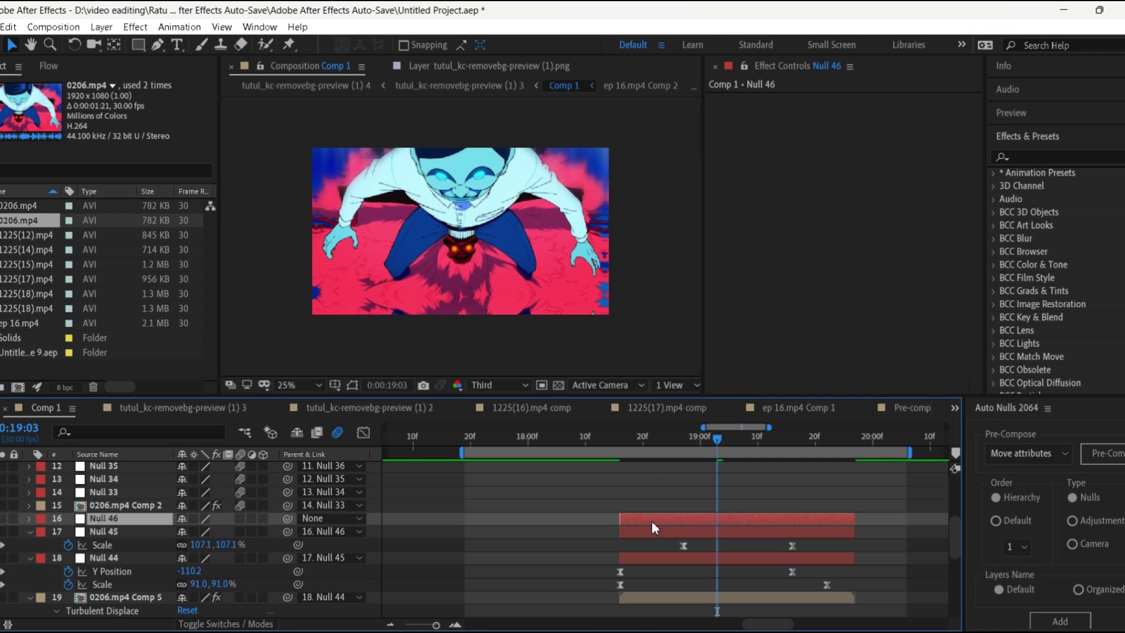
{"action": "key", "text": "Delete"}
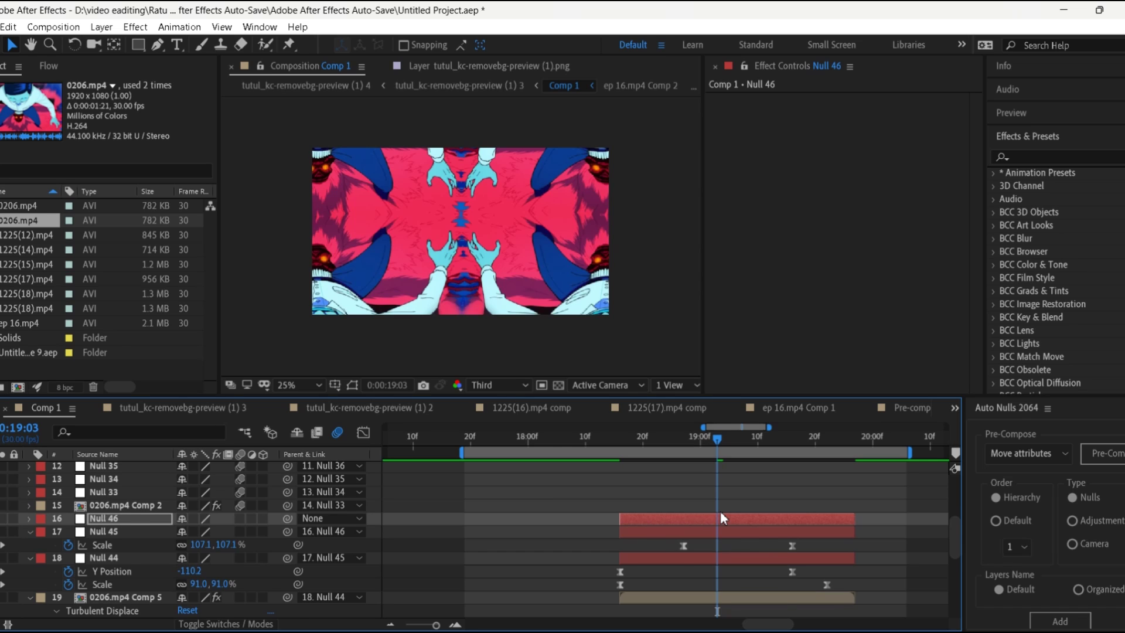
{"action": "key", "text": "u"}
Step: Spread Null 46's X and Y Position keyframes across the full length of the layer
{"action": "left_click_drag", "start_coordinate": [751, 546], "coordinate": [757, 546]}
{"action": "left_click_drag", "start_coordinate": [739, 528], "coordinate": [848, 556]}
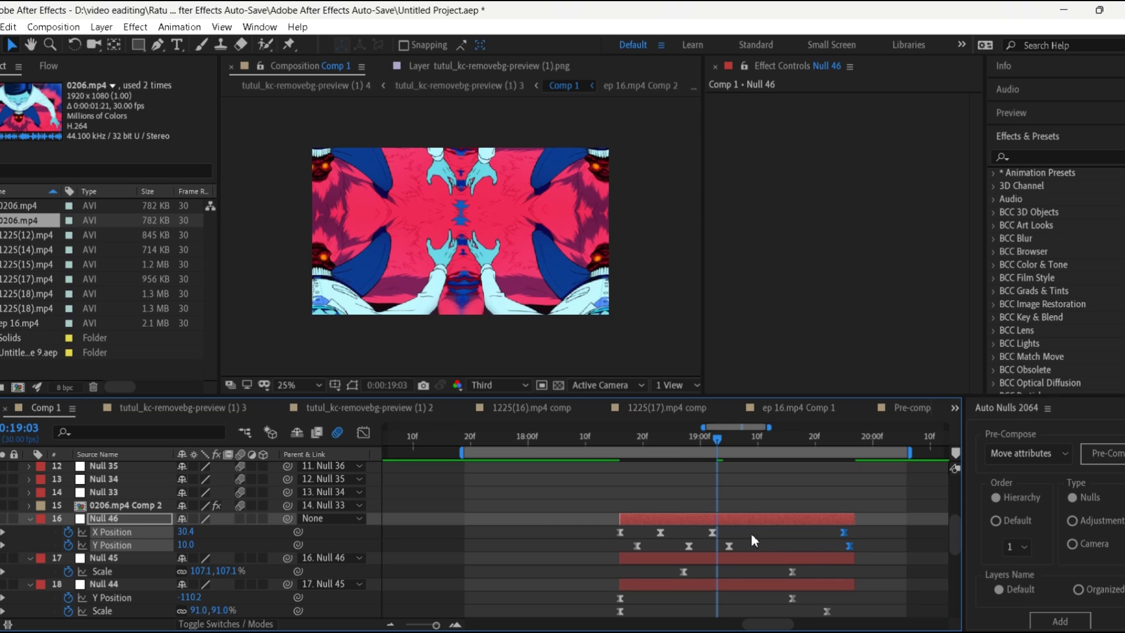
{"action": "left_click_drag", "start_coordinate": [749, 530], "coordinate": [798, 546]}
{"action": "left_click_drag", "start_coordinate": [703, 530], "coordinate": [723, 547]}
{"action": "mouse_move", "coordinate": [792, 563]}
{"action": "left_mouse_down"}
{"action": "mouse_move", "coordinate": [797, 541]}
{"action": "mouse_move", "coordinate": [758, 551]}
{"action": "mouse_move", "coordinate": [792, 546]}
{"action": "left_mouse_up"}
{"action": "left_click_drag", "start_coordinate": [648, 532], "coordinate": [613, 560]}
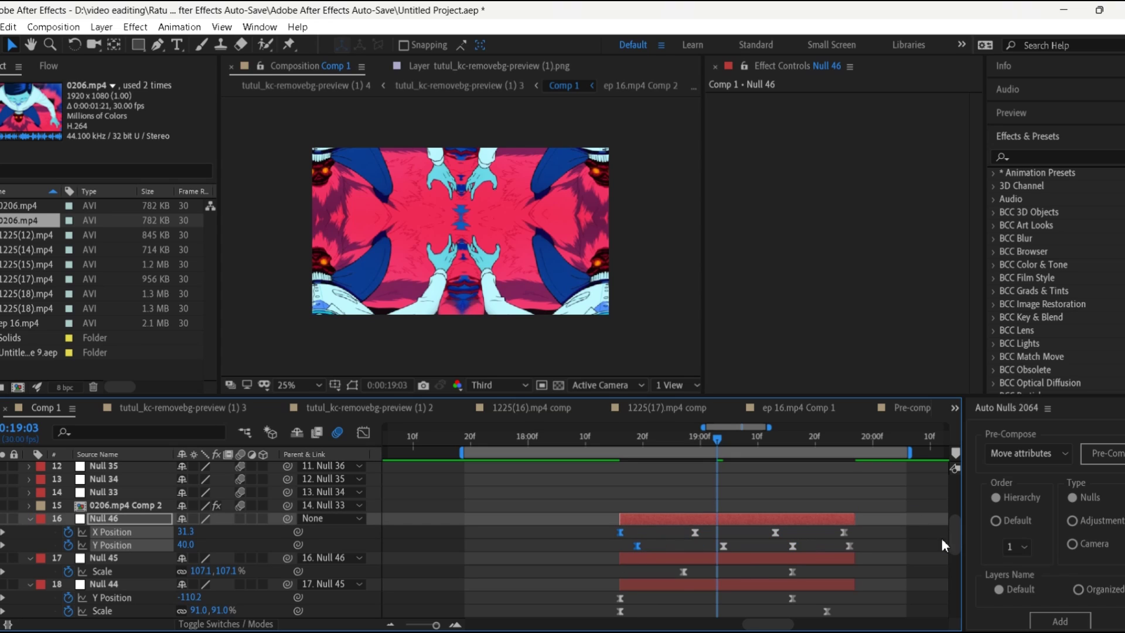
{"action": "left_click", "coordinate": [882, 532]}
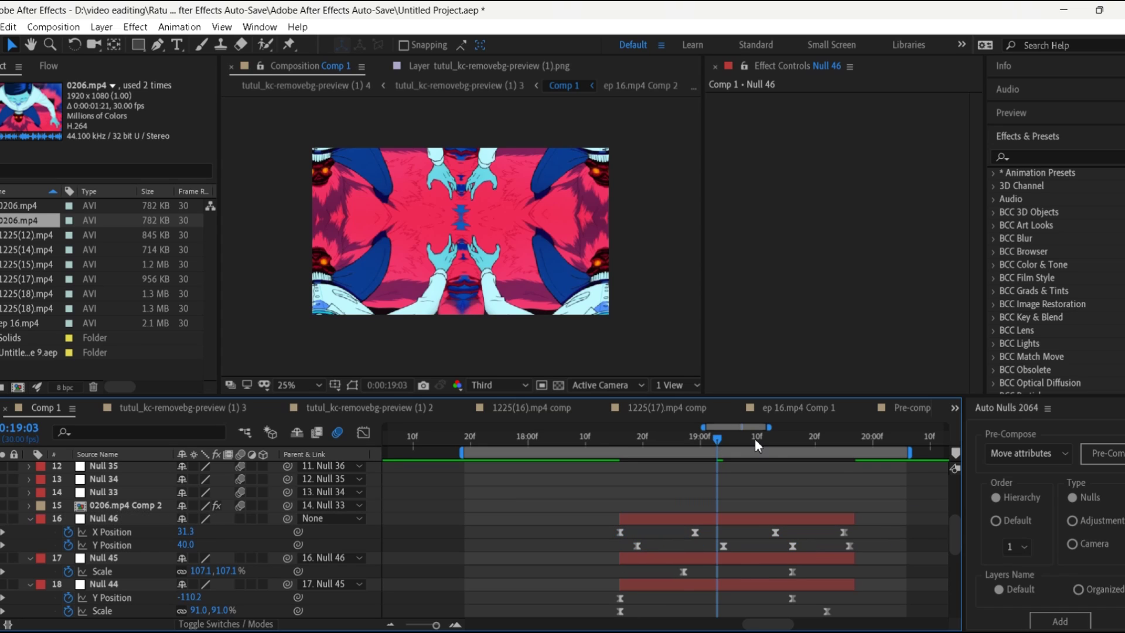
Step: Add another parent null for Null 46
{"action": "left_click", "coordinate": [712, 514]}
{"action": "left_click", "coordinate": [1046, 622]}
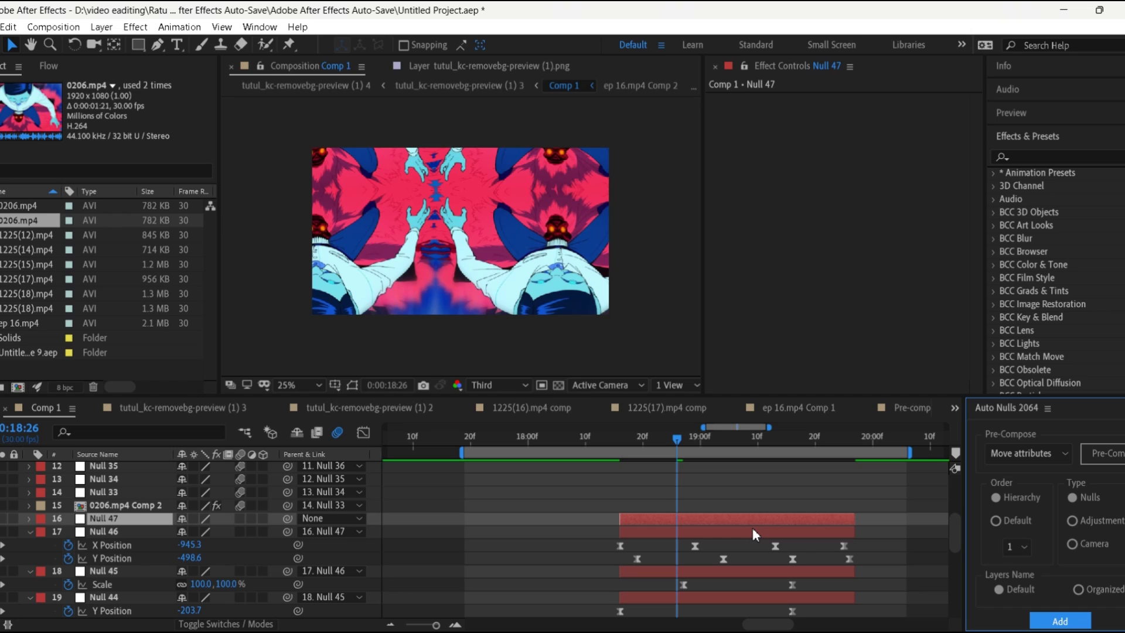
{"action": "left_click", "coordinate": [785, 529]}
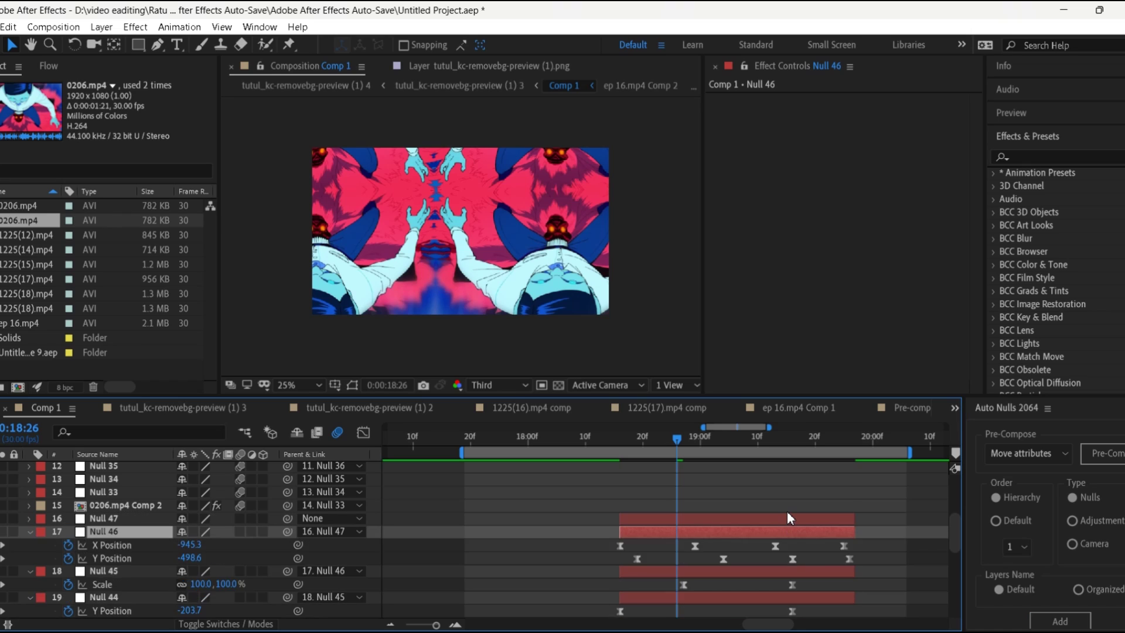
Step: Reshape Null 45's Scale curve so it rises steeply at the start and eases gently into the last keyframe
{"action": "left_click", "coordinate": [792, 584]}
{"action": "left_click", "coordinate": [363, 432]}
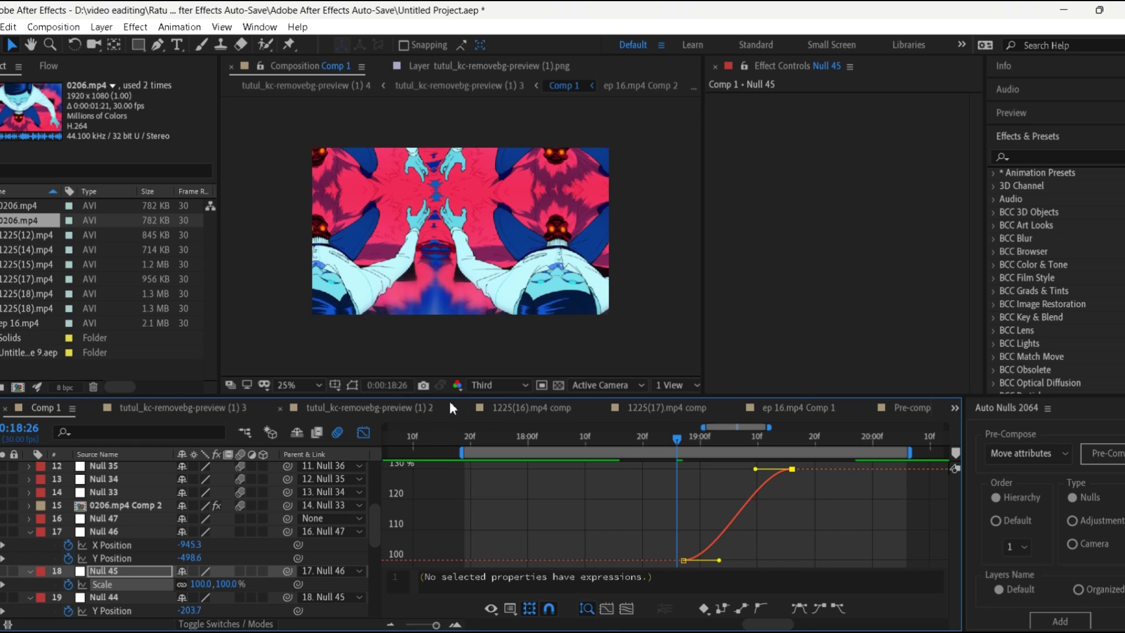
{"action": "left_click_drag", "start_coordinate": [719, 560], "coordinate": [677, 515]}
{"action": "left_click", "coordinate": [698, 437]}
{"action": "left_click_drag", "start_coordinate": [754, 469], "coordinate": [692, 470]}
{"action": "left_click_drag", "start_coordinate": [683, 514], "coordinate": [684, 485]}
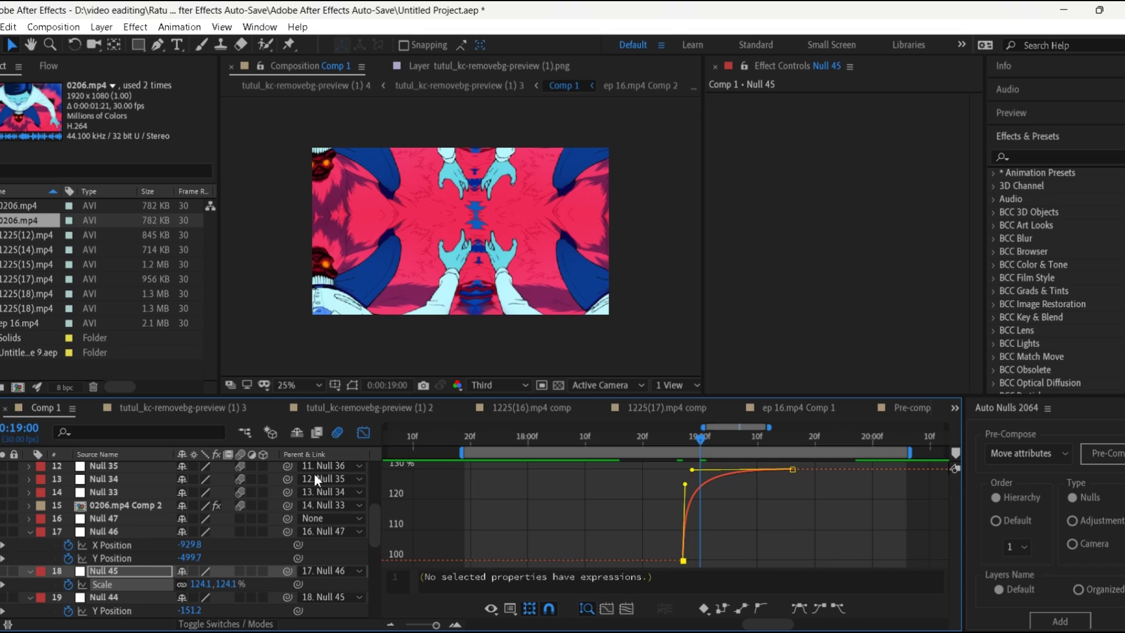
{"action": "left_click", "coordinate": [363, 433]}
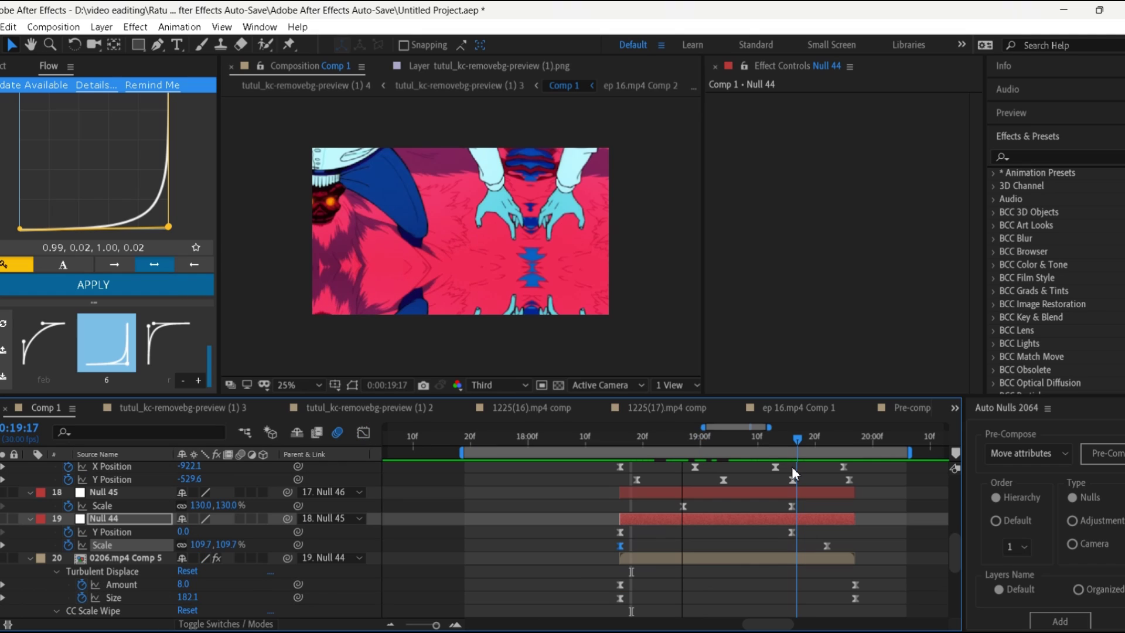
Step: Set Null 44's Y Position keyframe at 18:16 to 265
{"action": "left_click_drag", "start_coordinate": [792, 465], "coordinate": [620, 466]}
{"action": "left_click", "coordinate": [189, 531]}
{"action": "type", "text": "265"}
{"action": "key", "text": "Return"}
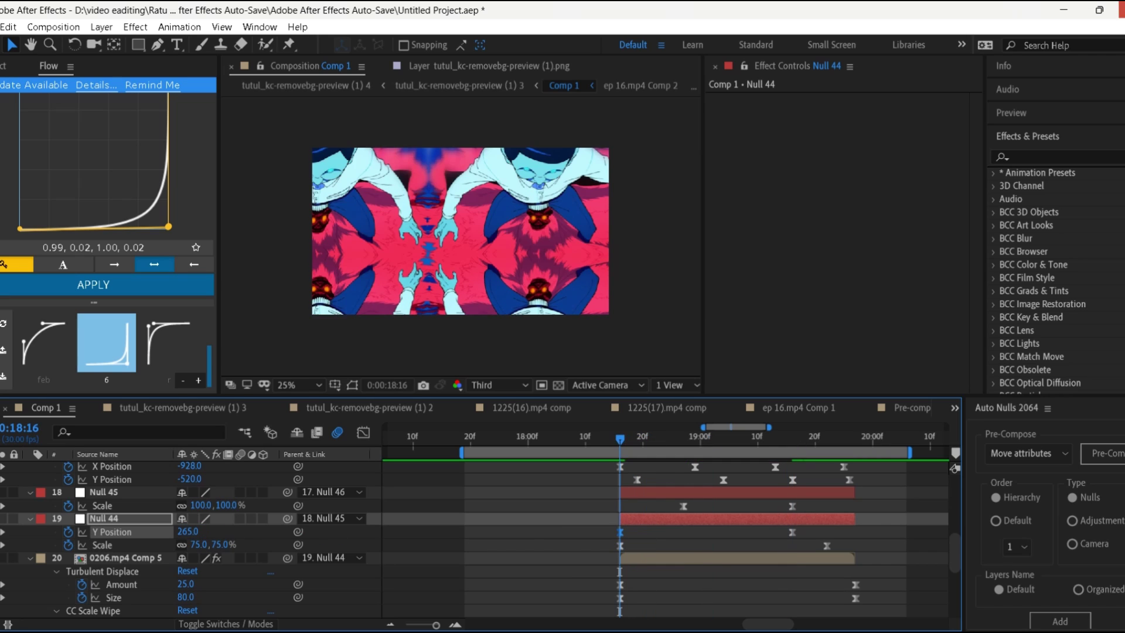
Step: Reshape Null 44's Y Position curve for a fast start and a long, gentle ease into the last keyframe
{"action": "left_click", "coordinate": [363, 432]}
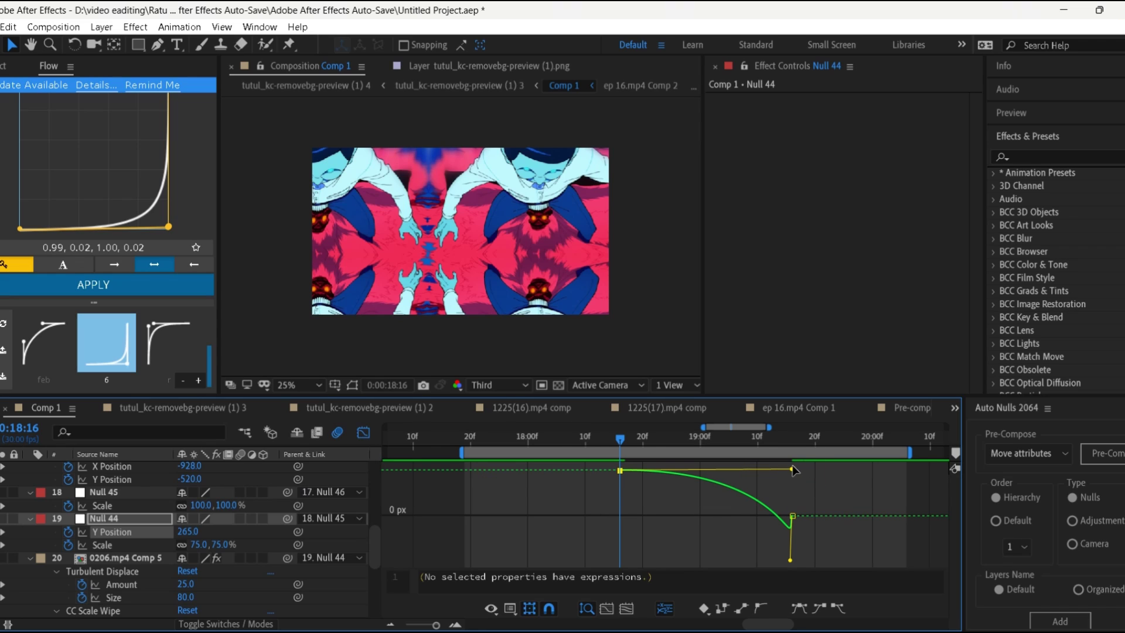
{"action": "left_click_drag", "start_coordinate": [792, 469], "coordinate": [621, 511]}
{"action": "left_click_drag", "start_coordinate": [790, 560], "coordinate": [627, 510]}
{"action": "left_click_drag", "start_coordinate": [634, 436], "coordinate": [689, 439]}
{"action": "mouse_move", "coordinate": [620, 551]}
{"action": "left_mouse_down"}
{"action": "mouse_move", "coordinate": [620, 526]}
{"action": "mouse_move", "coordinate": [629, 554]}
{"action": "left_mouse_up"}
{"action": "left_click", "coordinate": [363, 433]}
Step: Check the Scale curves of Null 44 and Null 45 in the graph editor
{"action": "left_click", "coordinate": [620, 545]}
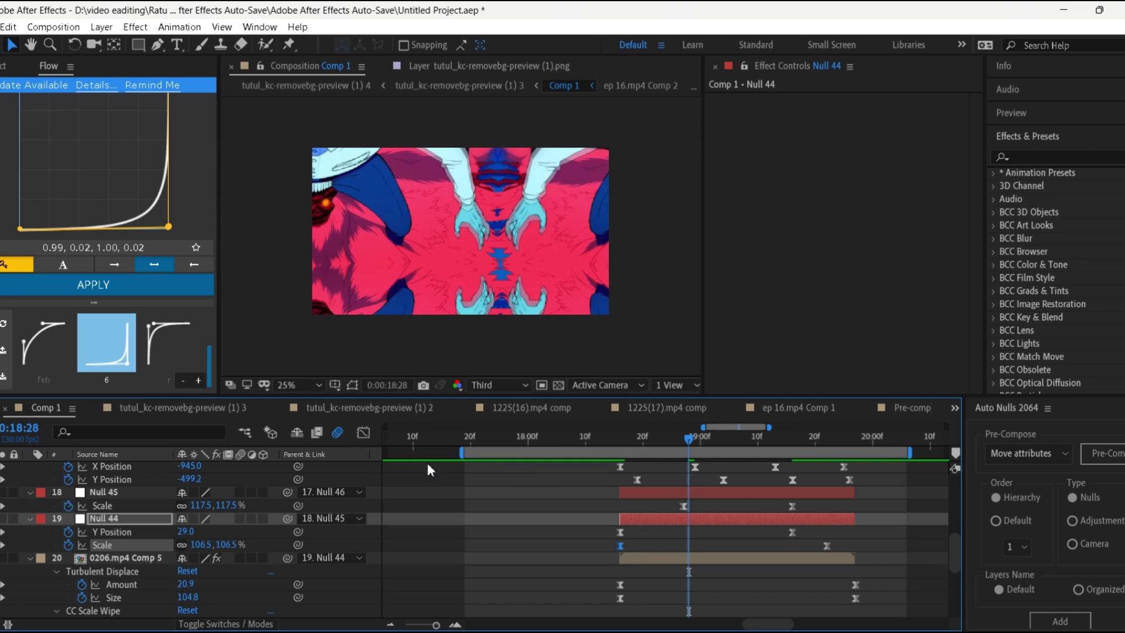
{"action": "left_click", "coordinate": [363, 432]}
{"action": "left_click", "coordinate": [363, 432]}
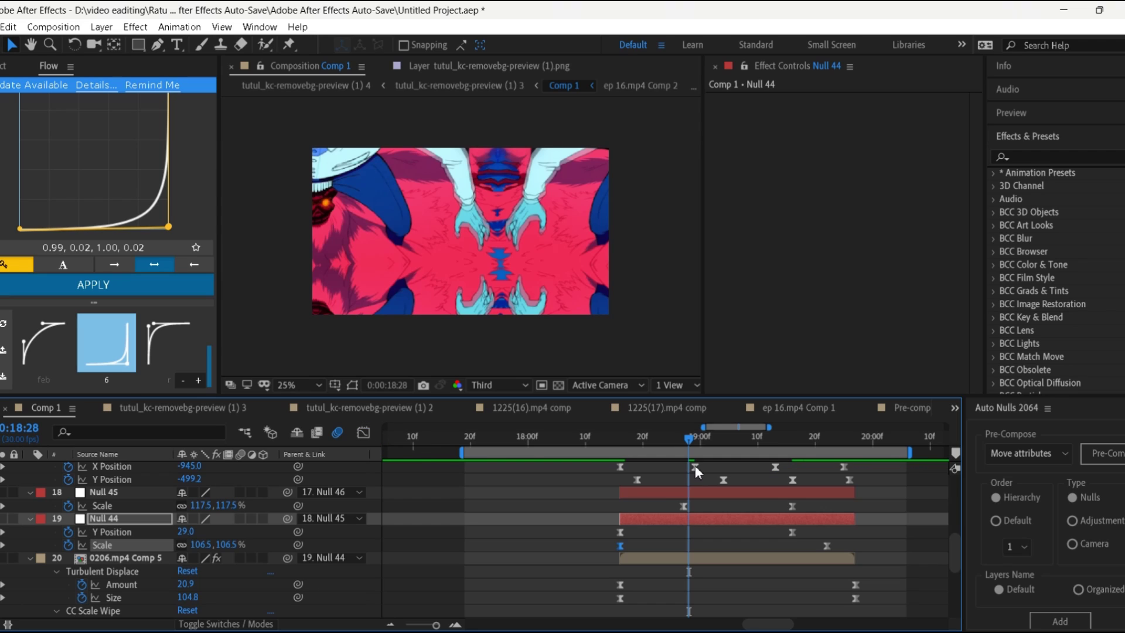
{"action": "left_click", "coordinate": [683, 506]}
{"action": "left_click", "coordinate": [363, 433]}
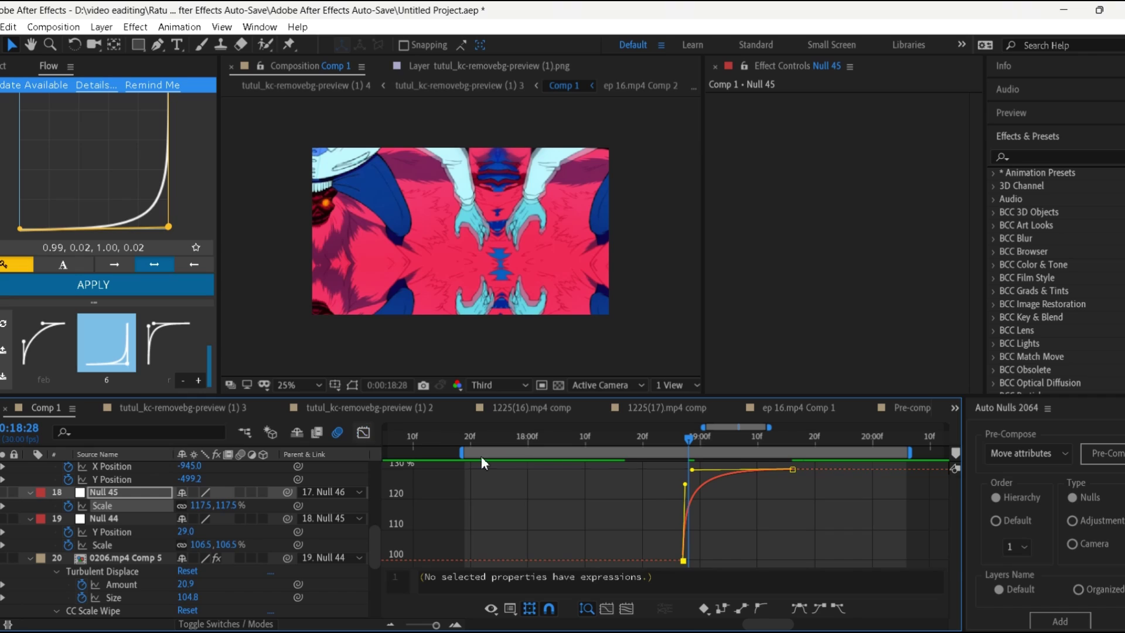
{"action": "left_click", "coordinate": [362, 433]}
Step: Delete all X and Y Position keyframes from Null 46 and collapse its properties
{"action": "scroll", "coordinate": [821, 507], "scroll_direction": "up", "scroll_amount": 3}
{"action": "left_click_drag", "start_coordinate": [868, 508], "coordinate": [591, 518]}
{"action": "key", "text": "Delete"}
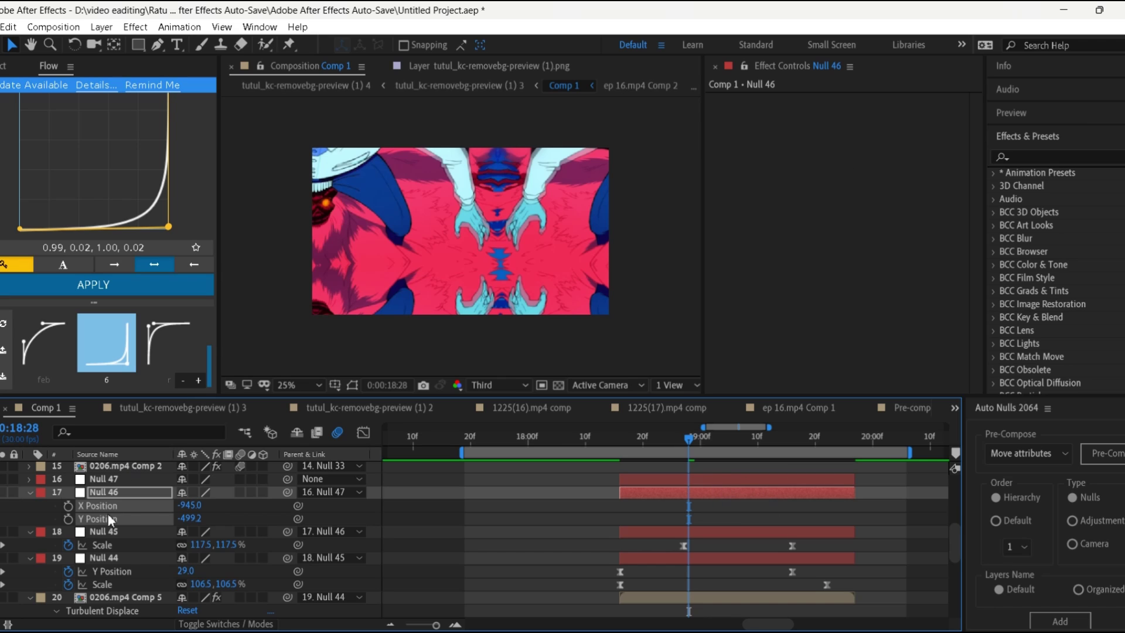
{"action": "key", "text": "u"}
{"action": "left_click_drag", "start_coordinate": [683, 440], "coordinate": [648, 439]}
{"action": "left_click", "coordinate": [654, 478]}
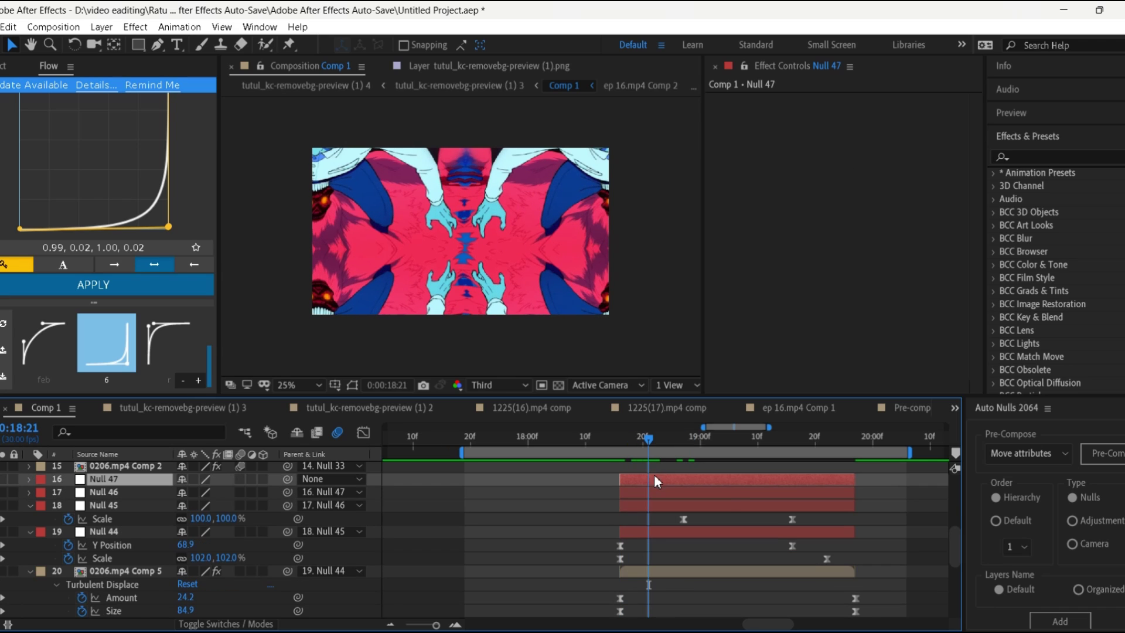
{"action": "left_click", "coordinate": [707, 496]}
{"action": "left_click", "coordinate": [708, 502]}
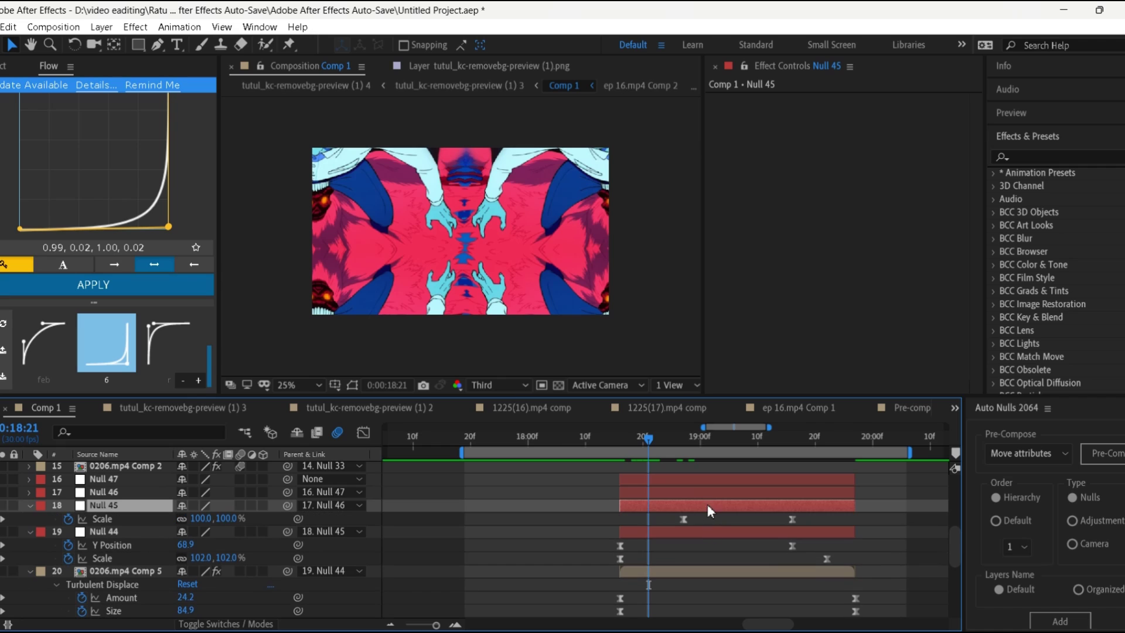
{"action": "left_click", "coordinate": [710, 488]}
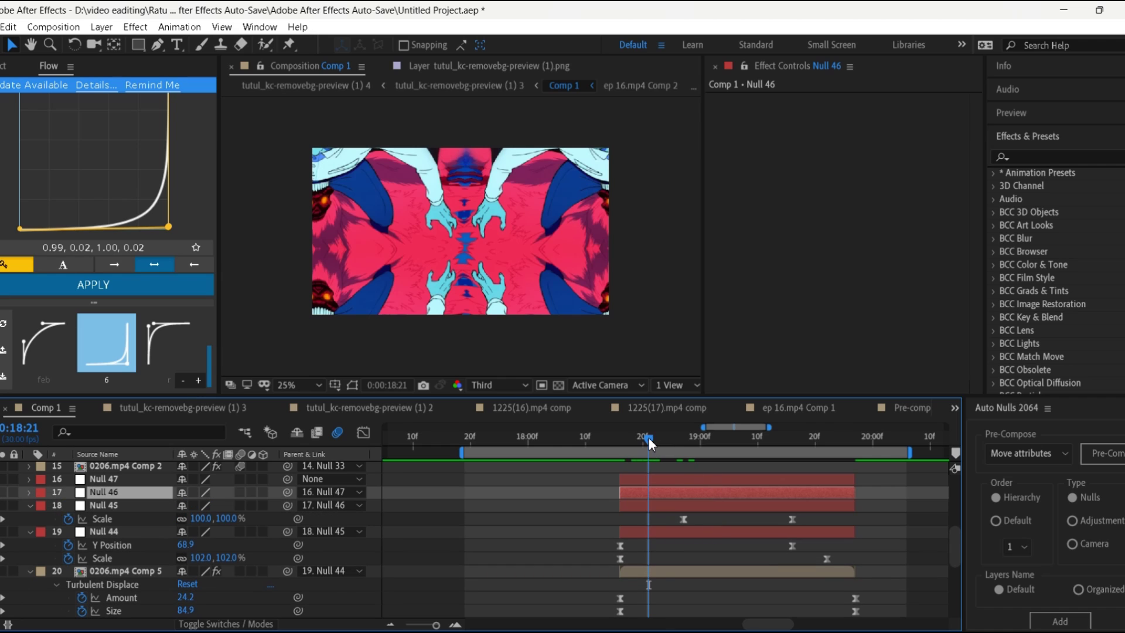
{"action": "left_click_drag", "start_coordinate": [648, 438], "coordinate": [803, 440]}
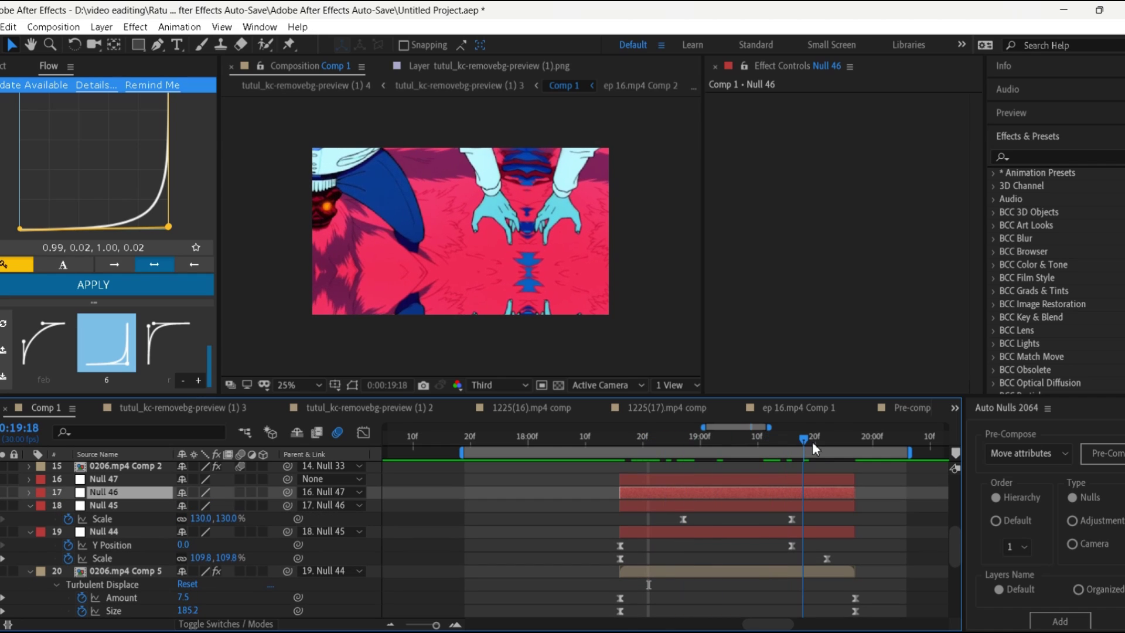
Step: Check Null 44's Scale curve and slightly steepen the start of Null 45's Scale curve
{"action": "left_click", "coordinate": [826, 439]}
{"action": "left_click", "coordinate": [620, 558]}
{"action": "left_click", "coordinate": [366, 435]}
{"action": "left_click", "coordinate": [369, 438]}
{"action": "left_click", "coordinate": [685, 519]}
{"action": "left_click", "coordinate": [363, 434]}
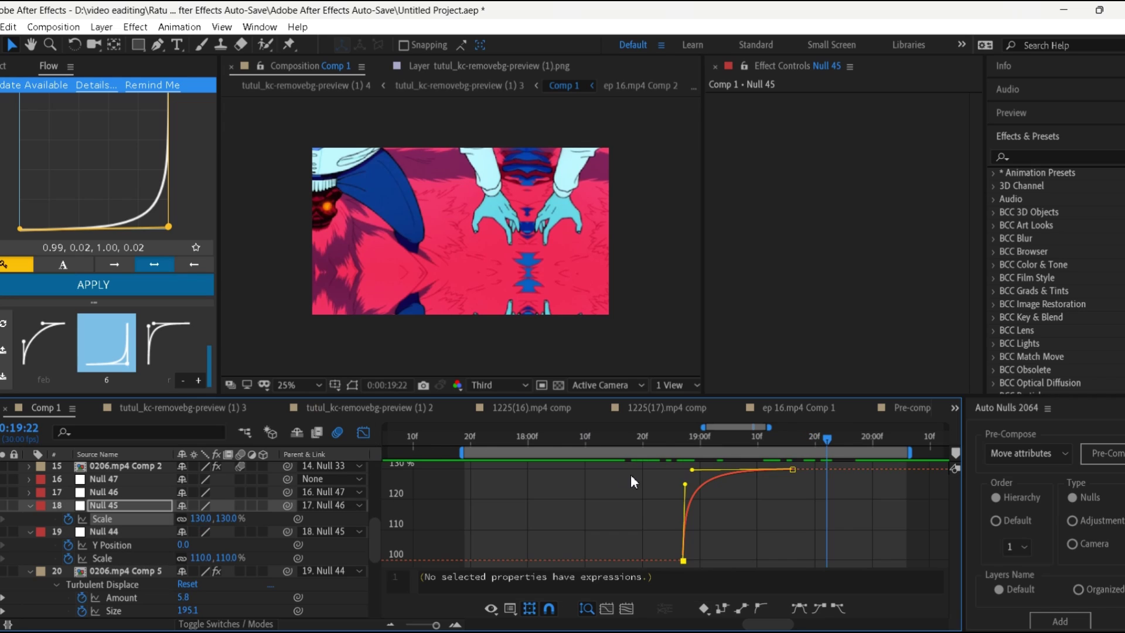
{"action": "mouse_move", "coordinate": [685, 485]}
{"action": "left_mouse_down"}
{"action": "mouse_move", "coordinate": [779, 547]}
{"action": "mouse_move", "coordinate": [684, 473]}
{"action": "left_mouse_up"}
{"action": "left_click_drag", "start_coordinate": [831, 440], "coordinate": [794, 470]}
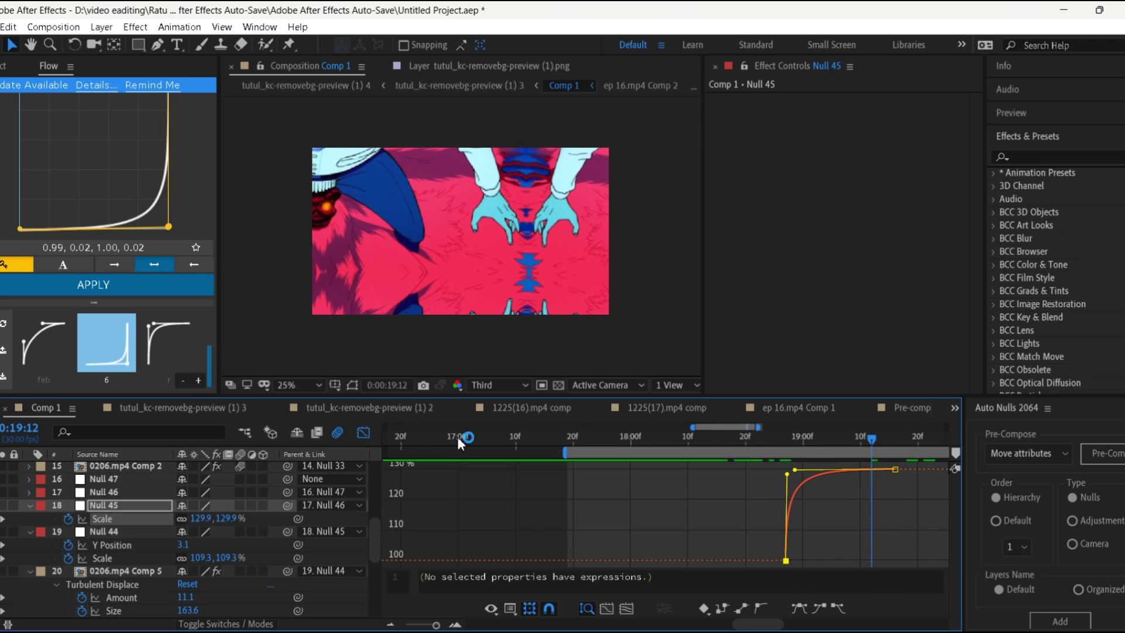
{"action": "left_click", "coordinate": [367, 435]}
Step: Reveal Null 46's position properties, paste the X and Y Position keyframes at 18:16, and preview the transition
{"action": "left_click_drag", "start_coordinate": [872, 439], "coordinate": [900, 441]}
{"action": "left_click", "coordinate": [855, 491]}
{"action": "key", "text": "alt+shift+p"}
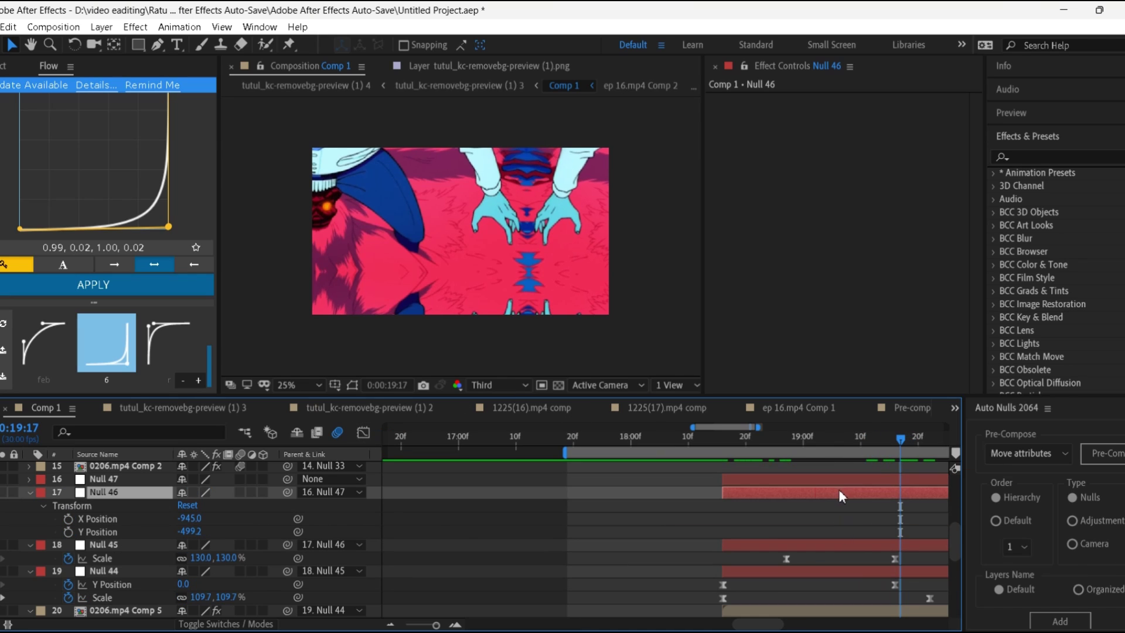
{"action": "left_click_drag", "start_coordinate": [900, 441], "coordinate": [462, 459]}
{"action": "scroll", "coordinate": [654, 496], "scroll_direction": "left", "scroll_amount": 2}
{"action": "left_click", "coordinate": [623, 496]}
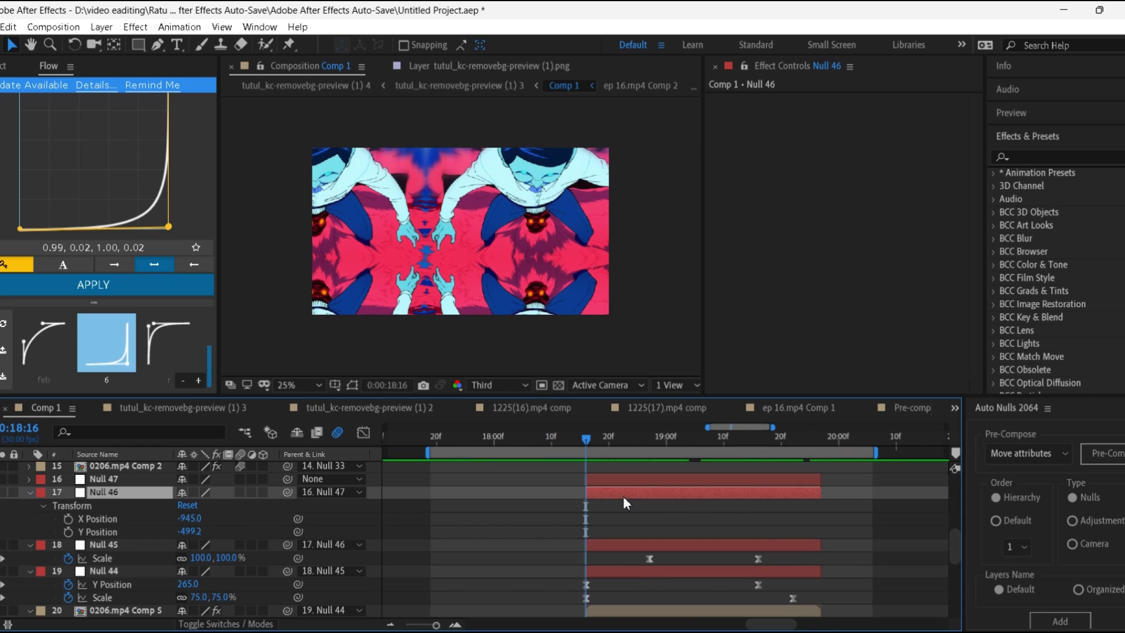
{"action": "key", "text": "ctrl+v"}
{"action": "mouse_move", "coordinate": [588, 438]}
{"action": "left_mouse_down"}
{"action": "mouse_move", "coordinate": [739, 447]}
{"action": "mouse_move", "coordinate": [649, 472]}
{"action": "mouse_move", "coordinate": [588, 433]}
{"action": "left_mouse_up"}
{"action": "key", "text": "space"}
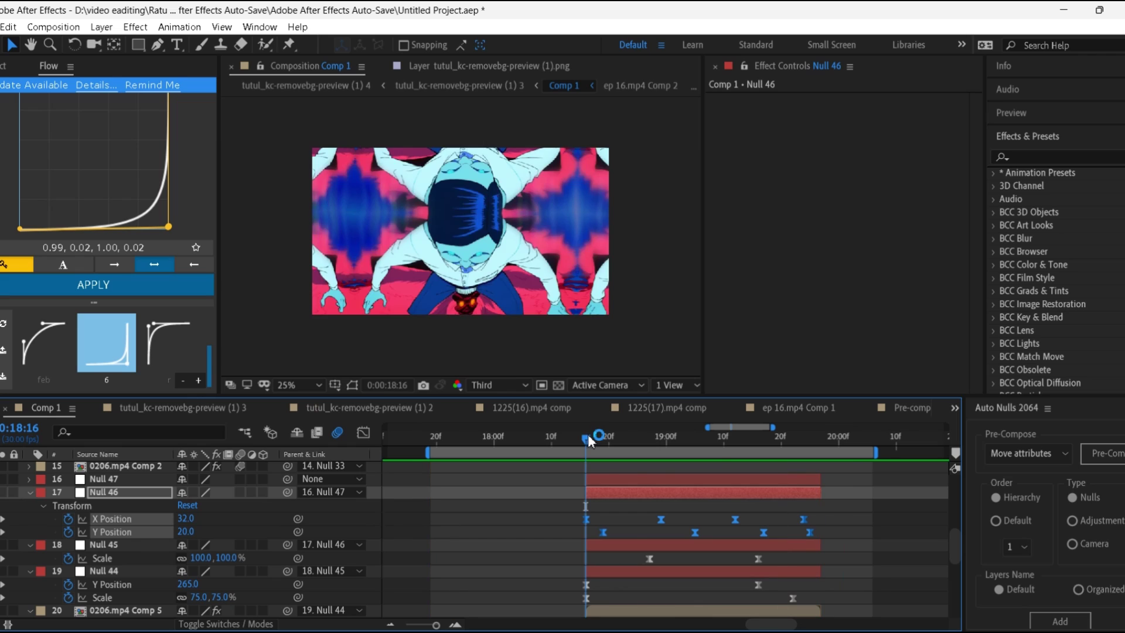
{"action": "key", "text": "space"}
Step: Enable motion blur for the new nulls, the clip layers and all adjustment layers of the transition
{"action": "scroll", "coordinate": [257, 519], "scroll_direction": "up", "scroll_amount": 2}
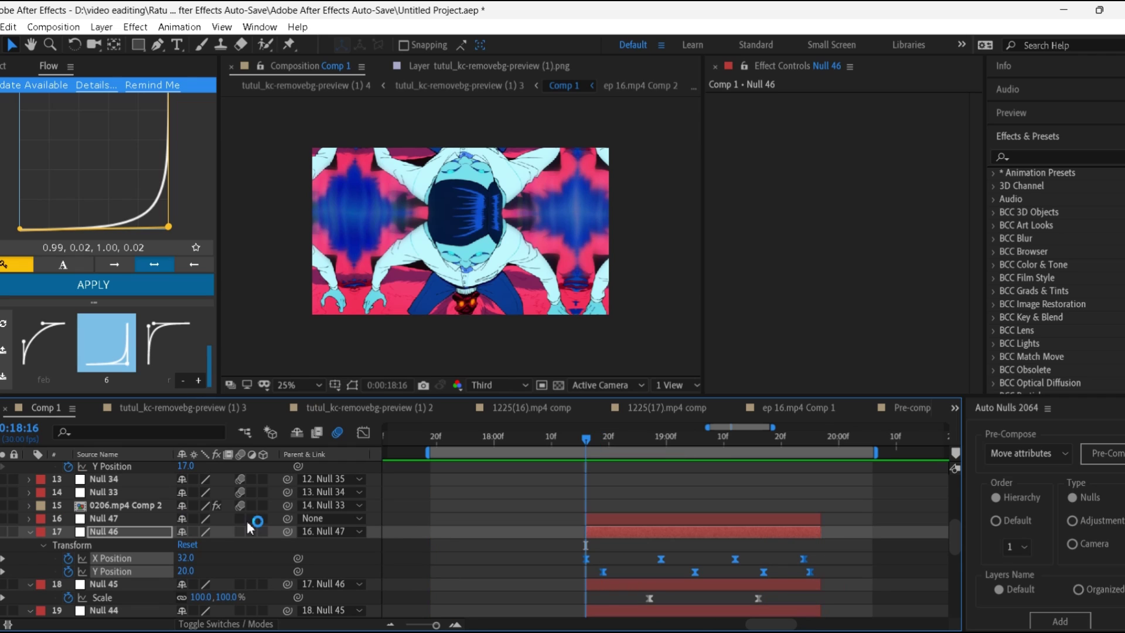
{"action": "scroll", "coordinate": [240, 612], "scroll_direction": "down", "scroll_amount": 3}
{"action": "scroll", "coordinate": [242, 567], "scroll_direction": "down", "scroll_amount": 5}
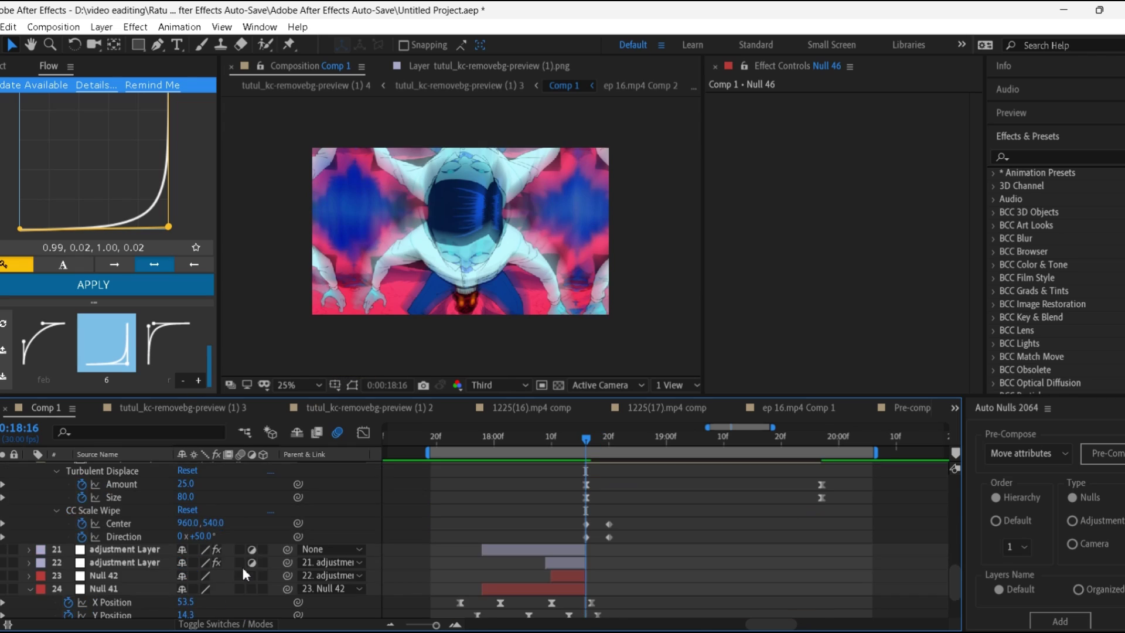
{"action": "scroll", "coordinate": [231, 575], "scroll_direction": "down", "scroll_amount": 3}
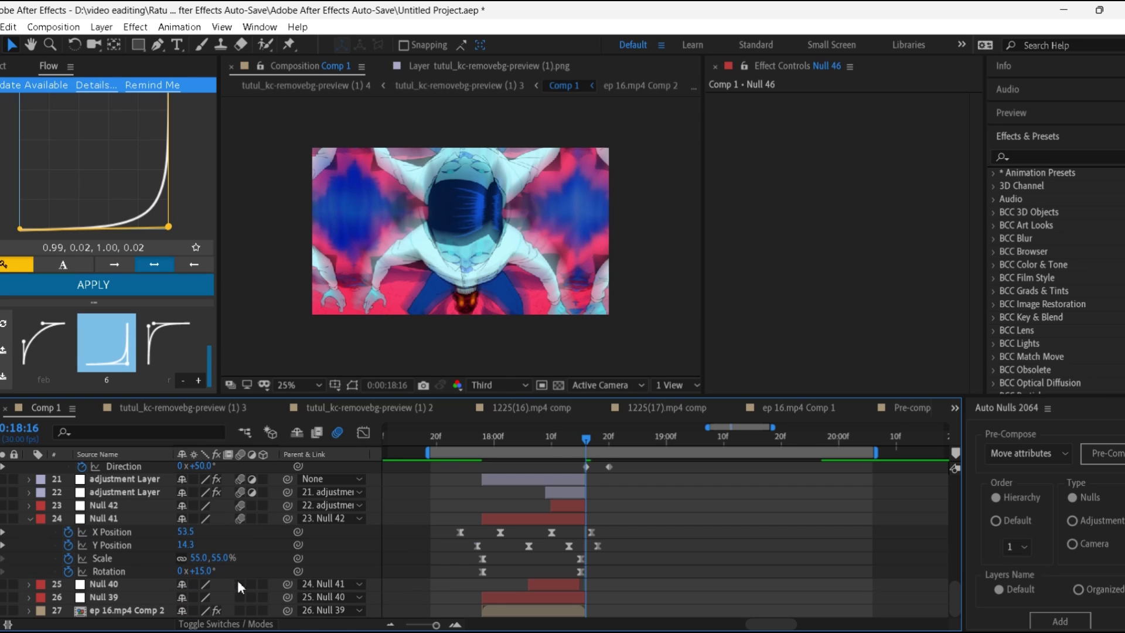
{"action": "scroll", "coordinate": [246, 551], "scroll_direction": "up", "scroll_amount": 8}
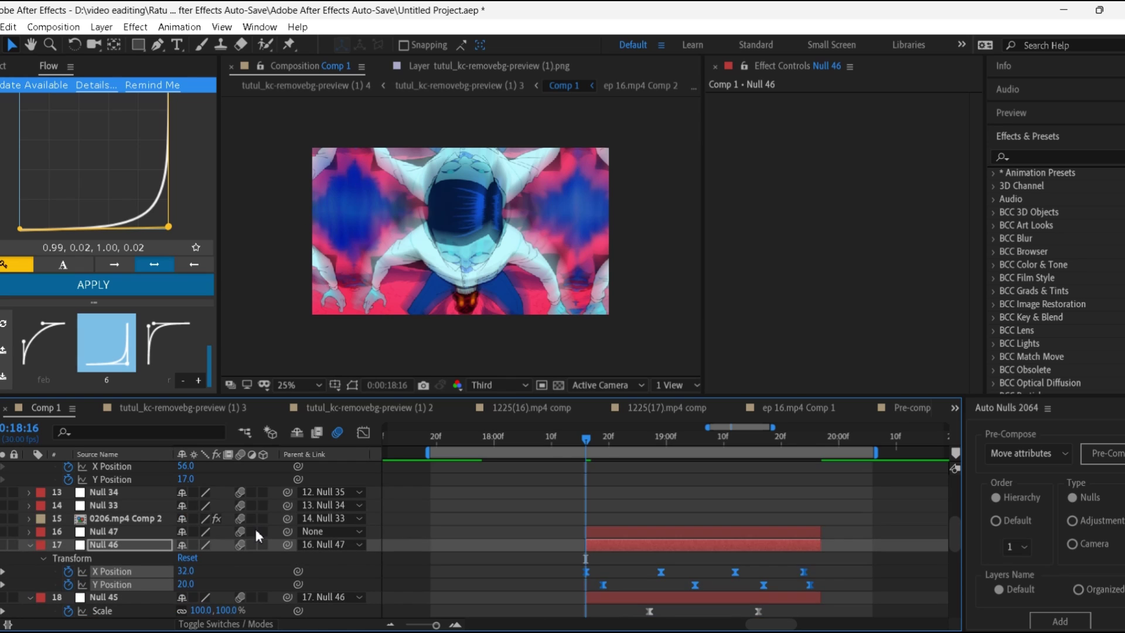
{"action": "scroll", "coordinate": [250, 529], "scroll_direction": "up", "scroll_amount": 1}
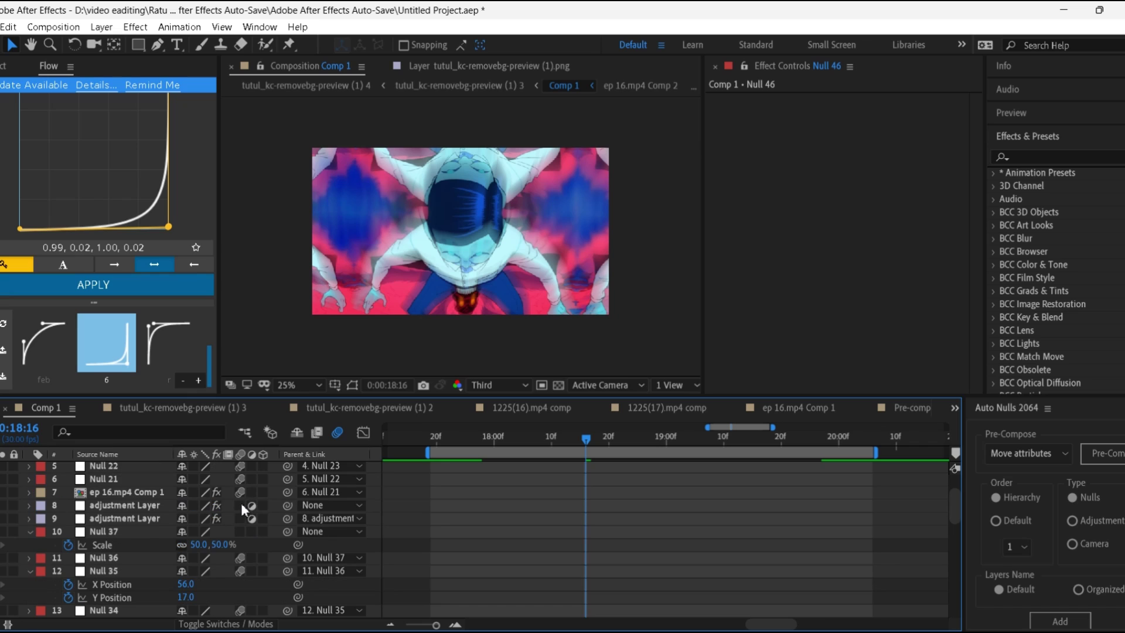
{"action": "left_click_drag", "start_coordinate": [240, 505], "coordinate": [222, 618]}
{"action": "scroll", "coordinate": [238, 610], "scroll_direction": "down", "scroll_amount": 2}
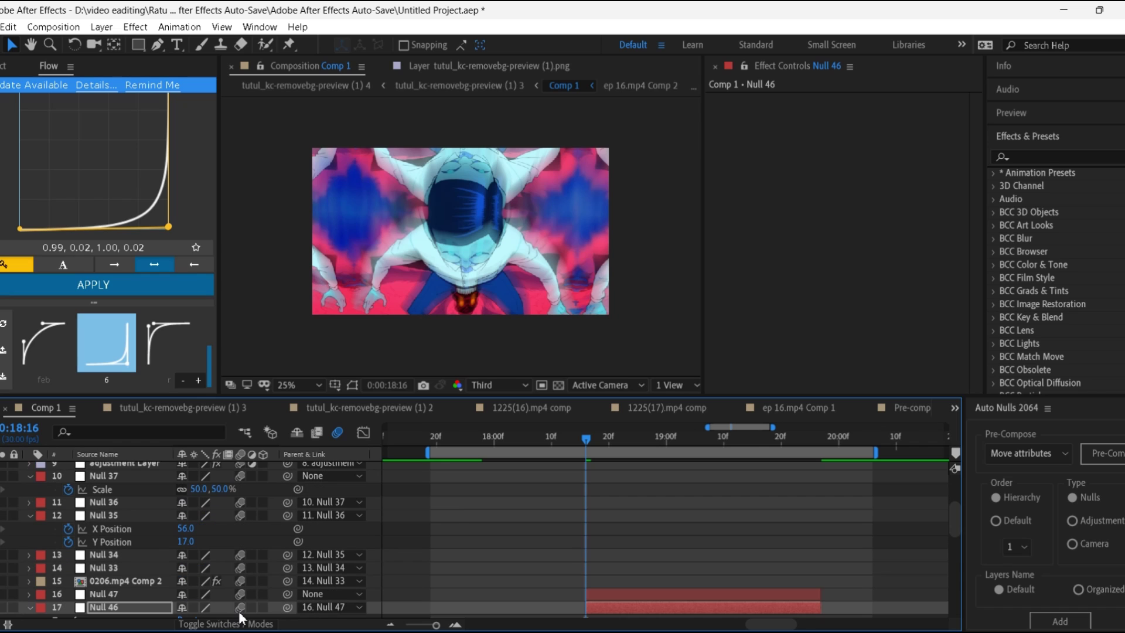
Step: Collapse the expanded properties of Null 37, Null 35, Null 46 and Null 45 in Comp 1
{"action": "left_click", "coordinate": [31, 475]}
{"action": "left_click", "coordinate": [31, 500]}
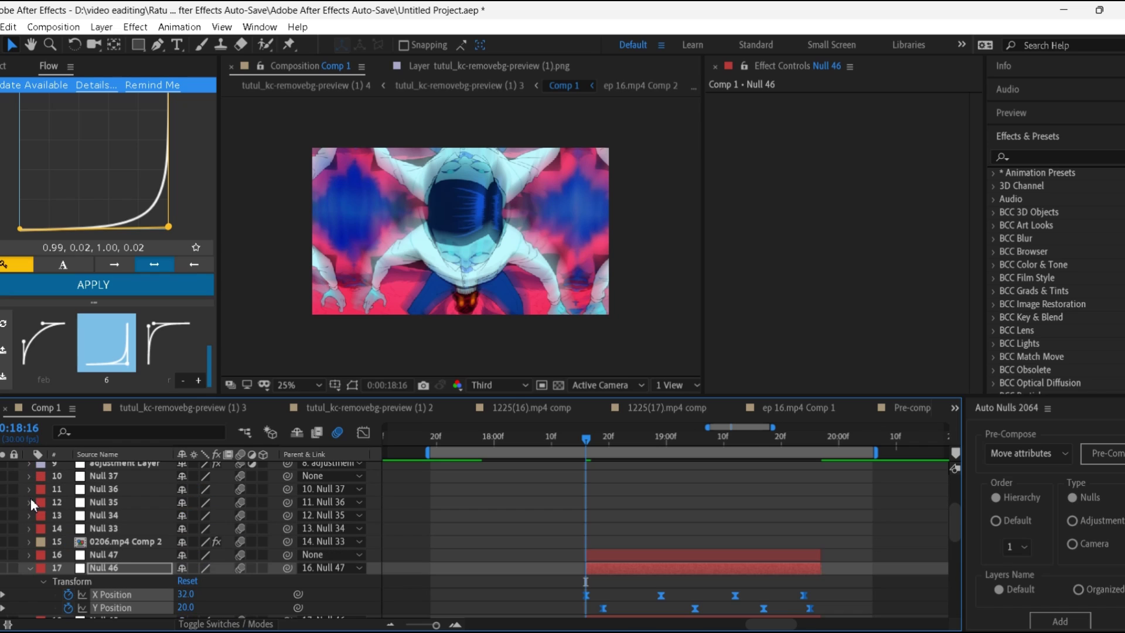
{"action": "left_click", "coordinate": [29, 566]}
{"action": "left_click", "coordinate": [31, 581]}
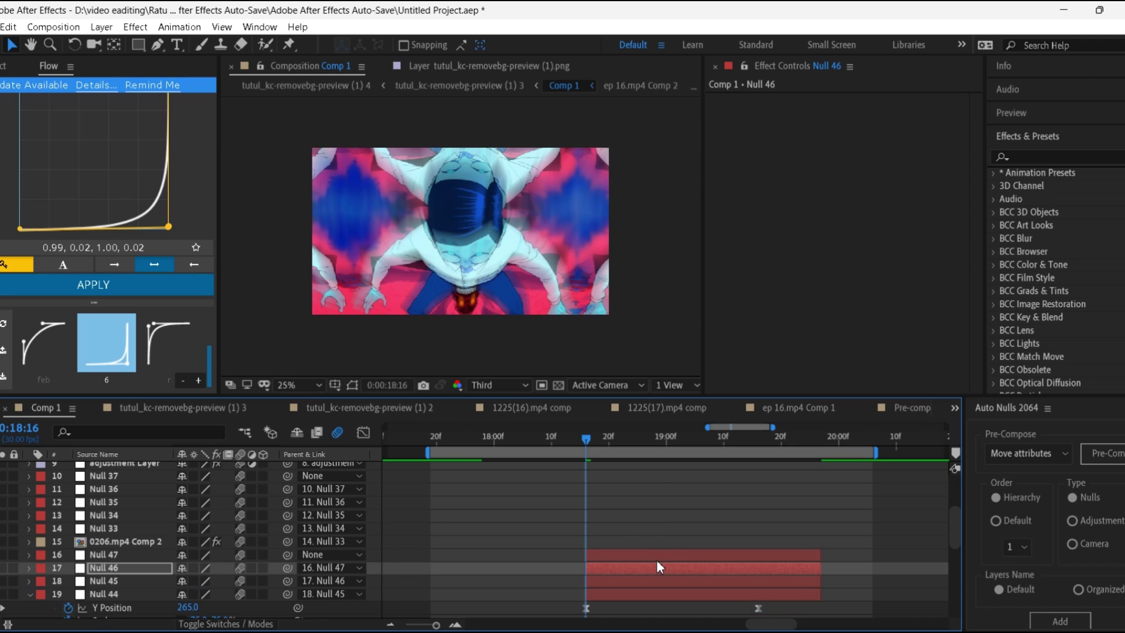
Step: Preview the transition from several points between about 17:20 and 18:15 to check the motion
{"action": "scroll", "coordinate": [591, 560], "scroll_direction": "down", "scroll_amount": 3}
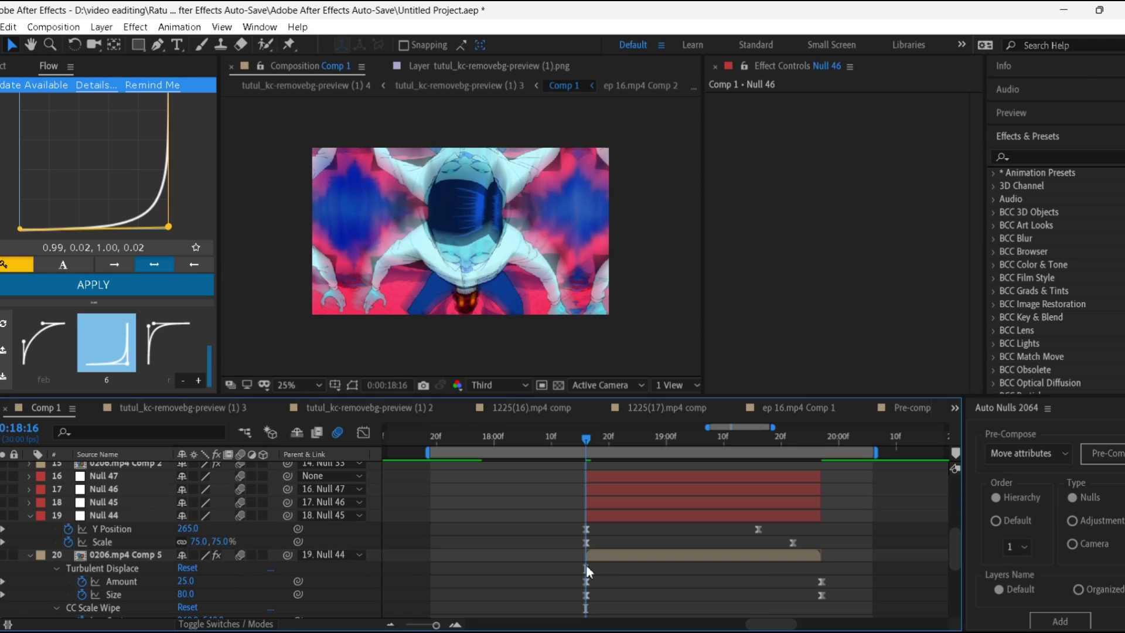
{"action": "left_click", "coordinate": [438, 437]}
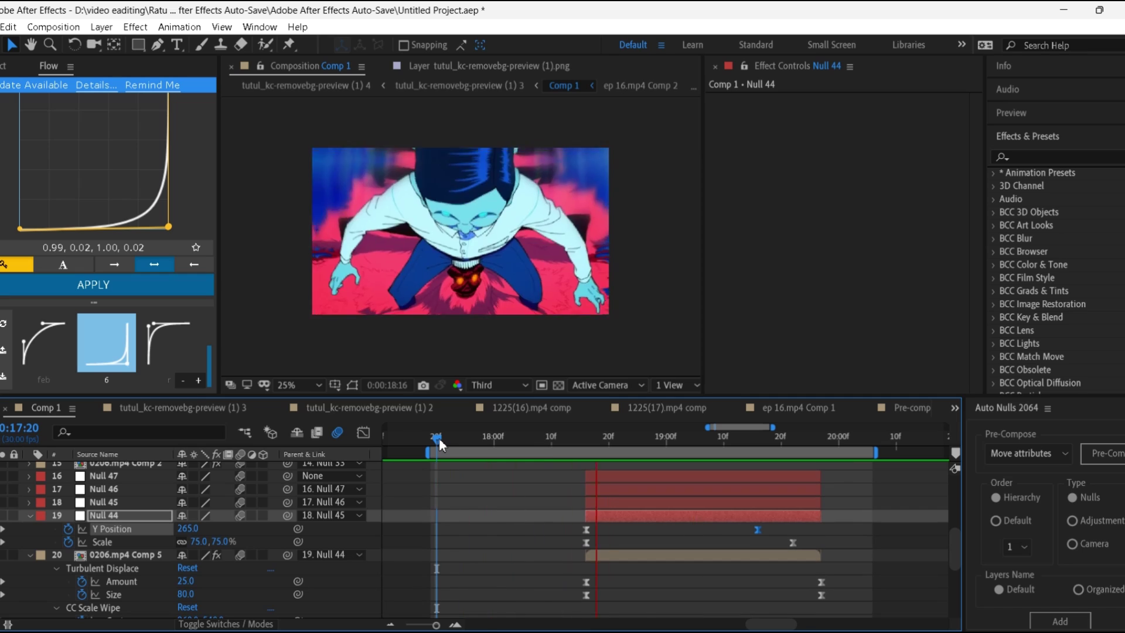
{"action": "left_click", "coordinate": [580, 439]}
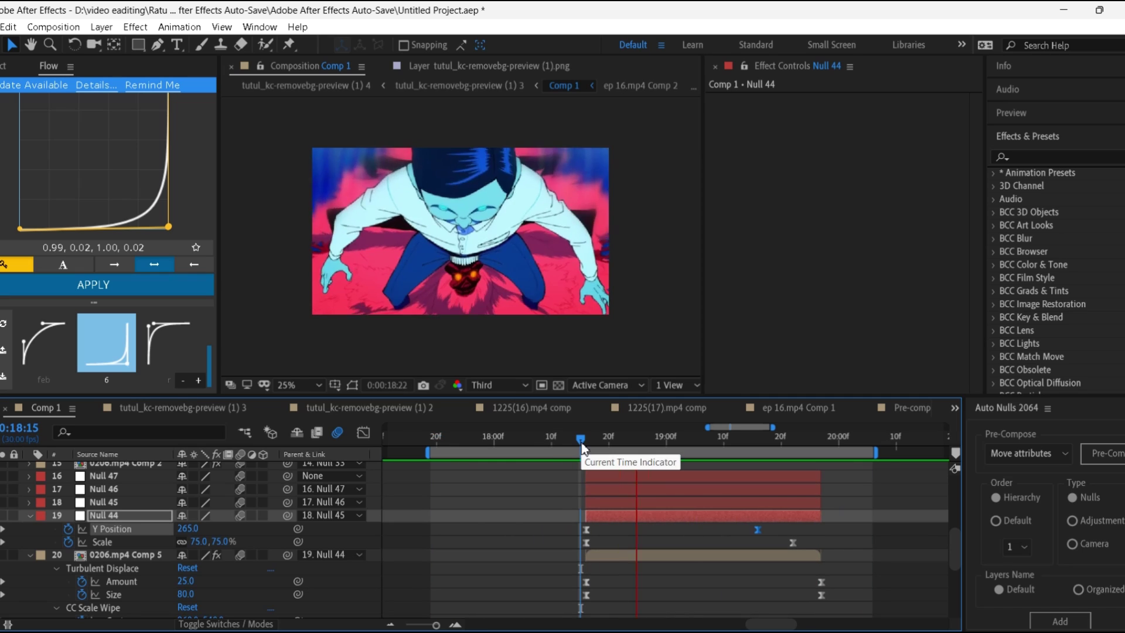
{"action": "left_click", "coordinate": [482, 437]}
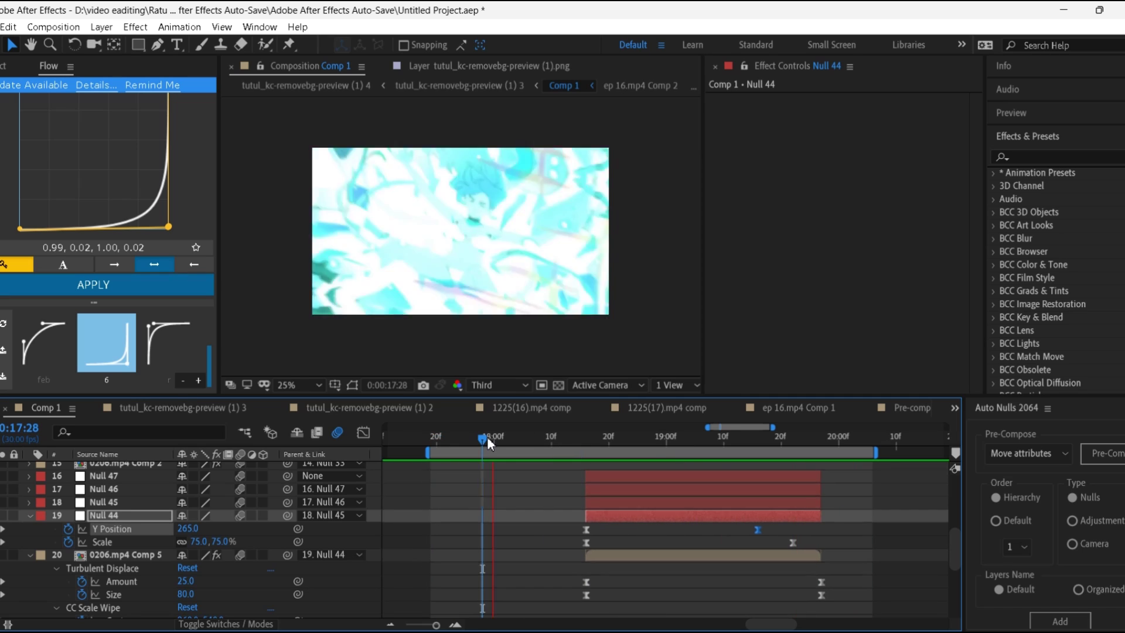
{"action": "left_click", "coordinate": [465, 437]}
Step: Add a new parent null above Null 47 and reveal its Scale property
{"action": "left_click", "coordinate": [767, 475]}
{"action": "scroll", "coordinate": [794, 542], "scroll_direction": "up", "scroll_amount": 1}
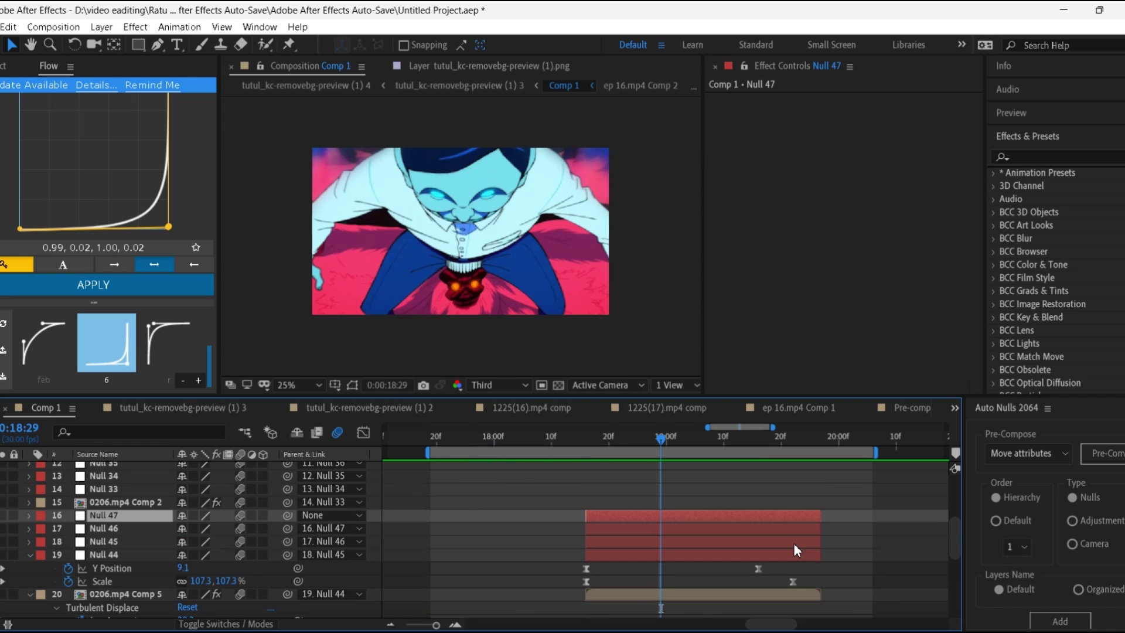
{"action": "left_click", "coordinate": [1059, 621]}
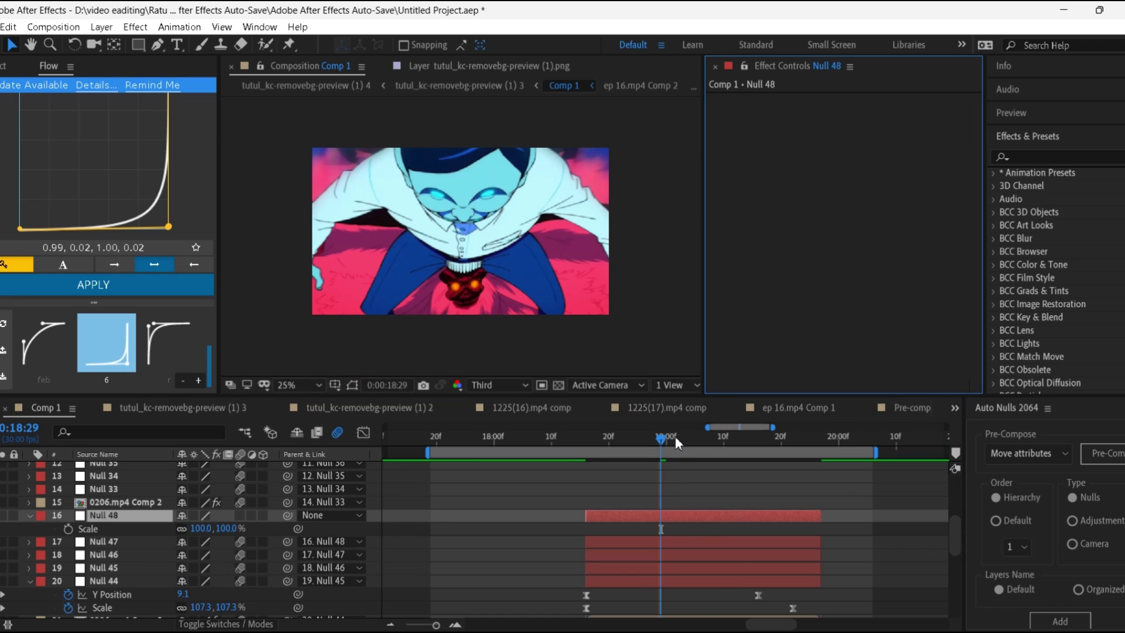
Step: Keyframe Null 48's Scale at 100% at 19:12 and 60% at 19:26
{"action": "left_click_drag", "start_coordinate": [660, 436], "coordinate": [736, 449]}
{"action": "left_click", "coordinate": [68, 528]}
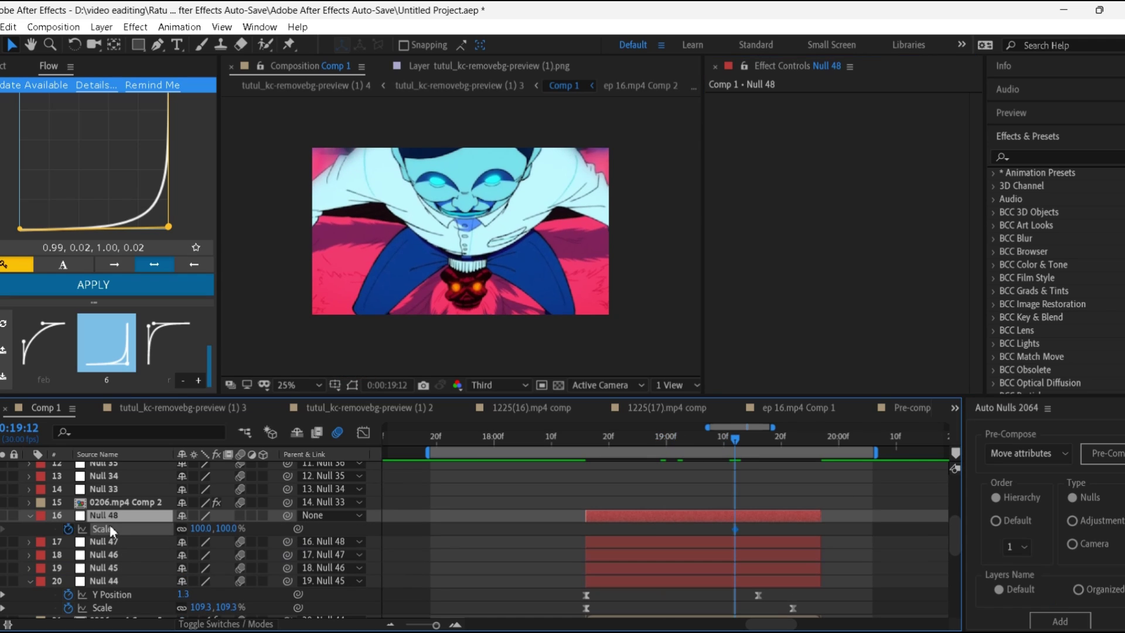
{"action": "left_click_drag", "start_coordinate": [731, 447], "coordinate": [814, 461]}
{"action": "left_click", "coordinate": [233, 529]}
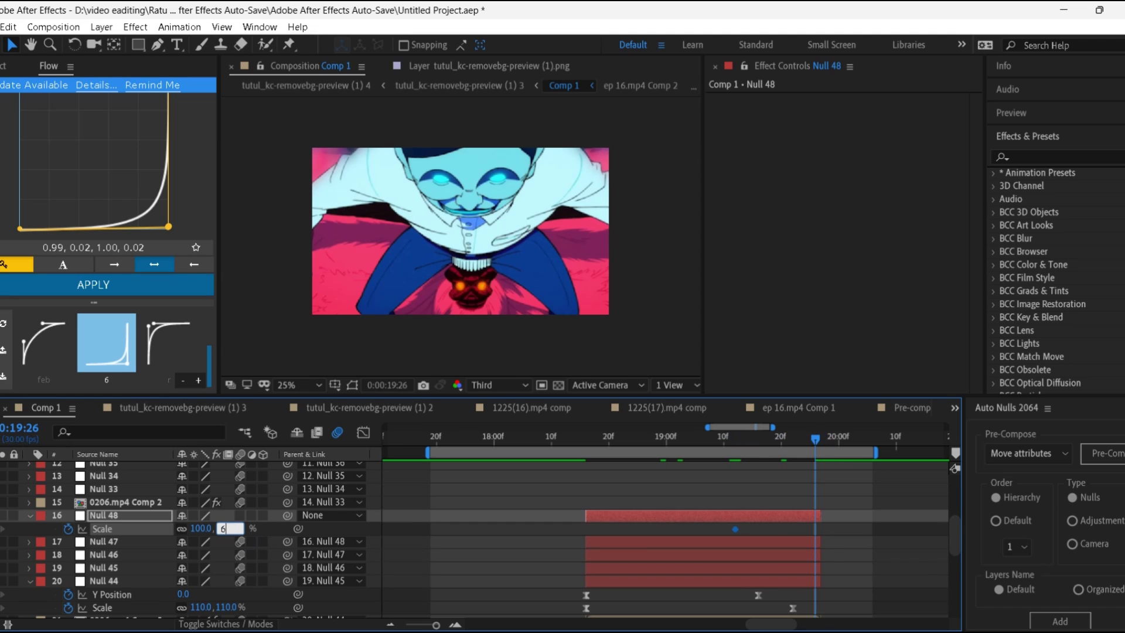
{"action": "type", "text": "60"}
{"action": "key", "text": "Return"}
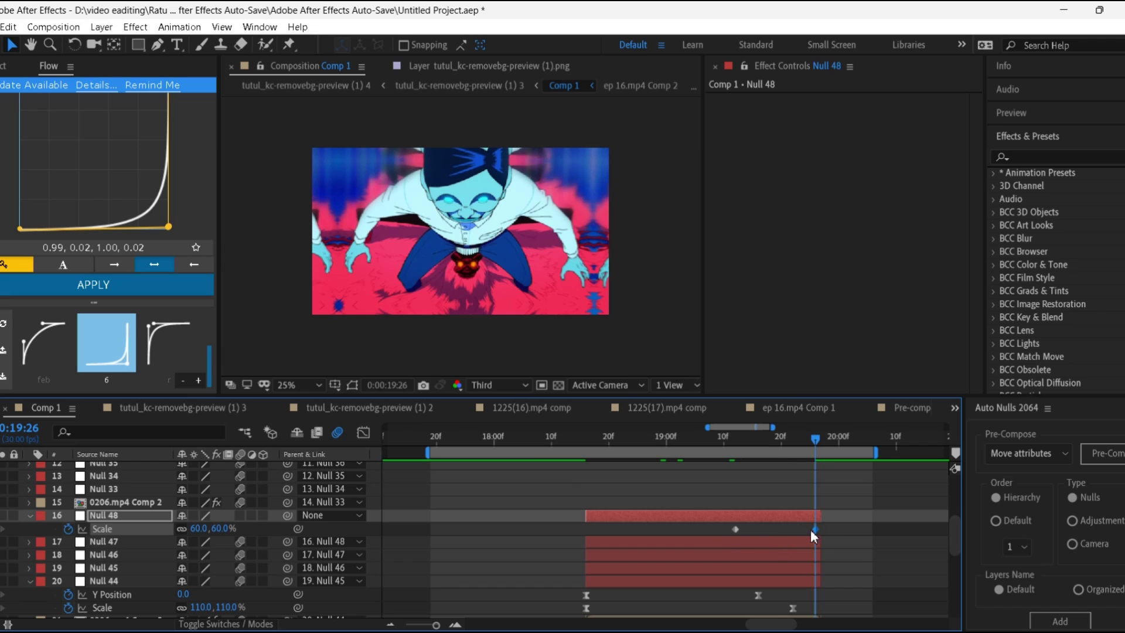
Step: Apply Easy Ease to Null 48's Scale keyframes and shape the curve into a slow start with a steep drop at the end
{"action": "right_click", "coordinate": [737, 527]}
{"action": "mouse_move", "coordinate": [739, 519]}
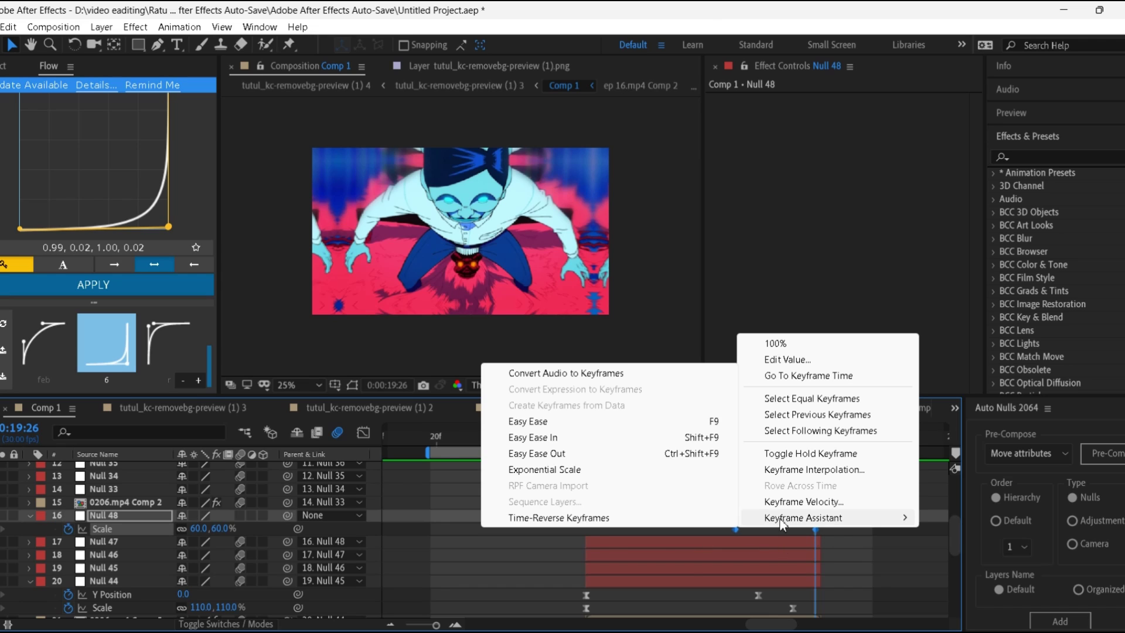
{"action": "left_click", "coordinate": [670, 424]}
{"action": "key", "text": "shift+F3"}
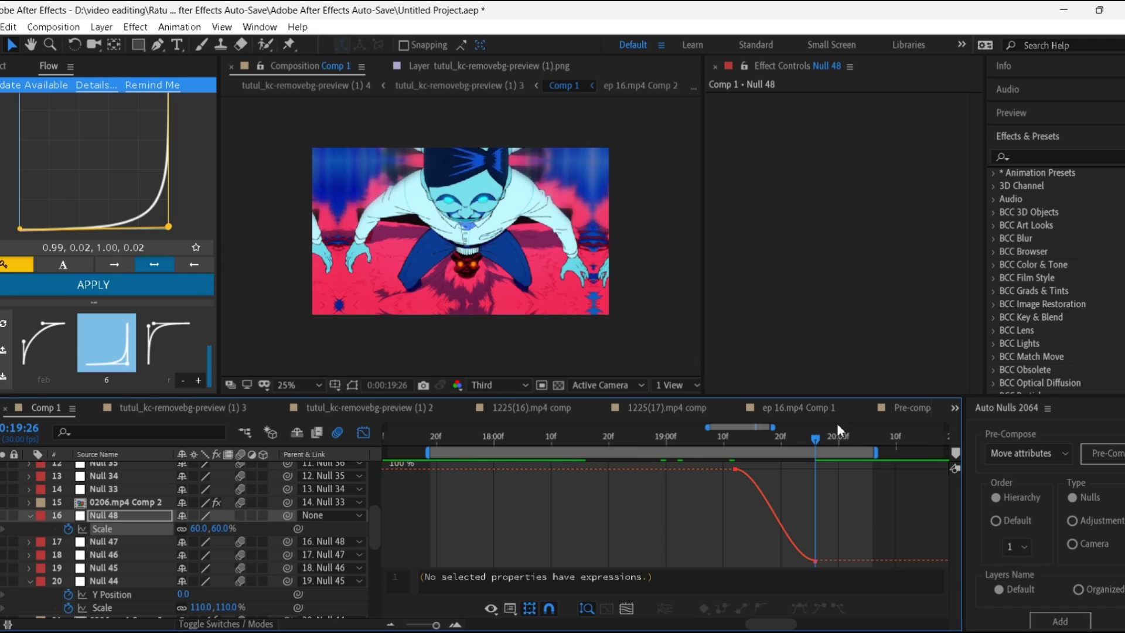
{"action": "left_click_drag", "start_coordinate": [815, 439], "coordinate": [815, 470]}
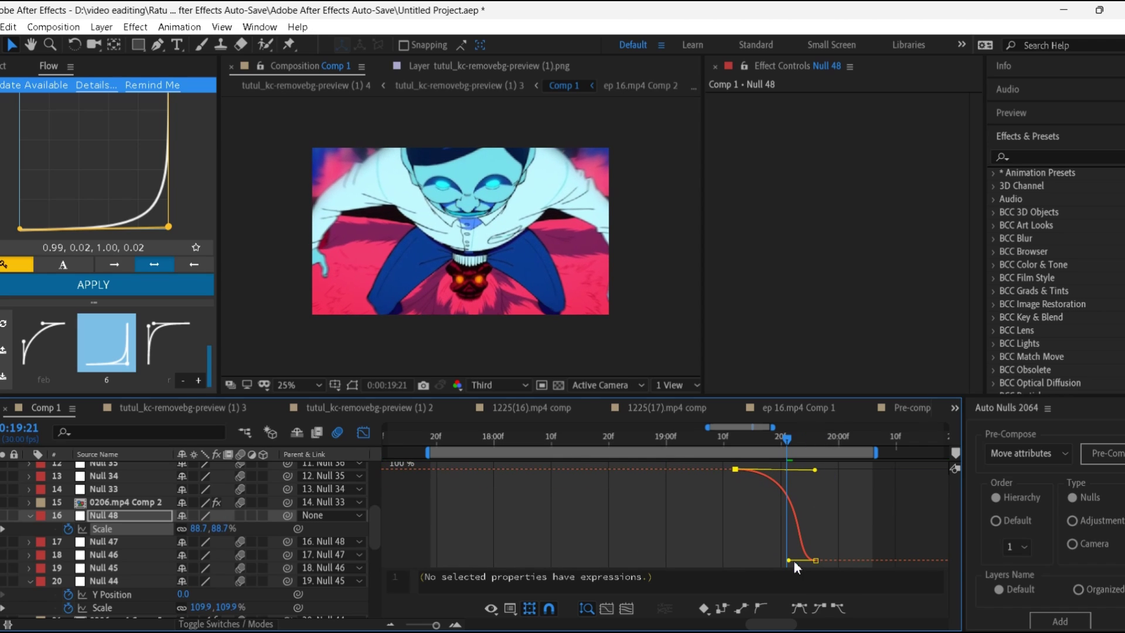
{"action": "left_click_drag", "start_coordinate": [789, 560], "coordinate": [813, 471]}
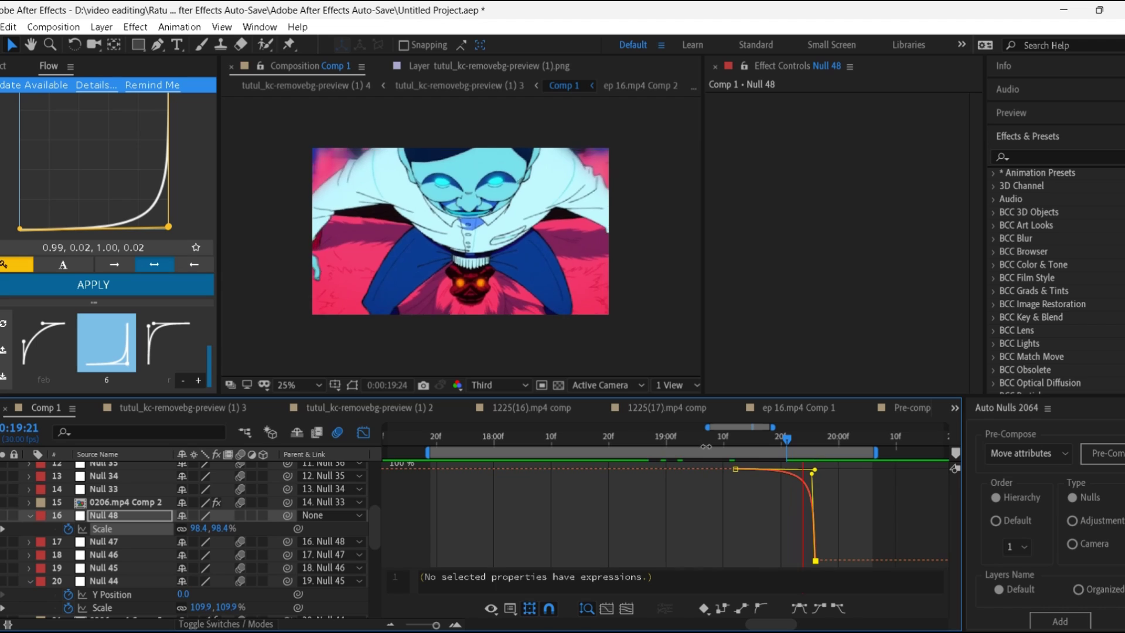
{"action": "key", "text": "space"}
{"action": "left_click", "coordinate": [363, 433]}
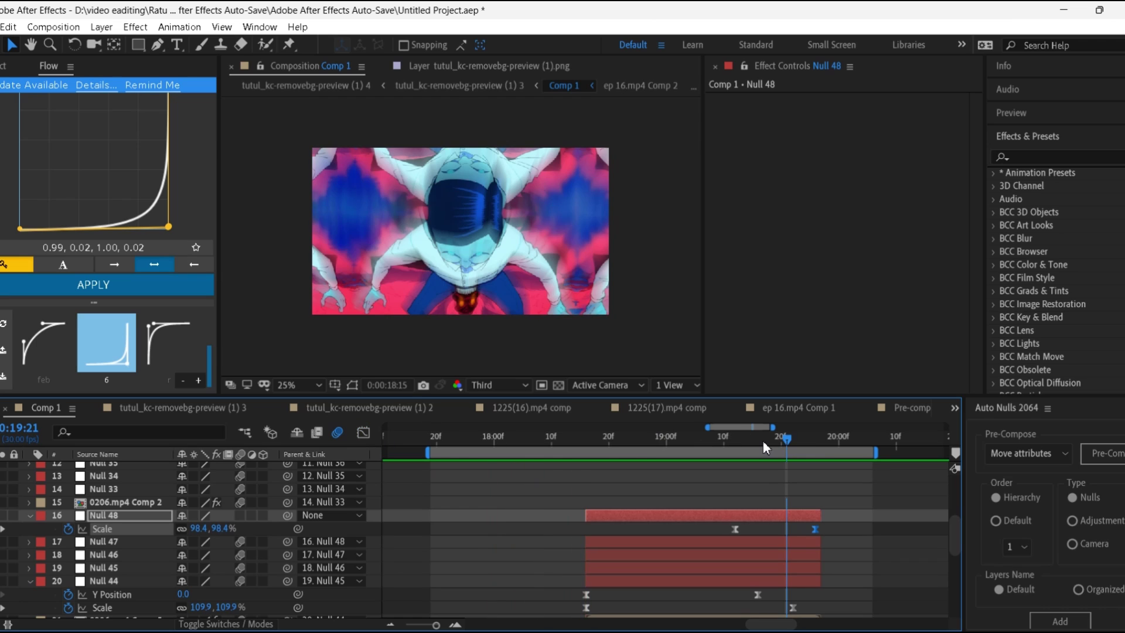
Step: Scrub through the frames between about 18:17 and 19:17 to review the zoom
{"action": "left_click", "coordinate": [762, 441]}
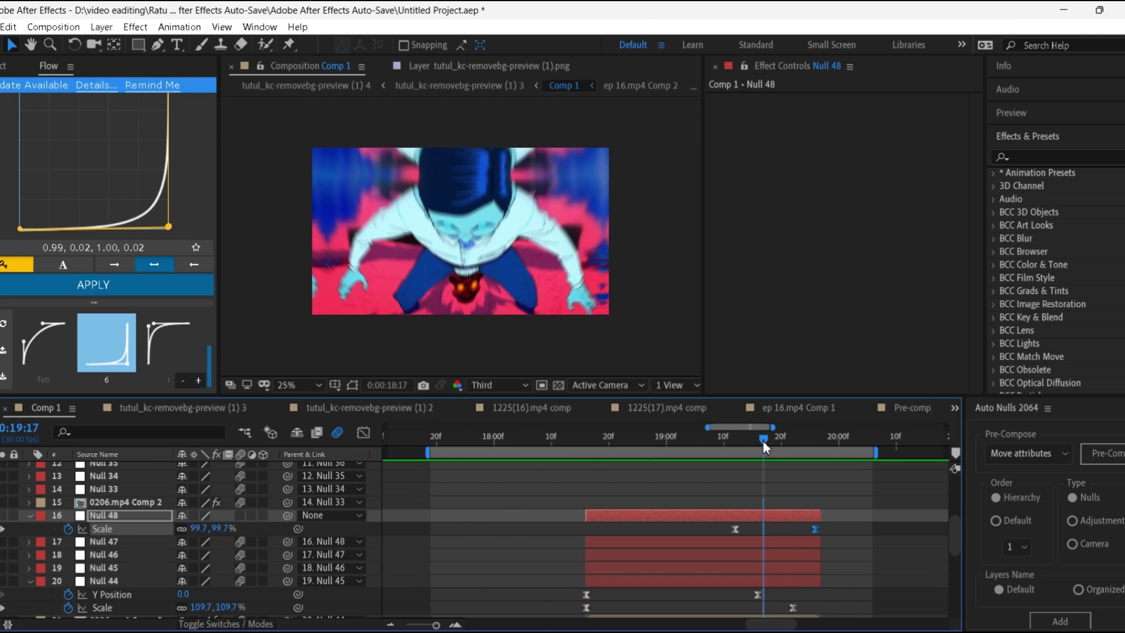
{"action": "left_click_drag", "start_coordinate": [762, 441], "coordinate": [648, 474]}
{"action": "left_click", "coordinate": [590, 440]}
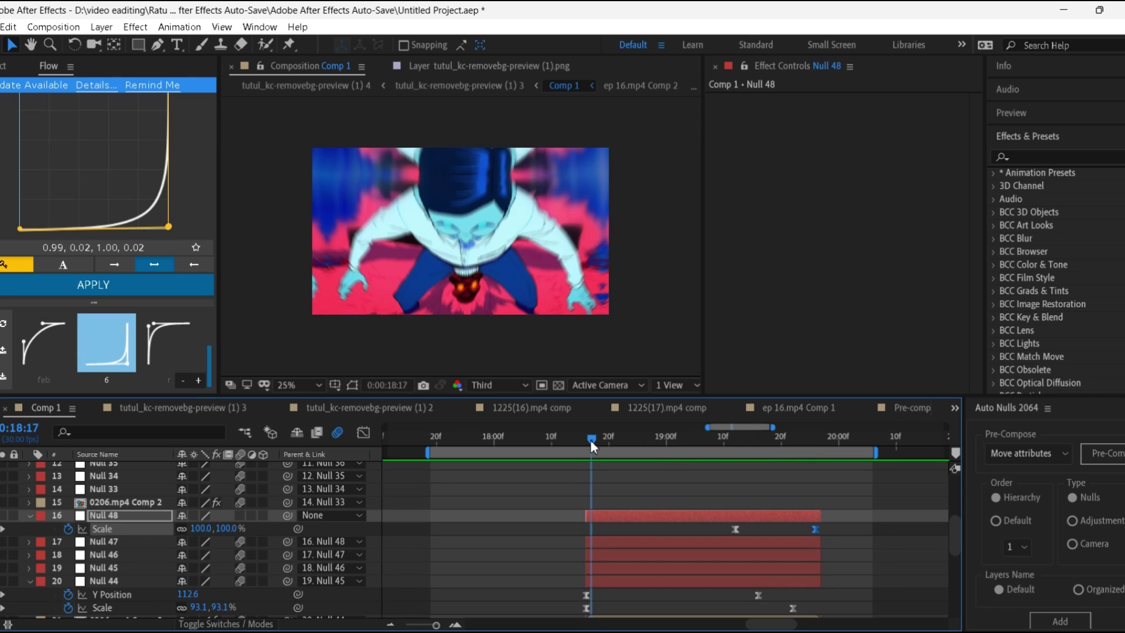
{"action": "left_click_drag", "start_coordinate": [590, 440], "coordinate": [764, 473]}
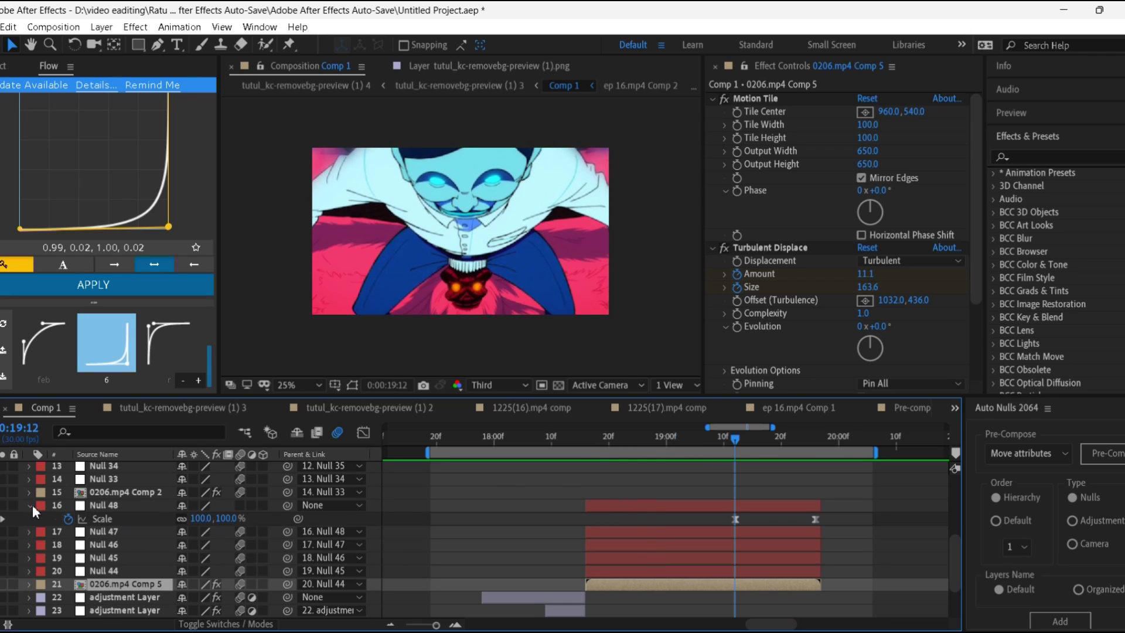
Step: Collapse Null 48's properties and add a parent adjustment layer above it
{"action": "left_click", "coordinate": [33, 505]}
{"action": "left_click", "coordinate": [627, 482]}
{"action": "left_click", "coordinate": [652, 507]}
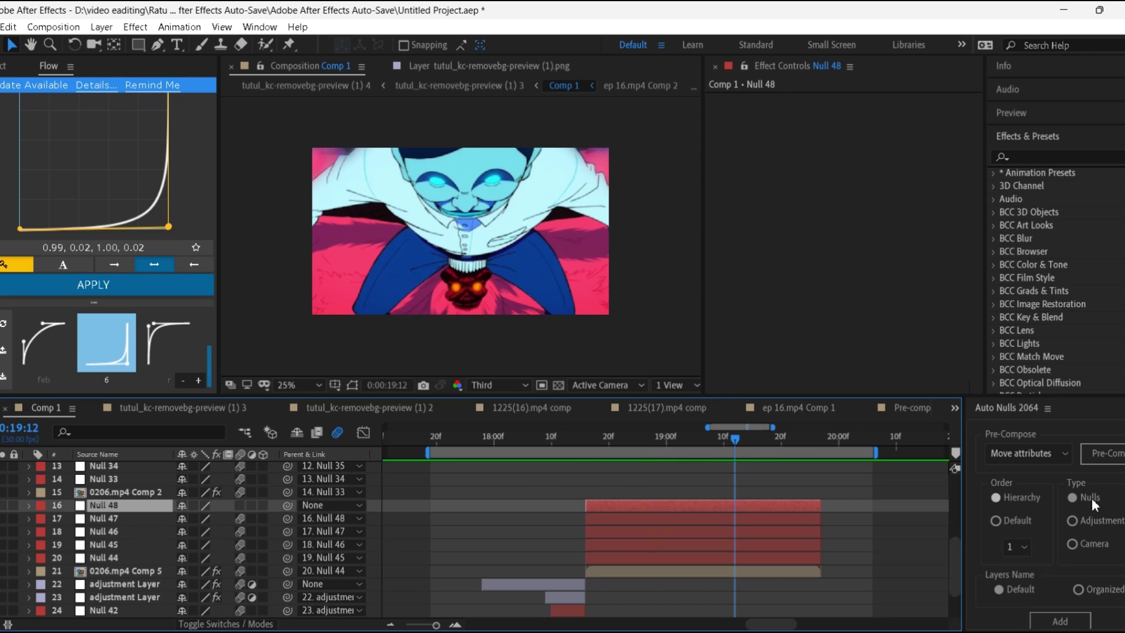
{"action": "left_click", "coordinate": [1071, 520]}
{"action": "left_click", "coordinate": [1060, 620]}
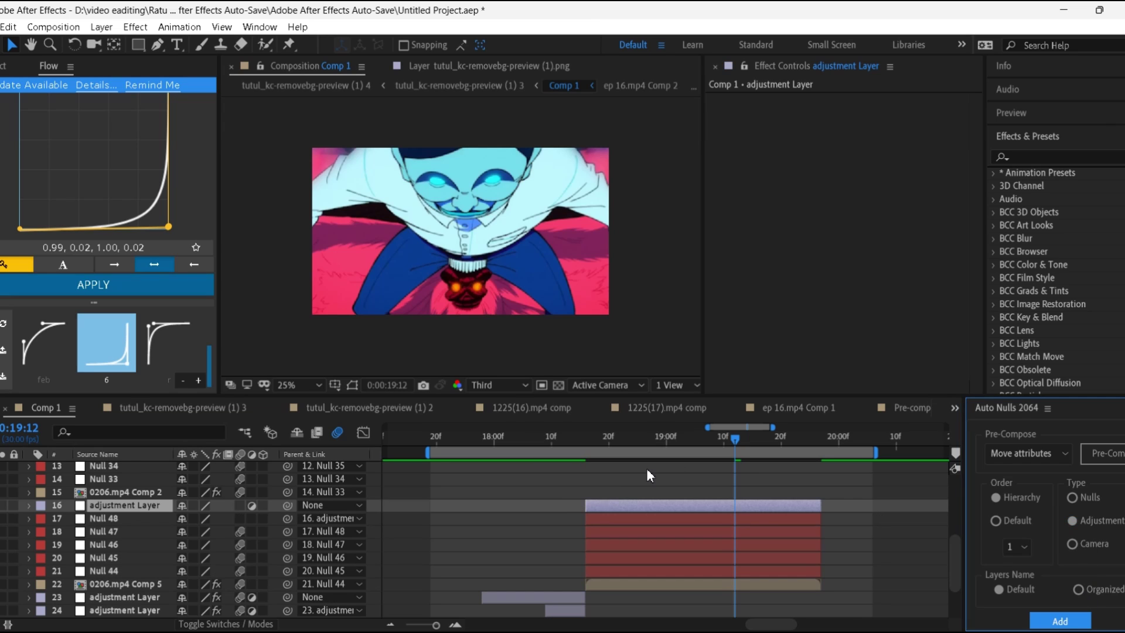
Step: Find the Exposure effect and apply it to the new adjustment layer above Null 48
{"action": "left_click", "coordinate": [645, 476]}
{"action": "left_click_drag", "start_coordinate": [737, 441], "coordinate": [619, 463]}
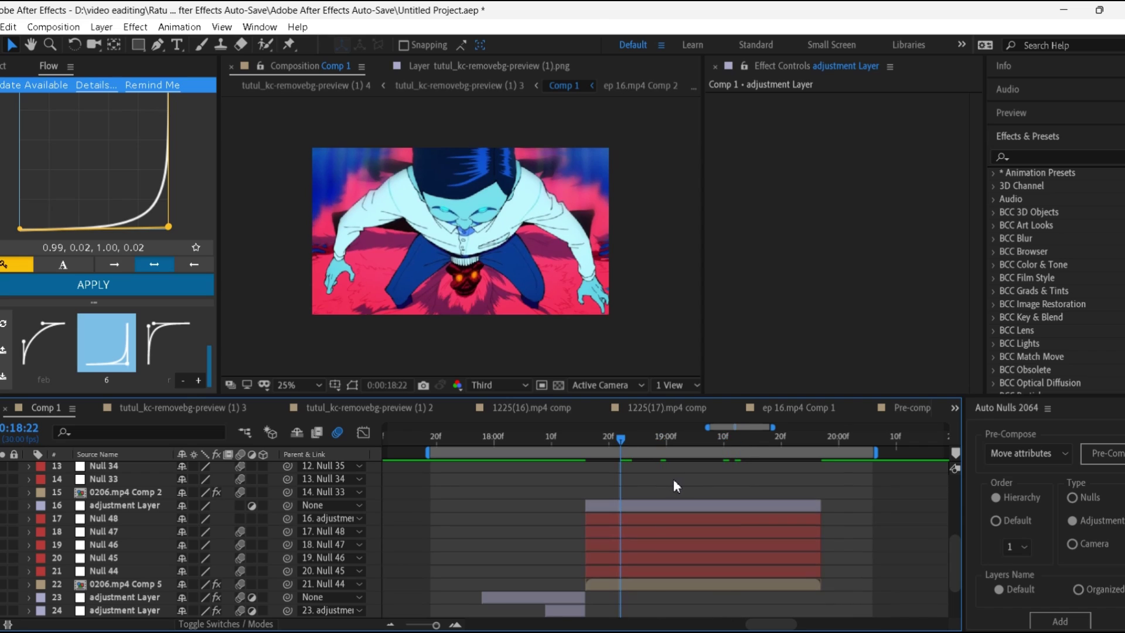
{"action": "left_click", "coordinate": [659, 504]}
{"action": "key", "text": "ctrl+space"}
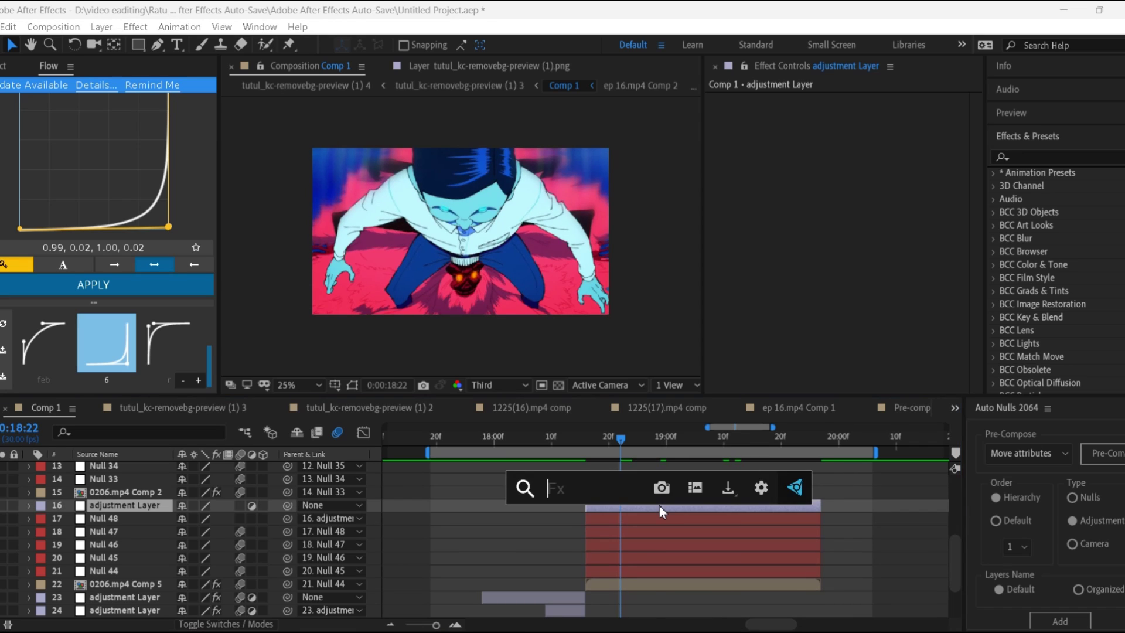
{"action": "type", "text": "e"}
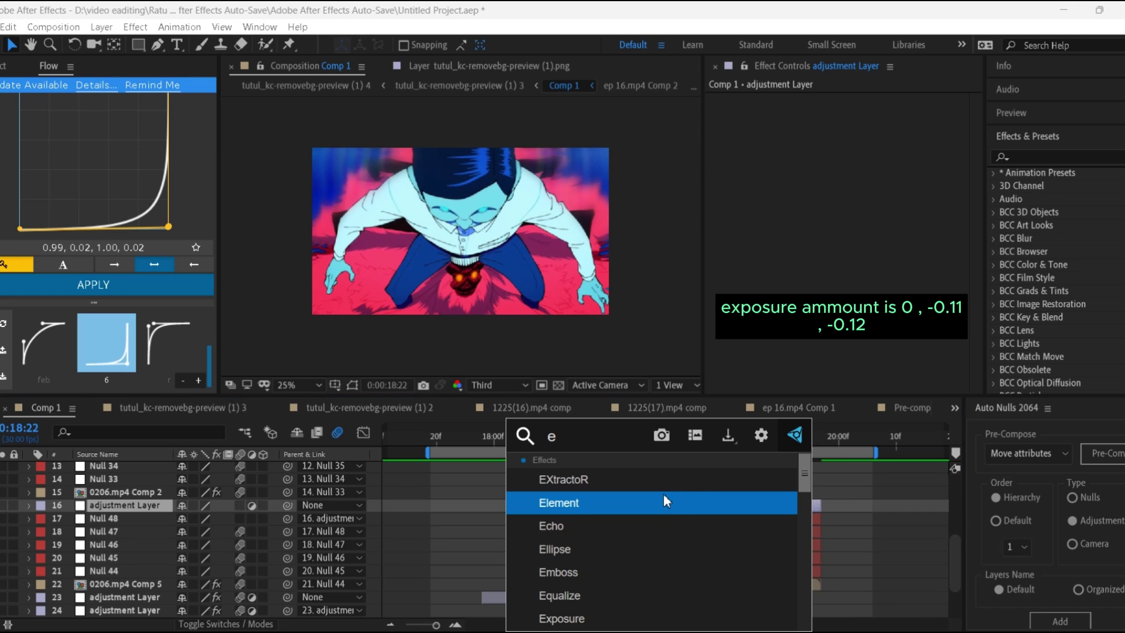
{"action": "type", "text": "s"}
{"action": "key", "text": "BackSpace"}
{"action": "type", "text": "x"}
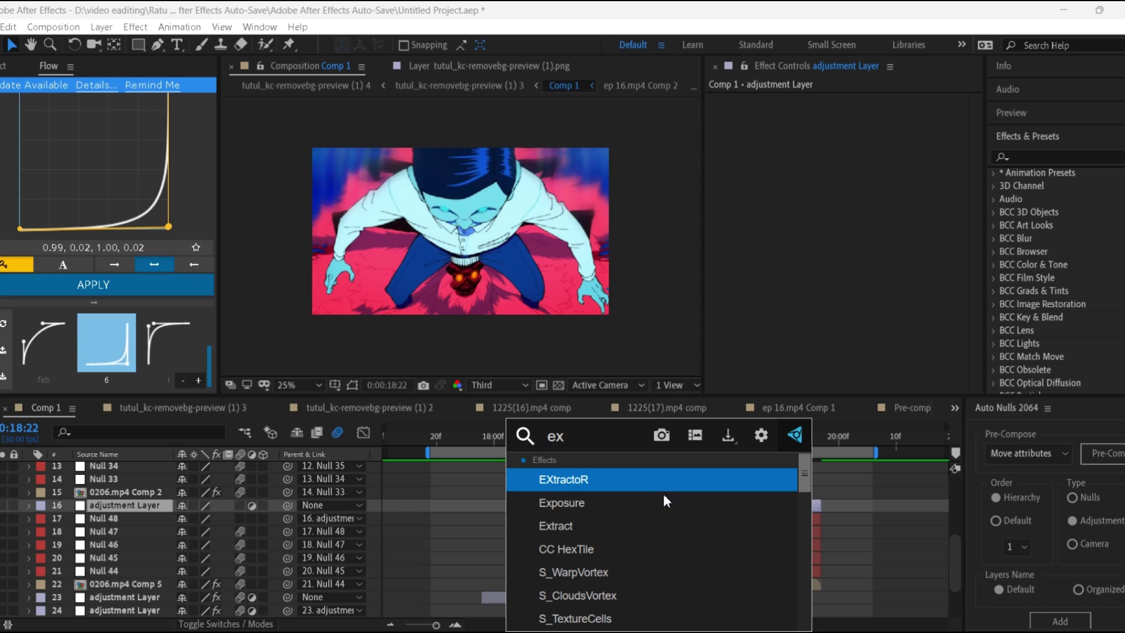
{"action": "left_click", "coordinate": [638, 503]}
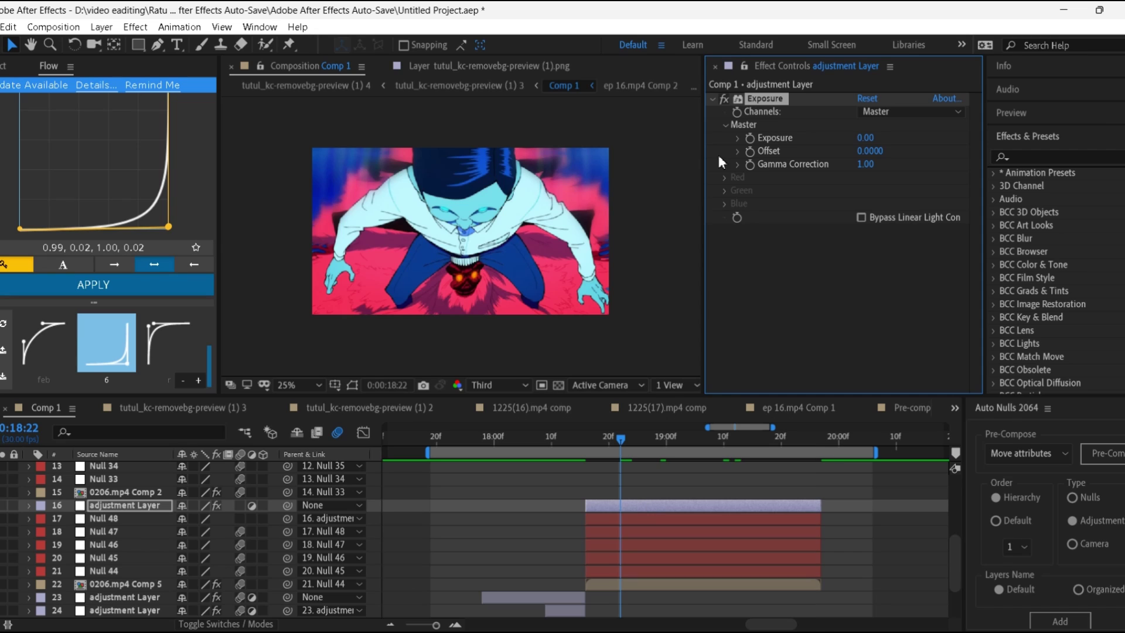
Step: Keyframe the adjustment layer's Exposure at 0.00 and place that keyframe at the layer's start
{"action": "left_click", "coordinate": [749, 137]}
{"action": "left_click_drag", "start_coordinate": [621, 531], "coordinate": [585, 539]}
{"action": "left_click", "coordinate": [701, 440]}
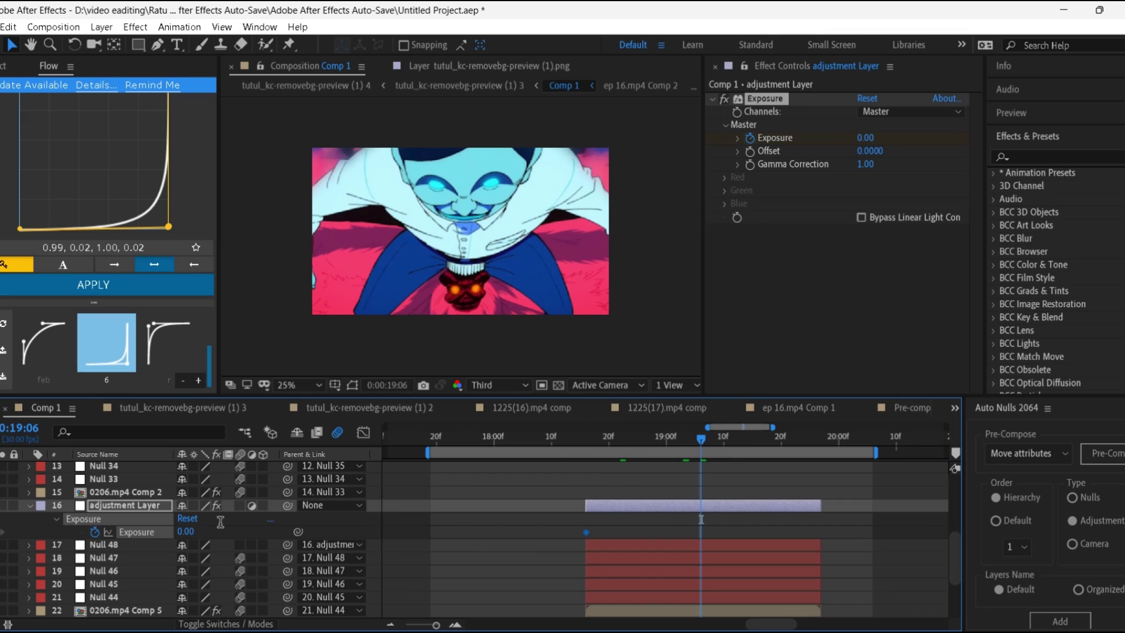
Step: Try an Exposure keyframe of -11 at 19:06 and reset Exposure to 0
{"action": "left_click", "coordinate": [185, 531]}
{"action": "type", "text": "-11"}
{"action": "key", "text": "Return"}
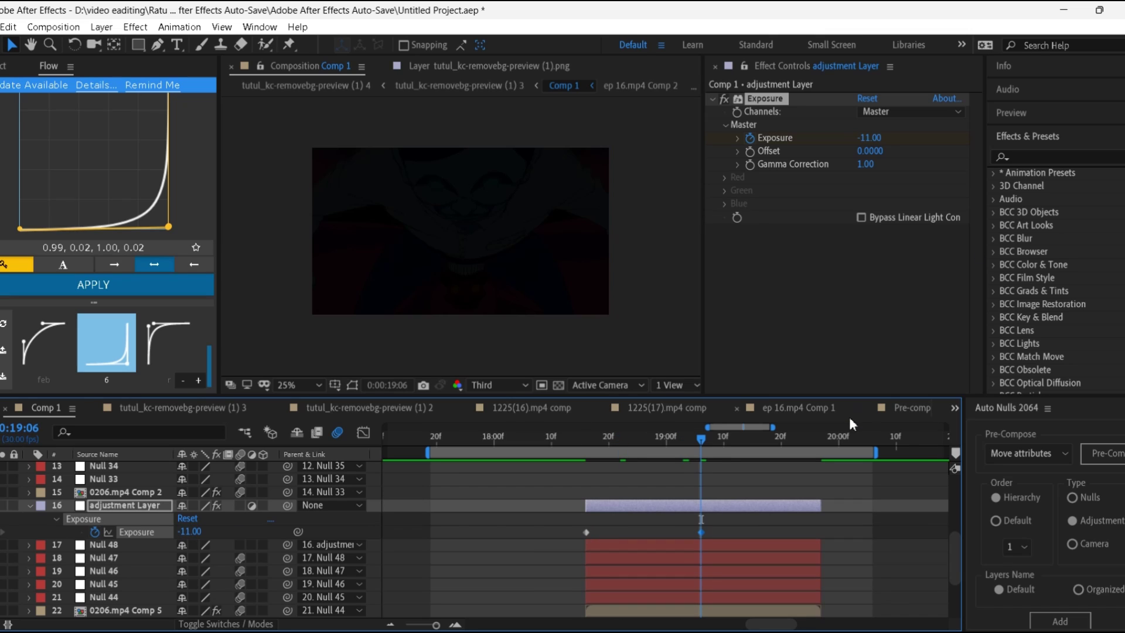
{"action": "left_click", "coordinate": [804, 441]}
{"action": "left_click", "coordinate": [187, 532]}
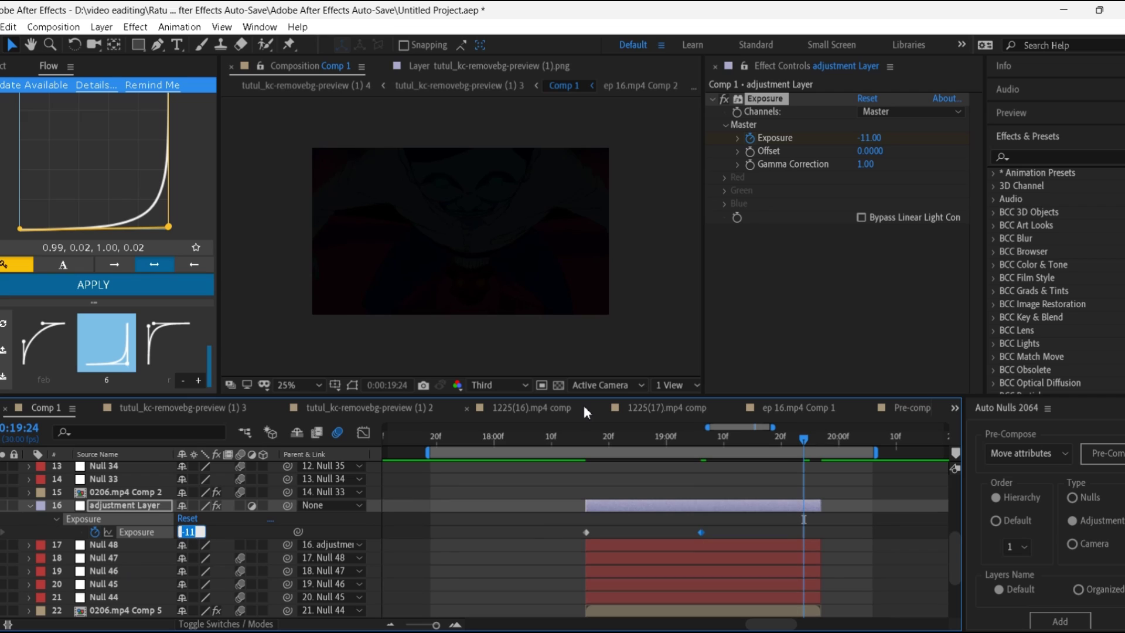
{"action": "key", "text": "Return"}
{"action": "left_click_drag", "start_coordinate": [799, 437], "coordinate": [701, 453]}
{"action": "left_click", "coordinate": [190, 531]}
{"action": "type", "text": "00"}
{"action": "key", "text": "Return"}
Step: Set the adjustment layer's Exposure to -0.11 at 19:06 and -0.12 at 19:24
{"action": "mouse_move", "coordinate": [867, 138]}
{"action": "left_mouse_down"}
{"action": "mouse_move", "coordinate": [877, 139]}
{"action": "mouse_move", "coordinate": [861, 146]}
{"action": "left_mouse_up"}
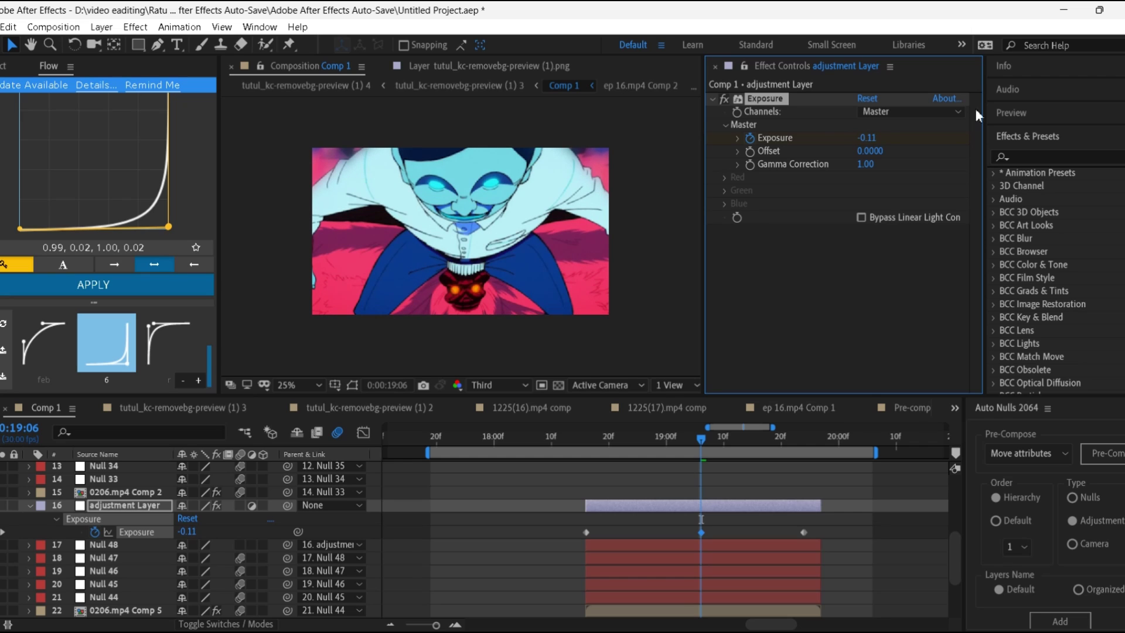
{"action": "left_click", "coordinate": [810, 434]}
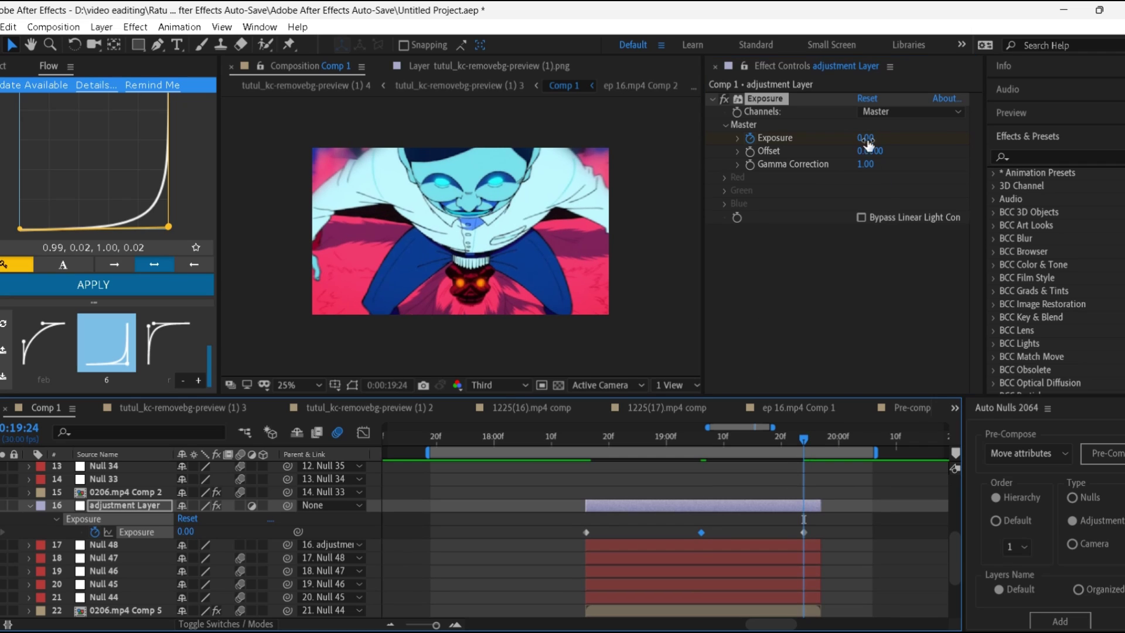
{"action": "left_click_drag", "start_coordinate": [866, 138], "coordinate": [860, 141]}
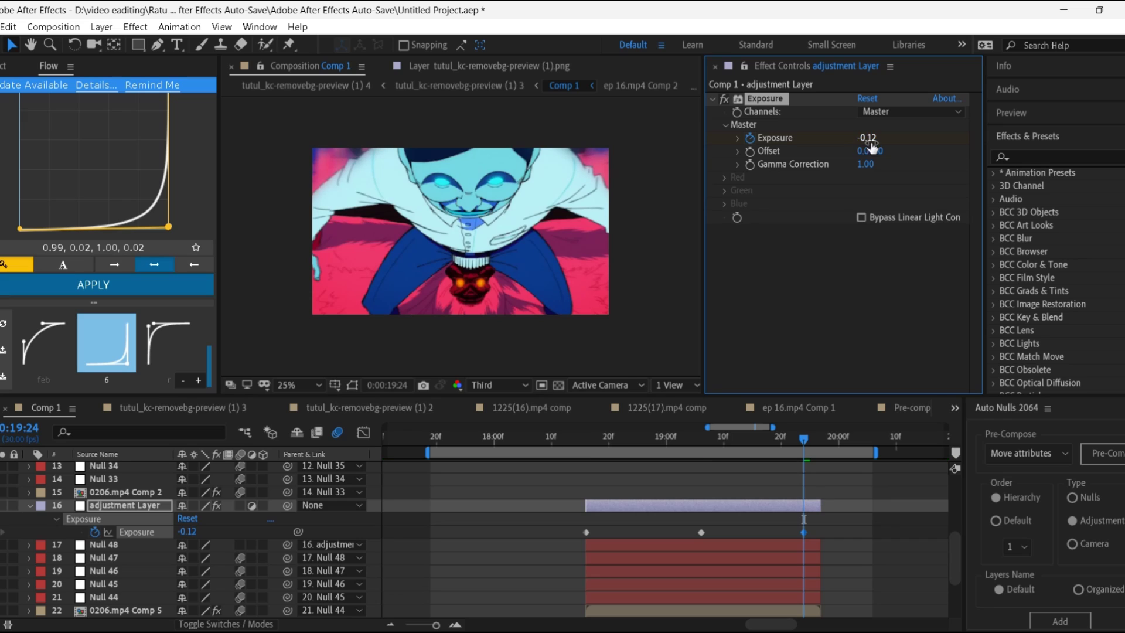
Step: Move the last Exposure keyframe to the layer's end and apply Easy Ease to all Exposure keyframes
{"action": "left_click_drag", "start_coordinate": [804, 534], "coordinate": [581, 529]}
{"action": "right_click", "coordinate": [590, 532]}
{"action": "right_click", "coordinate": [585, 532]}
{"action": "mouse_move", "coordinate": [680, 519]}
{"action": "left_click", "coordinate": [820, 425]}
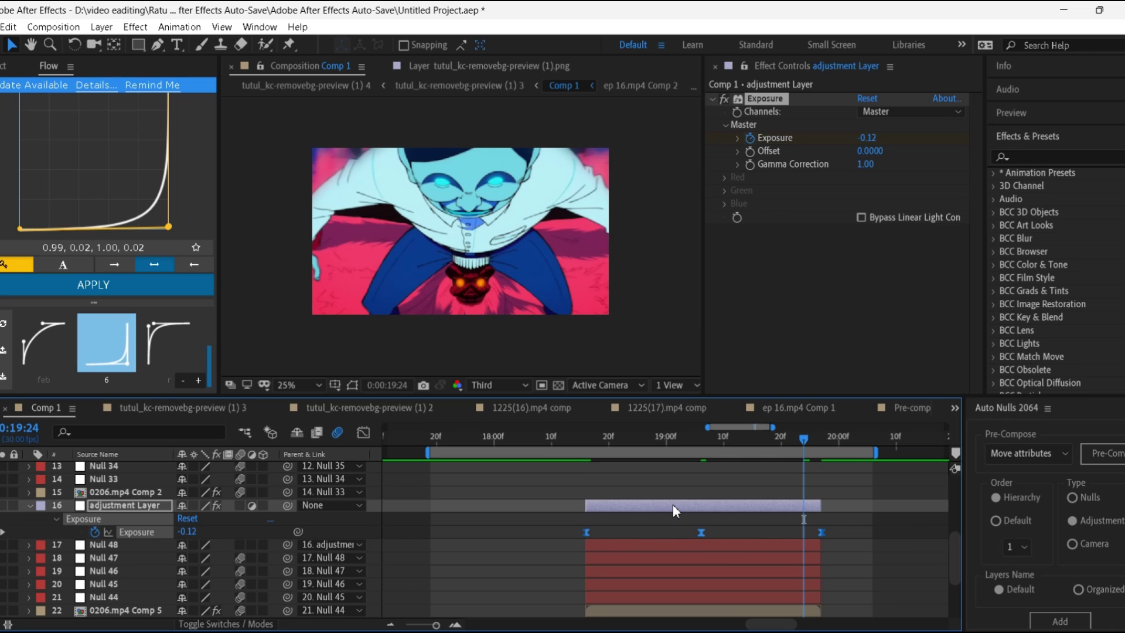
Step: Add another adjustment layer above the Exposure layer and trim its start to about 19:03
{"action": "left_click", "coordinate": [873, 487]}
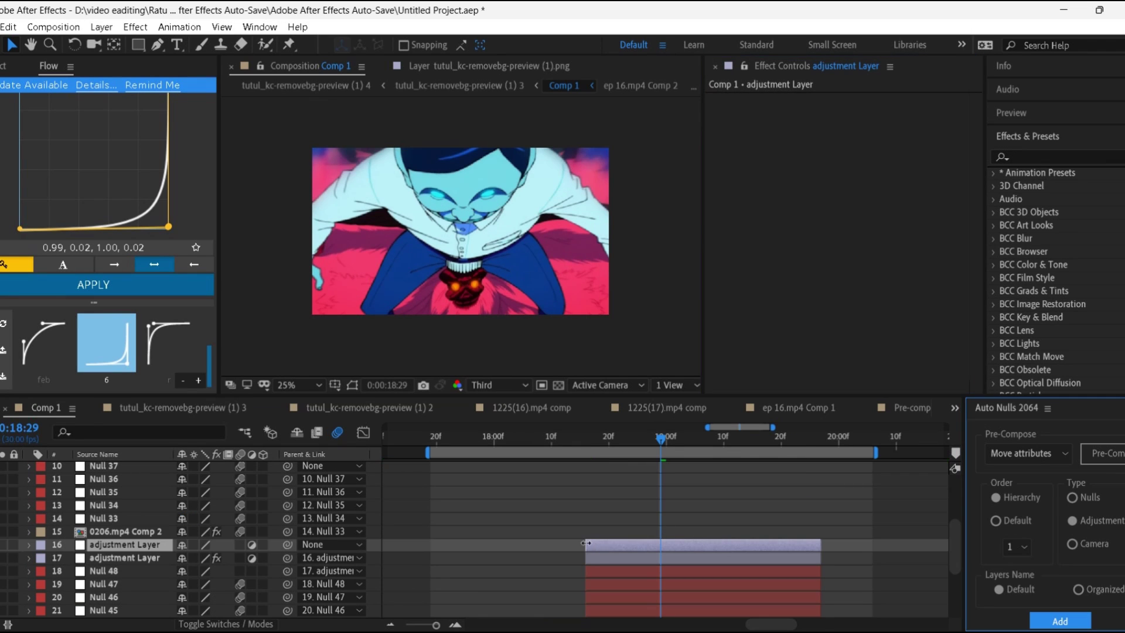
{"action": "left_click_drag", "start_coordinate": [585, 543], "coordinate": [684, 551]}
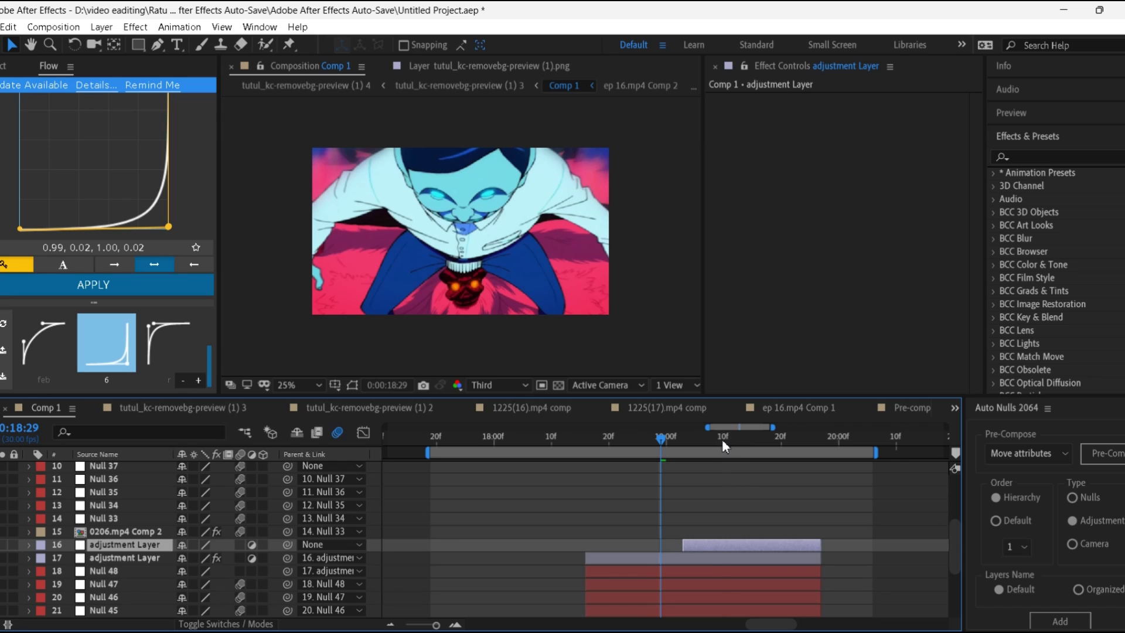
Step: Apply the Warp effect to the upper adjustment layer at 19:12 and set its Warp Style to FishEye
{"action": "left_click_drag", "start_coordinate": [721, 439], "coordinate": [735, 441]}
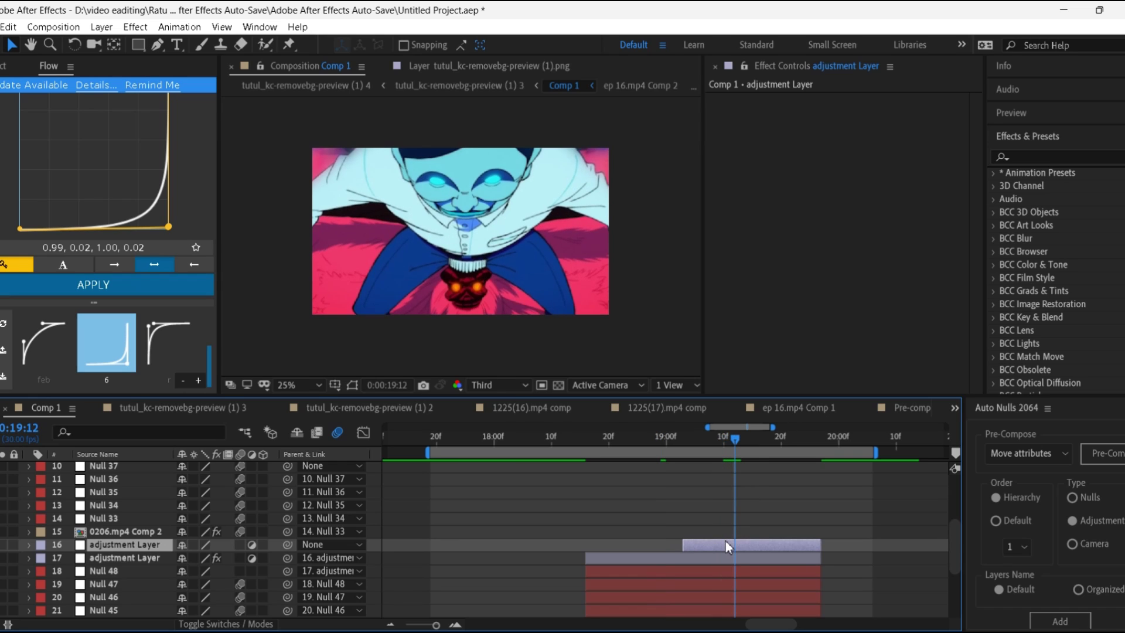
{"action": "key", "text": "ctrl+space"}
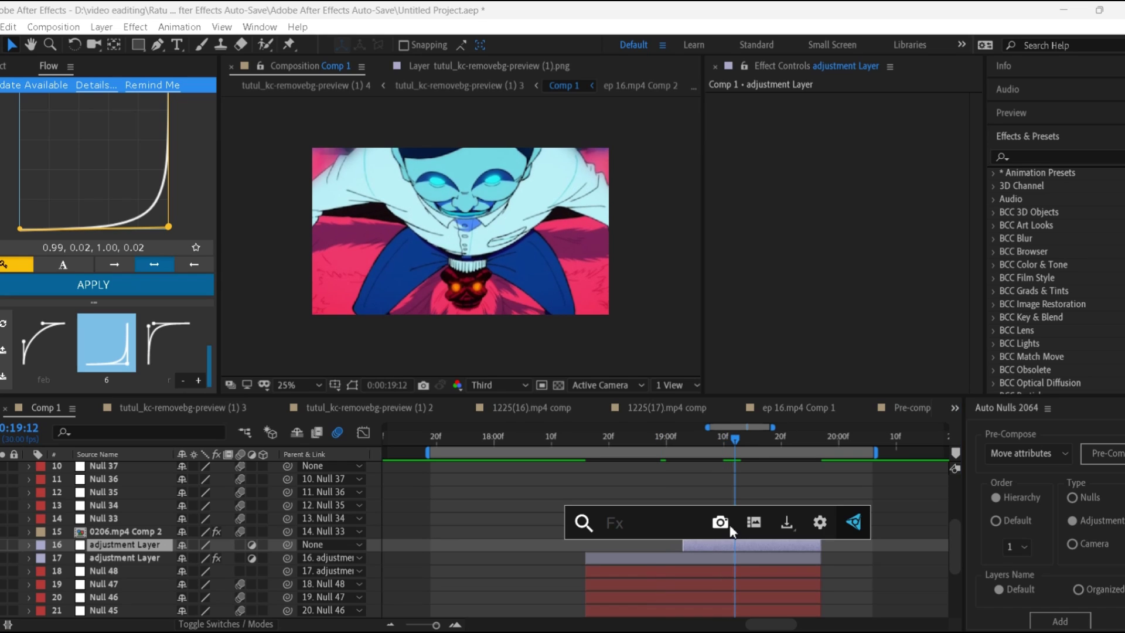
{"action": "type", "text": "wa"}
{"action": "left_click", "coordinate": [644, 472]}
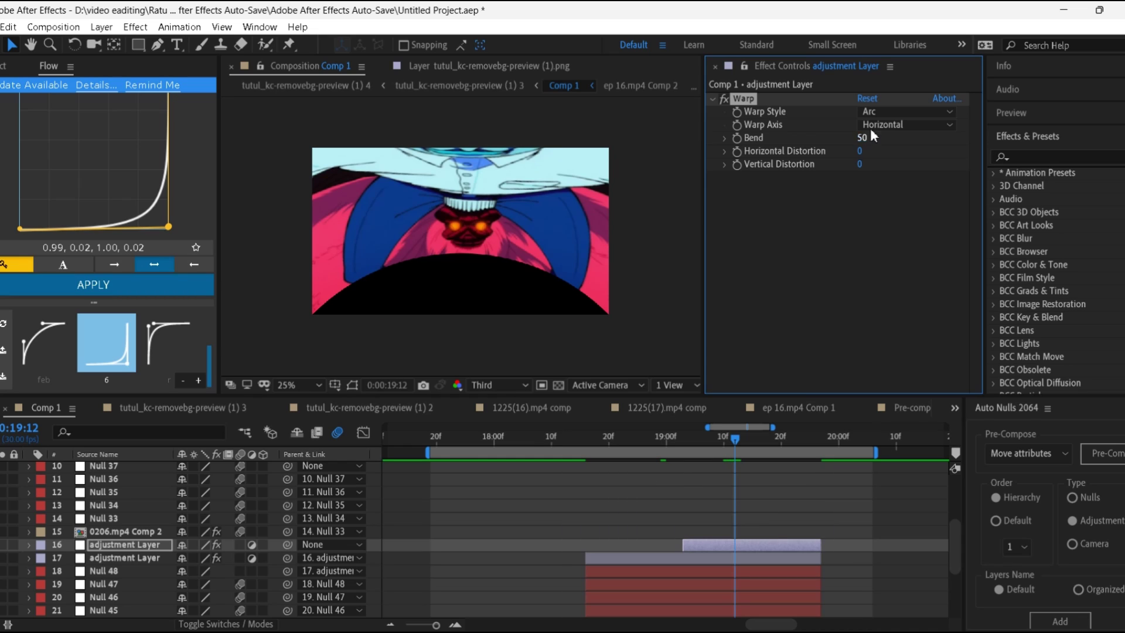
{"action": "left_click", "coordinate": [896, 112]}
{"action": "left_click", "coordinate": [901, 305]}
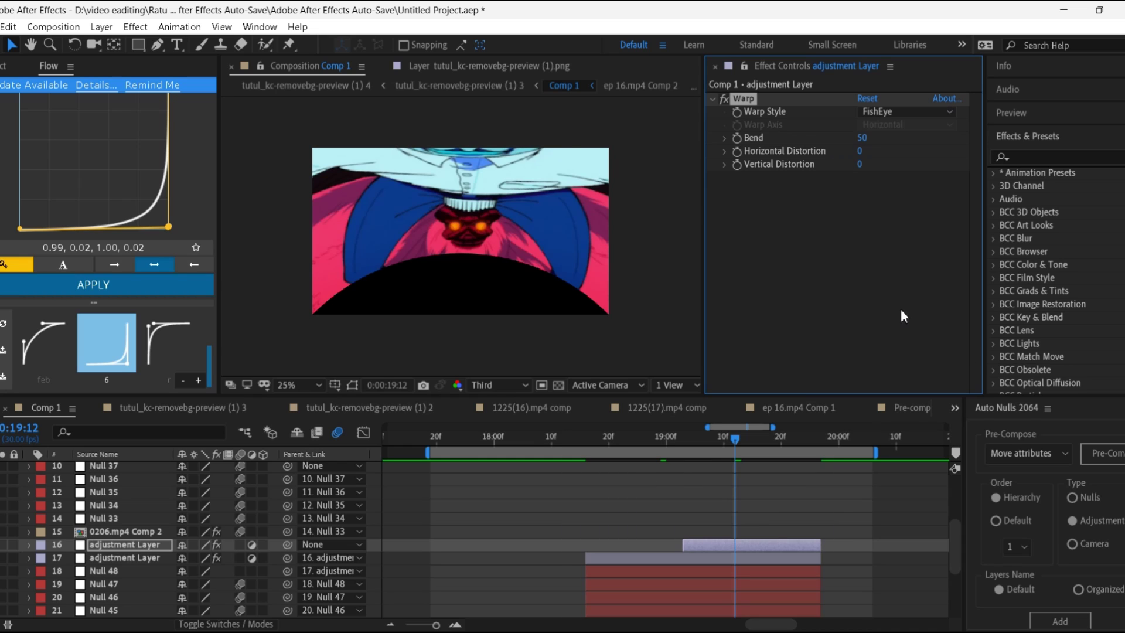
Step: Add a Warp Bend keyframe with a value of 0 at 19:12
{"action": "left_click", "coordinate": [861, 138]}
{"action": "left_click", "coordinate": [736, 138]}
{"action": "key", "text": "u"}
{"action": "left_click", "coordinate": [860, 138]}
{"action": "type", "text": "0"}
{"action": "key", "text": "Return"}
Step: Set the Warp Bend to -100 at 19:26
{"action": "left_click", "coordinate": [817, 435]}
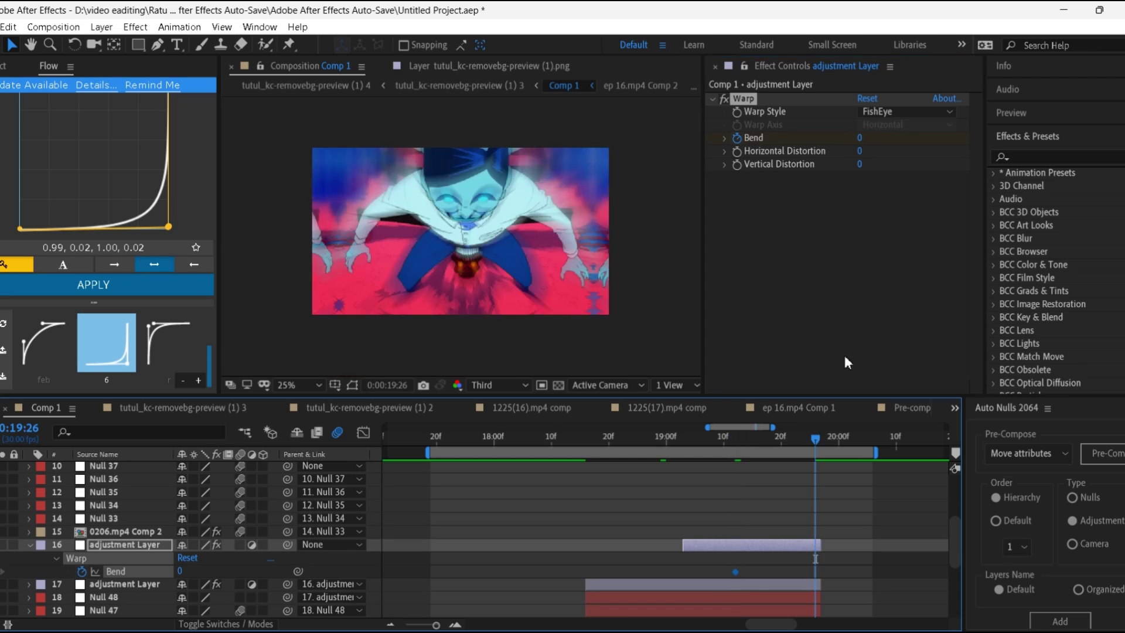
{"action": "left_click", "coordinate": [859, 138]}
{"action": "type", "text": "-100"}
{"action": "key", "text": "Return"}
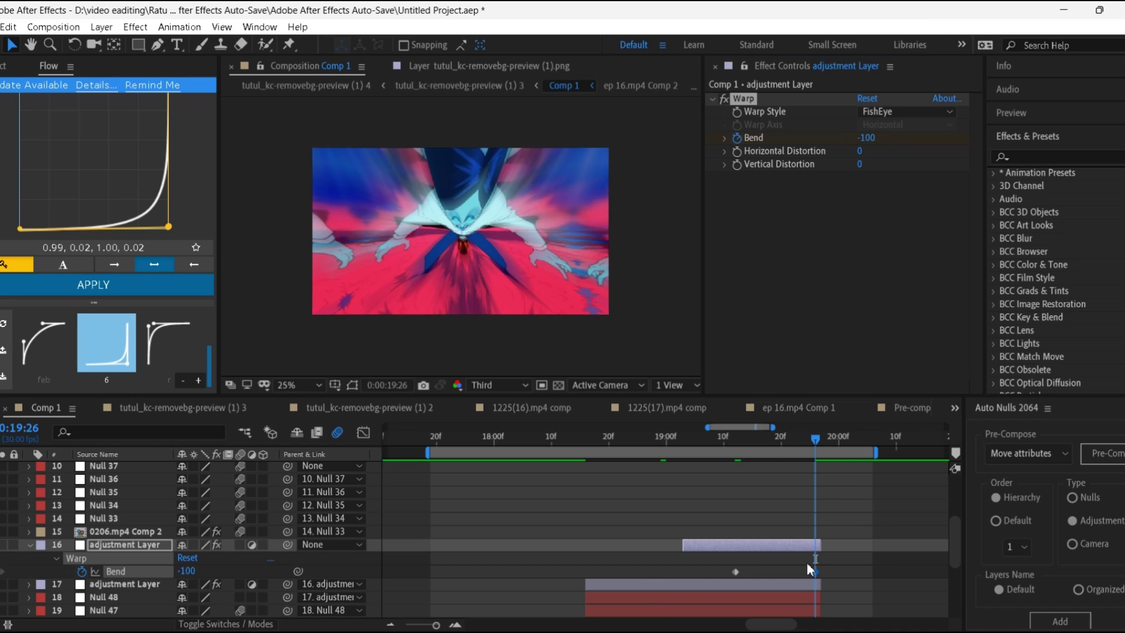
Step: Apply Easy Ease to both Bend keyframes
{"action": "right_click", "coordinate": [735, 571]}
{"action": "mouse_move", "coordinate": [761, 559]}
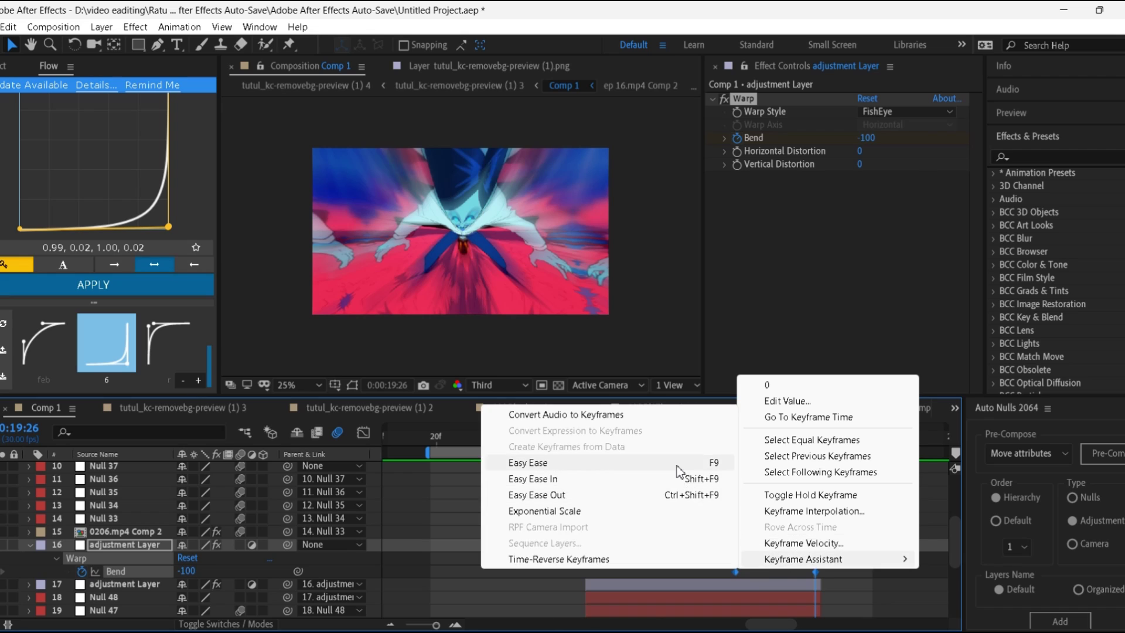
{"action": "left_click", "coordinate": [675, 476]}
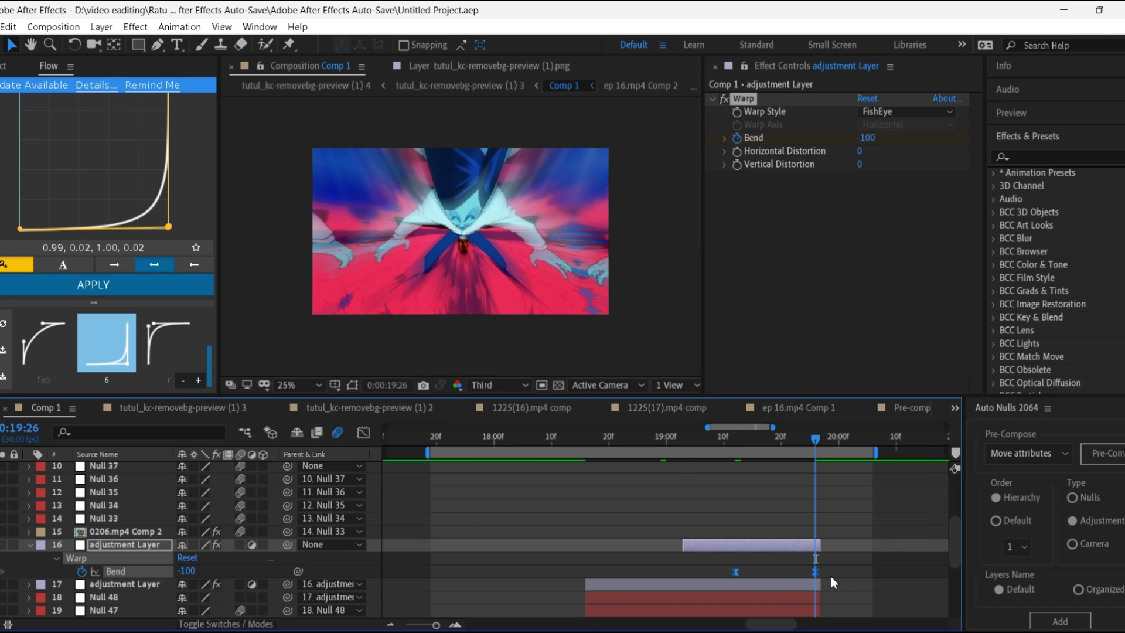
Step: Reshape the Bend value curve so it stays nearly flat at first and drops steeply into the last keyframe
{"action": "left_click", "coordinate": [363, 432]}
{"action": "left_click_drag", "start_coordinate": [660, 500], "coordinate": [857, 452]}
{"action": "left_click", "coordinate": [777, 438]}
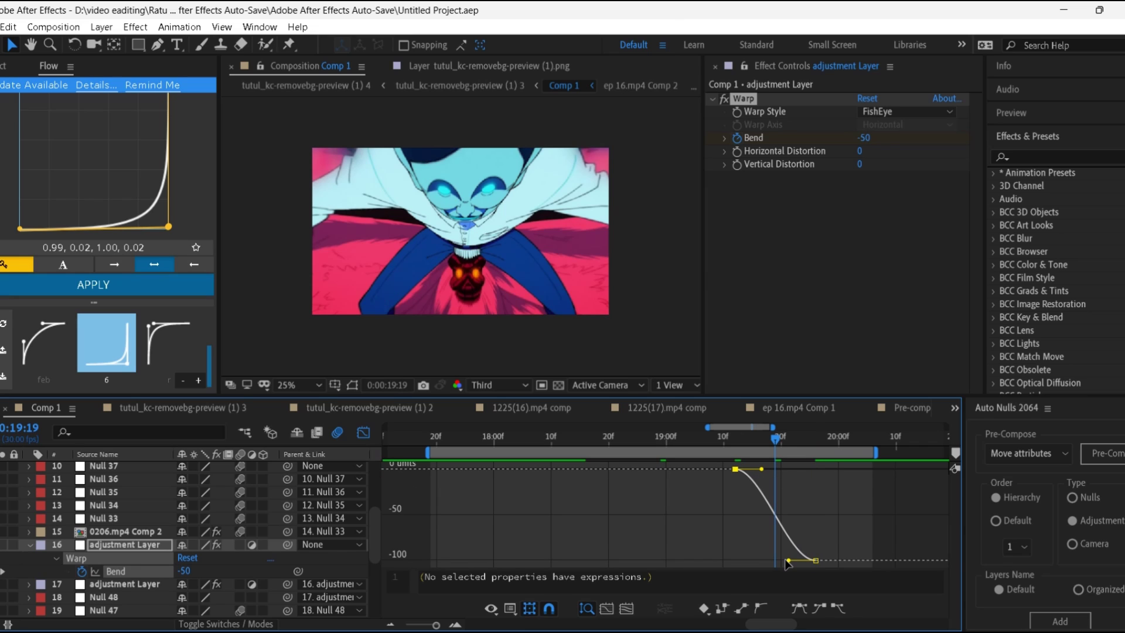
{"action": "left_click_drag", "start_coordinate": [788, 560], "coordinate": [807, 467]}
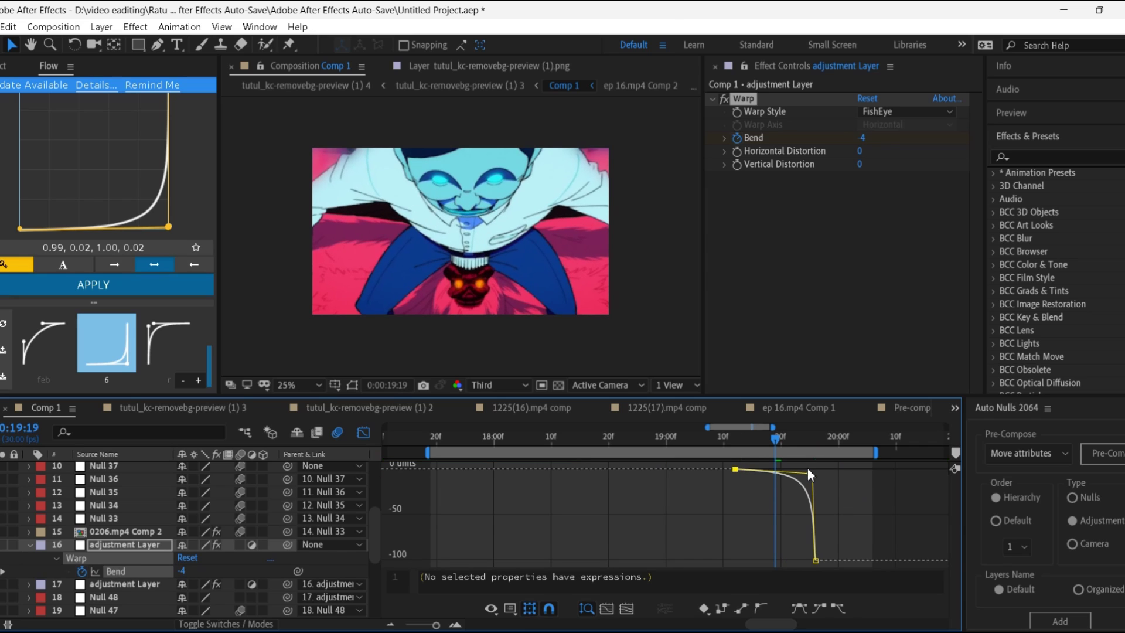
{"action": "left_click", "coordinate": [364, 432]}
Step: Preview the warp and move the last Bend keyframe to the end of the adjustment layer
{"action": "key", "text": "space"}
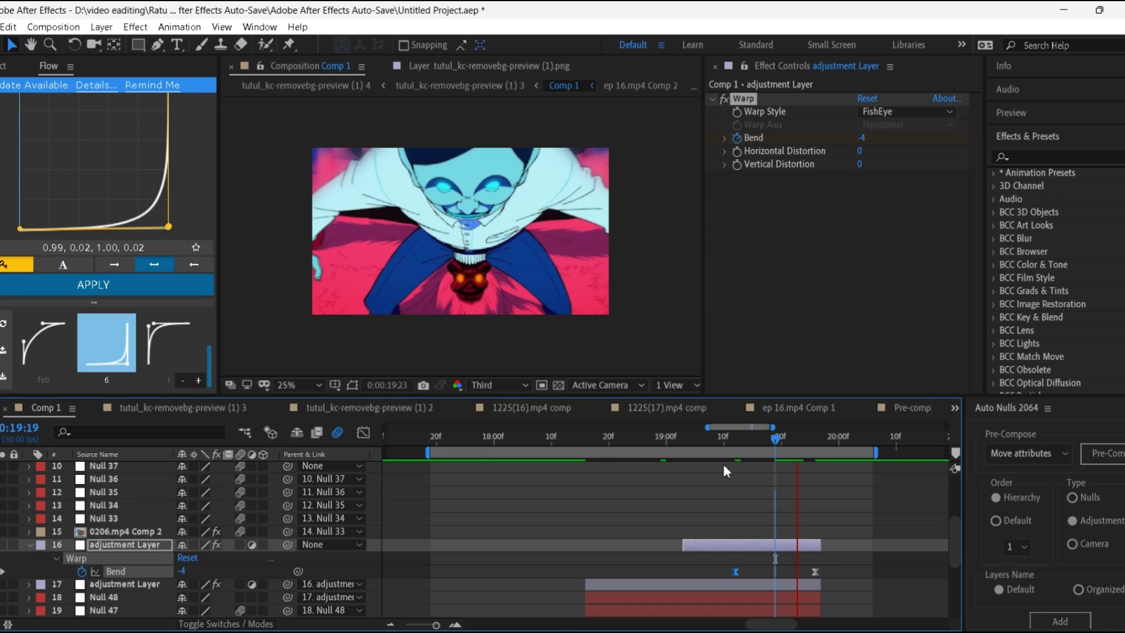
{"action": "left_click", "coordinate": [816, 443]}
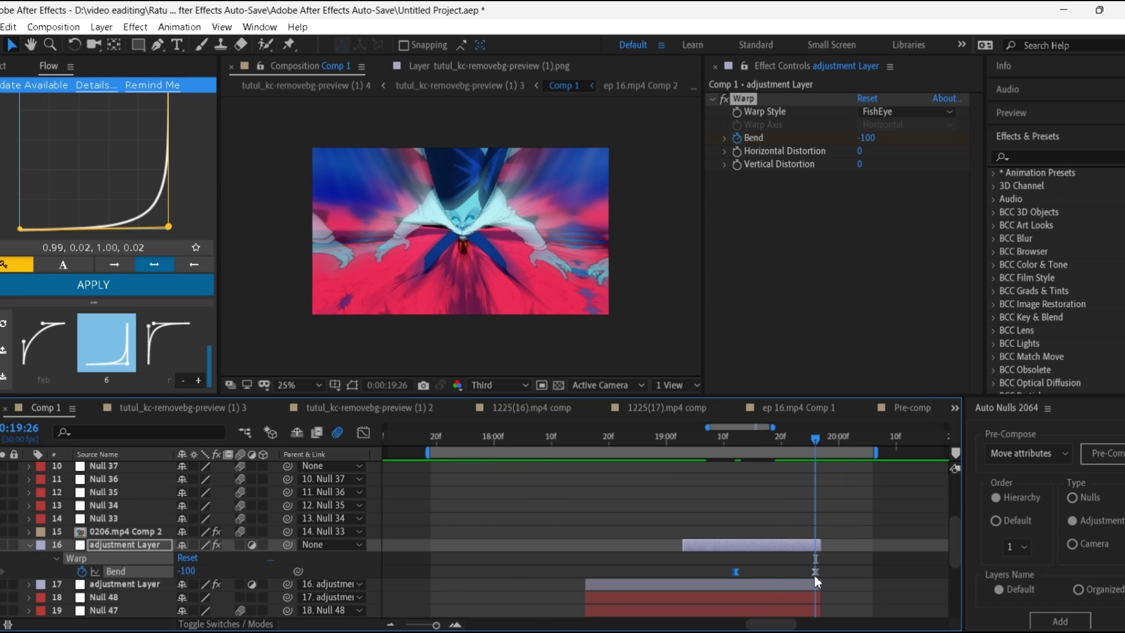
{"action": "left_click_drag", "start_coordinate": [816, 571], "coordinate": [822, 571]}
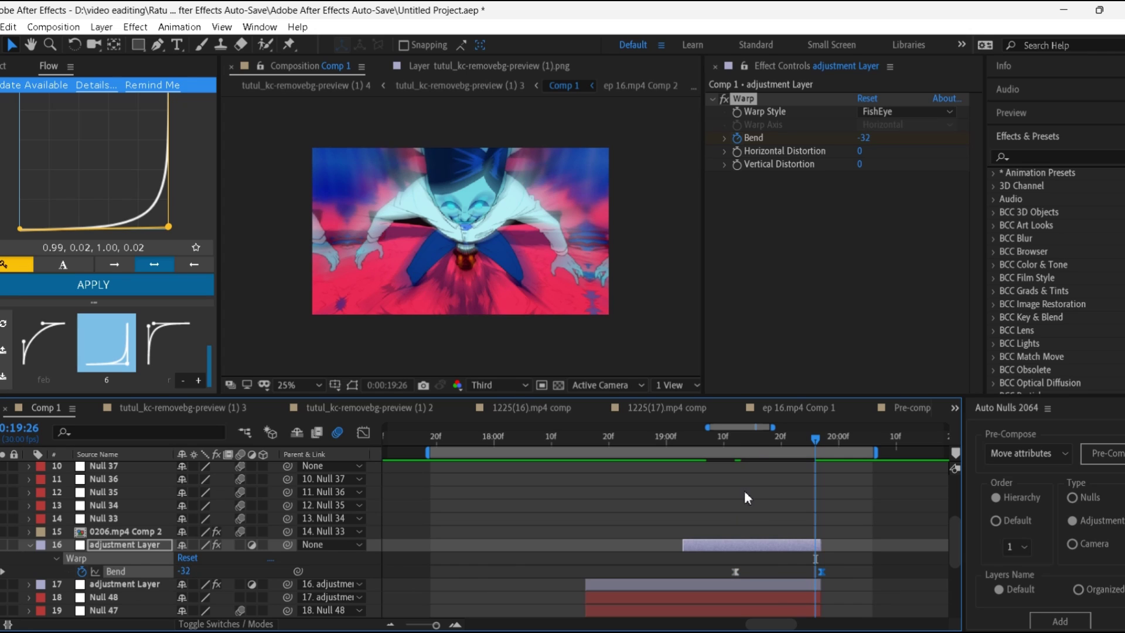
Step: Play back the transition from about 17:22 to check the finished warp with the earlier effects
{"action": "left_click", "coordinate": [740, 440]}
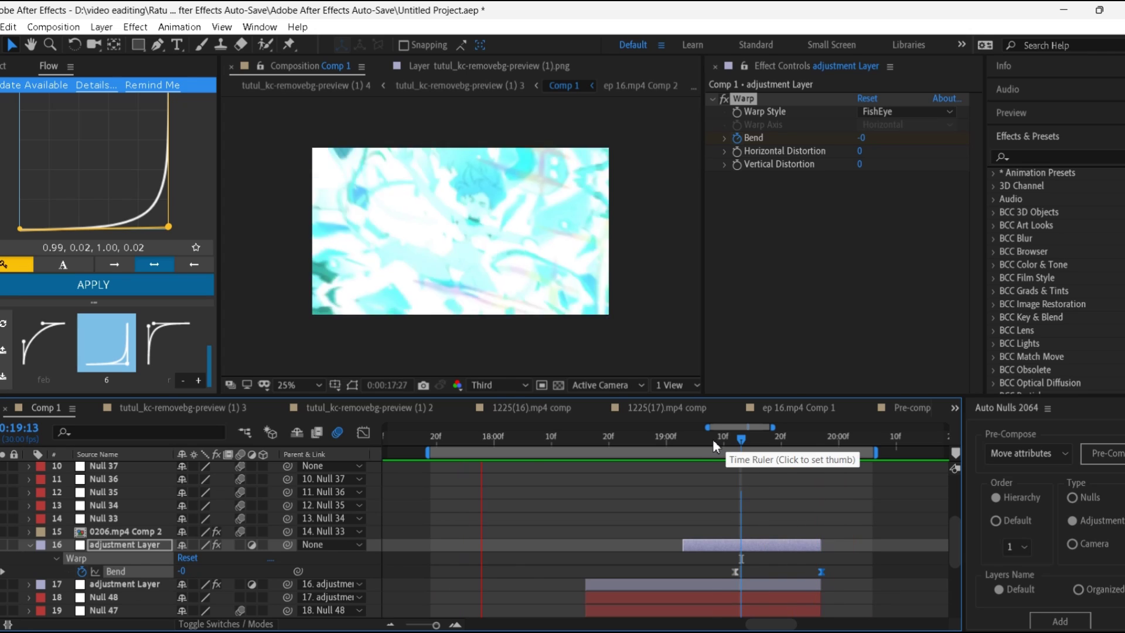
{"action": "left_click", "coordinate": [712, 438]}
{"action": "left_click_drag", "start_coordinate": [532, 448], "coordinate": [448, 439]}
{"action": "scroll", "coordinate": [529, 493], "scroll_direction": "down", "scroll_amount": 3}
{"action": "key", "text": "space"}
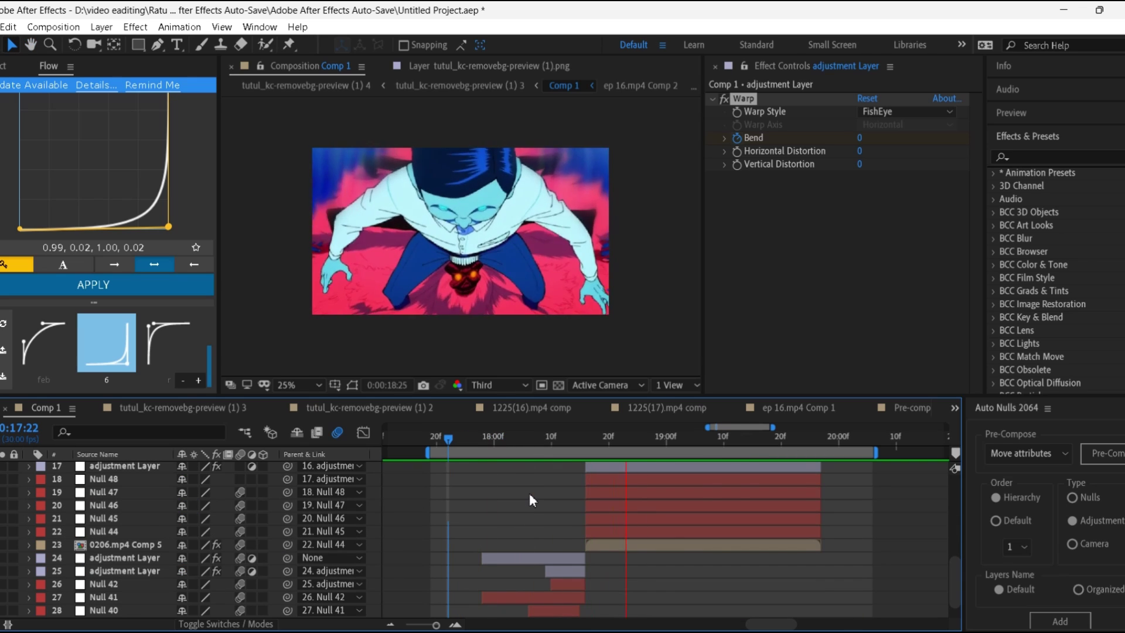